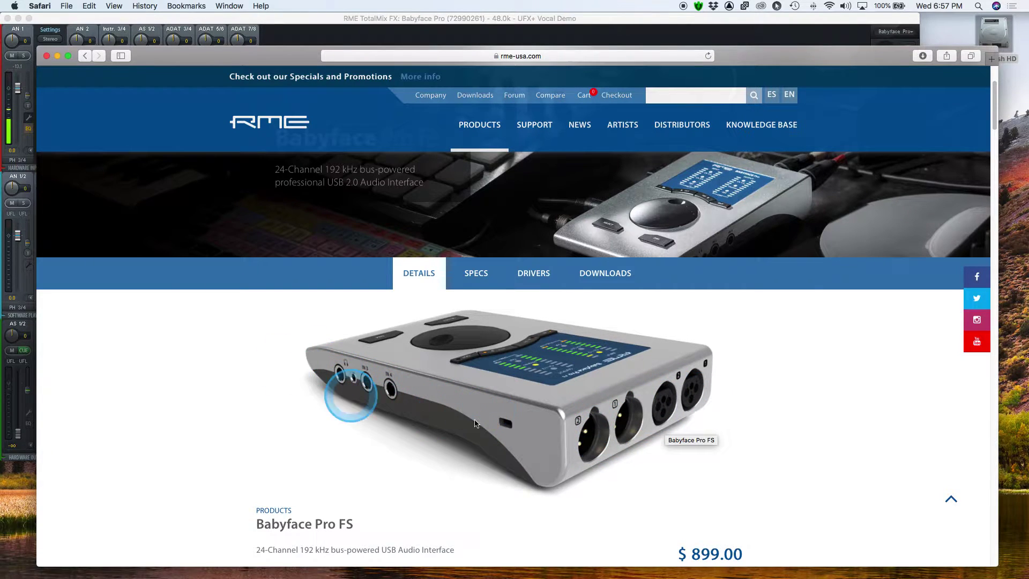
- Open the Fireface UFX+ product page on the RME site and examine the interface's connectors
{"action": "mouse_move", "coordinate": [472, 122]}
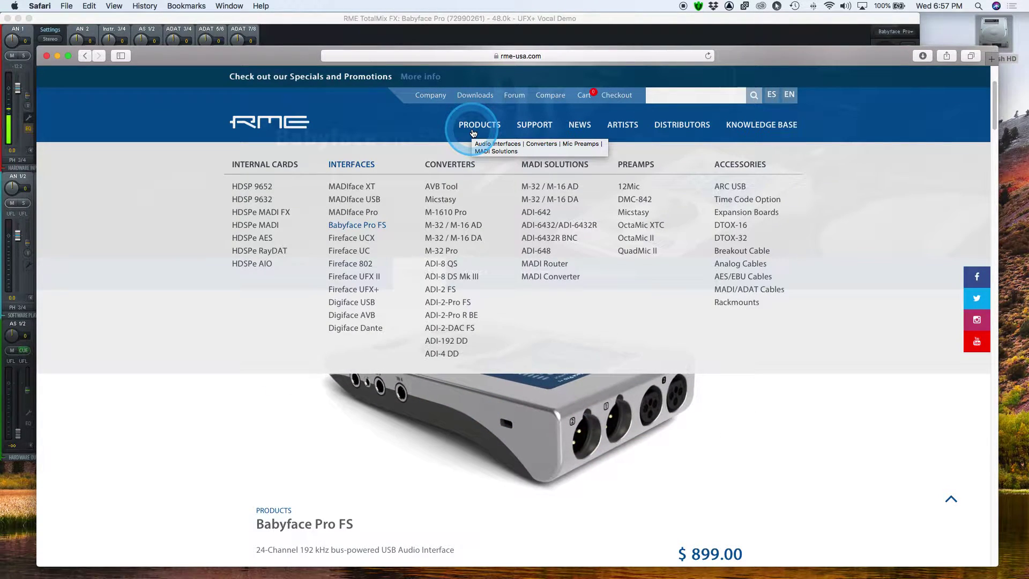
{"action": "left_click", "coordinate": [362, 290]}
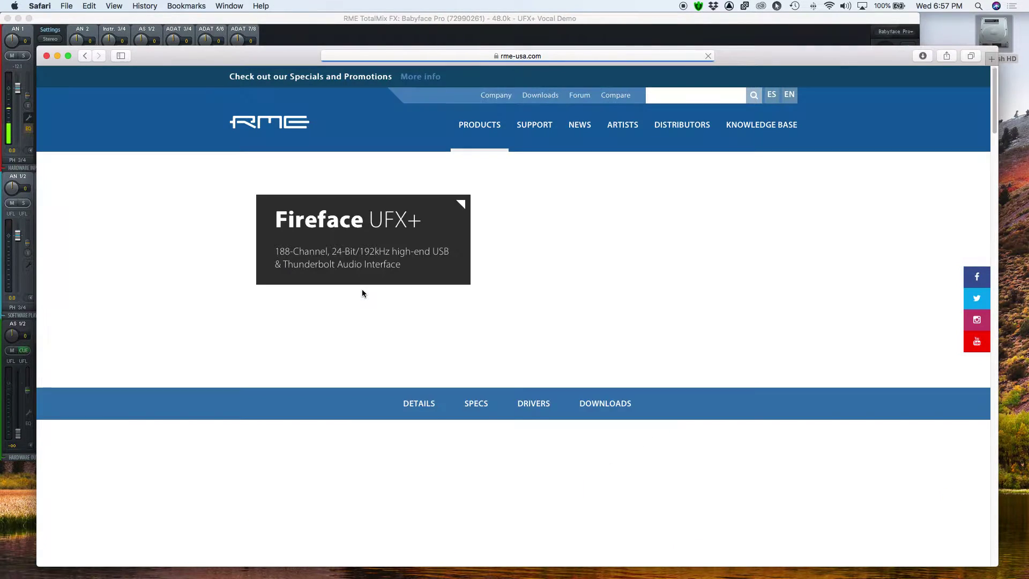
{"action": "left_click", "coordinate": [488, 363]}
{"action": "scroll", "coordinate": [487, 363], "scroll_direction": "down", "scroll_amount": 3}
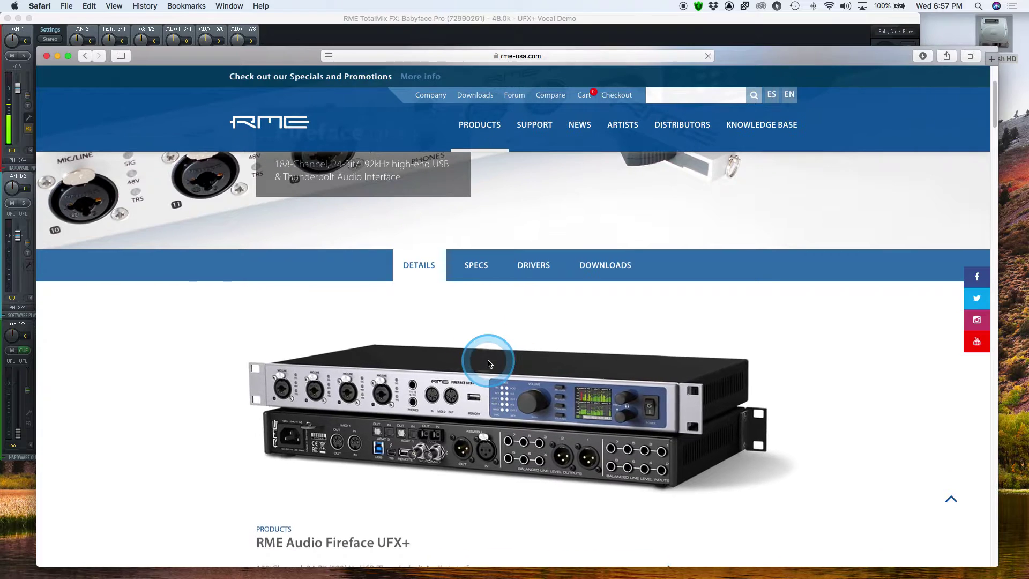
{"action": "left_click", "coordinate": [282, 396]}
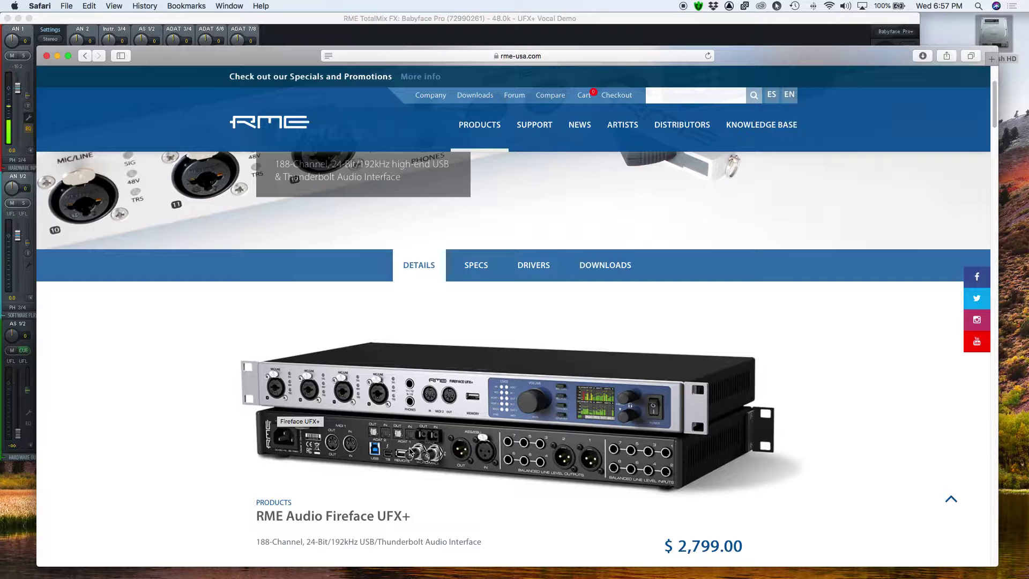
- Switch to TotalMix FX, display the Fireface UFX+ mixer and apply the Reset layout preset to show all channels
{"action": "left_click", "coordinate": [374, 18]}
{"action": "left_click", "coordinate": [893, 32]}
{"action": "left_click", "coordinate": [918, 41]}
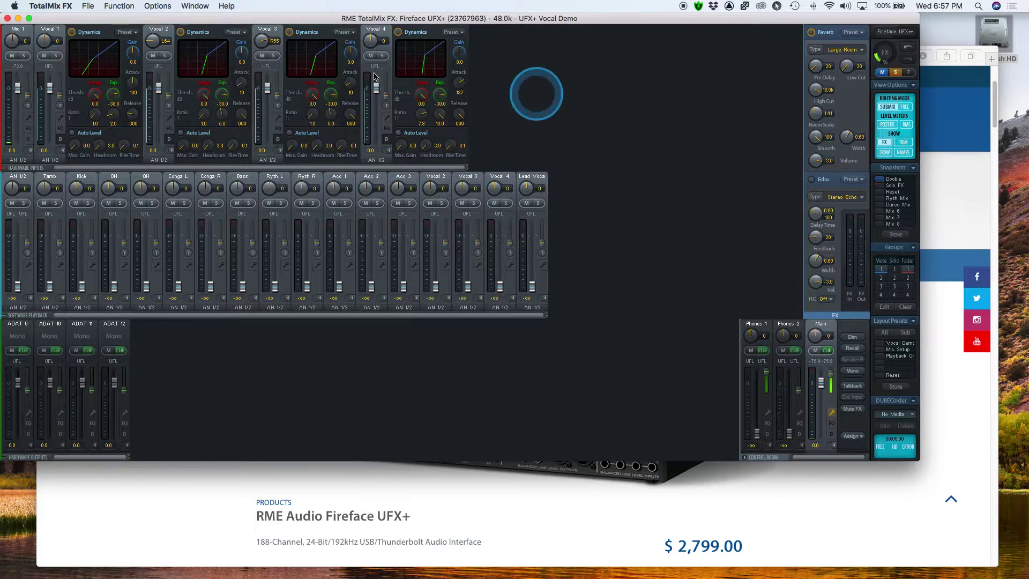
{"action": "left_click", "coordinate": [883, 376]}
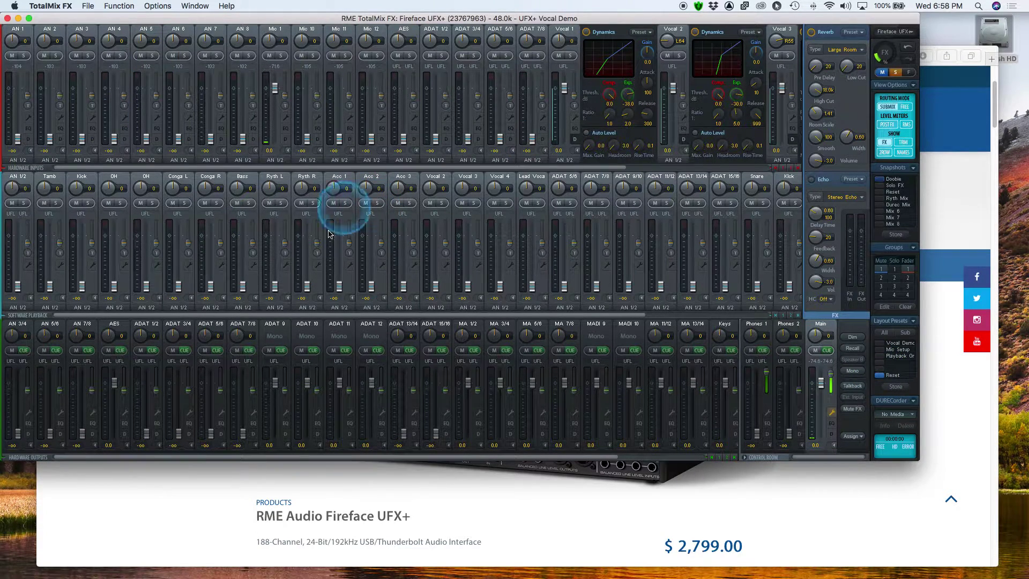
- Apply the Vocal Demo layout preset and switch the mixer back to the Babyface Pro
{"action": "left_click", "coordinate": [891, 343]}
{"action": "left_click", "coordinate": [887, 35]}
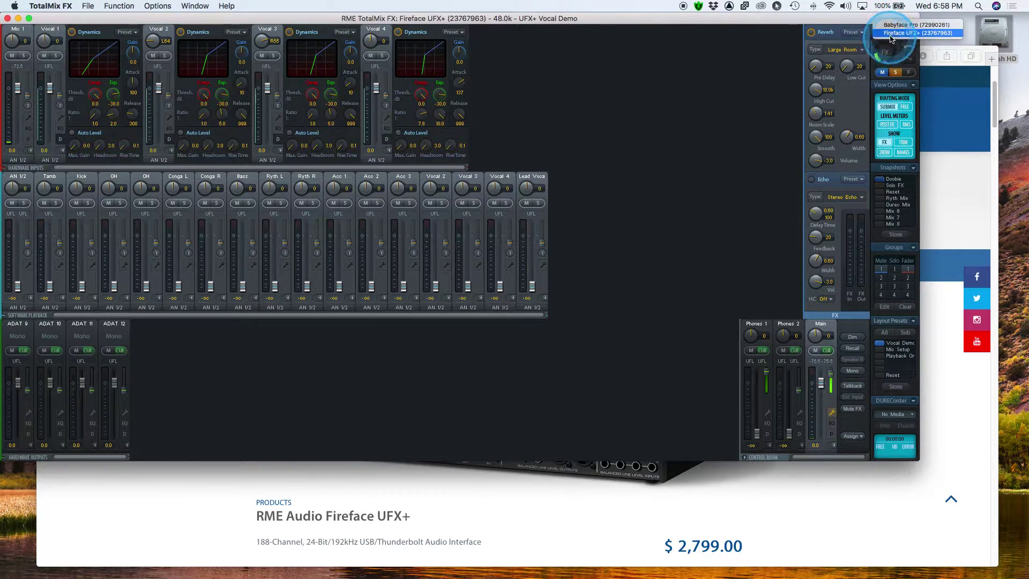
{"action": "left_click", "coordinate": [893, 41]}
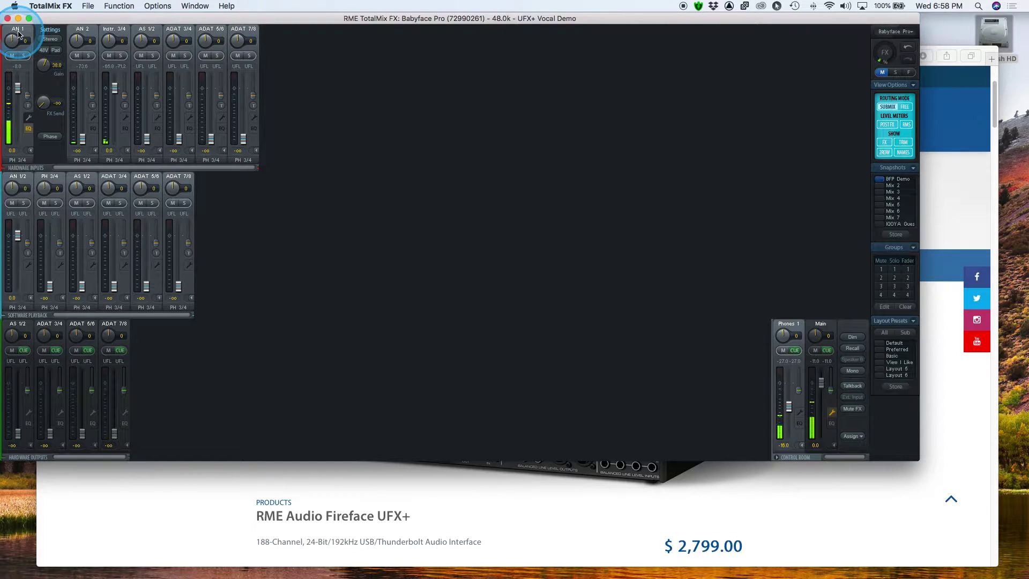
- Return to the Babyface Pro FS page in Safari and compare the pictured inputs with TotalMix's hardware input channels
{"action": "left_click", "coordinate": [214, 501]}
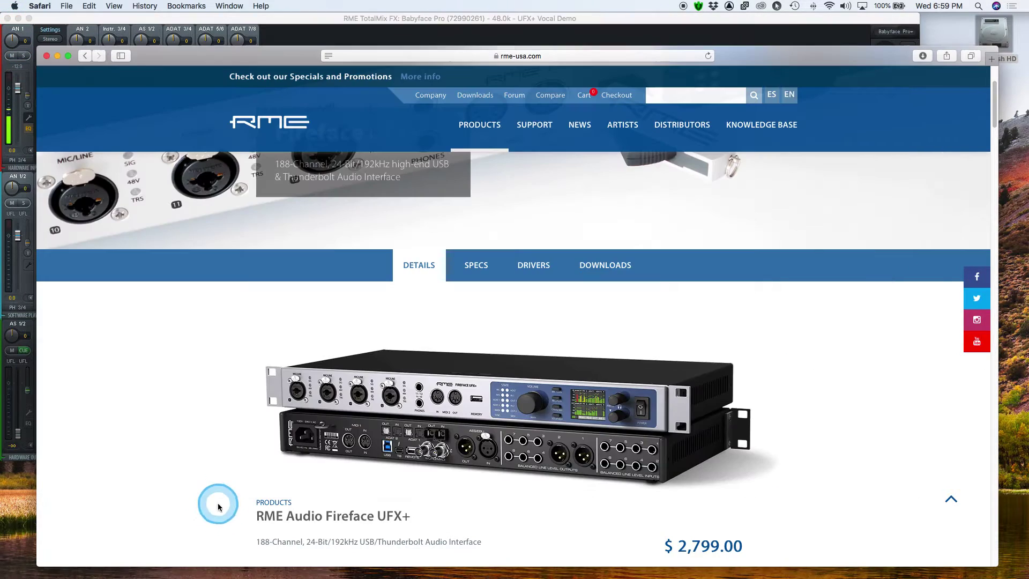
{"action": "left_click", "coordinate": [85, 55]}
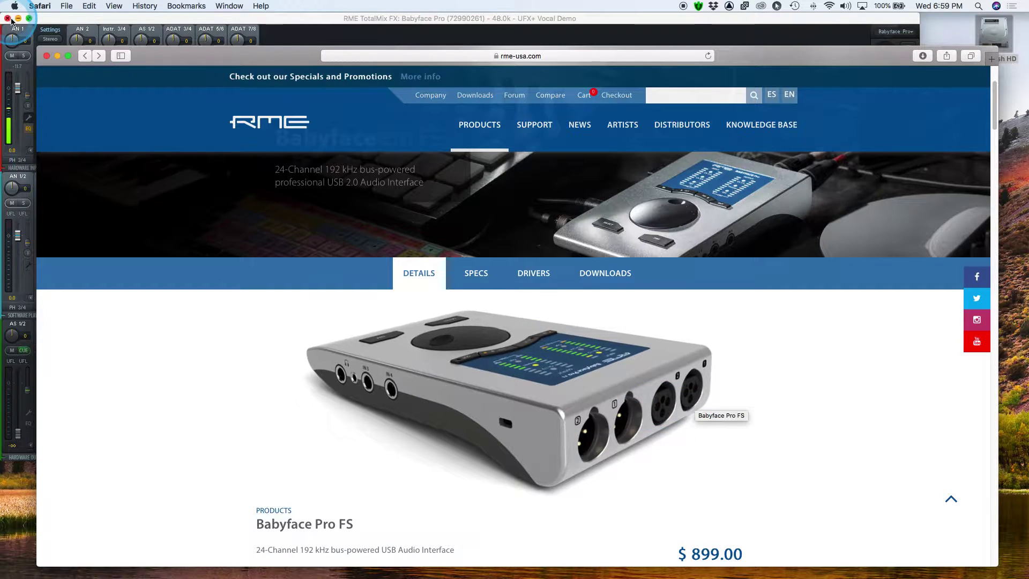
{"action": "left_click", "coordinate": [84, 36]}
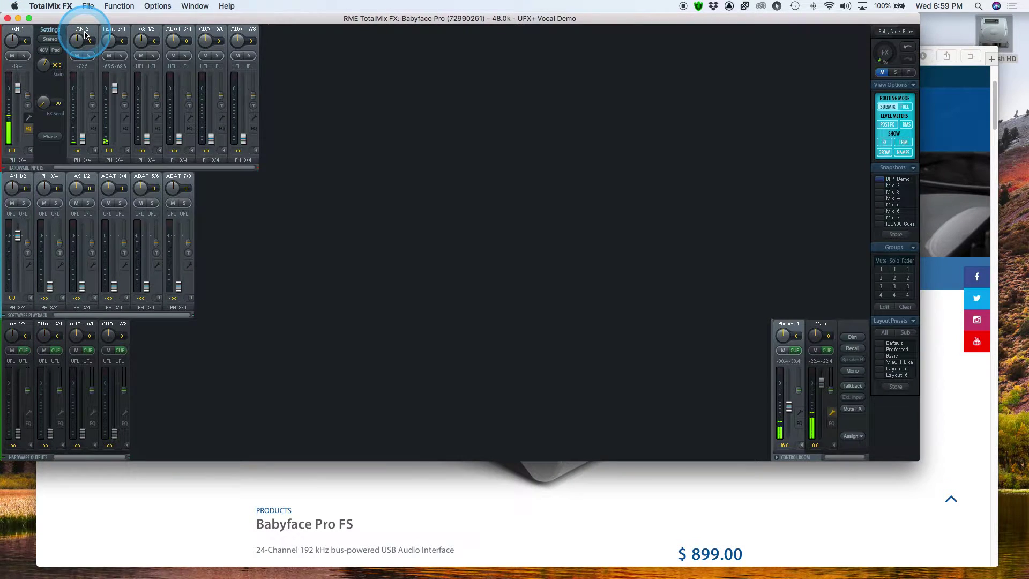
{"action": "left_click", "coordinate": [310, 517]}
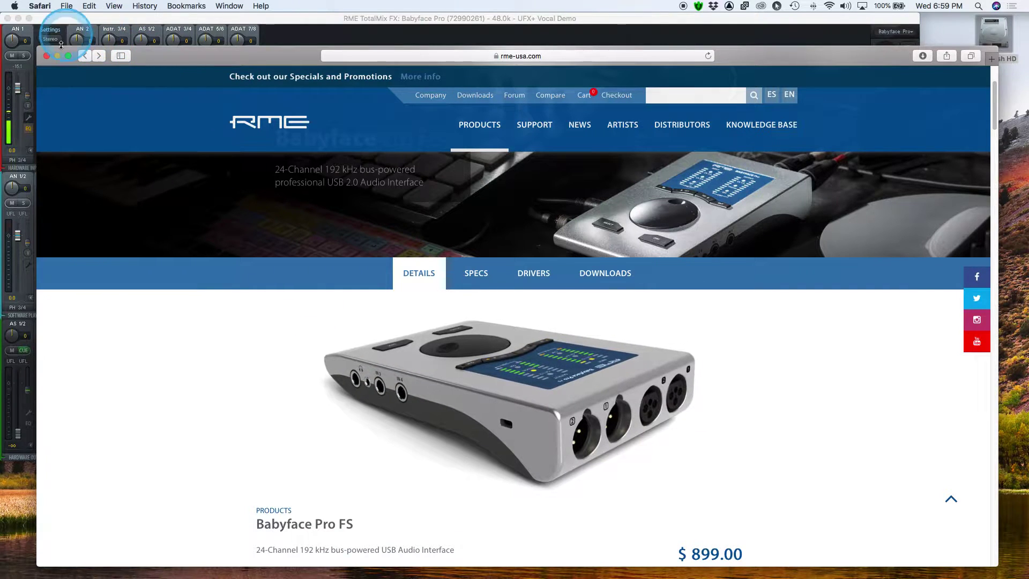
- In TotalMix FX, turn off custom channel names and review the hardware and control room outputs
{"action": "left_click", "coordinate": [21, 247]}
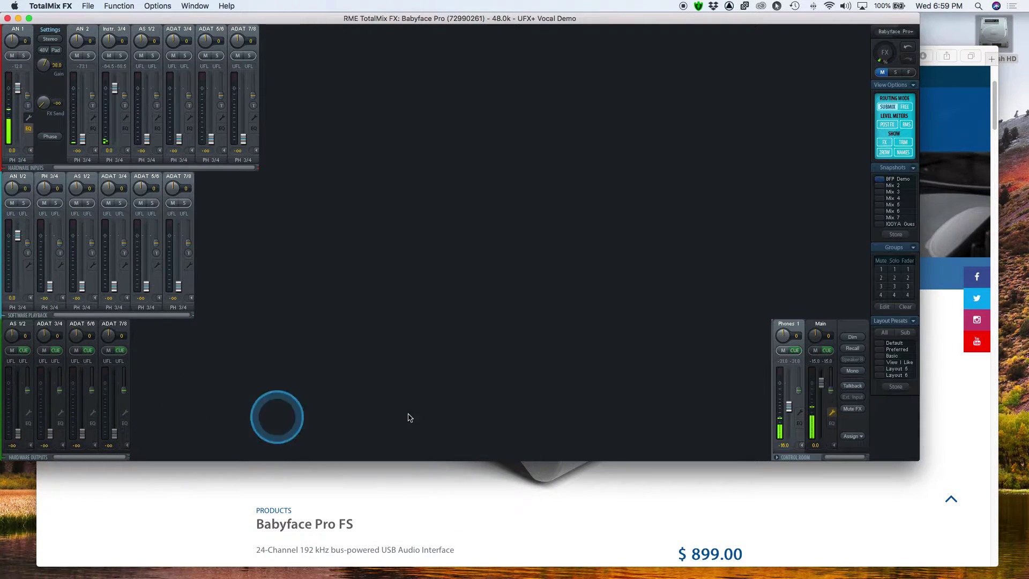
{"action": "left_click", "coordinate": [904, 152]}
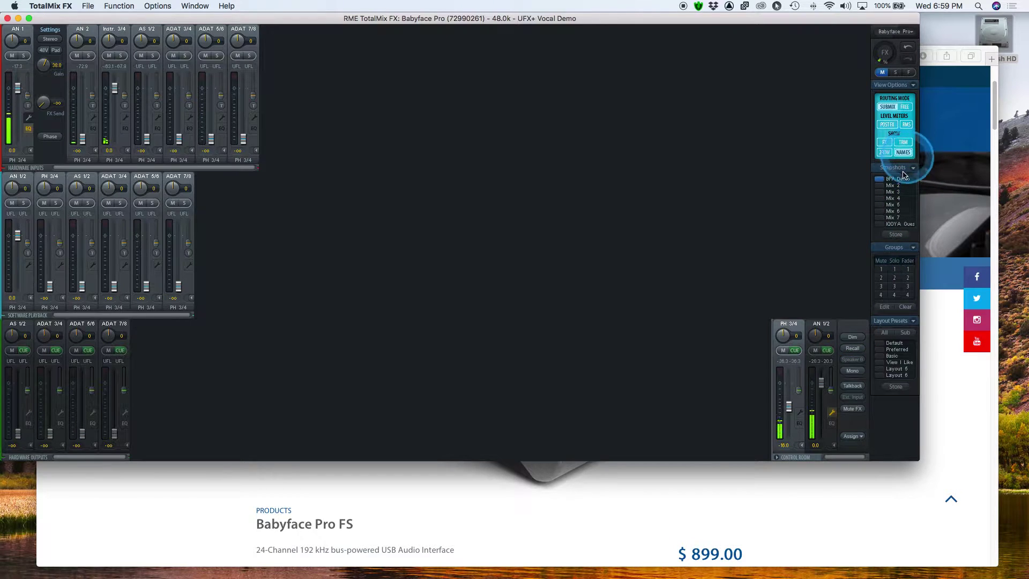
{"action": "left_click", "coordinate": [824, 330]}
{"action": "left_click", "coordinate": [790, 331]}
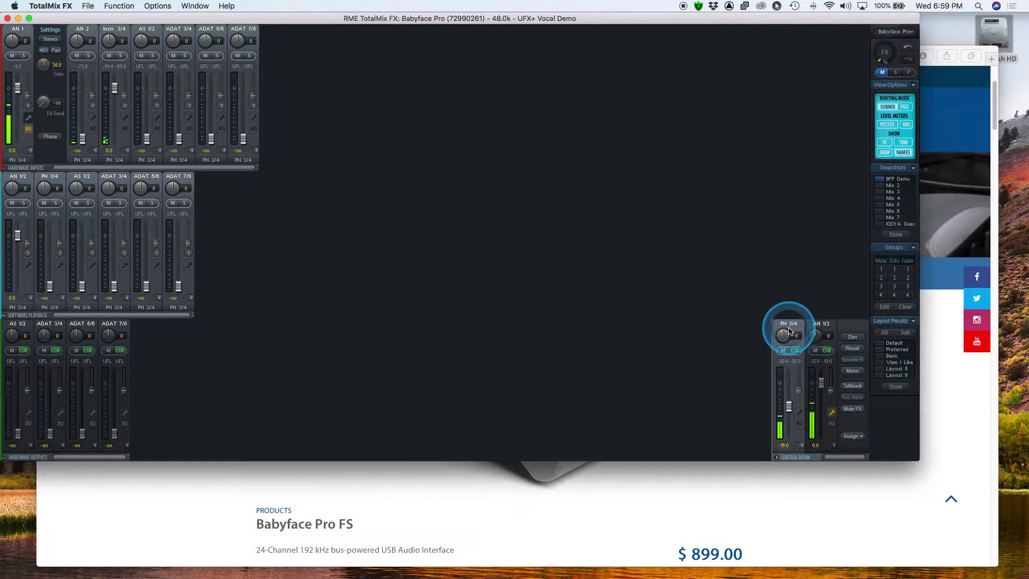
{"action": "left_click", "coordinate": [128, 352]}
{"action": "left_click", "coordinate": [24, 334]}
{"action": "left_click", "coordinate": [111, 344]}
- Switch to Safari and examine the Babyface Pro FS product images, including the headphone outputs and the rear optical connectors
{"action": "left_click", "coordinate": [223, 509]}
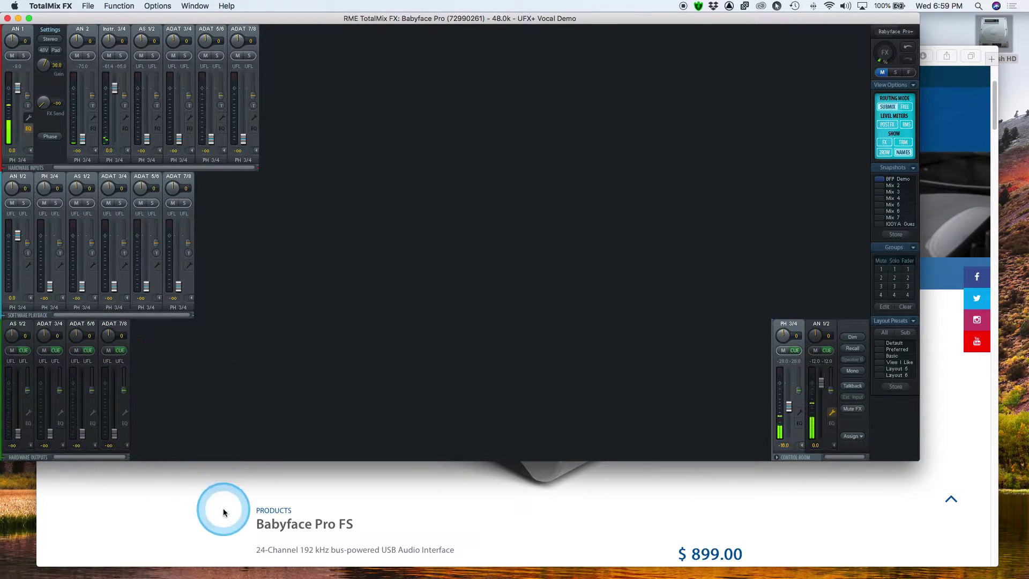
{"action": "left_click", "coordinate": [249, 516]}
{"action": "left_click", "coordinate": [592, 431]}
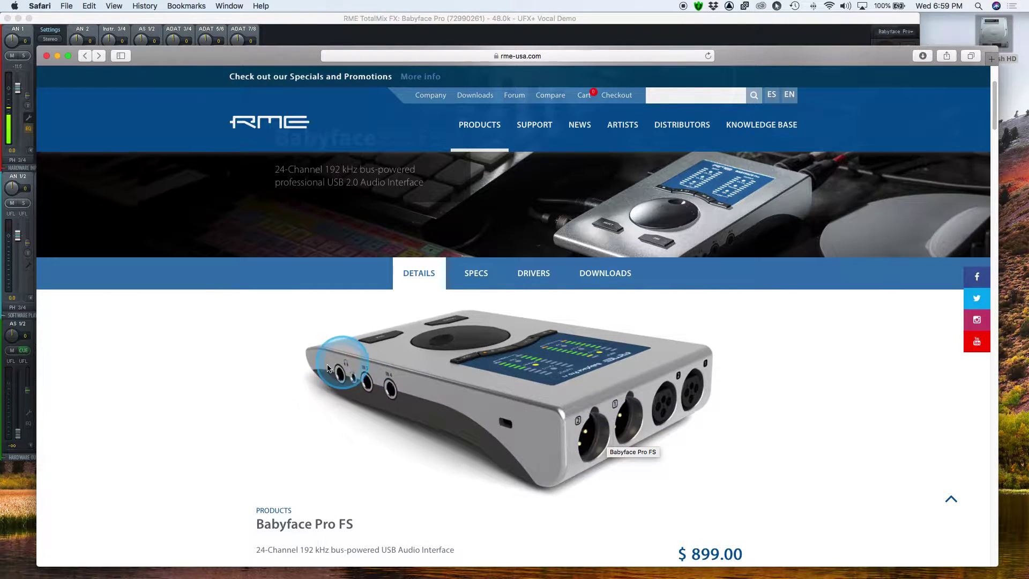
{"action": "scroll", "coordinate": [346, 408], "scroll_direction": "down", "scroll_amount": 10}
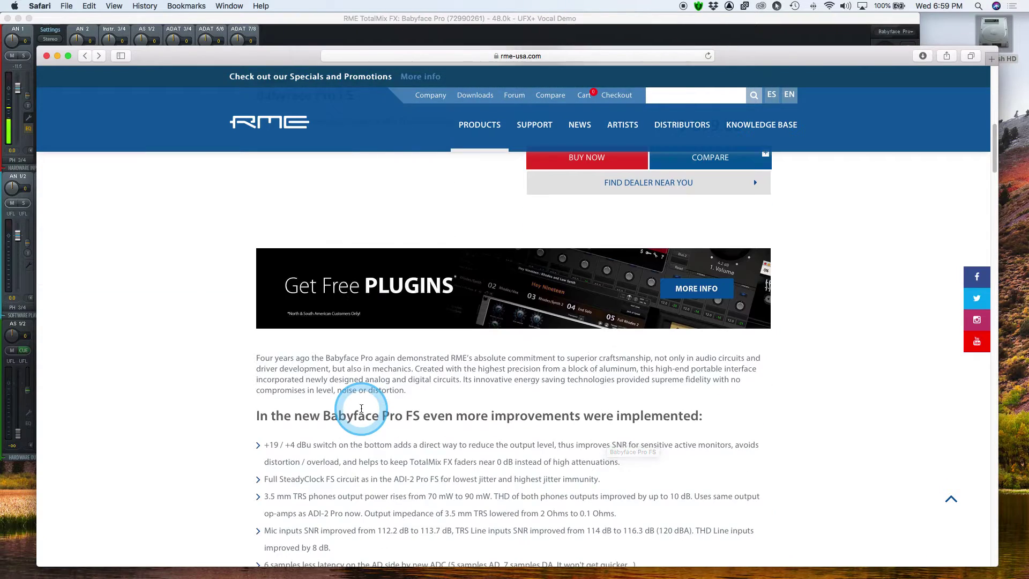
{"action": "scroll", "coordinate": [361, 409], "scroll_direction": "down", "scroll_amount": 15}
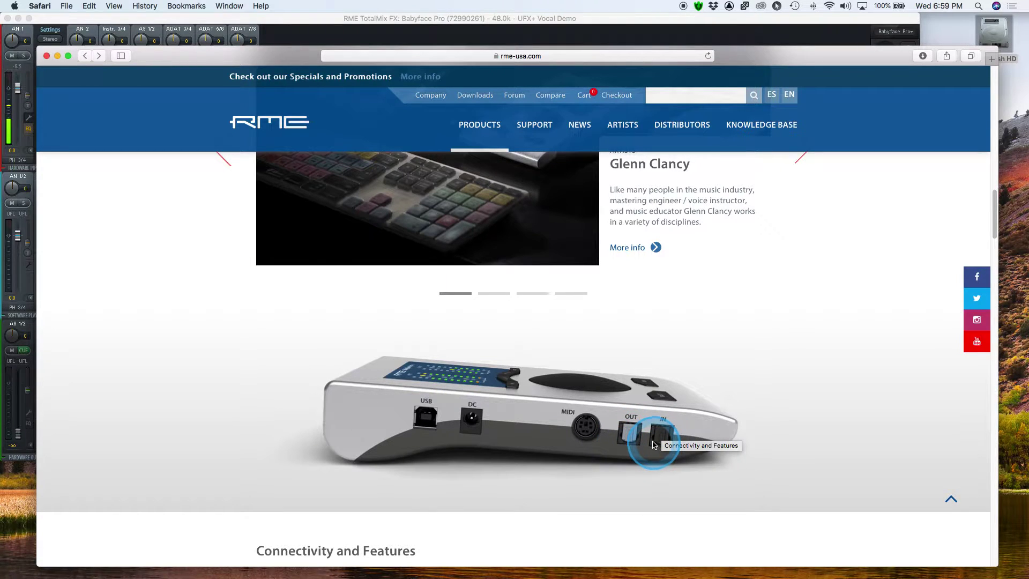
- In TotalMix FX, set the control room's Main Out and Phones 1 assignments to None
{"action": "left_click", "coordinate": [20, 298]}
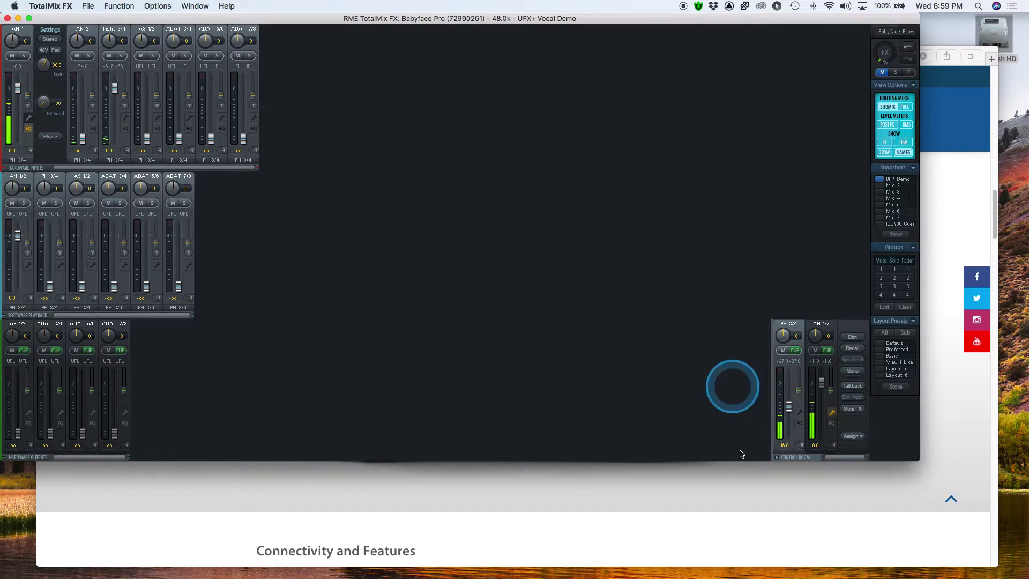
{"action": "left_click", "coordinate": [852, 436]}
{"action": "mouse_move", "coordinate": [854, 443]}
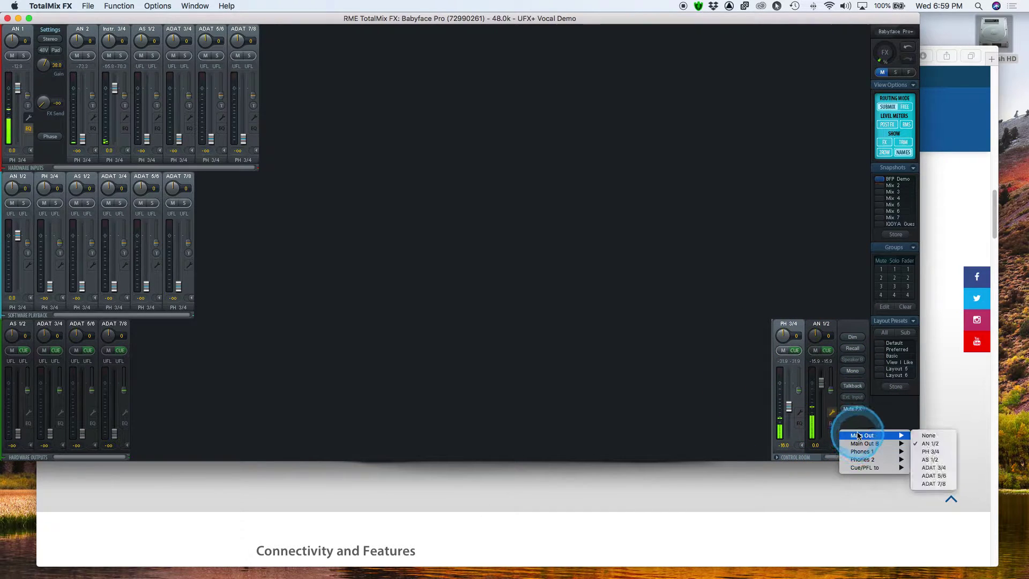
{"action": "left_click", "coordinate": [928, 436]}
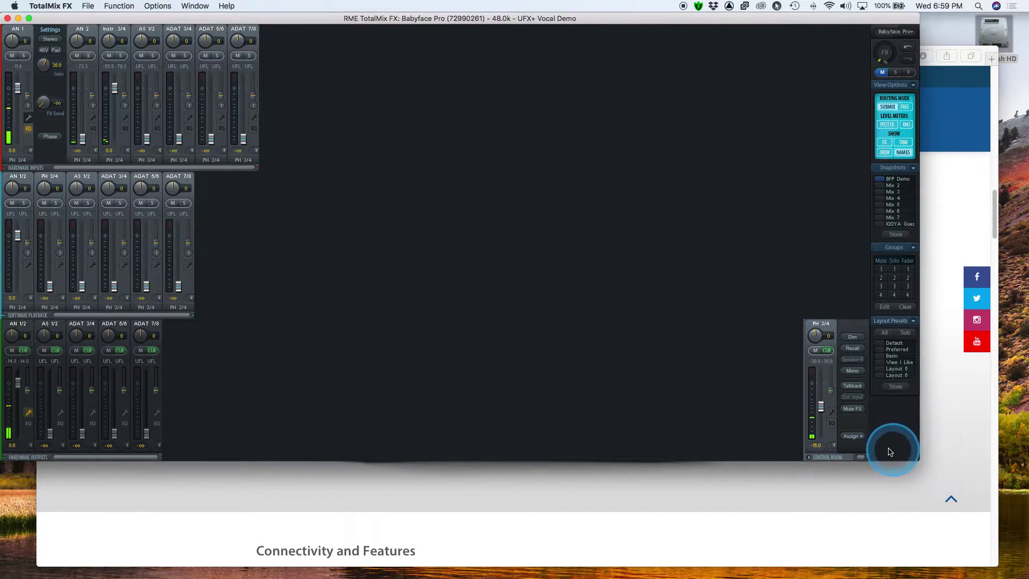
{"action": "left_click", "coordinate": [855, 443]}
{"action": "left_click", "coordinate": [860, 453]}
{"action": "left_click", "coordinate": [946, 451]}
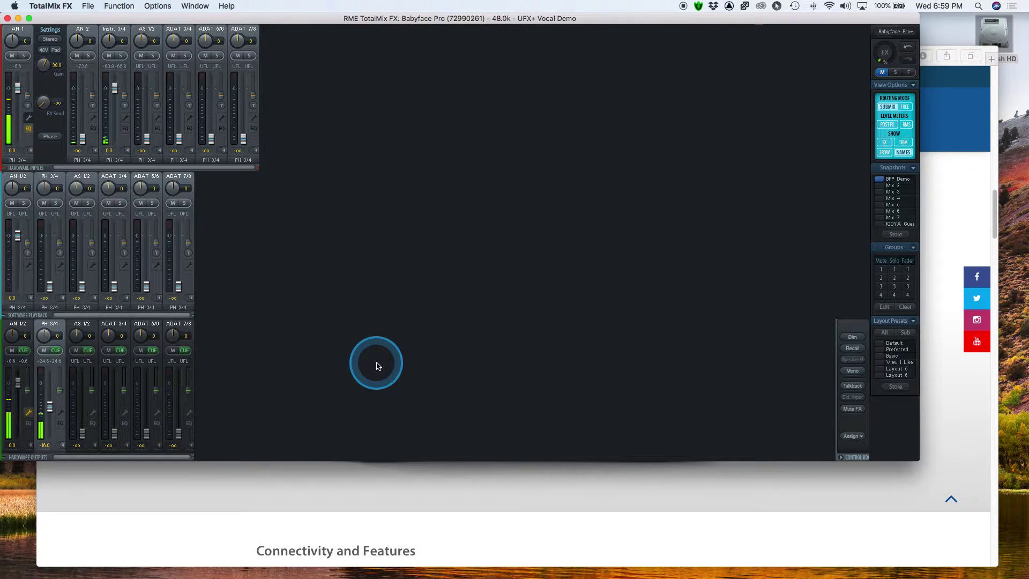
{"action": "left_click", "coordinate": [852, 436]}
{"action": "left_click", "coordinate": [756, 411]}
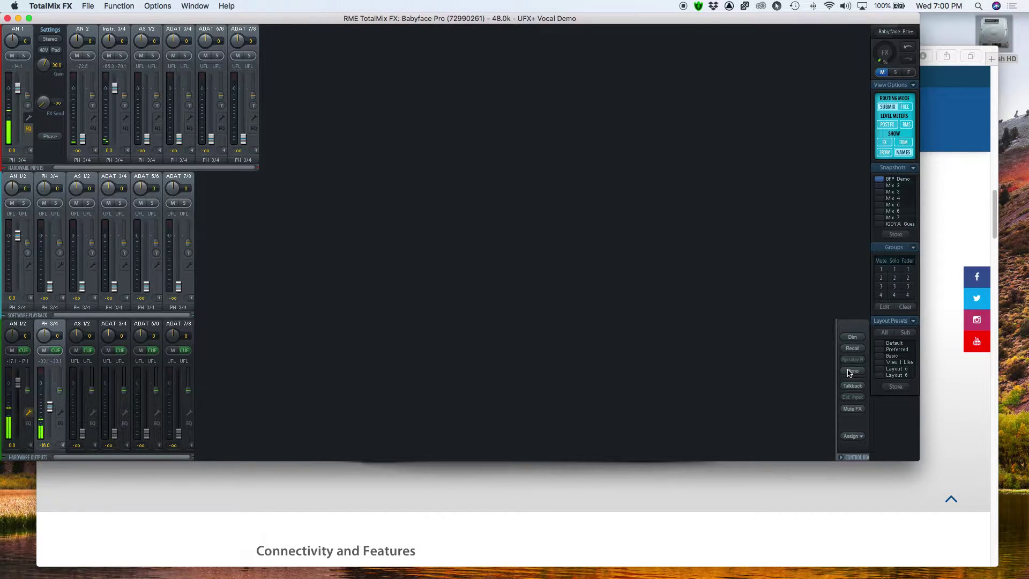
- Assign AN 1/2 as the control room's Main Out and PH 3/4 as Phones 1
{"action": "left_click", "coordinate": [852, 435]}
{"action": "mouse_move", "coordinate": [863, 438]}
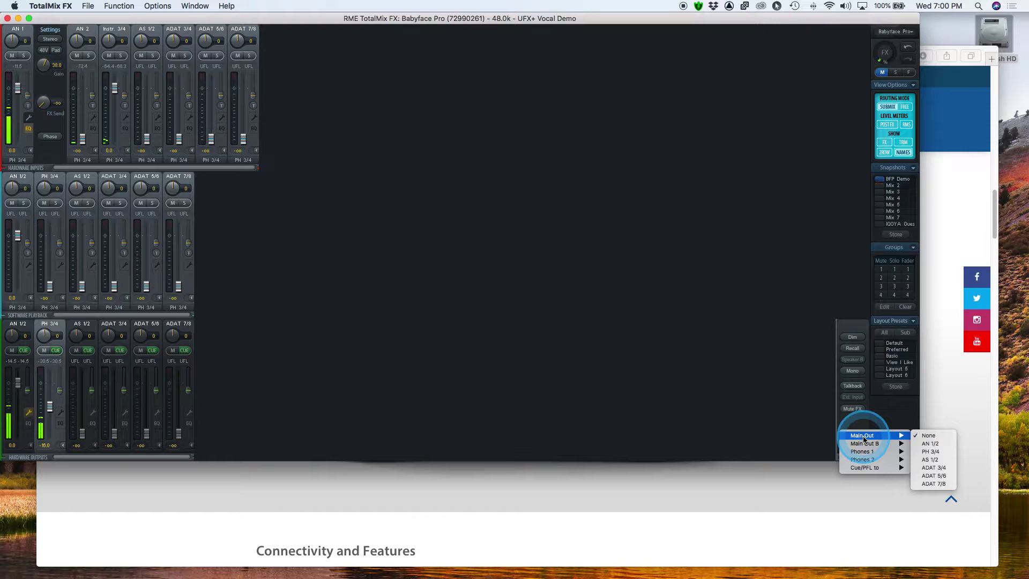
{"action": "left_click", "coordinate": [929, 444]}
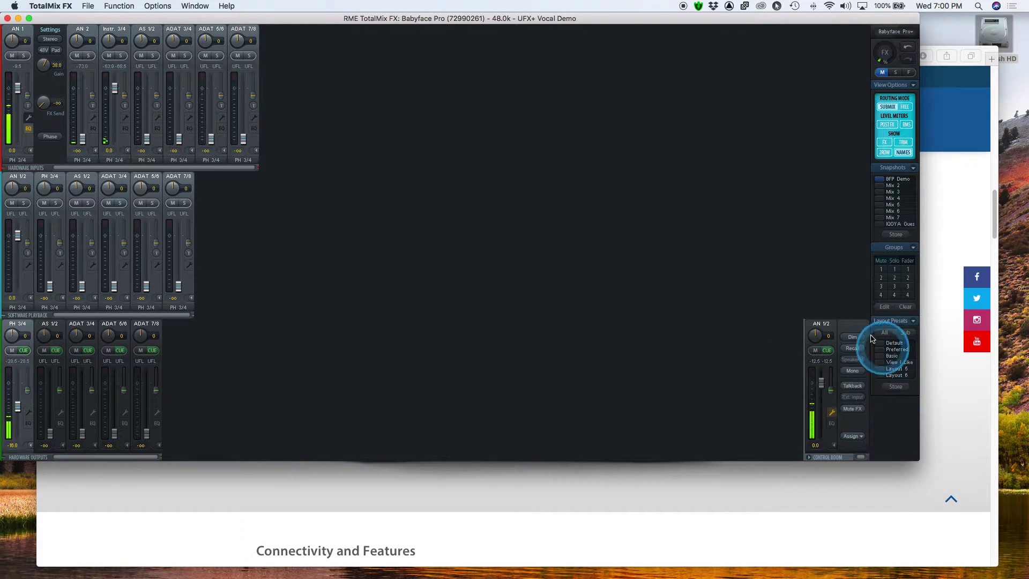
{"action": "left_click", "coordinate": [854, 437]}
{"action": "mouse_move", "coordinate": [858, 439]}
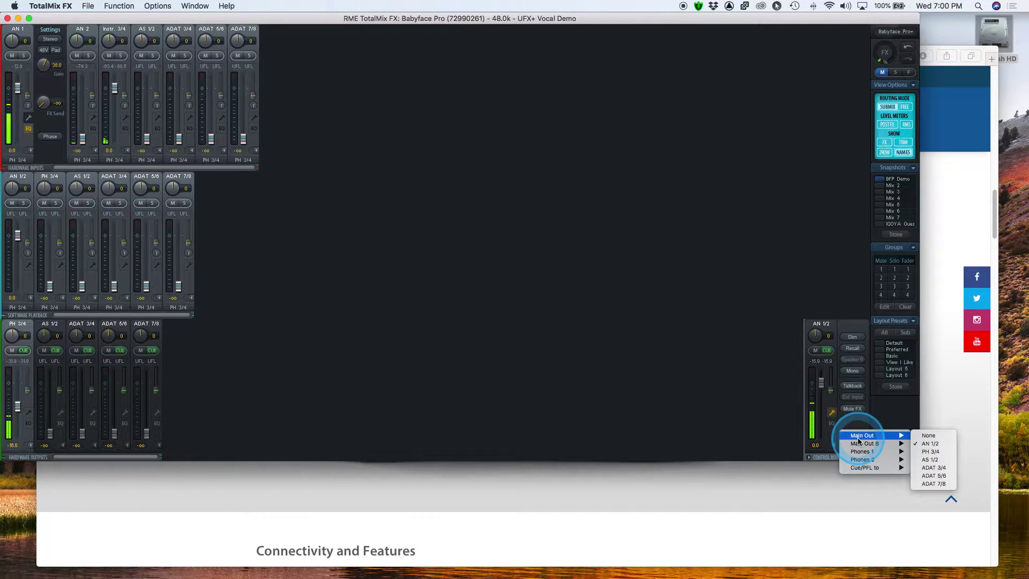
{"action": "left_click", "coordinate": [942, 475]}
{"action": "left_click_drag", "start_coordinate": [941, 475], "coordinate": [939, 467]}
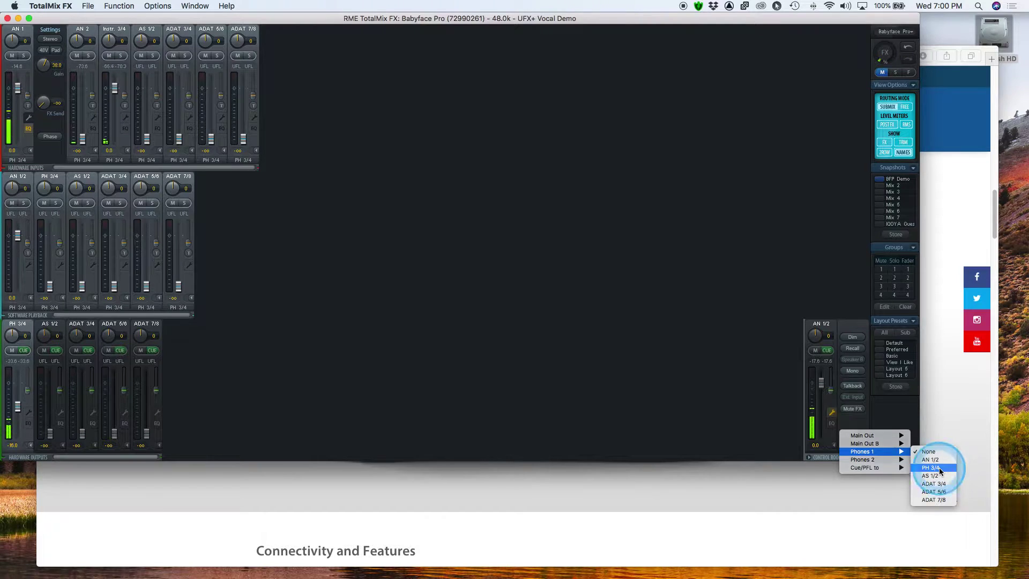
- Switch to Safari and return to the angled product image of the Babyface Pro FS to examine its jacks
{"action": "left_click", "coordinate": [938, 480]}
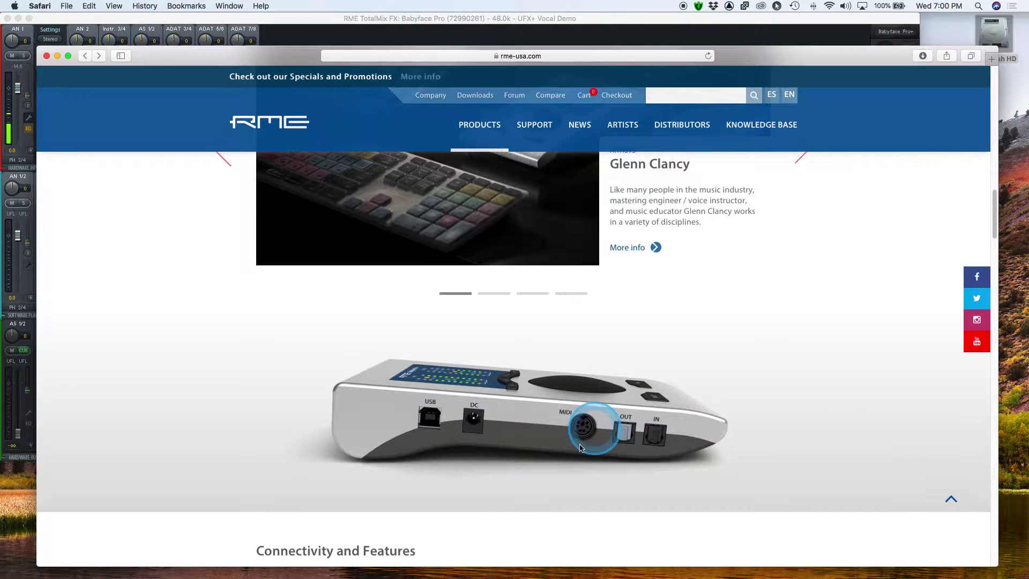
{"action": "scroll", "coordinate": [404, 343], "scroll_direction": "up", "scroll_amount": 7}
{"action": "scroll", "coordinate": [403, 343], "scroll_direction": "up", "scroll_amount": 10}
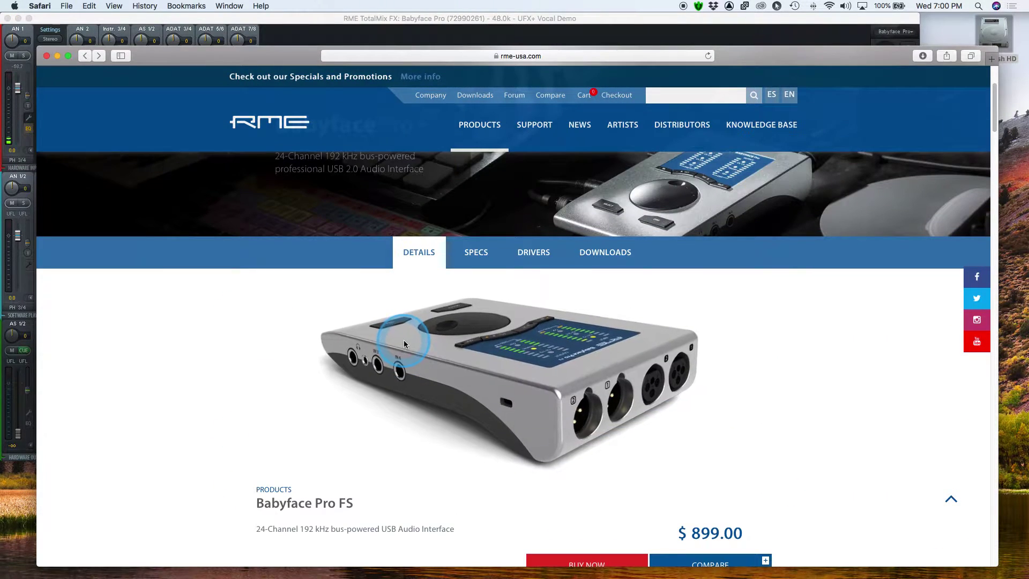
- Switch to TotalMix FX and, in the mixer settings, set the Talkback input to AN 2 and its Dim to -18.3 dB
{"action": "left_click", "coordinate": [279, 24]}
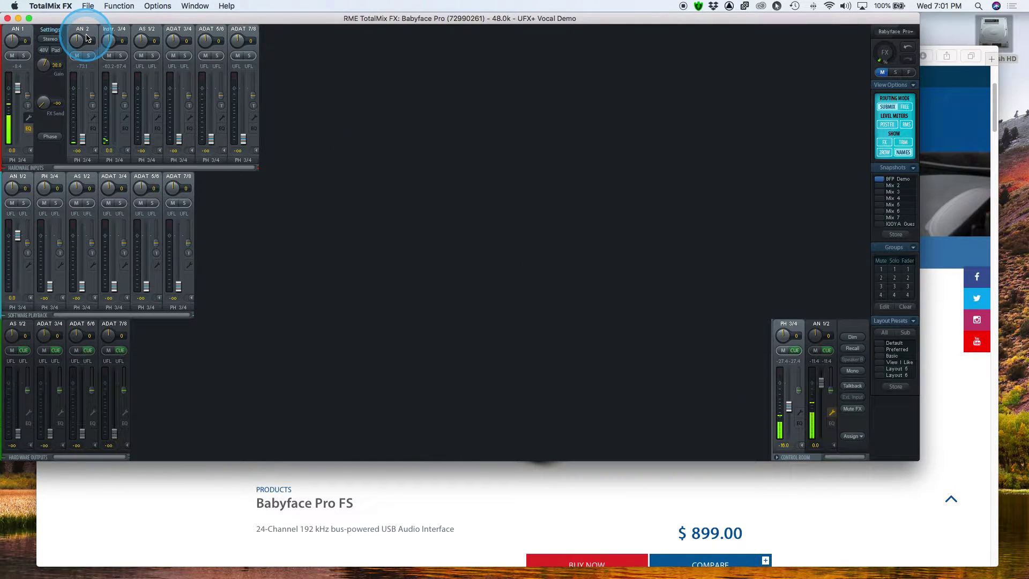
{"action": "left_click", "coordinate": [157, 6]}
{"action": "left_click", "coordinate": [165, 72]}
{"action": "left_click", "coordinate": [542, 134]}
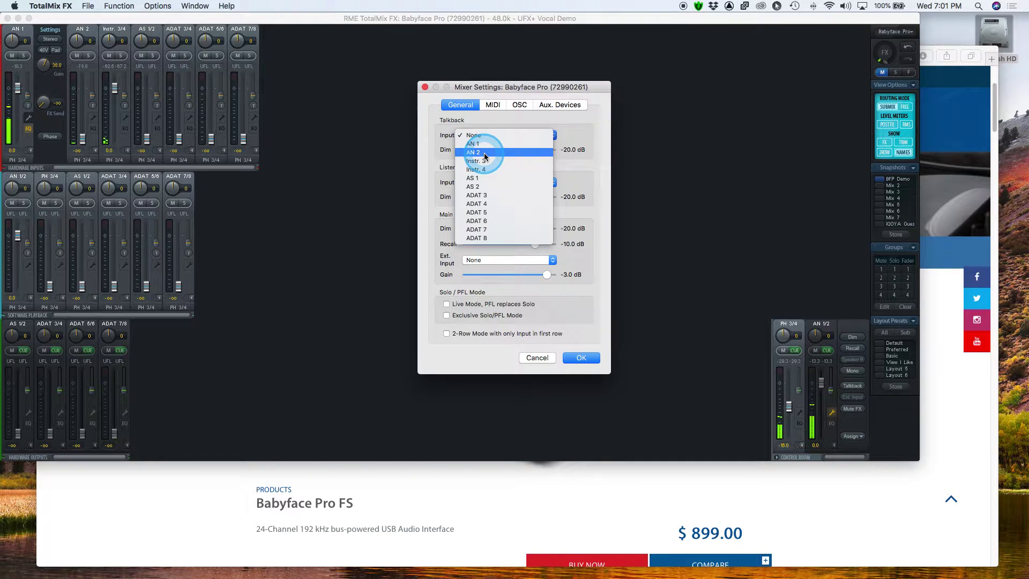
{"action": "left_click", "coordinate": [484, 153]}
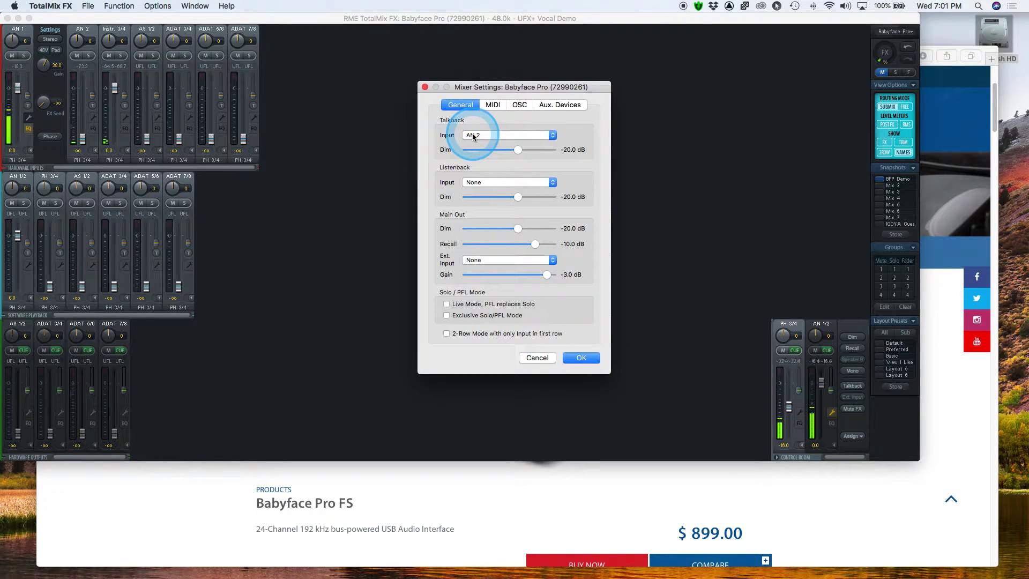
{"action": "left_click", "coordinate": [518, 150]}
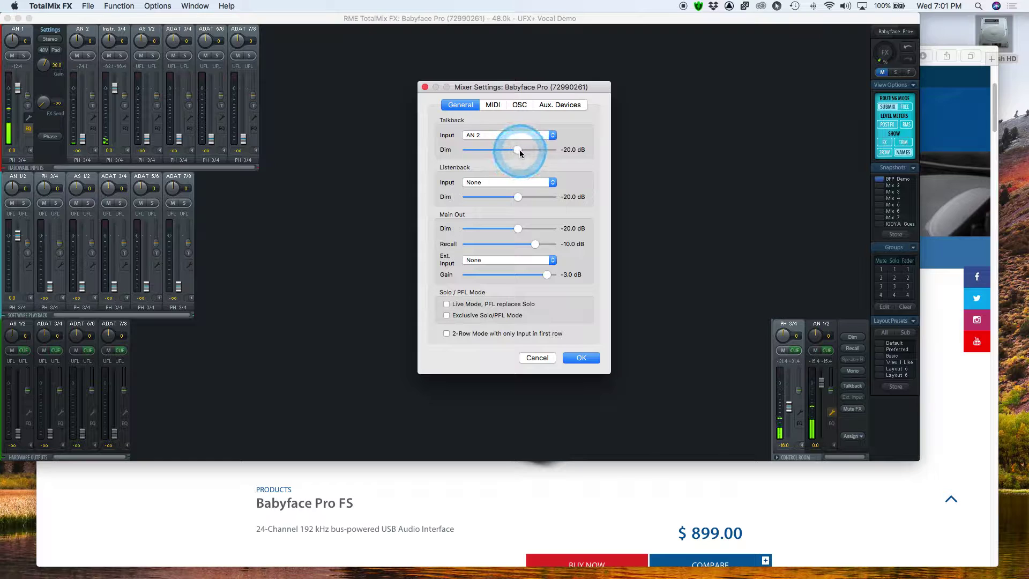
{"action": "left_click_drag", "start_coordinate": [517, 151], "coordinate": [520, 153]}
{"action": "left_click", "coordinate": [852, 342]}
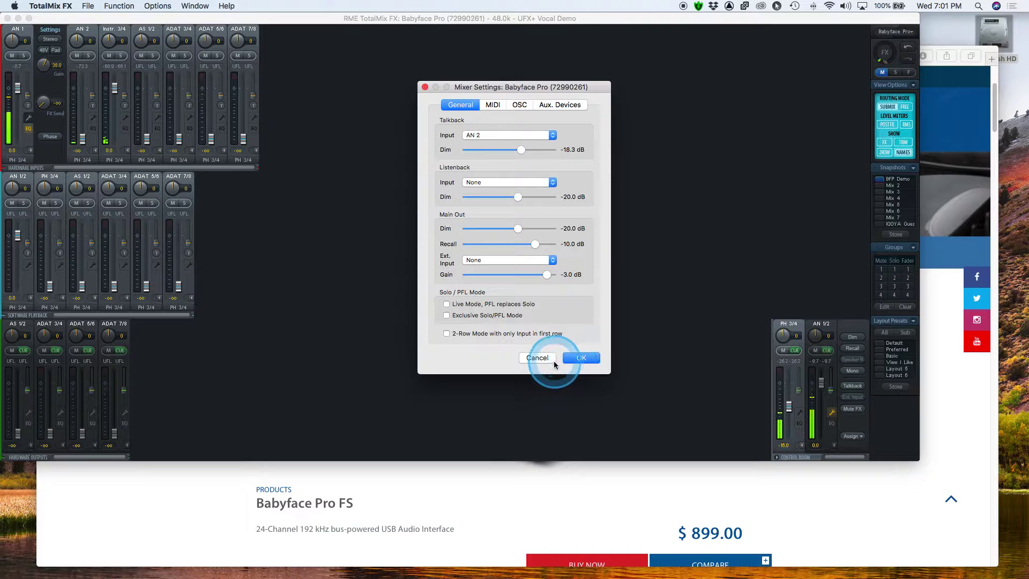
{"action": "left_click", "coordinate": [570, 359]}
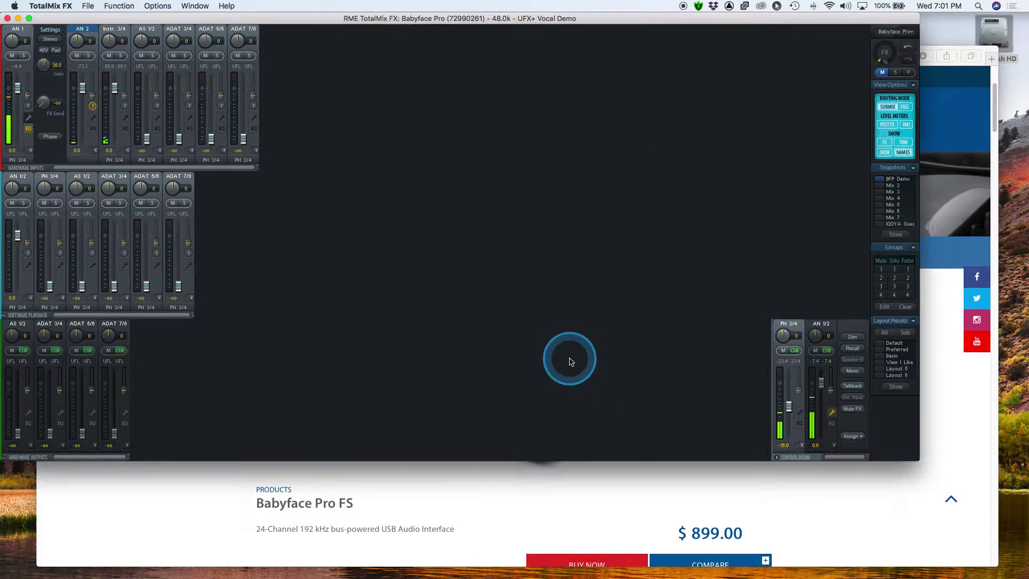
- Toggle the Names view option to compare the talkback and control room channel labels, leaving it off
{"action": "left_click", "coordinate": [83, 32]}
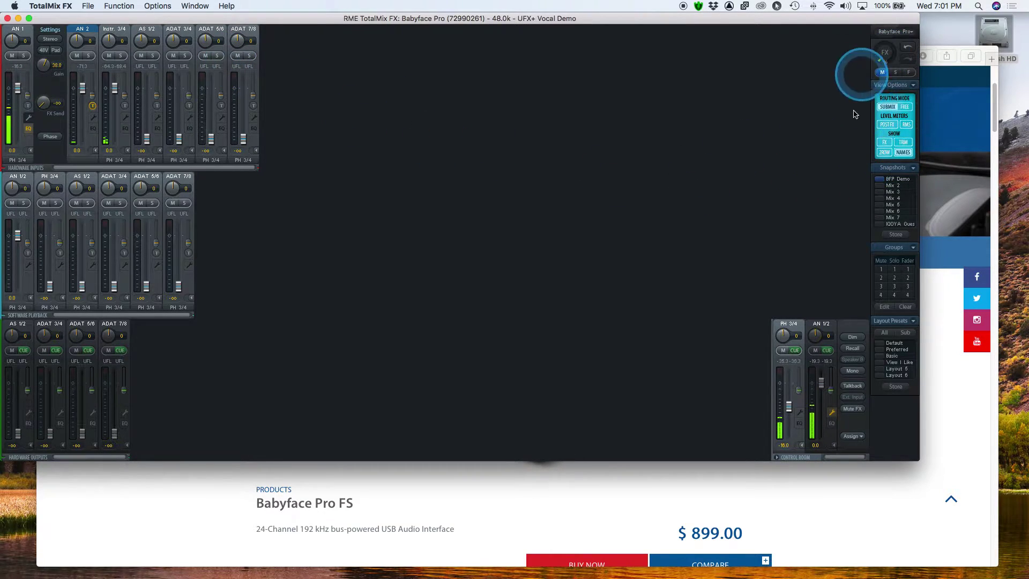
{"action": "left_click", "coordinate": [904, 154]}
{"action": "left_click", "coordinate": [906, 154]}
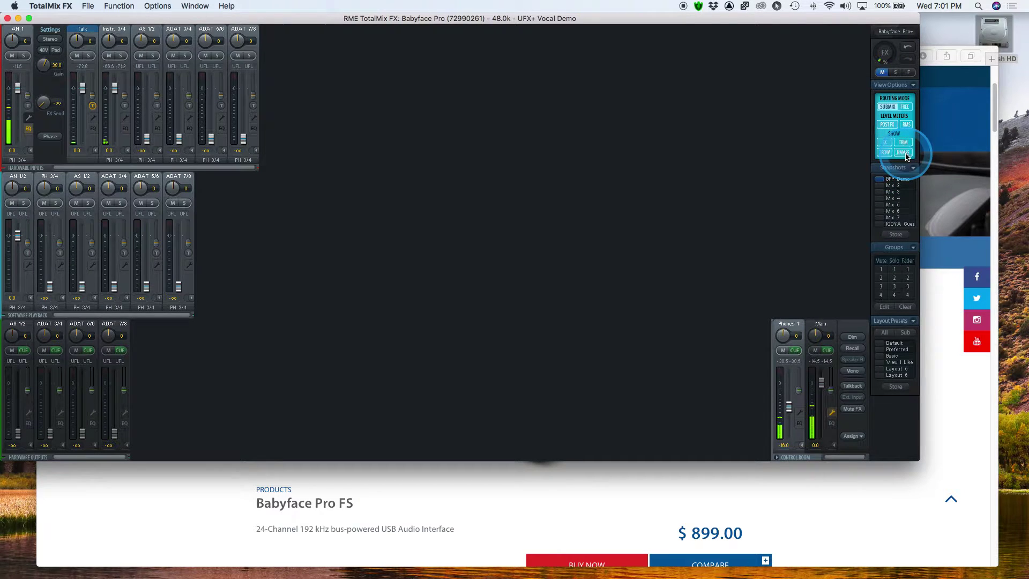
{"action": "left_click", "coordinate": [73, 42]}
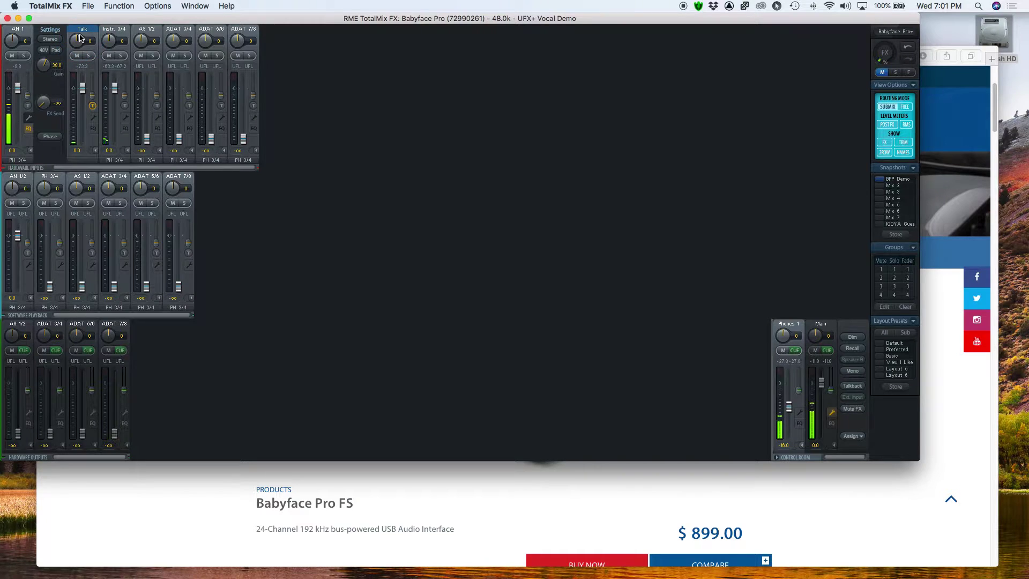
{"action": "left_click", "coordinate": [903, 153]}
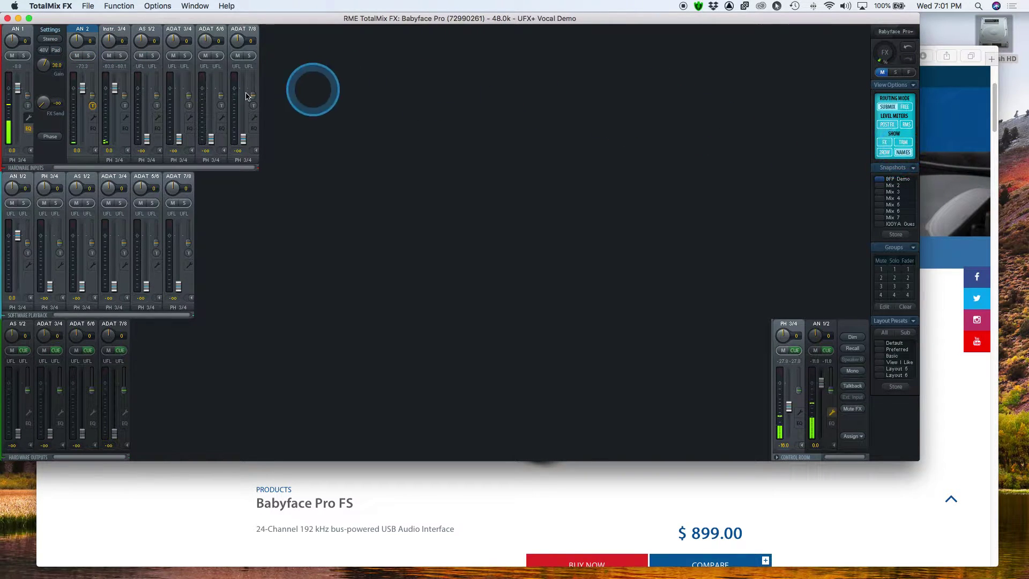
{"action": "left_click", "coordinate": [906, 154]}
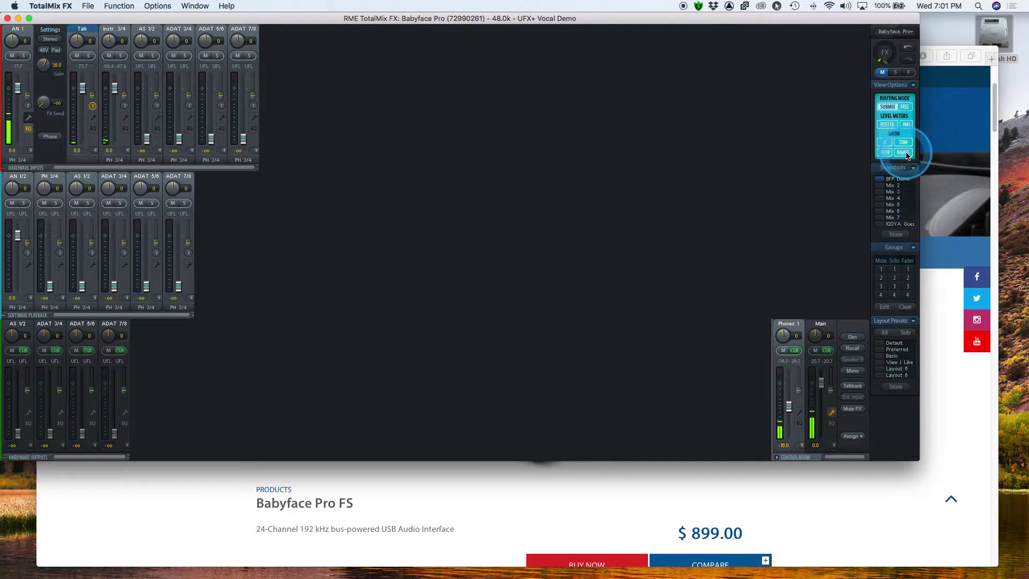
- Switch the control room's Talkback on and off again
{"action": "left_click", "coordinate": [852, 386]}
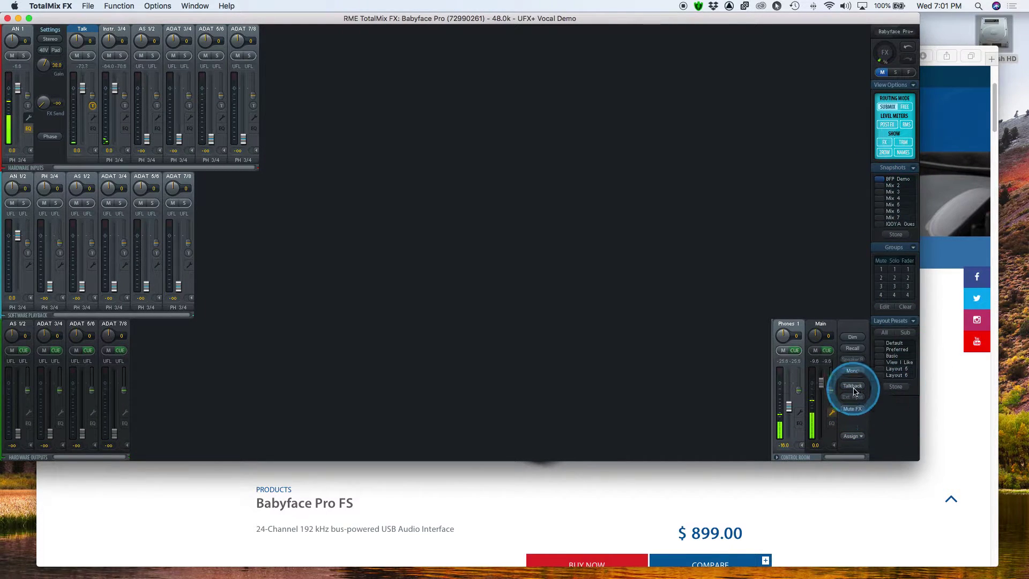
{"action": "left_click", "coordinate": [853, 386]}
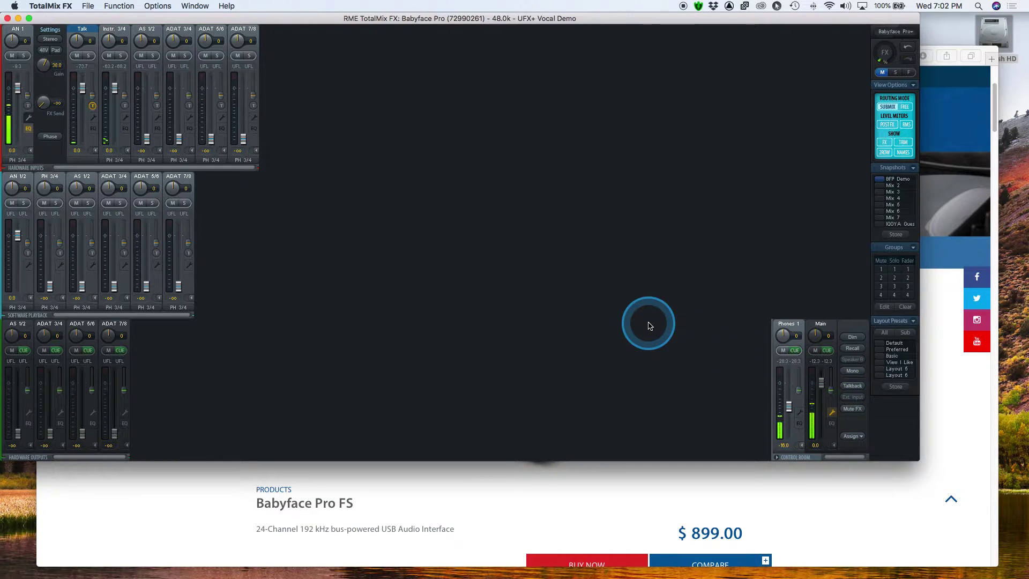
{"action": "left_click", "coordinate": [802, 379]}
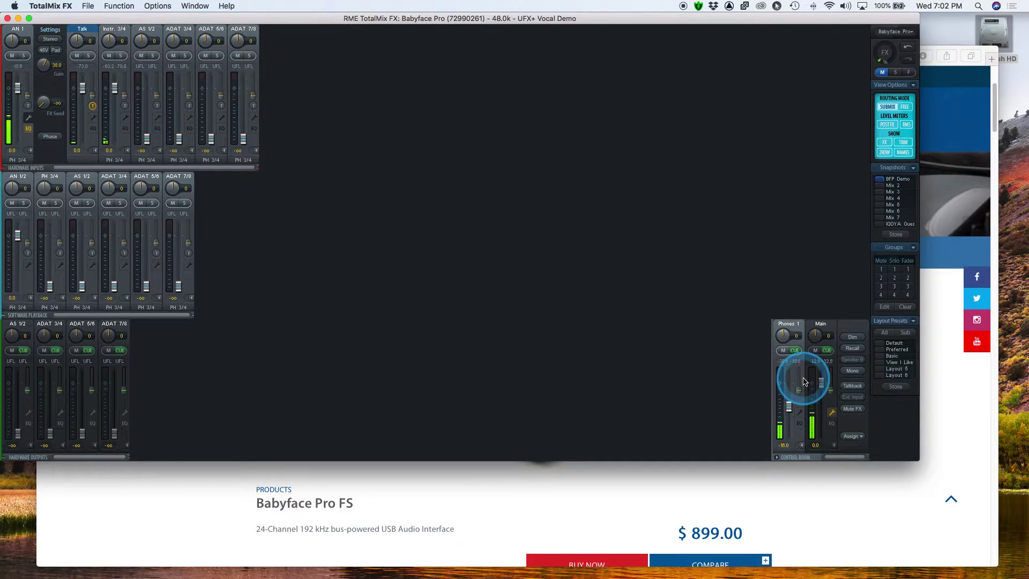
- Set the Talkback input back to None in the mixer settings
{"action": "left_click", "coordinate": [158, 6]}
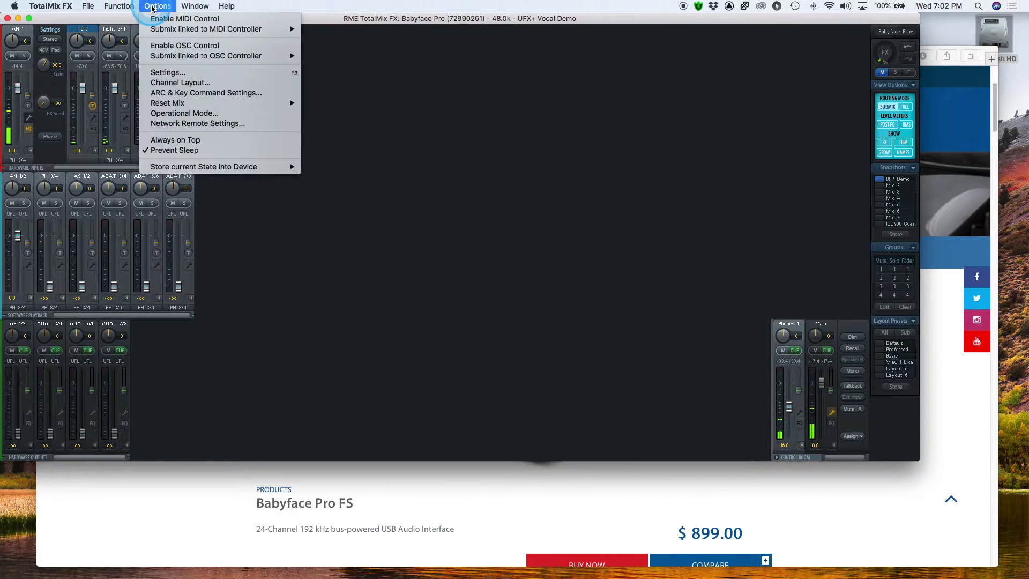
{"action": "left_click", "coordinate": [177, 76]}
{"action": "left_click", "coordinate": [516, 134]}
{"action": "left_click", "coordinate": [516, 117]}
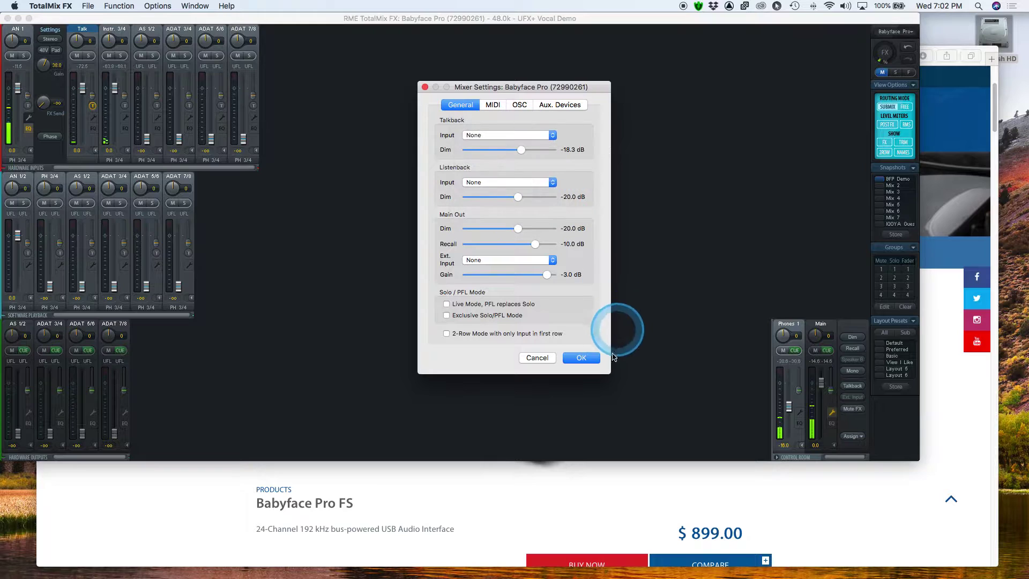
{"action": "left_click", "coordinate": [581, 358]}
- Turn off the EQ on the AN 1 hardware input and reopen that channel's settings
{"action": "left_click", "coordinate": [29, 119]}
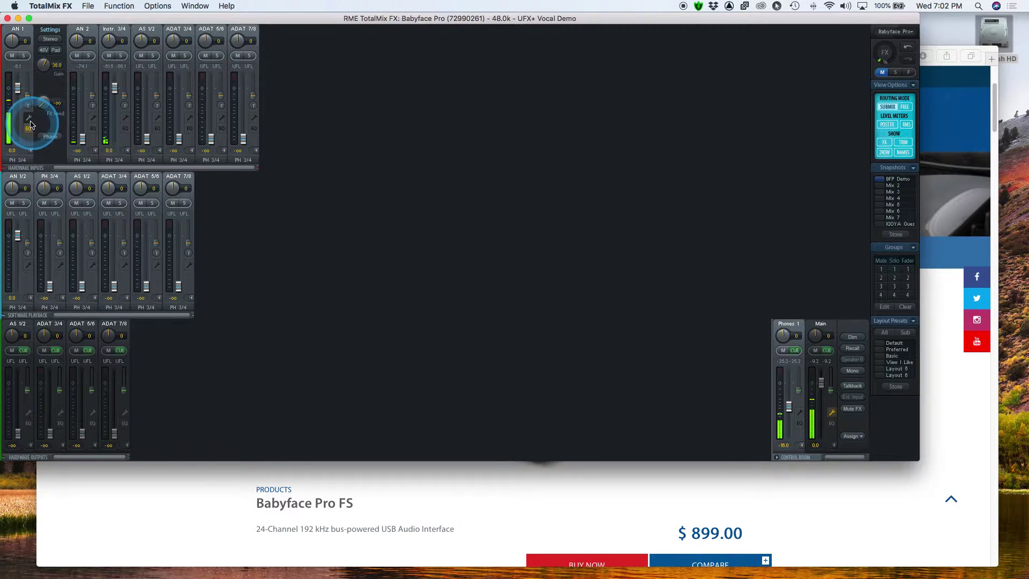
{"action": "left_click", "coordinate": [27, 126]}
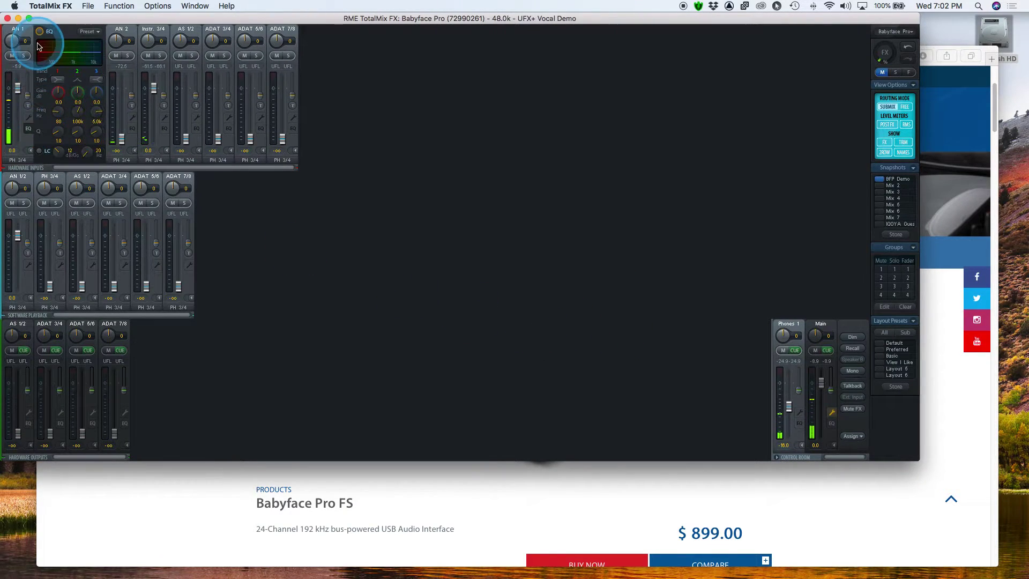
{"action": "left_click", "coordinate": [29, 131]}
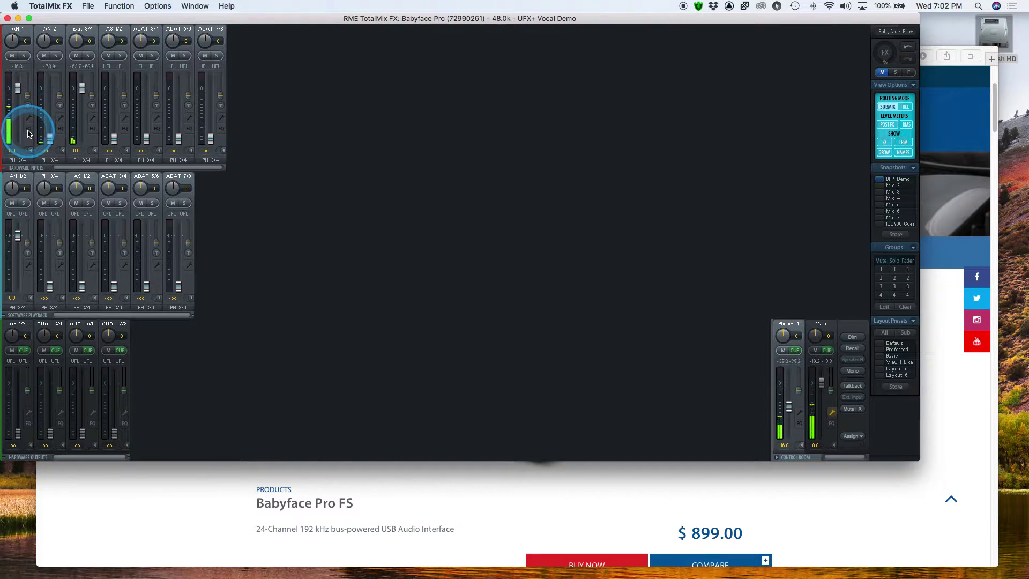
{"action": "left_click", "coordinate": [16, 104]}
{"action": "left_click", "coordinate": [28, 121]}
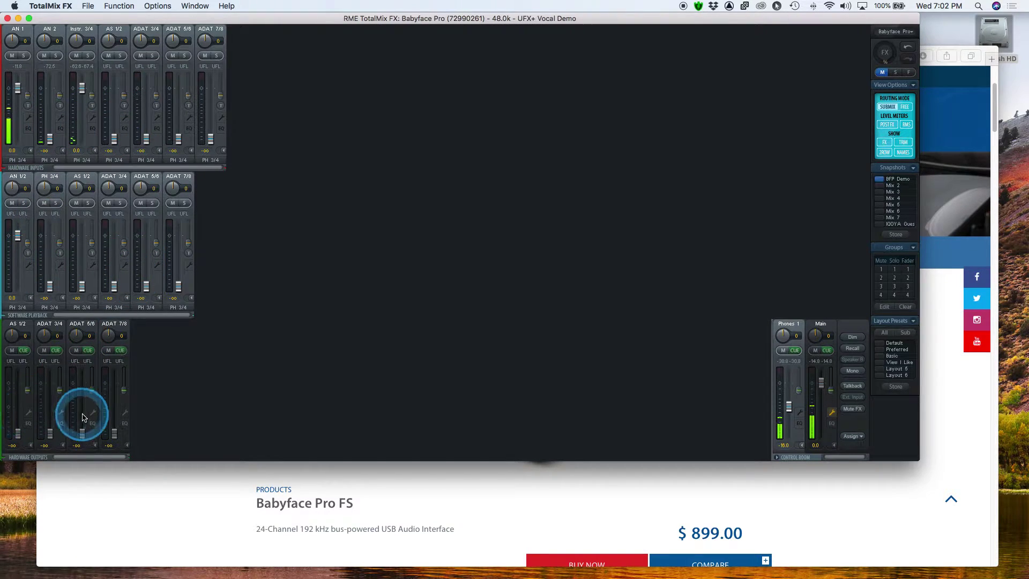
{"action": "left_click", "coordinate": [29, 119]}
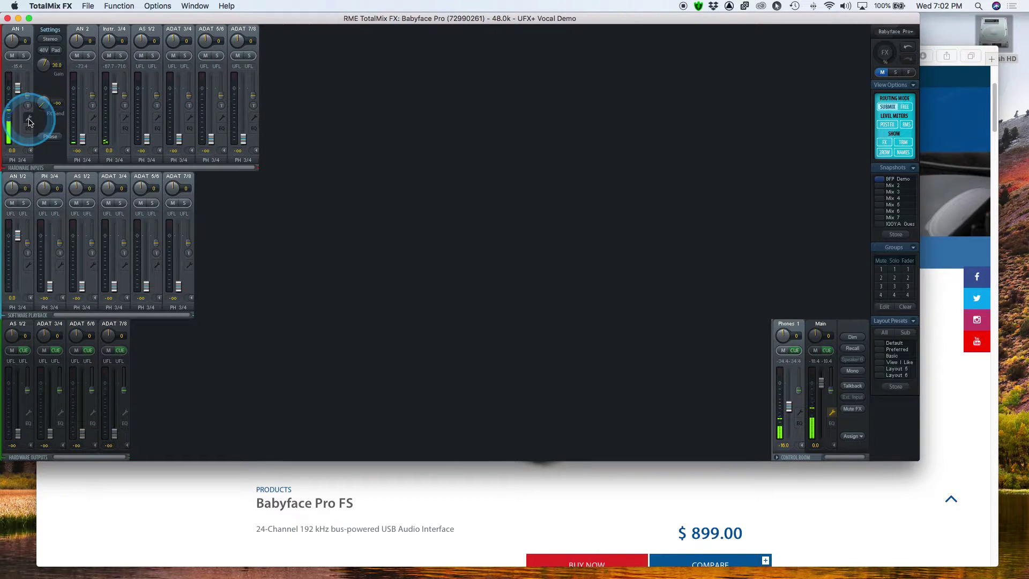
{"action": "double_click", "coordinate": [42, 68]}
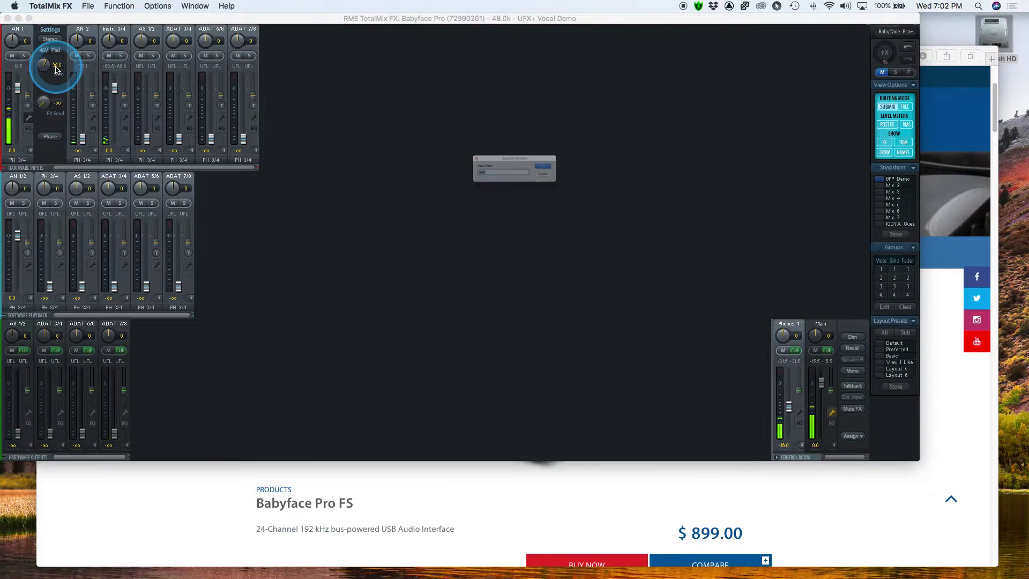
{"action": "left_click", "coordinate": [595, 184]}
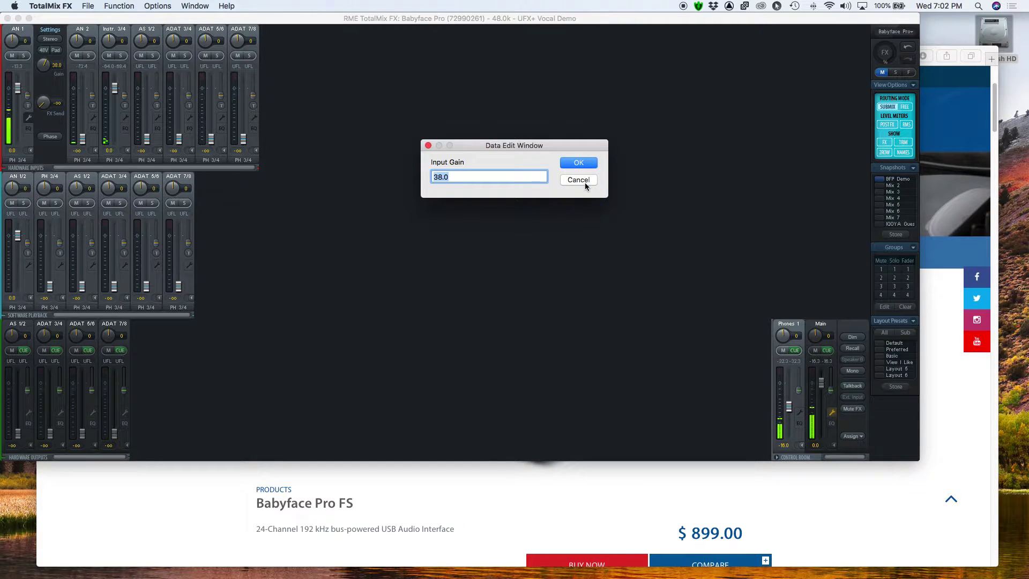
{"action": "left_click", "coordinate": [584, 182]}
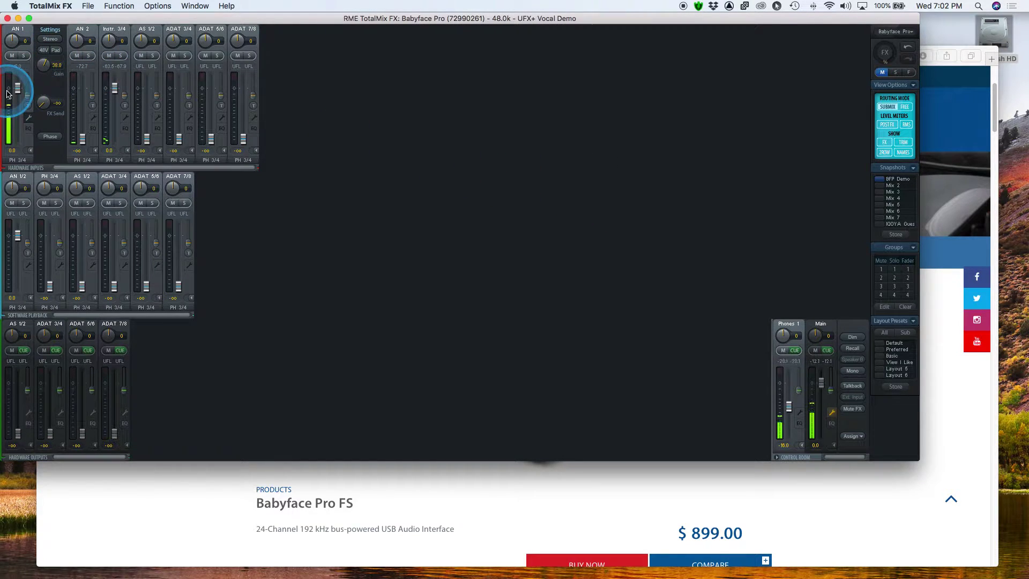
- Raise the input gain of the AN 1 hardware input to 42.0
{"action": "scroll", "coordinate": [42, 67], "scroll_direction": "up", "scroll_amount": 2}
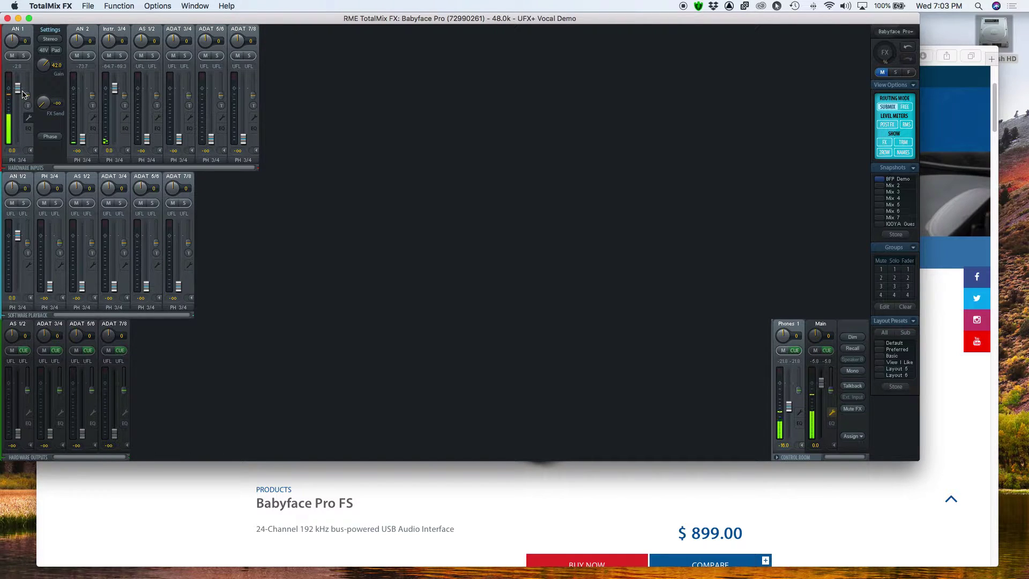
{"action": "left_click", "coordinate": [23, 90]}
{"action": "left_click", "coordinate": [332, 258]}
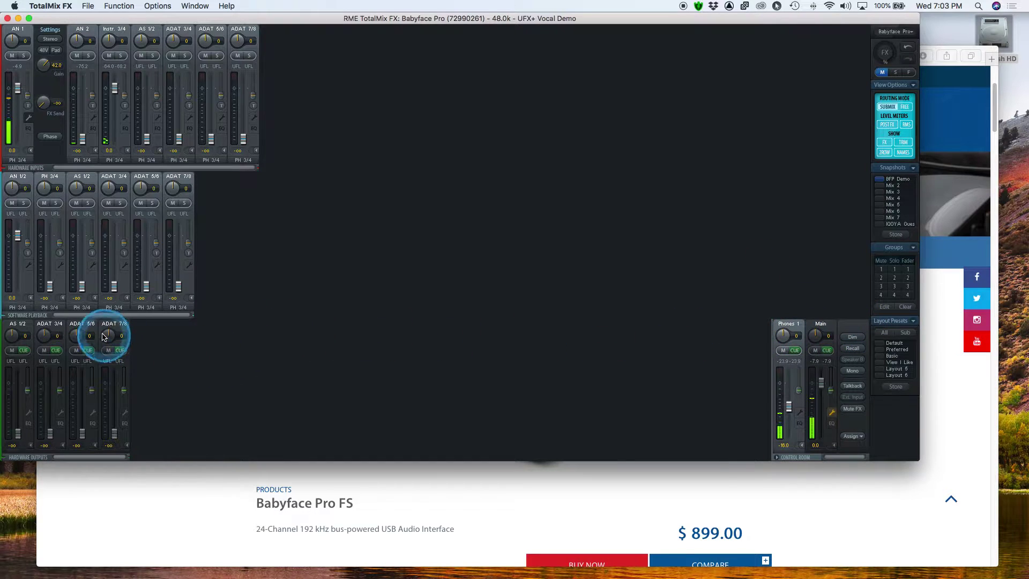
- Select the ADAT 3/4 output's submix, and use AN 1's routing choices to select the PH 3/4 and AN 1/2 submixes
{"action": "left_click", "coordinate": [81, 330]}
{"action": "left_click", "coordinate": [50, 330]}
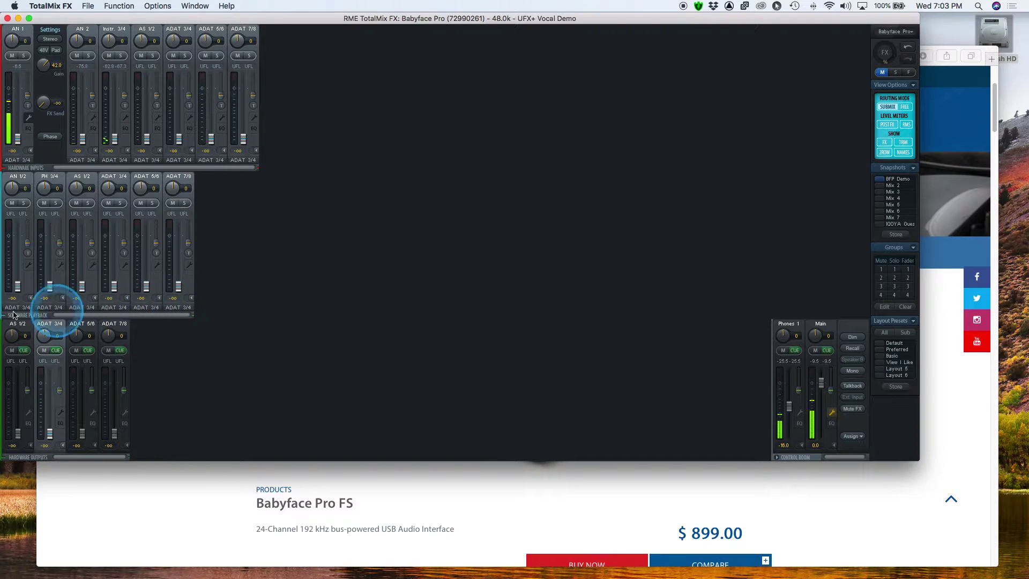
{"action": "left_click", "coordinate": [26, 160]}
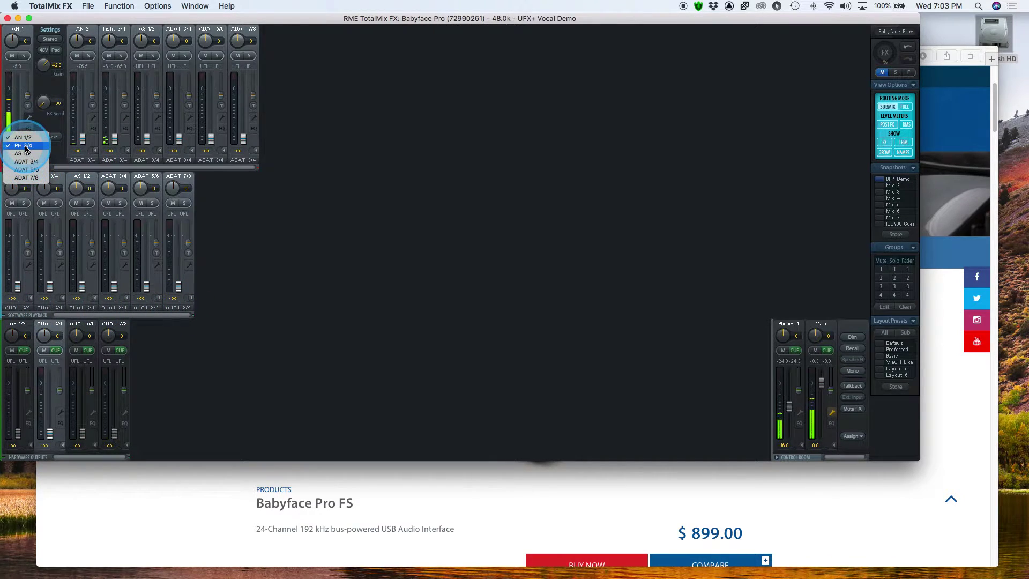
{"action": "left_click", "coordinate": [24, 146]}
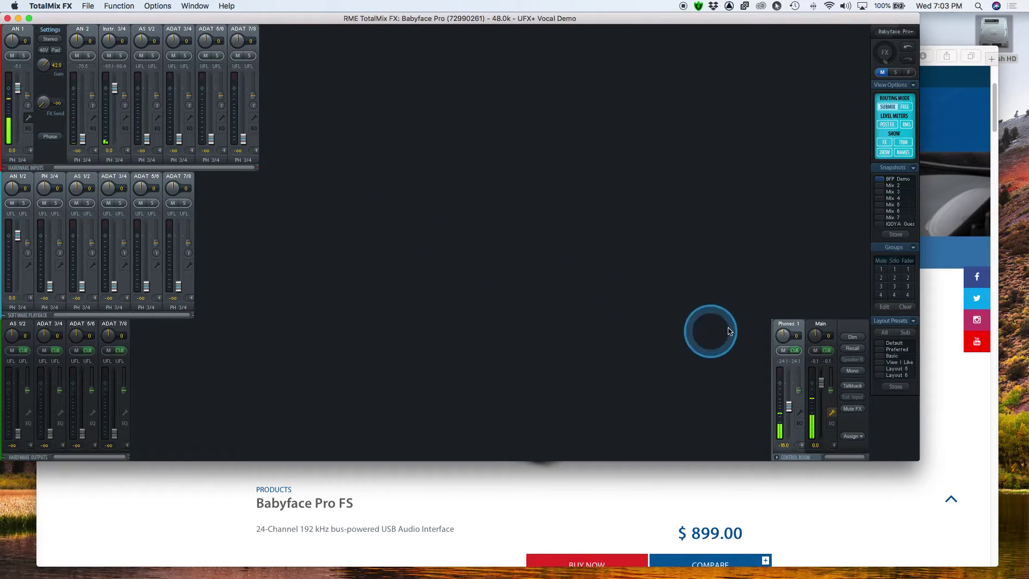
{"action": "left_click", "coordinate": [20, 159]}
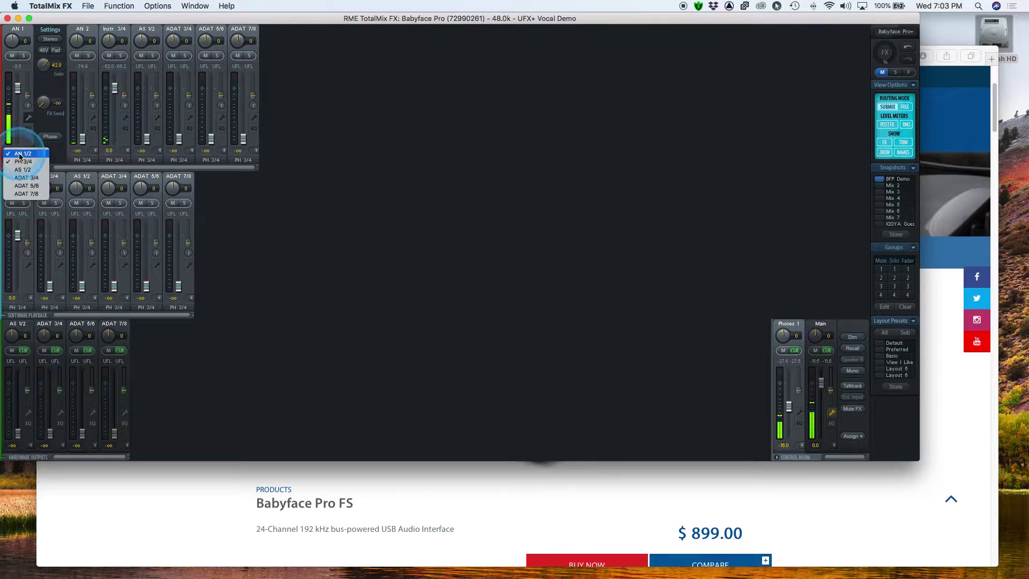
{"action": "left_click", "coordinate": [19, 155]}
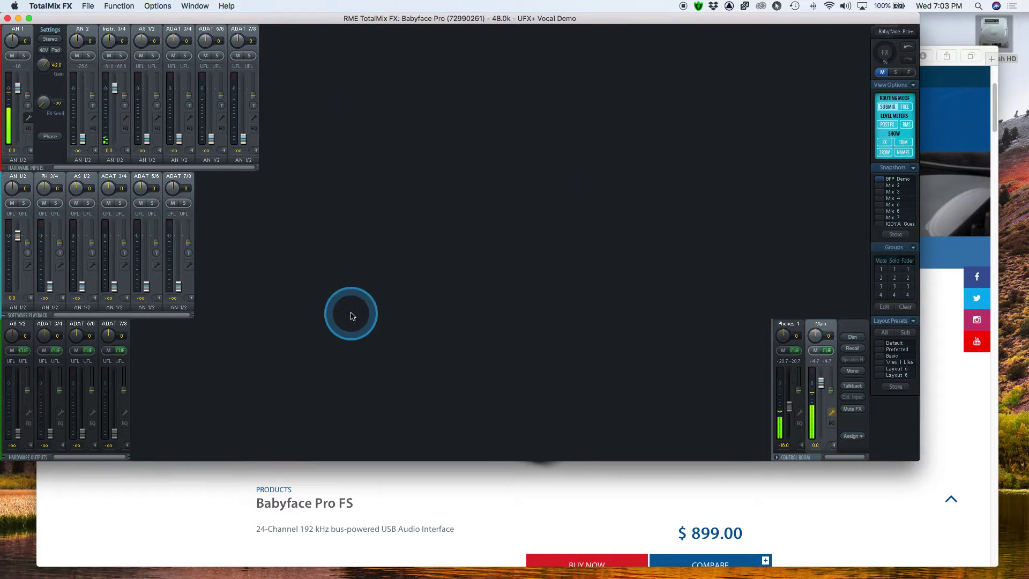
- Route AN 1 to AN 1/2 in Free routing mode and return to Submix mode
{"action": "left_click", "coordinate": [905, 107]}
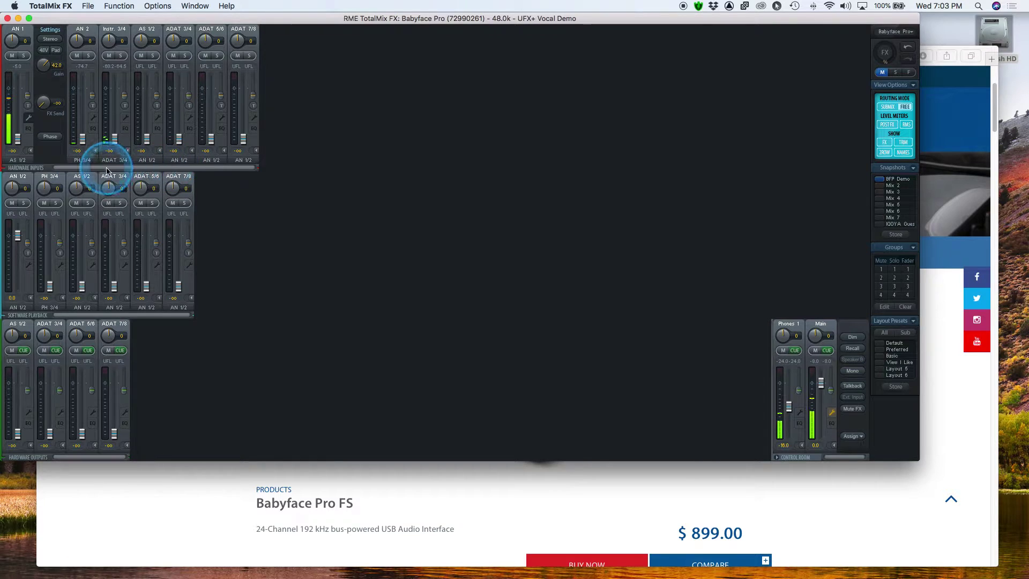
{"action": "left_click", "coordinate": [16, 160]}
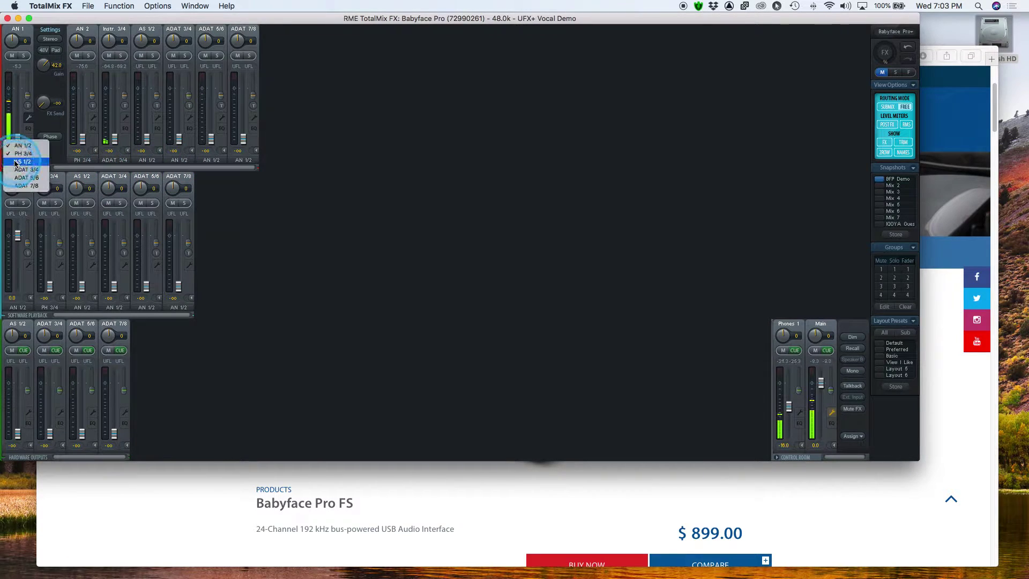
{"action": "left_click", "coordinate": [21, 145]}
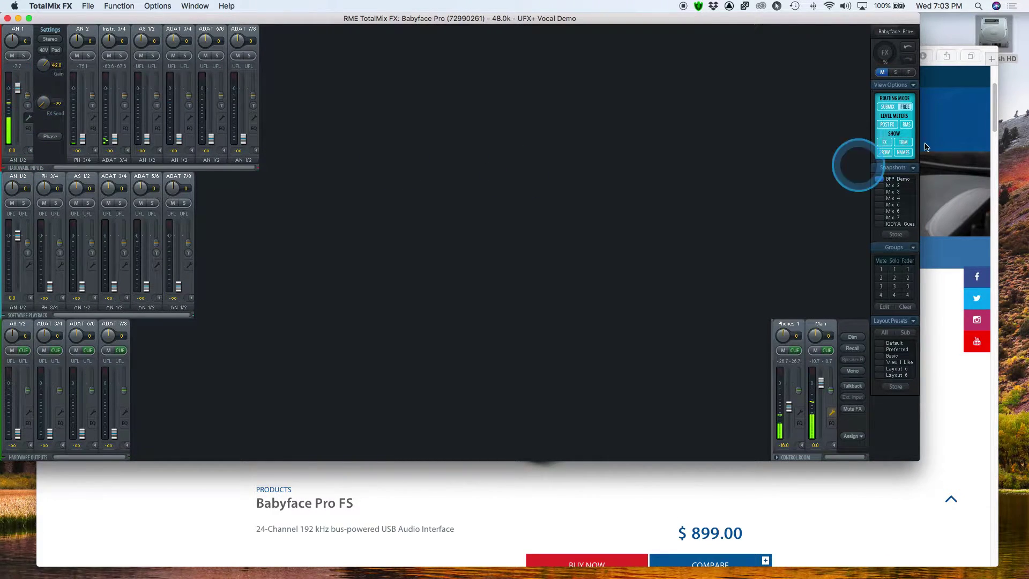
{"action": "left_click", "coordinate": [889, 107]}
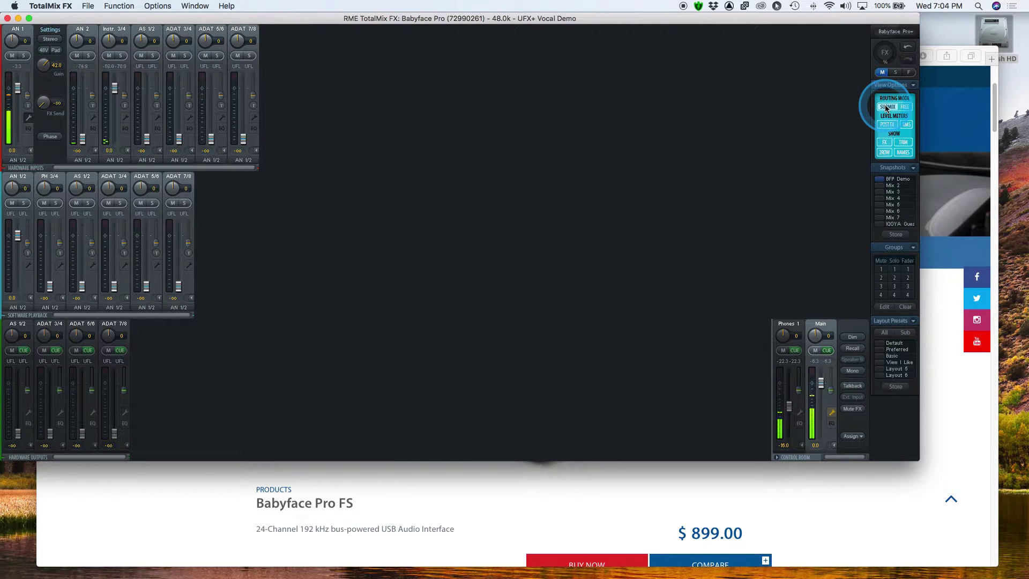
- Set the AN 1 hardware input's level to -0.8 in the Phones 1 submix and likewise in the Main submix
{"action": "left_click", "coordinate": [797, 333]}
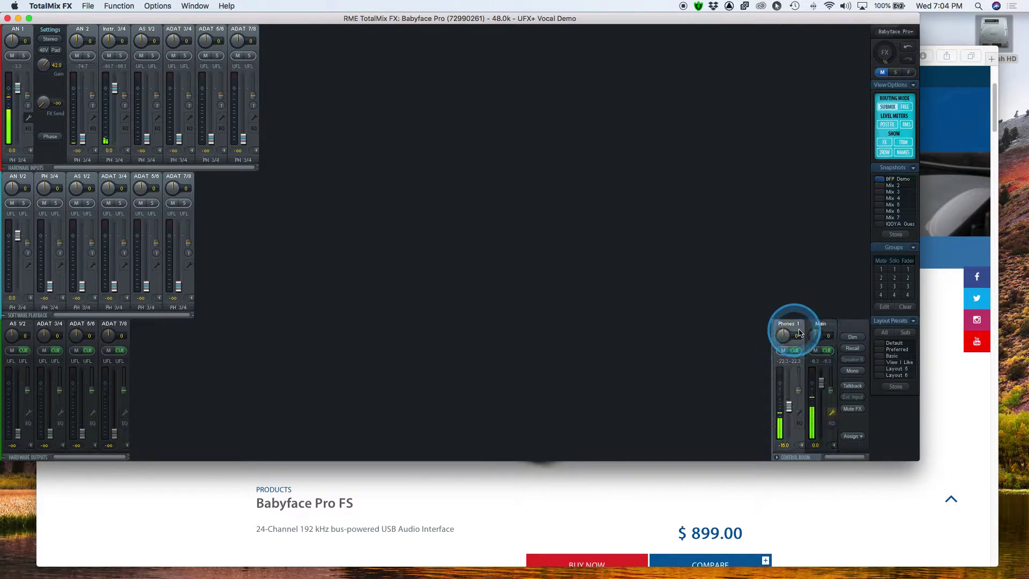
{"action": "left_click_drag", "start_coordinate": [20, 105], "coordinate": [21, 92]}
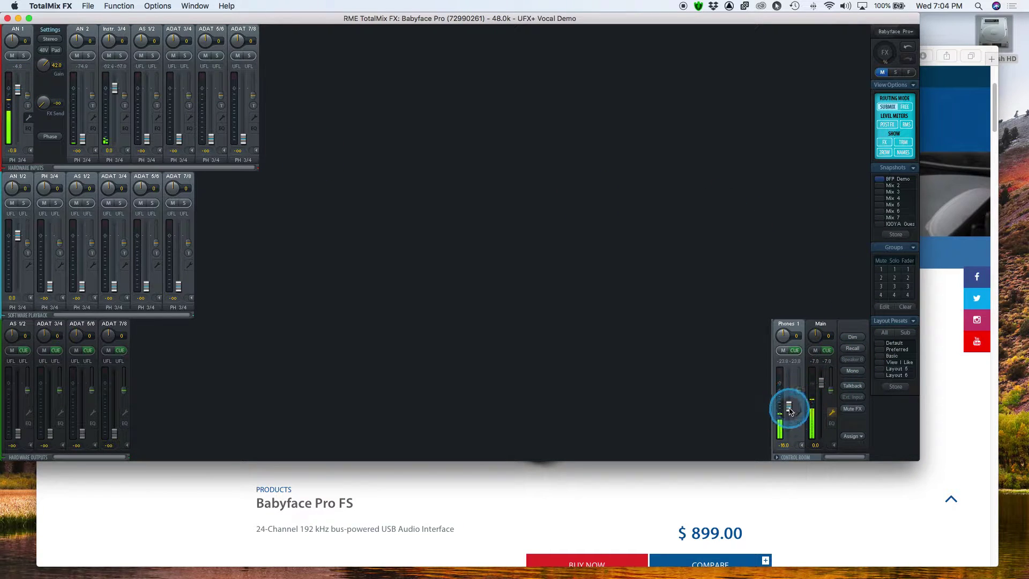
{"action": "left_click", "coordinate": [820, 325]}
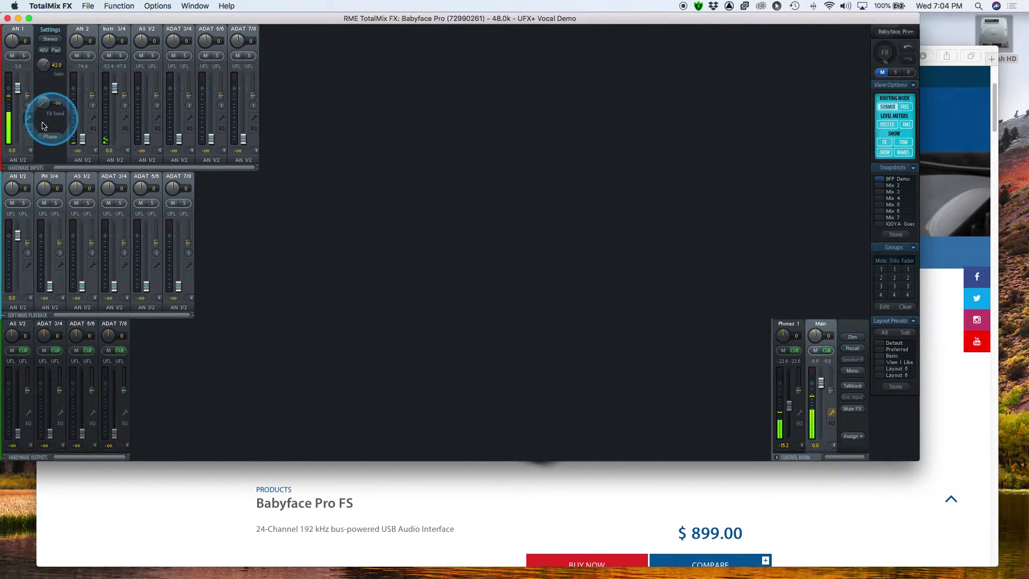
{"action": "left_click_drag", "start_coordinate": [26, 93], "coordinate": [77, 122]}
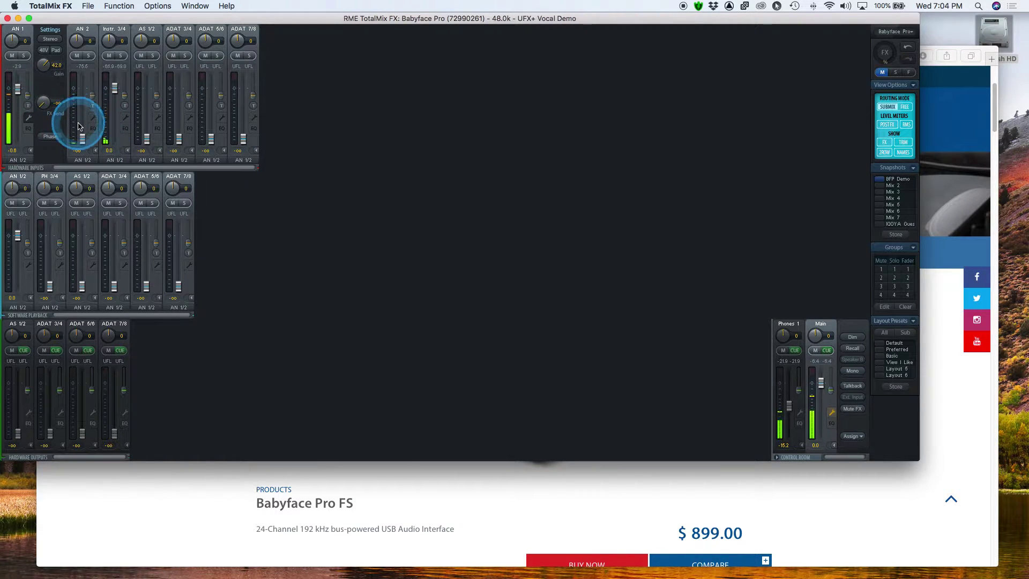
- Raise AN 2's level to about -1.1 in the Phones 1 submix and pull it fully back down
{"action": "left_click", "coordinate": [786, 329]}
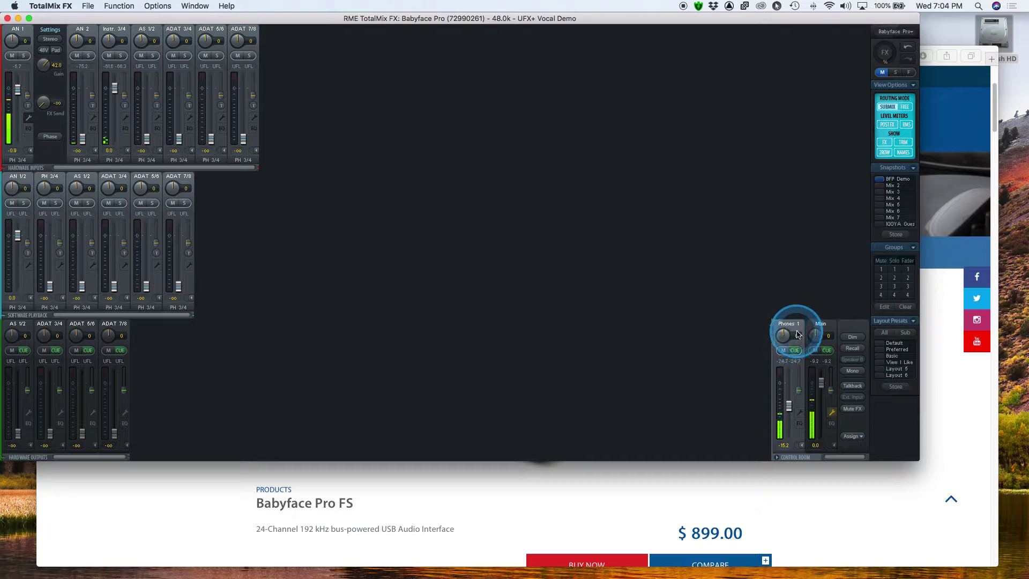
{"action": "left_click", "coordinate": [83, 133]}
{"action": "left_click_drag", "start_coordinate": [83, 133], "coordinate": [80, 92]}
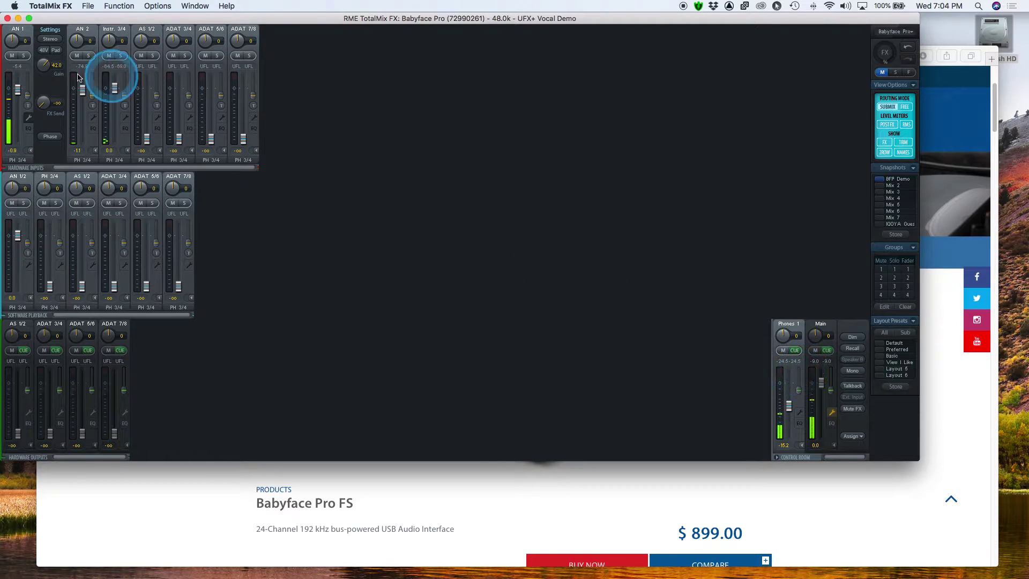
{"action": "left_click_drag", "start_coordinate": [80, 91], "coordinate": [84, 153]}
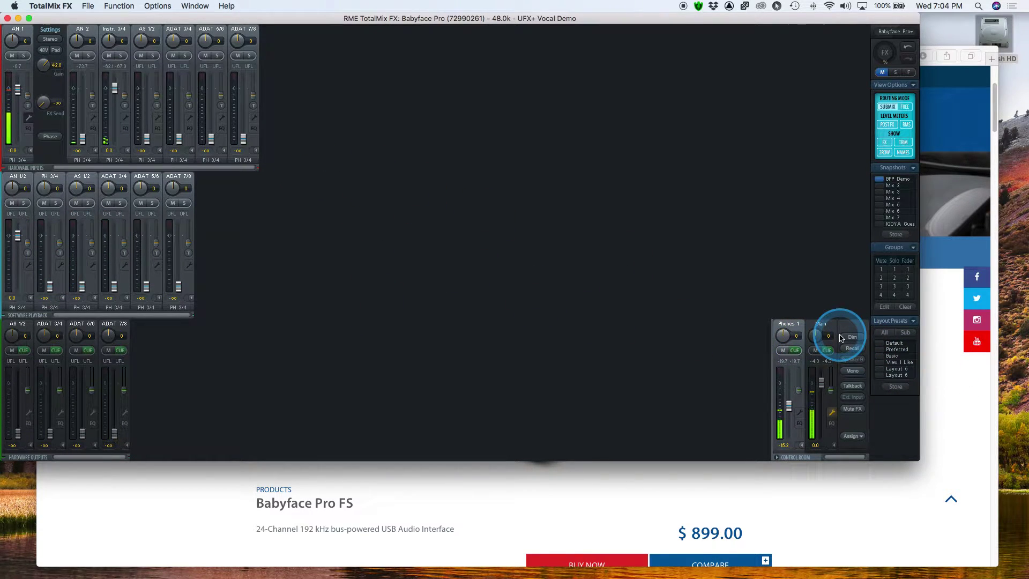
- Send AN 1 to the AS 1/2 submix at 0.0 and set the AS 1/2 hardware output level to 0.0
{"action": "left_click", "coordinate": [51, 324]}
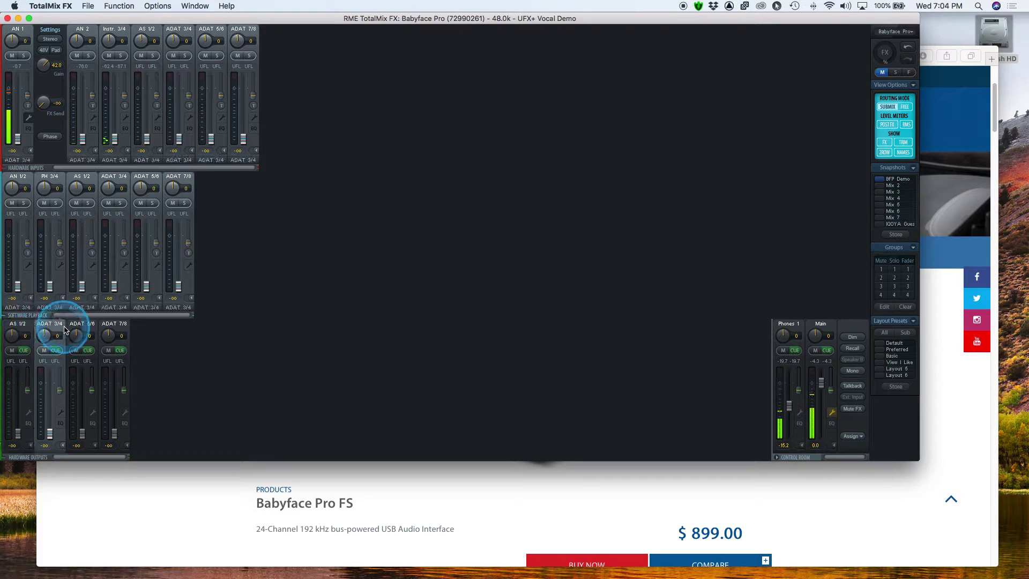
{"action": "left_click", "coordinate": [12, 328]}
{"action": "left_click", "coordinate": [14, 139]}
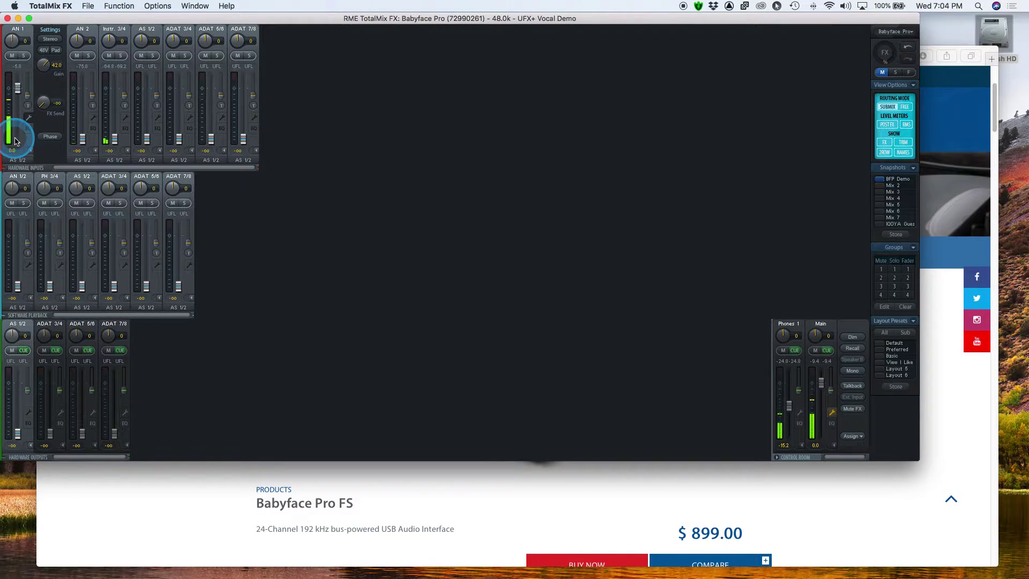
{"action": "left_click", "coordinate": [18, 433]}
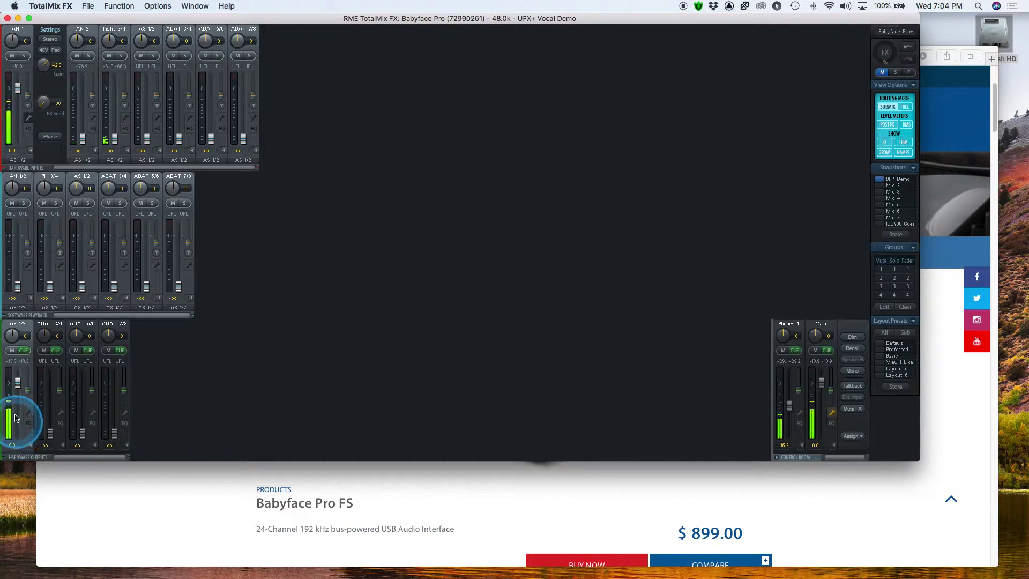
{"action": "left_click", "coordinate": [28, 390]}
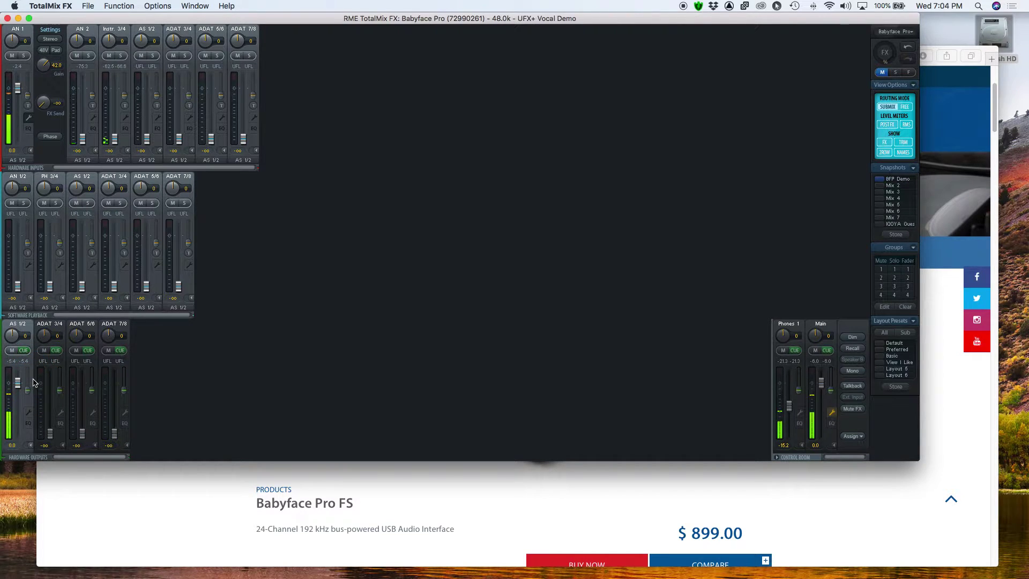
{"action": "left_click", "coordinate": [18, 384]}
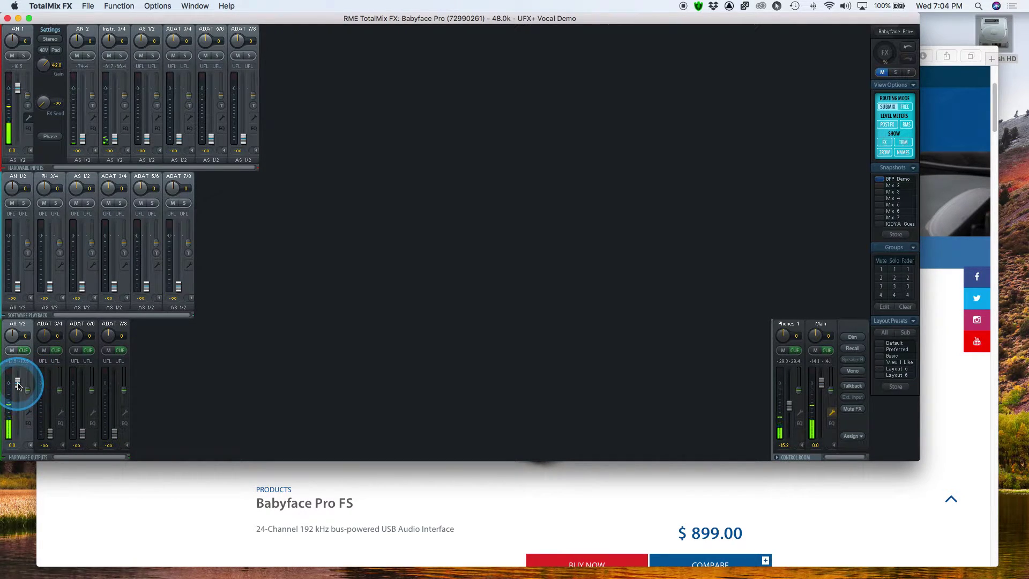
{"action": "left_click", "coordinate": [17, 384]}
{"action": "left_click", "coordinate": [67, 429]}
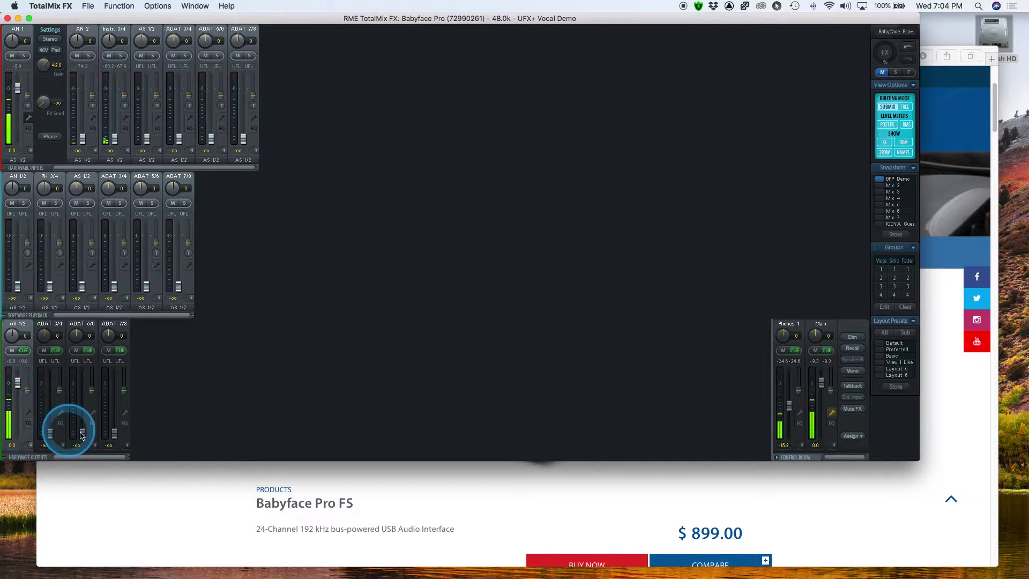
- Clear the AS 1/2 submix and set the ADAT 3/4, ADAT 5/6 and ADAT 7/8 hardware output levels to 0.0
{"action": "right_click", "coordinate": [23, 435]}
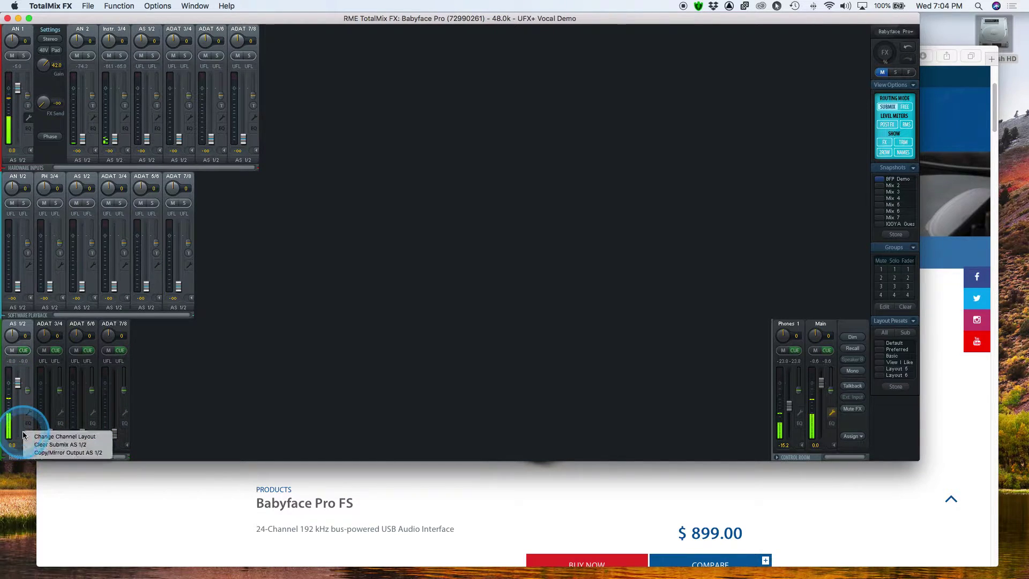
{"action": "left_click", "coordinate": [33, 447]}
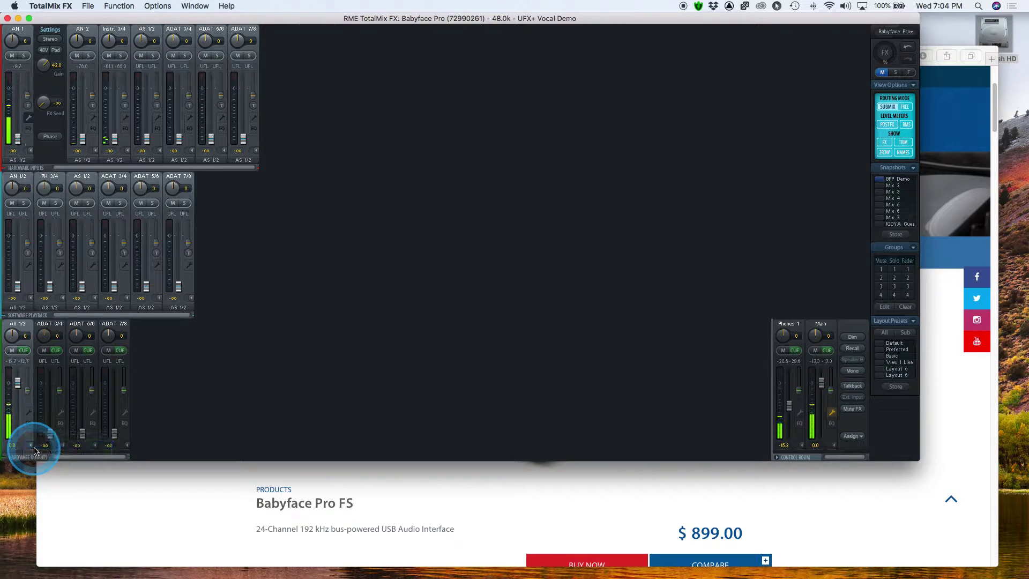
{"action": "left_click", "coordinate": [53, 432]}
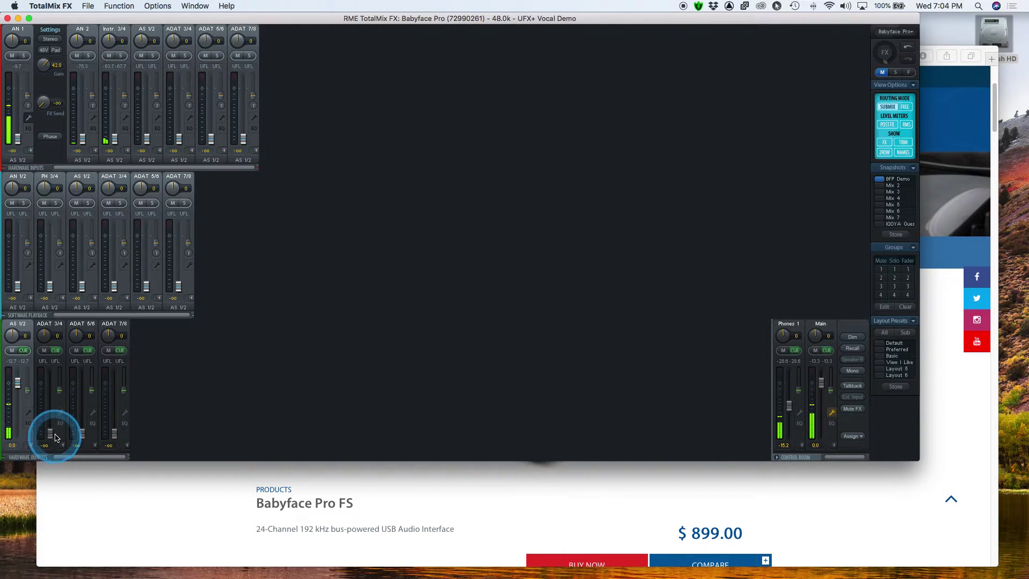
{"action": "left_click", "coordinate": [83, 437]}
{"action": "left_click", "coordinate": [83, 435]}
{"action": "left_click", "coordinate": [115, 434]}
{"action": "left_click", "coordinate": [114, 434]}
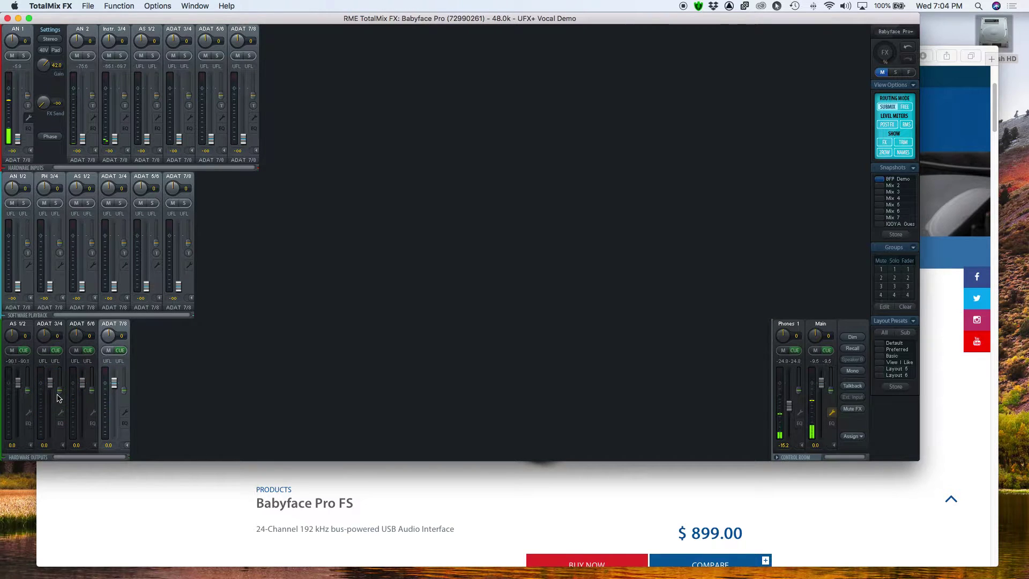
- Select the ADAT 5/6 submix, send AN 1 to it at 0.0, and turn that send fully back down
{"action": "left_click", "coordinate": [83, 330]}
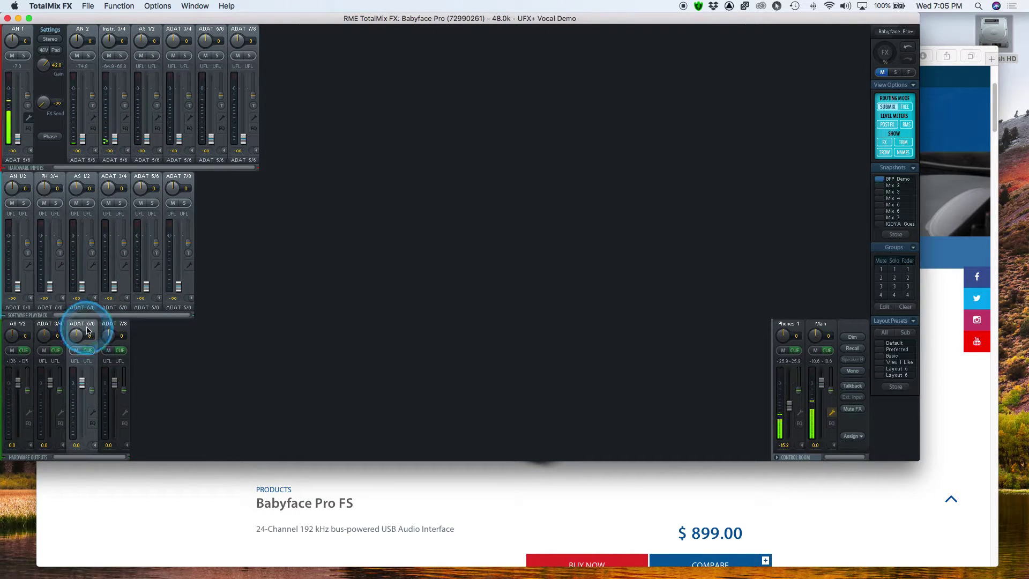
{"action": "left_click", "coordinate": [18, 145]}
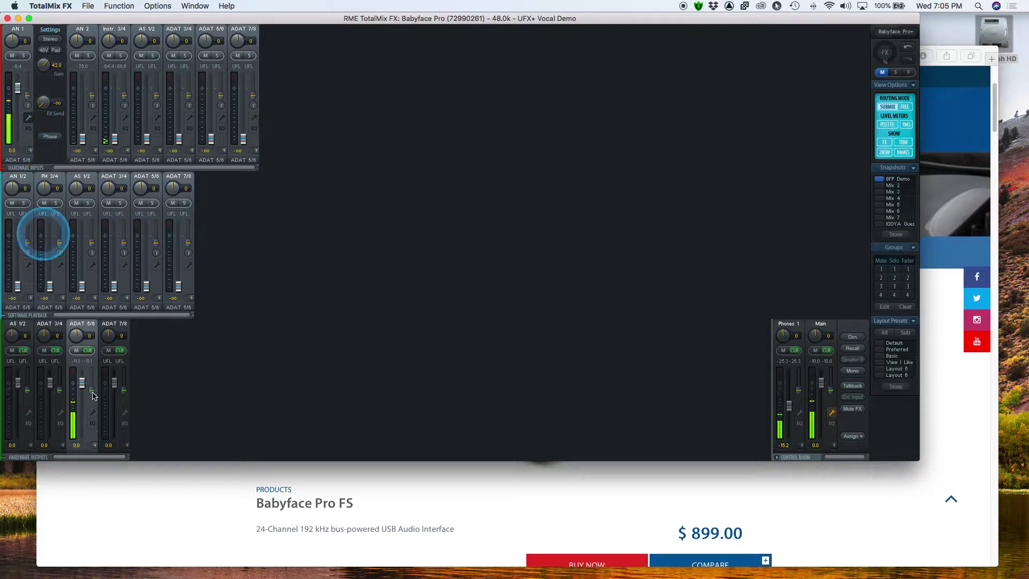
{"action": "left_click", "coordinate": [85, 415]}
{"action": "left_click", "coordinate": [17, 87]}
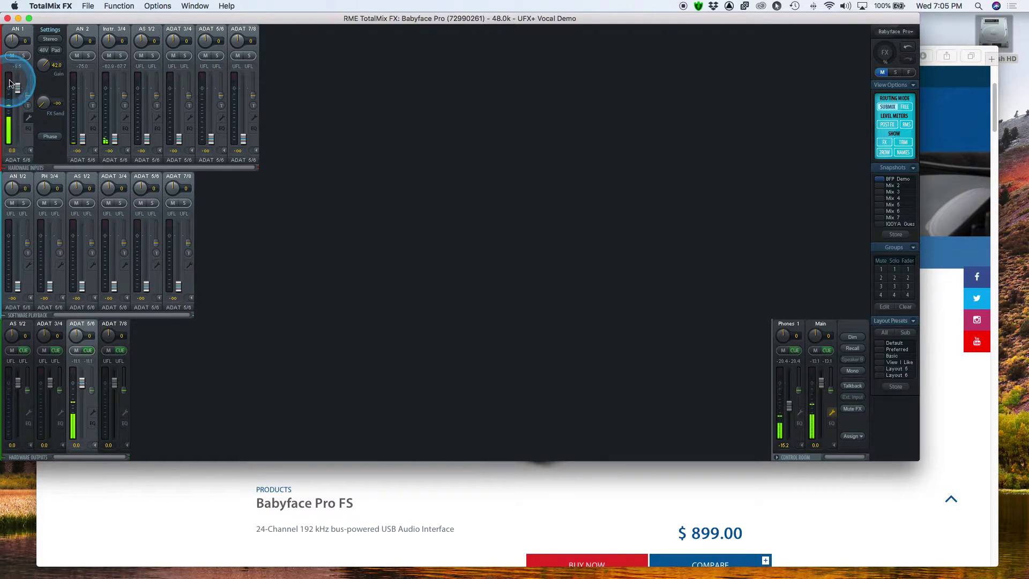
{"action": "left_click", "coordinate": [10, 121]}
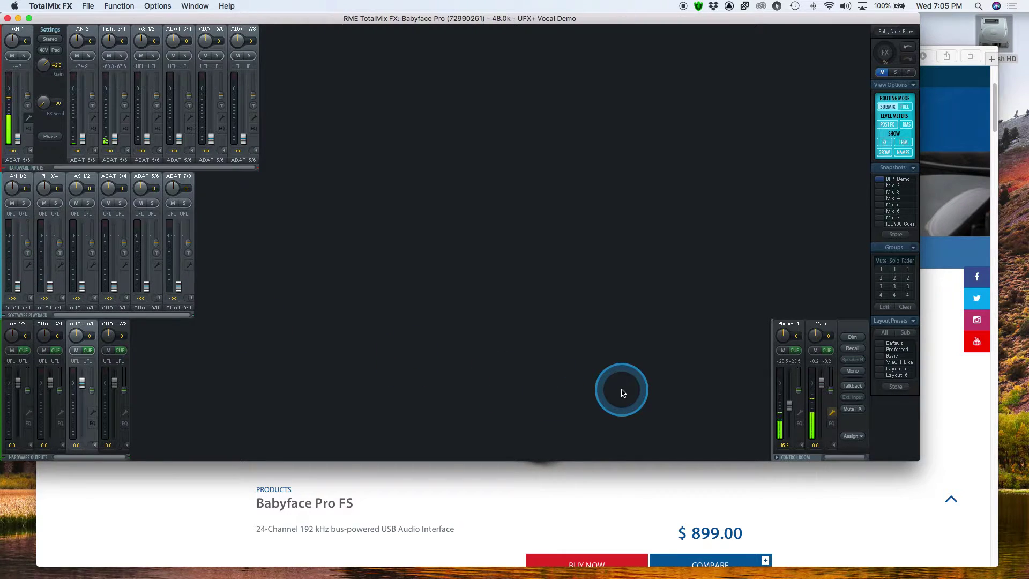
- Switch to Audio MIDI Setup and examine the Babyface Pro's output channels in the audio device list
{"action": "mouse_move", "coordinate": [616, 576]}
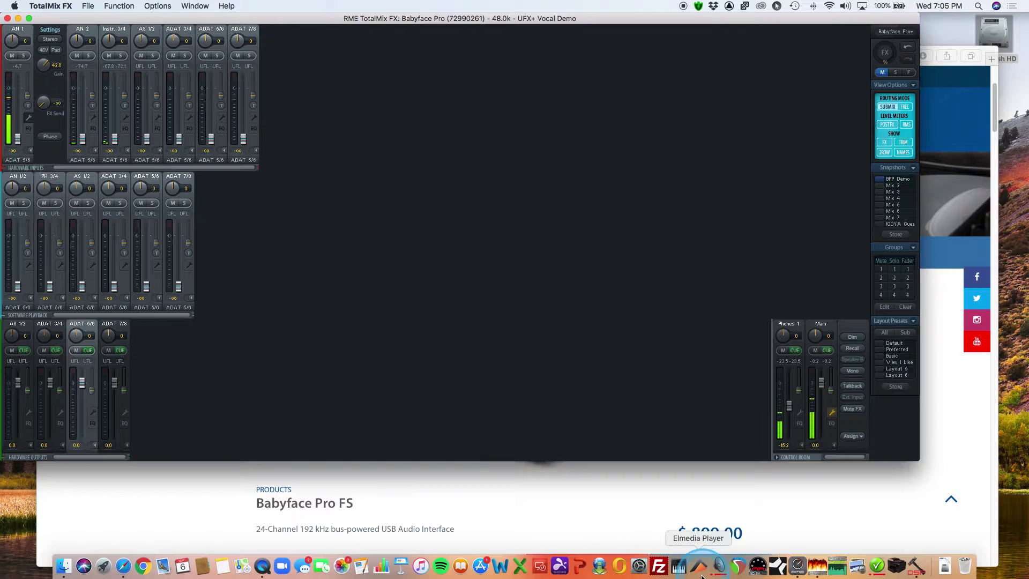
{"action": "left_click", "coordinate": [680, 569]}
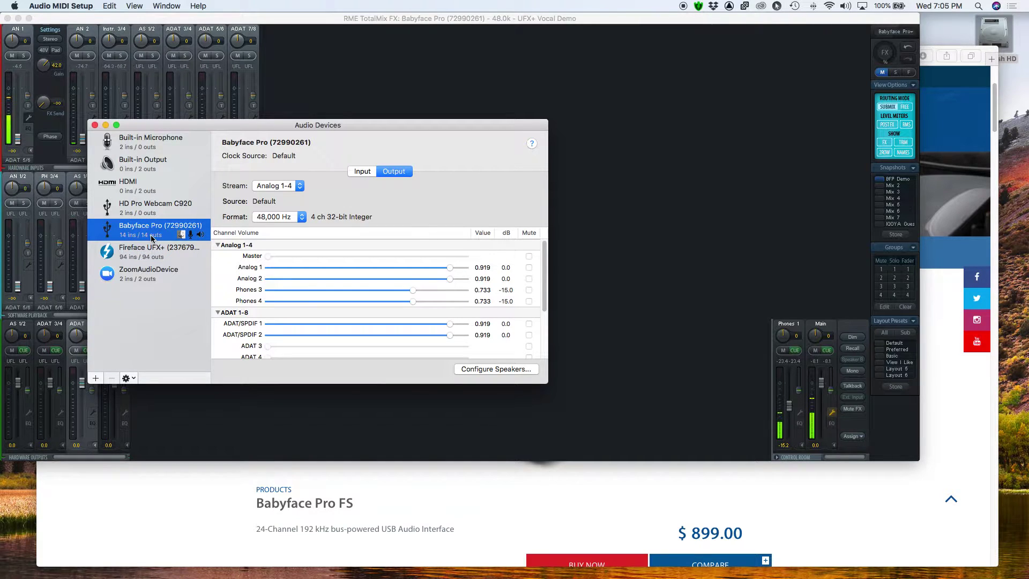
{"action": "left_click", "coordinate": [109, 6]}
{"action": "left_click", "coordinate": [107, 7]}
{"action": "left_click", "coordinate": [144, 240]}
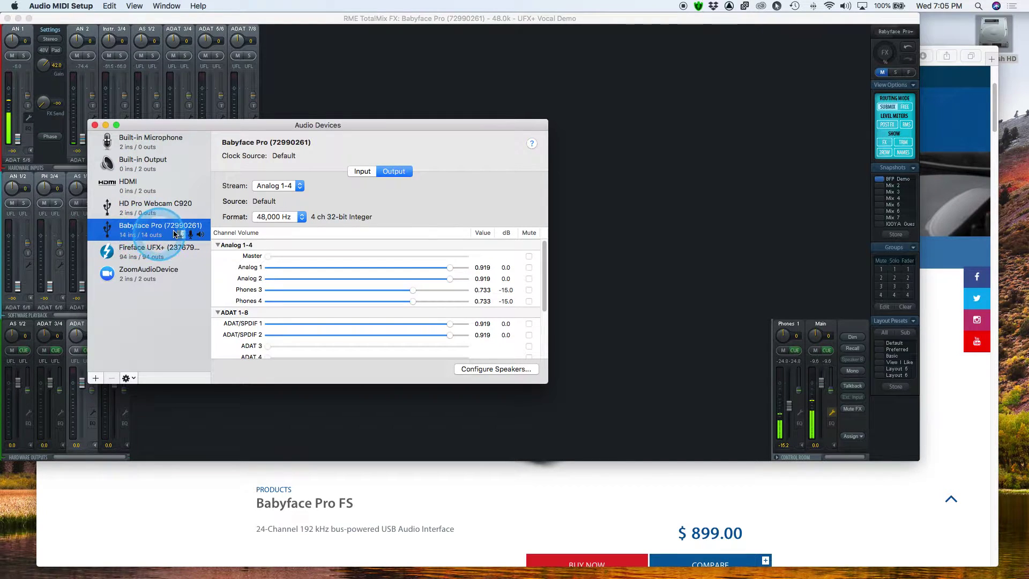
{"action": "left_click", "coordinate": [83, 152]}
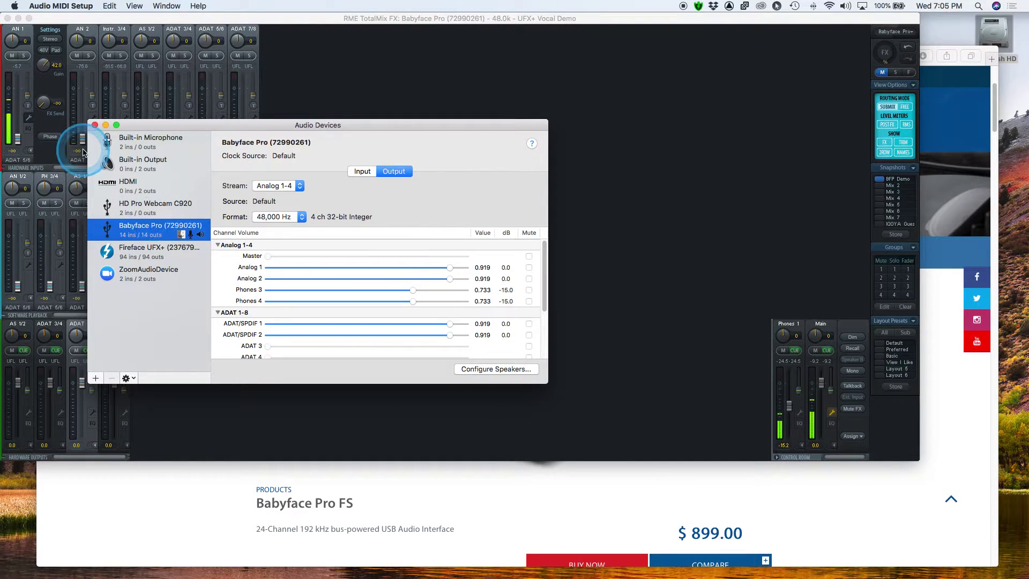
- Review the Babyface Pro's speaker configuration and channel assignments without changes, and close the Audio Devices window
{"action": "left_click", "coordinate": [494, 369]}
{"action": "left_click", "coordinate": [327, 317]}
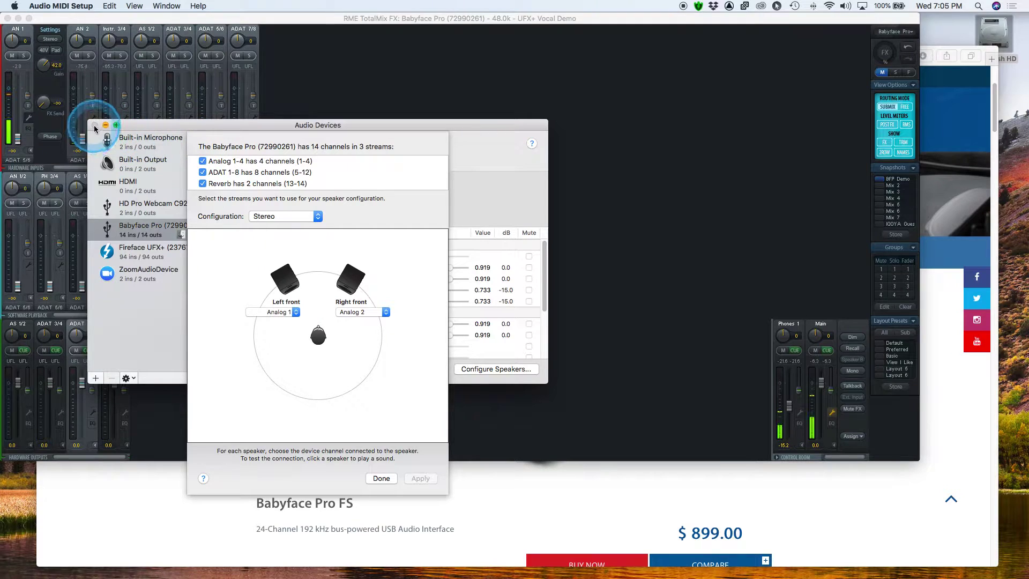
{"action": "left_click", "coordinate": [382, 478]}
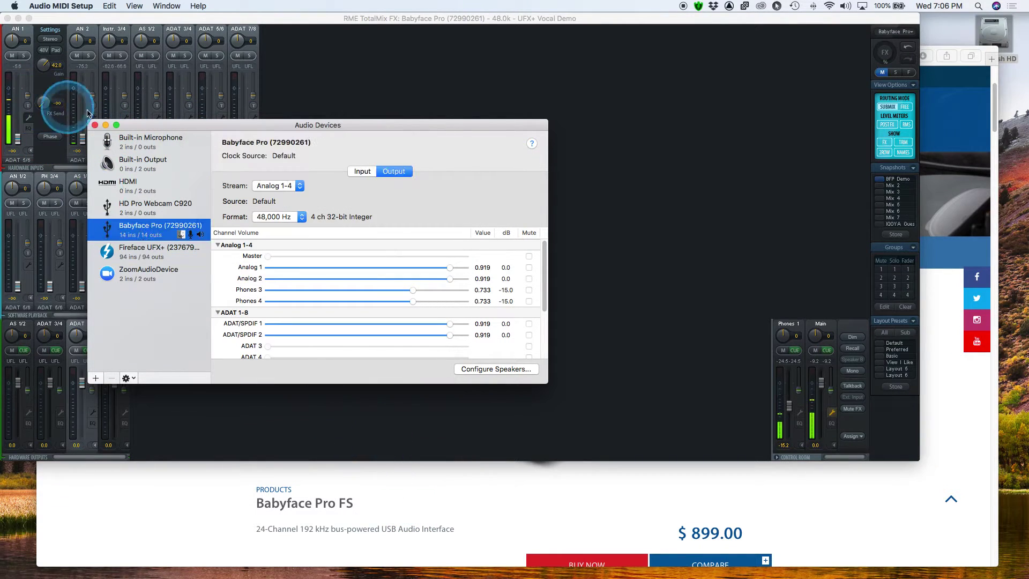
{"action": "left_click", "coordinate": [95, 125]}
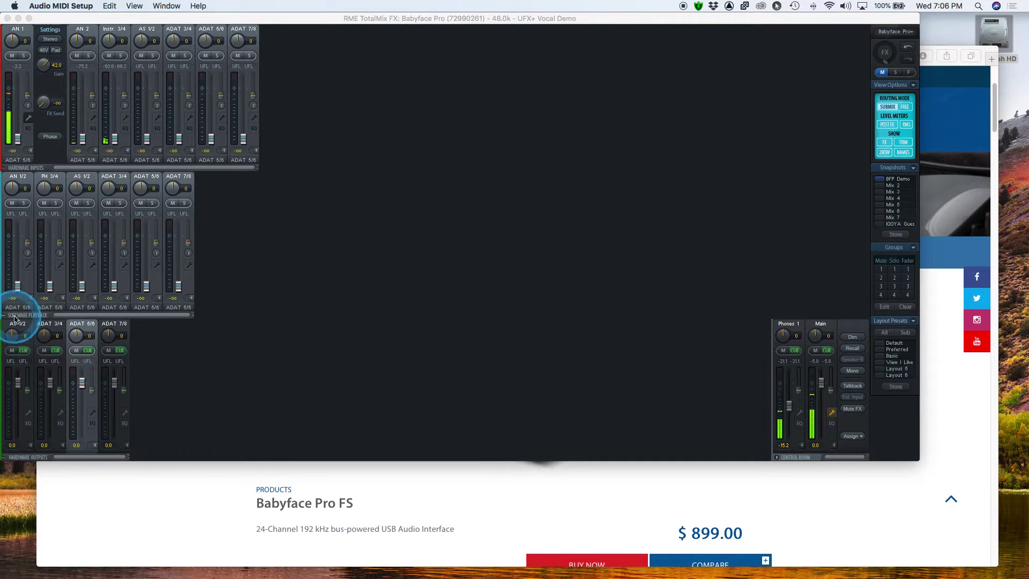
- Rename the first three software playback channels in TotalMix FX as PB 1/2, PB 3/4 and PB 5/6
{"action": "double_click", "coordinate": [18, 177]}
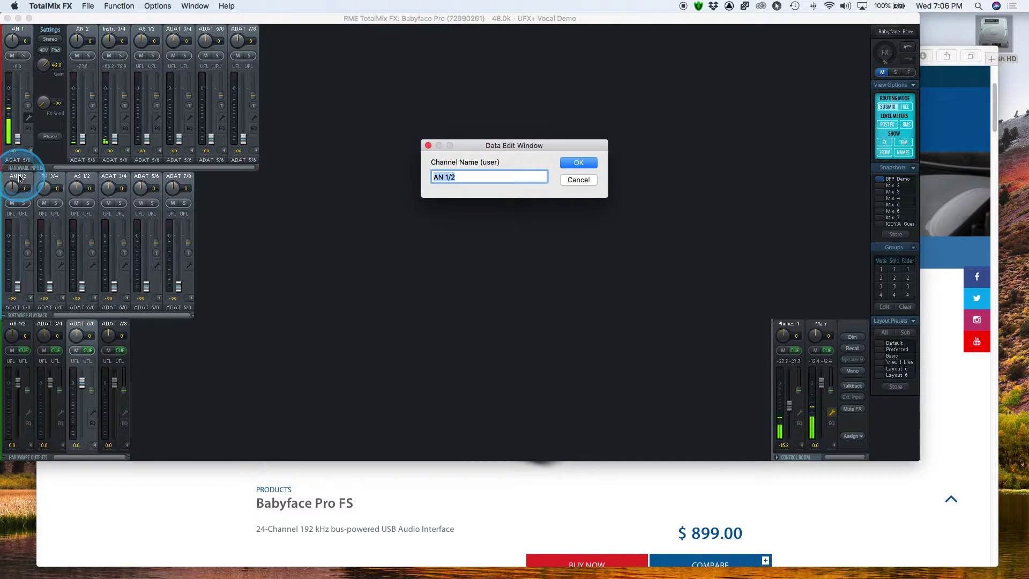
{"action": "type", "text": "PB"}
{"action": "key", "text": "Return"}
{"action": "double_click", "coordinate": [50, 177]}
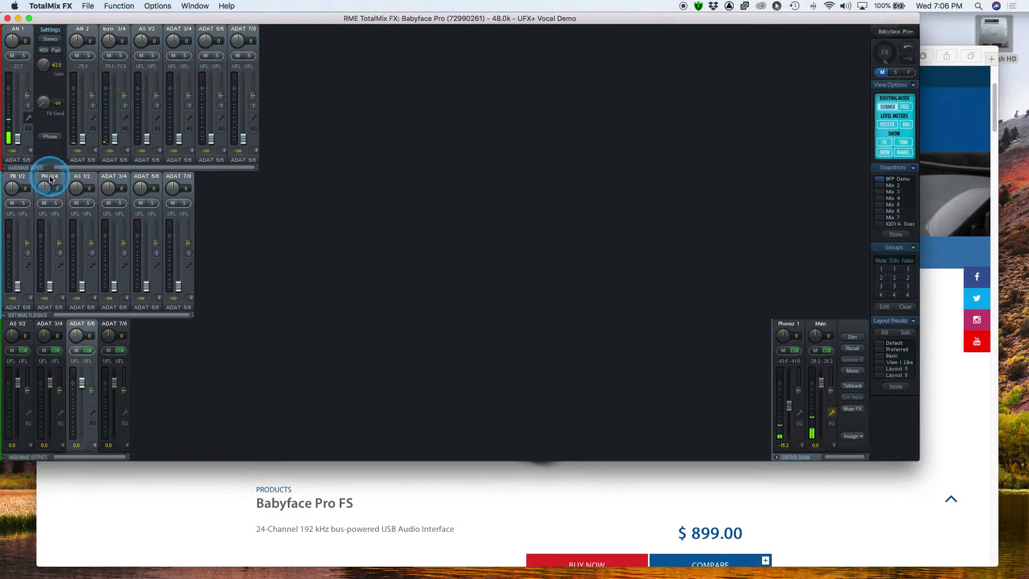
{"action": "type", "text": "PB 3/4"}
{"action": "key", "text": "Return"}
{"action": "double_click", "coordinate": [82, 177]}
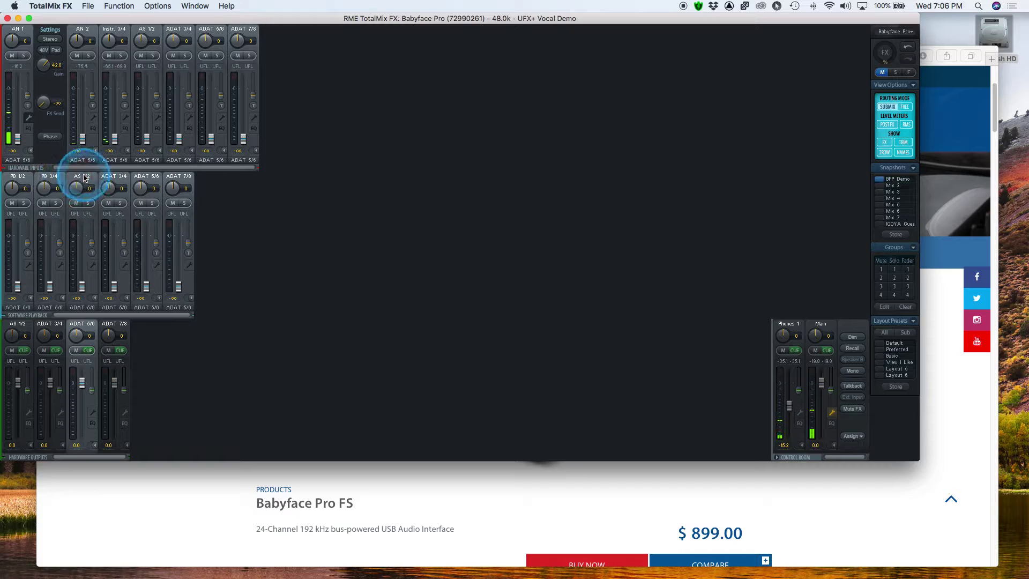
{"action": "type", "text": "PB 5/6"}
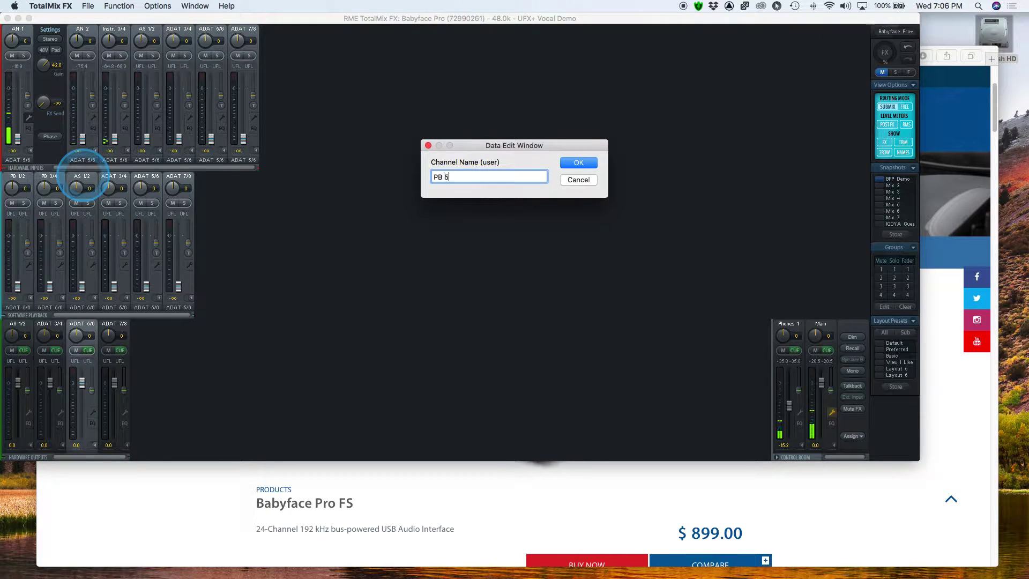
{"action": "key", "text": "Return"}
{"action": "double_click", "coordinate": [111, 179]}
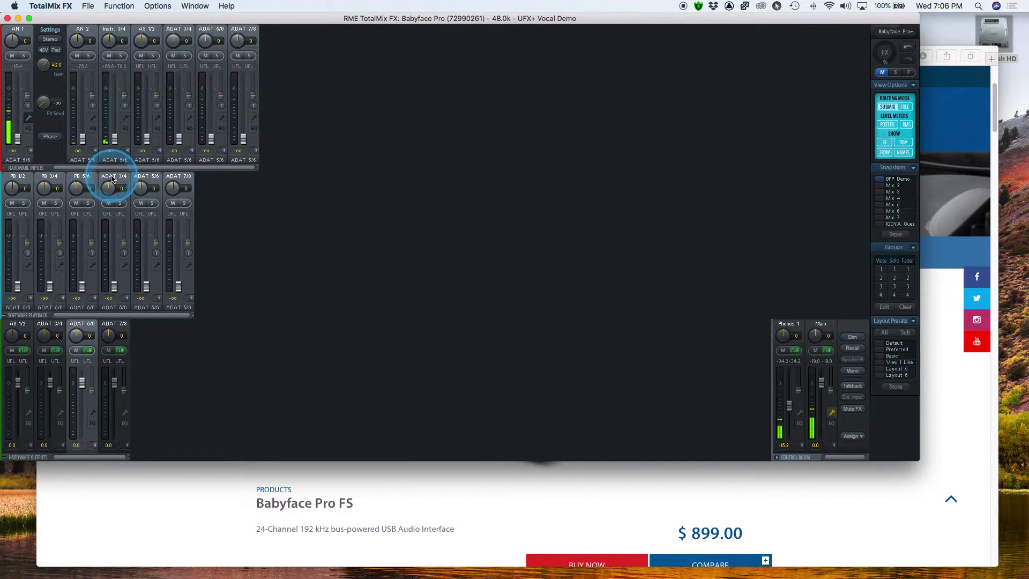
- Toggle the name display option to show the original channel names instead of the custom ones
{"action": "left_click", "coordinate": [13, 181]}
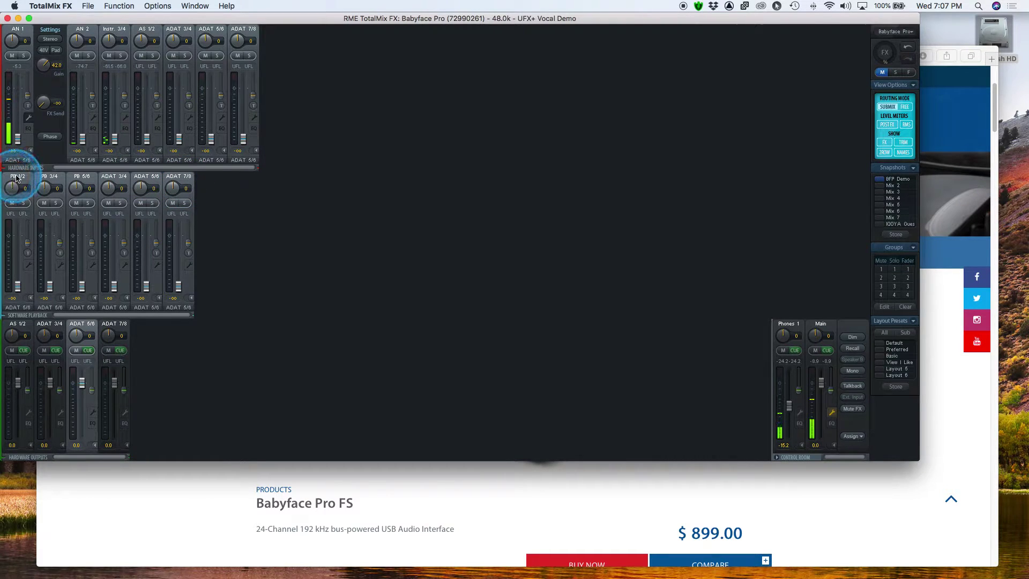
{"action": "left_click", "coordinate": [904, 153]}
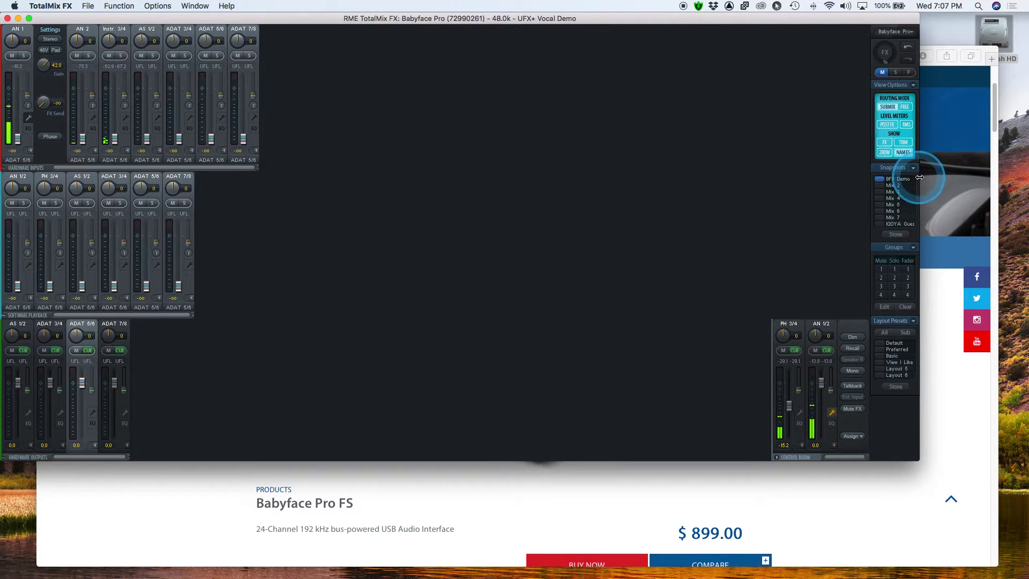
- Switch to REAPER and replace the open Doobie project with a new empty project
{"action": "mouse_move", "coordinate": [611, 573]}
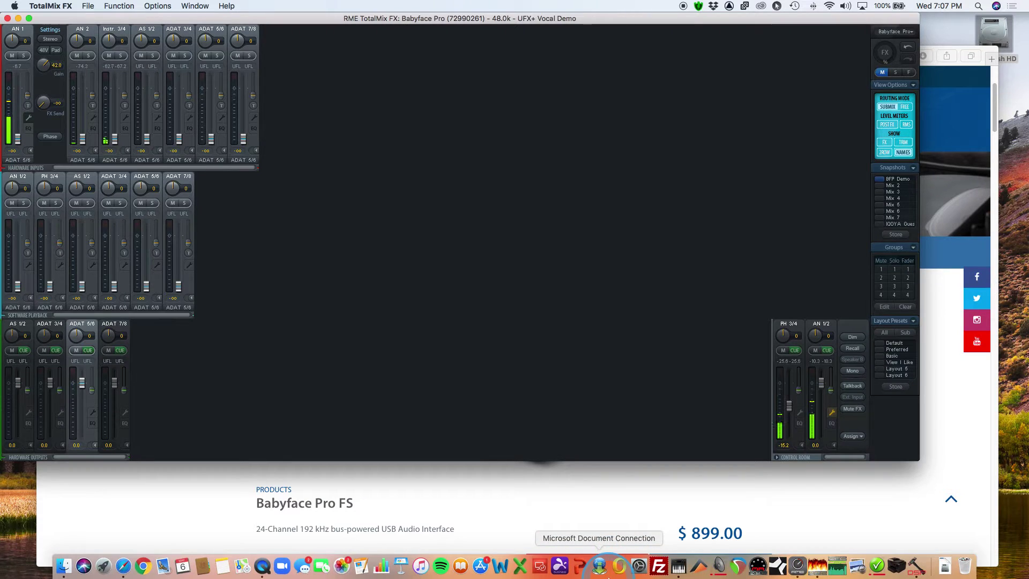
{"action": "left_click", "coordinate": [739, 566]}
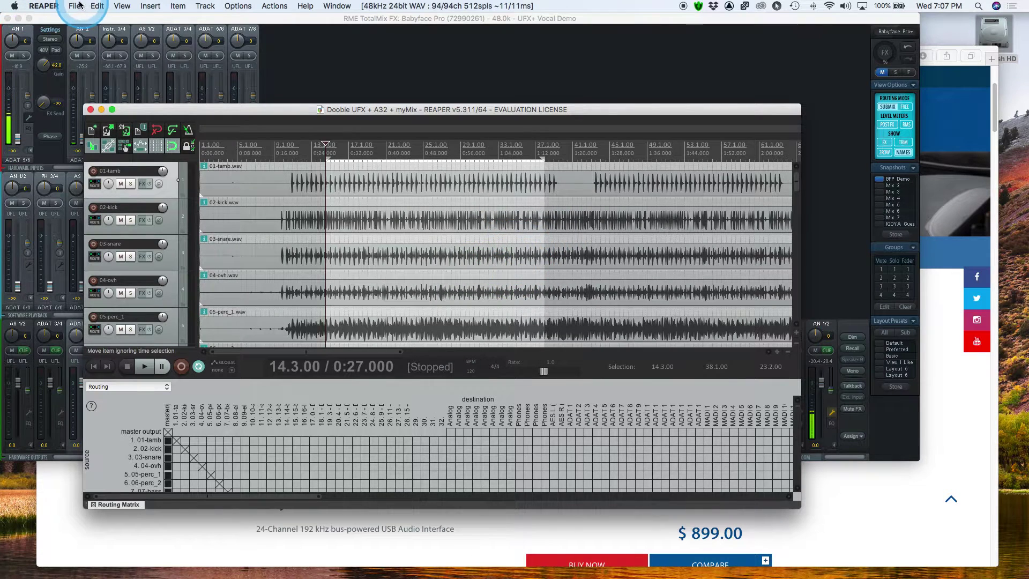
{"action": "left_click", "coordinate": [81, 5]}
{"action": "left_click", "coordinate": [84, 18]}
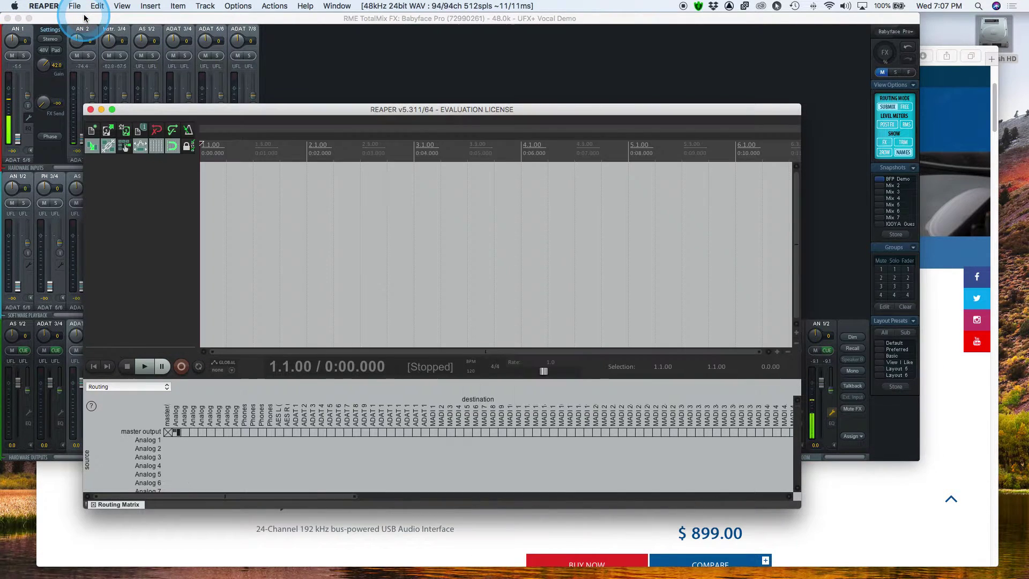
- Set REAPER's audio device to the Babyface Pro in the audio device preferences
{"action": "left_click", "coordinate": [75, 7]}
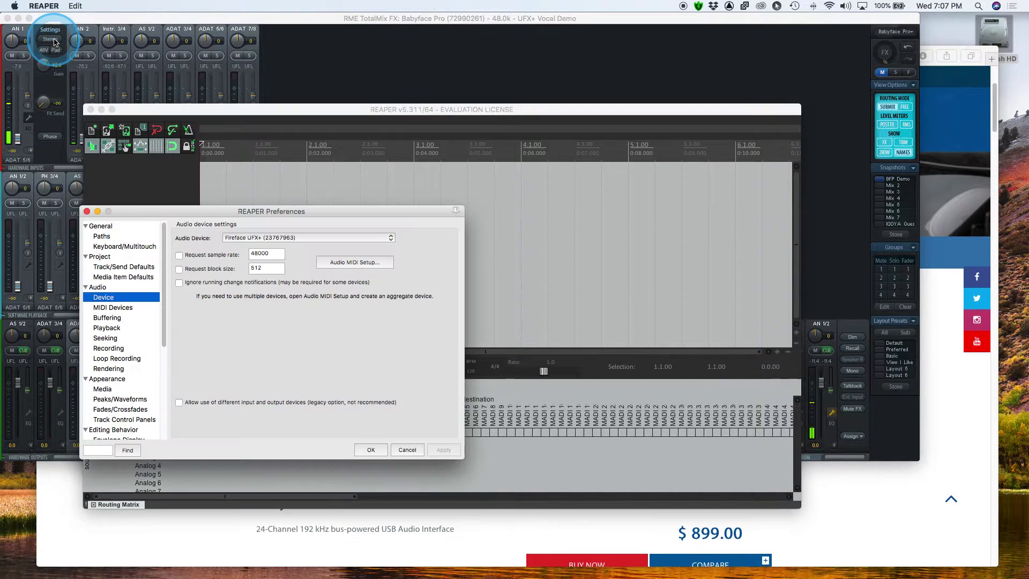
{"action": "left_click", "coordinate": [270, 239]}
{"action": "left_click", "coordinate": [260, 230]}
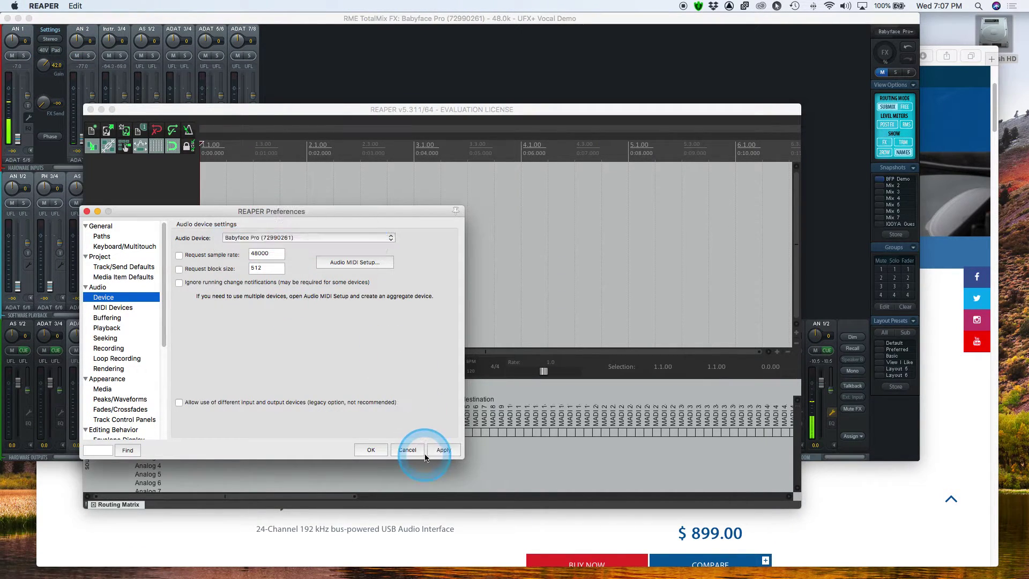
{"action": "left_click", "coordinate": [370, 450]}
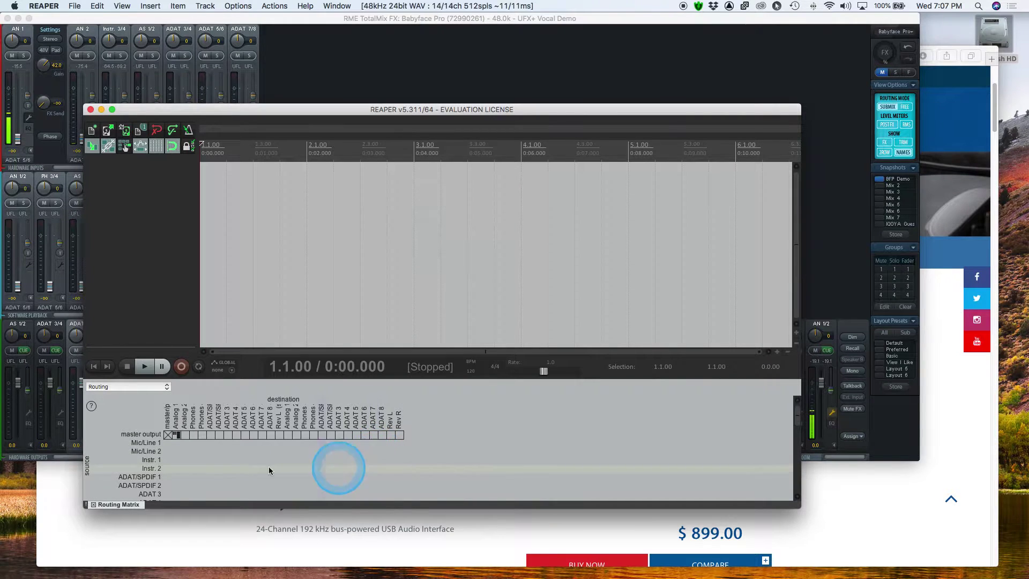
- Enlarge the routing matrix and reassign the master output from Analog 1 / Analog 2 to the Phones 3 stereo destination
{"action": "left_click_drag", "start_coordinate": [269, 379], "coordinate": [253, 223]}
{"action": "left_click", "coordinate": [175, 312]}
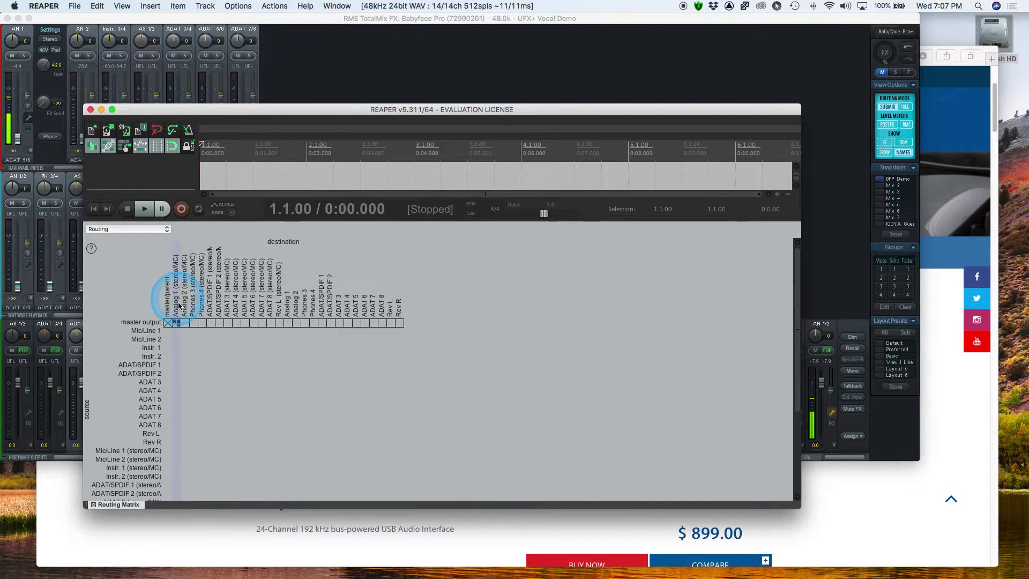
{"action": "left_click", "coordinate": [177, 323]}
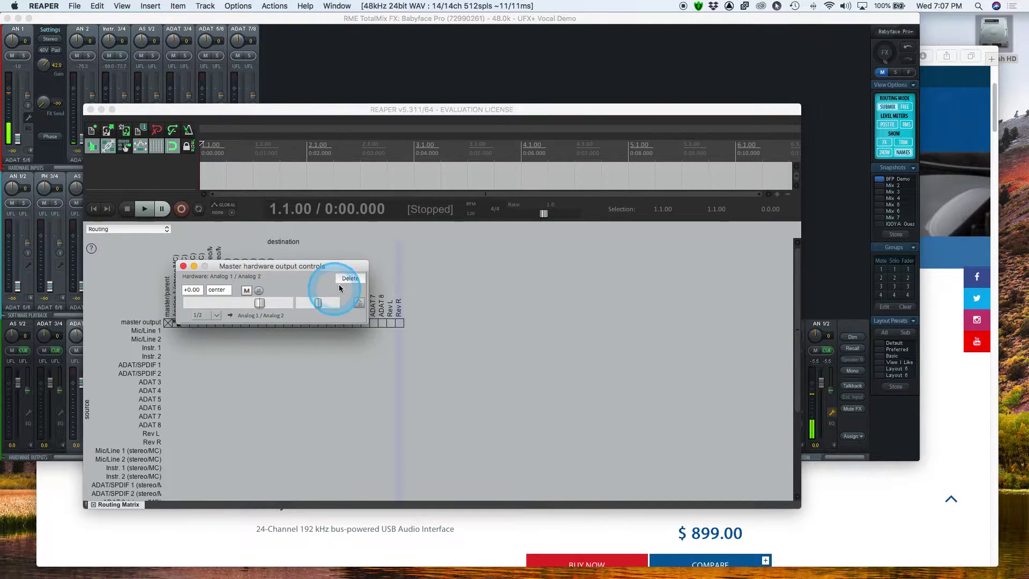
{"action": "left_click", "coordinate": [350, 278]}
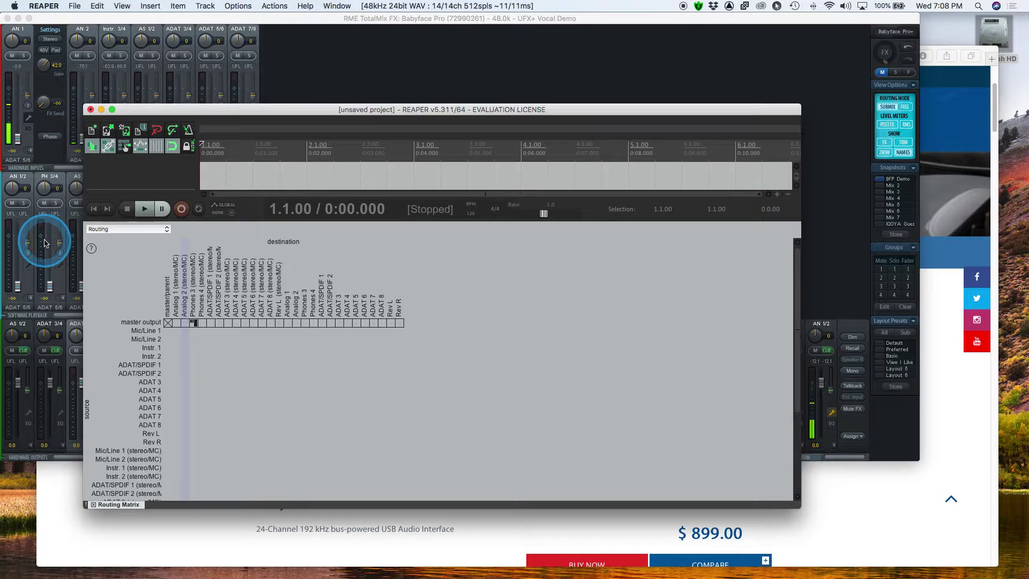
- Switch to iTunes and play the album Soul Side of Town, then minimize the iTunes and REAPER windows
{"action": "mouse_move", "coordinate": [456, 567]}
{"action": "left_click", "coordinate": [419, 567]}
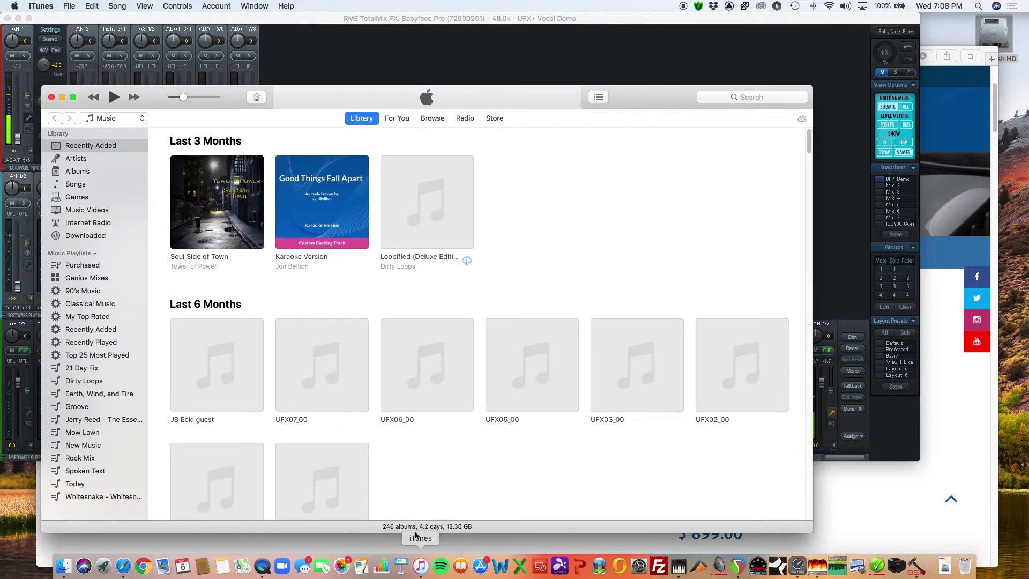
{"action": "left_click", "coordinate": [376, 439]}
{"action": "left_click", "coordinate": [182, 243]}
{"action": "left_click", "coordinate": [183, 232]}
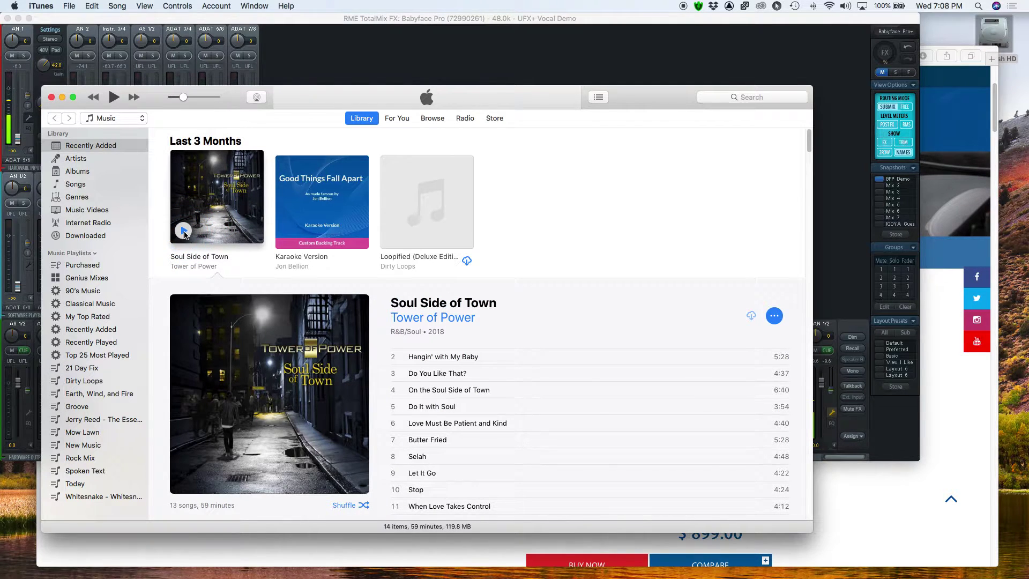
{"action": "left_click", "coordinate": [184, 232]}
{"action": "left_click", "coordinate": [62, 98]}
{"action": "left_click", "coordinate": [102, 109]}
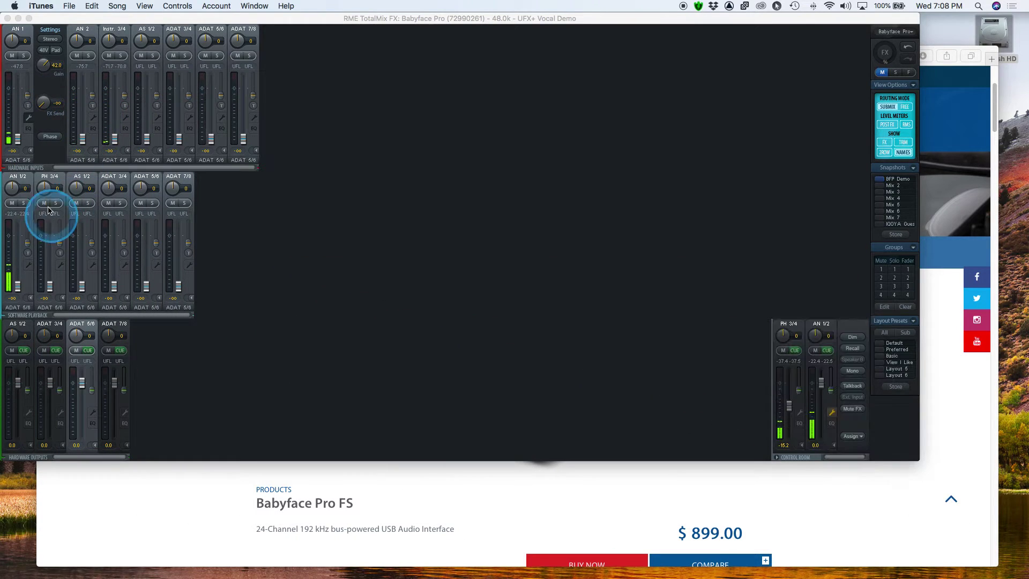
- In TotalMix FX, select the AN 1/2 output submix and lower the AN 1/2 software playback fader to about -21.7 dB
{"action": "left_click", "coordinate": [23, 182]}
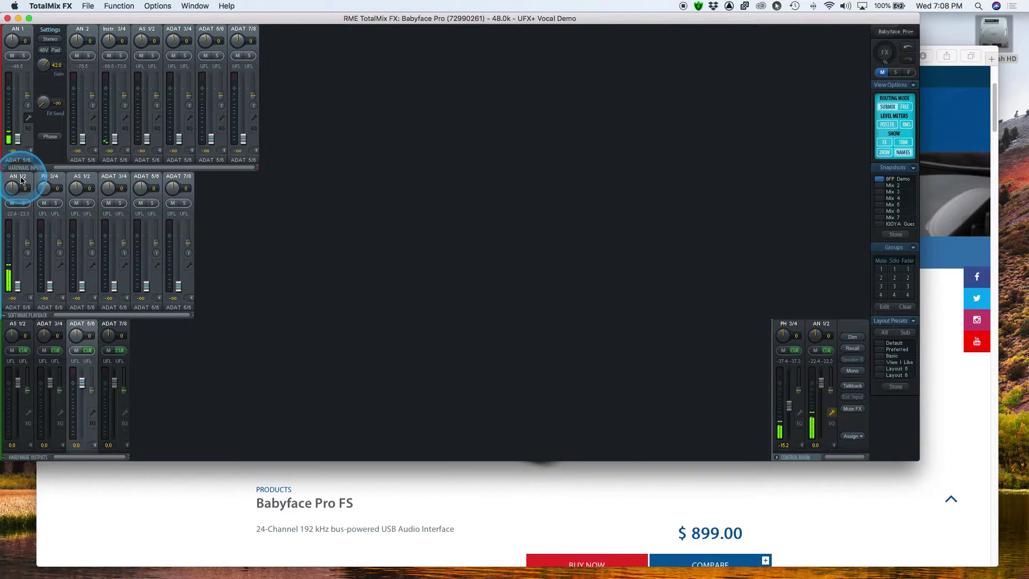
{"action": "left_click", "coordinate": [817, 328]}
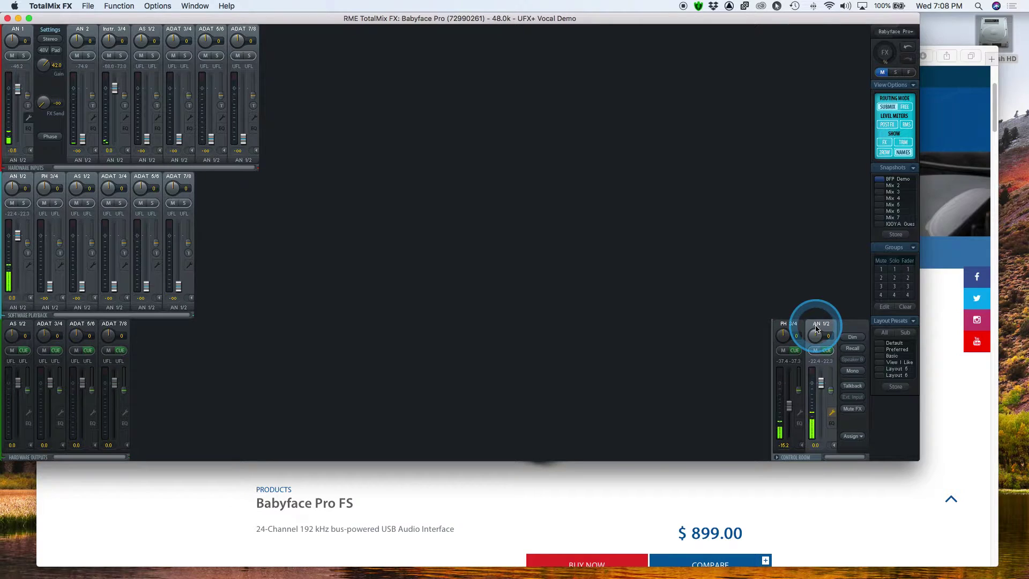
{"action": "left_click_drag", "start_coordinate": [18, 236], "coordinate": [16, 254]}
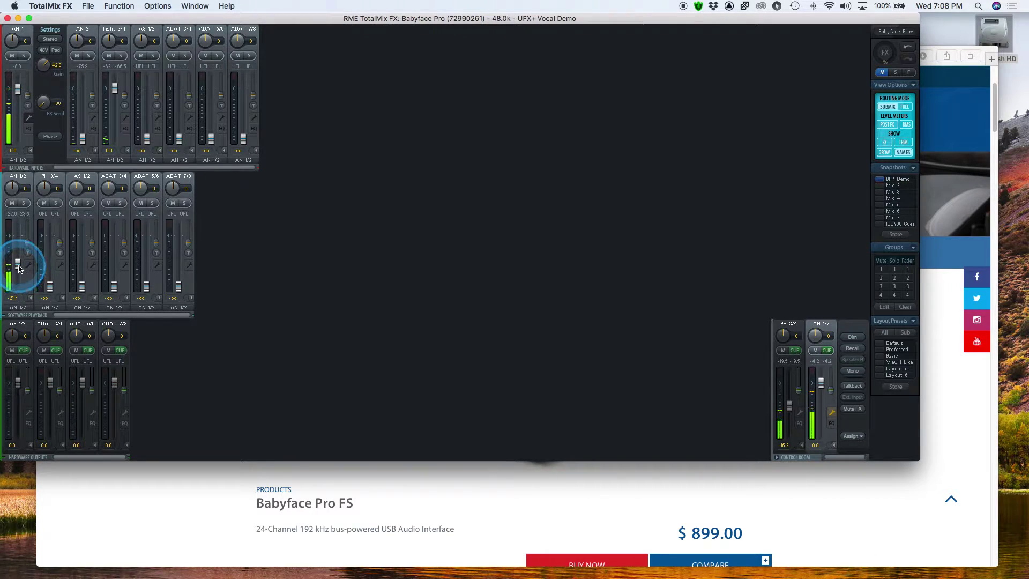
{"action": "left_click", "coordinate": [853, 337]}
{"action": "left_click", "coordinate": [827, 329]}
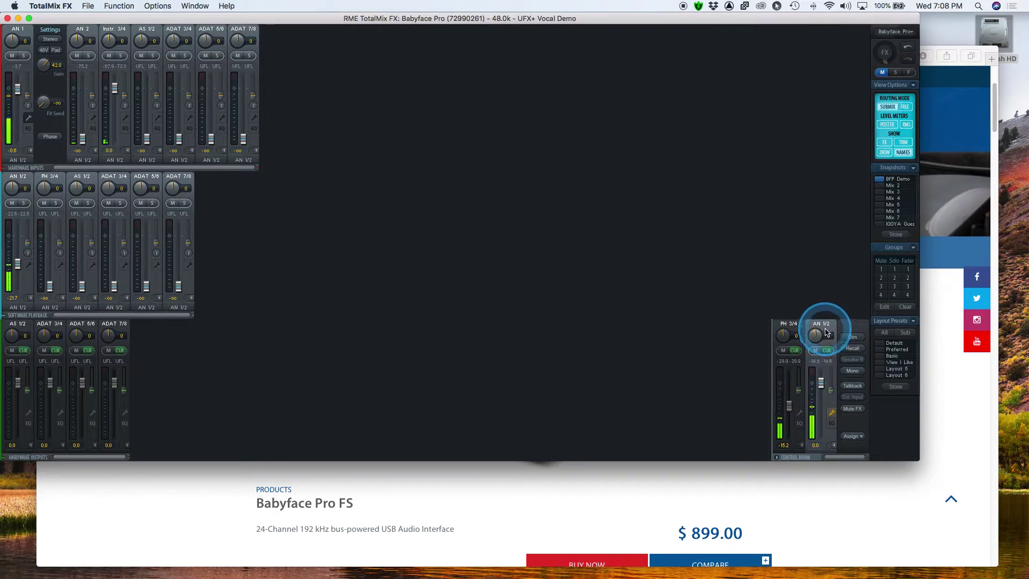
- Show the custom channel names and raise the PB 1/2 playback fader in the Main submix to about -0.3 dB
{"action": "left_click", "coordinate": [903, 153]}
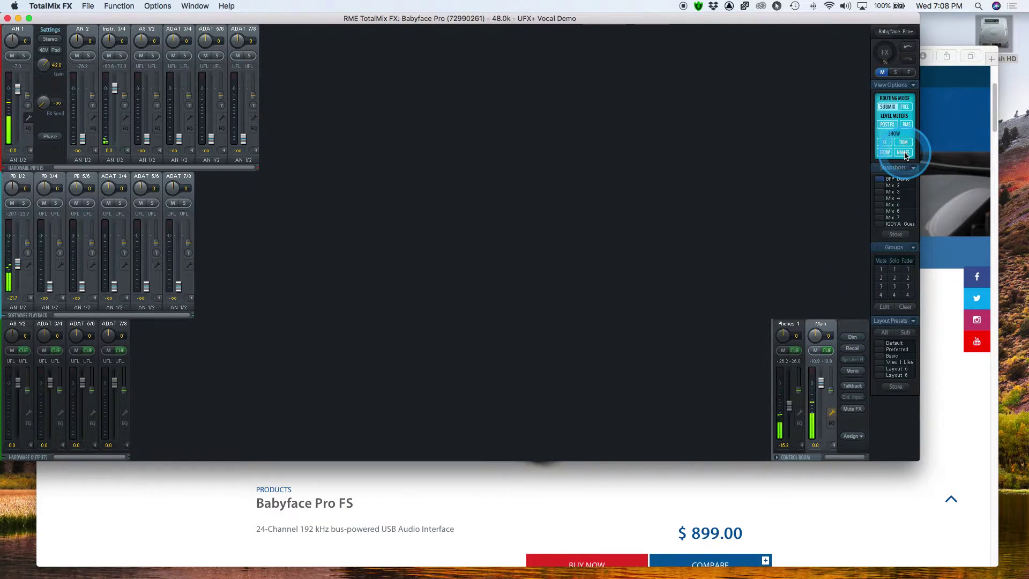
{"action": "left_click", "coordinate": [813, 327]}
{"action": "left_click", "coordinate": [18, 265]}
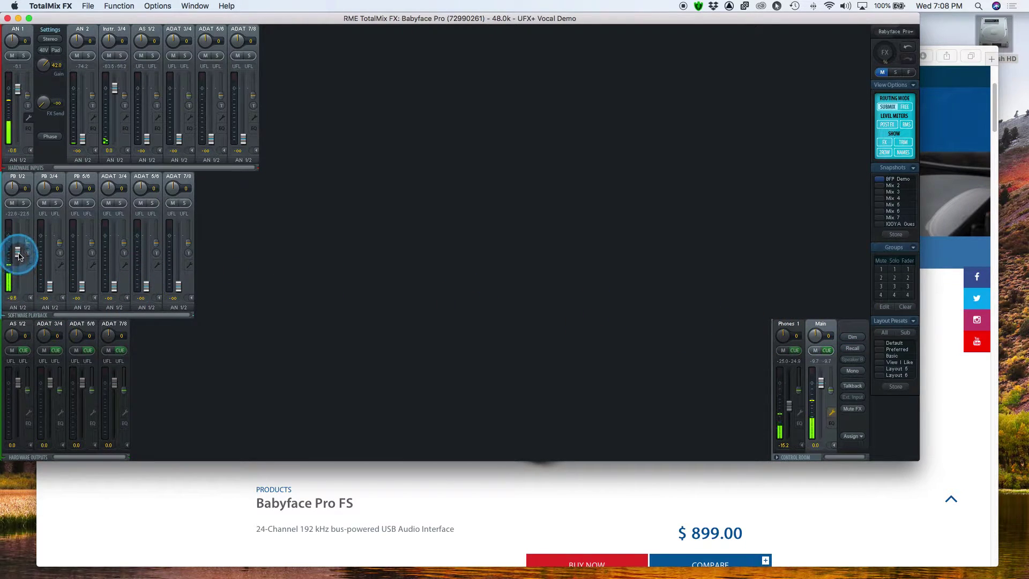
{"action": "left_click", "coordinate": [905, 327]}
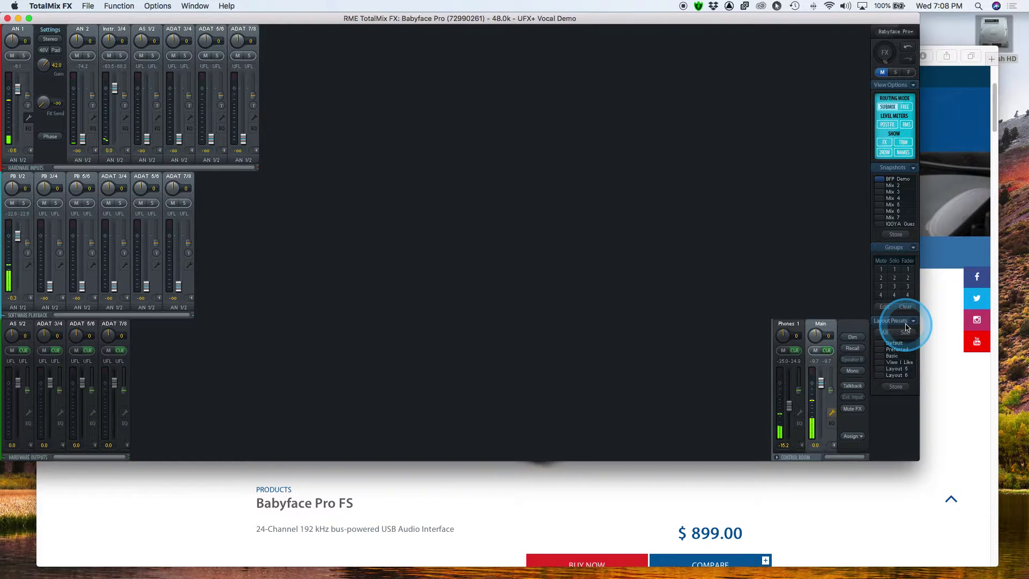
- Select the Phones 1 submix and lower its PB 1/2 playback fader to about -7.3 dB
{"action": "left_click", "coordinate": [789, 326]}
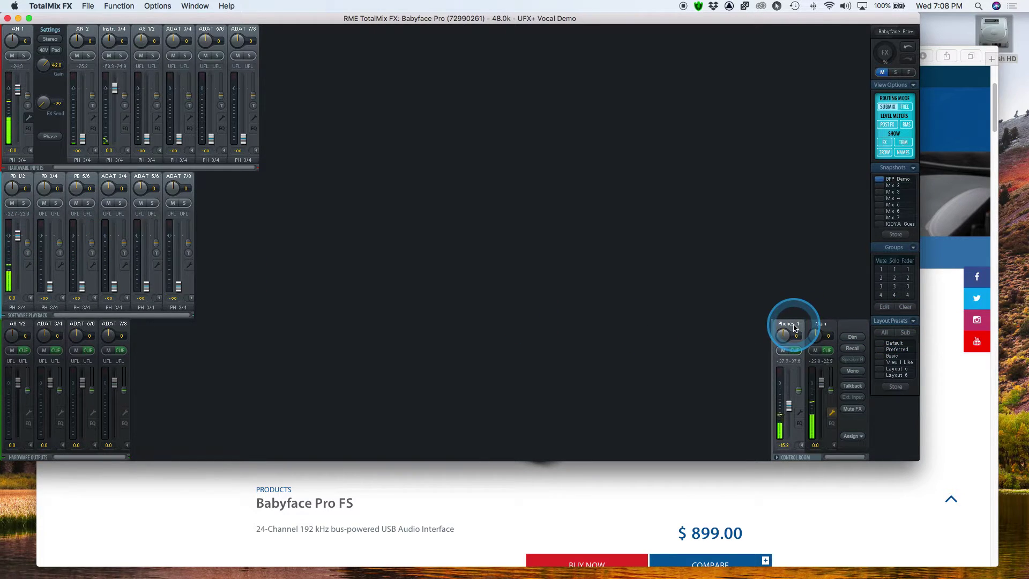
{"action": "left_click", "coordinate": [434, 307]}
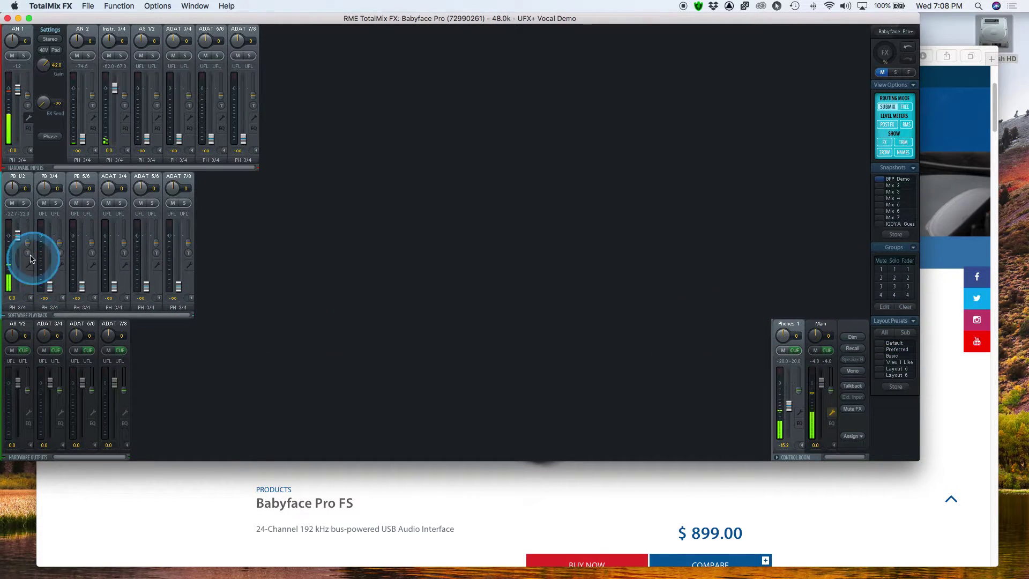
{"action": "left_click_drag", "start_coordinate": [18, 240], "coordinate": [19, 245]}
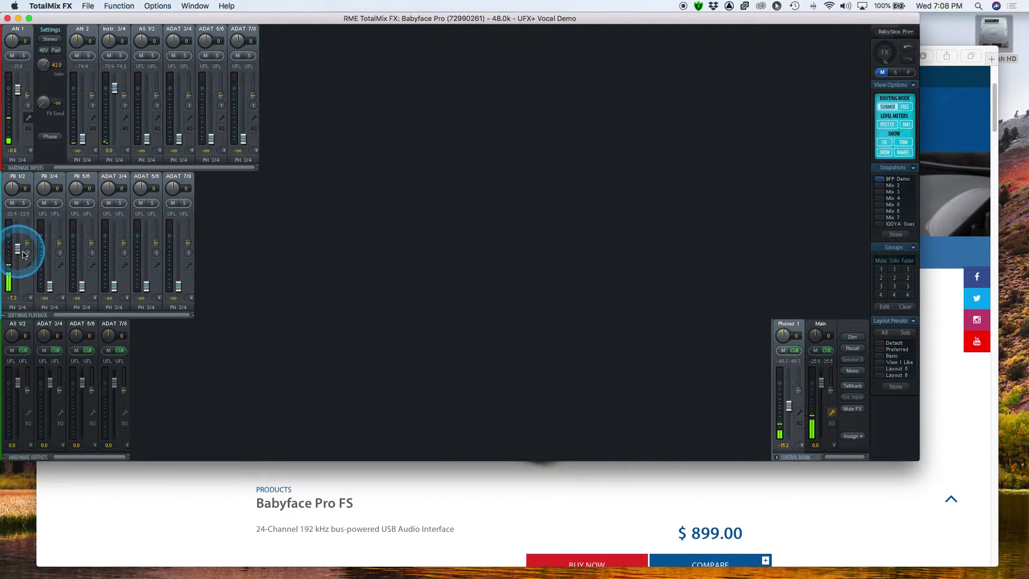
- Pull the PB 1/2 playback fader fully down in both the Main and Phones 1 submixes
{"action": "left_click", "coordinate": [819, 328]}
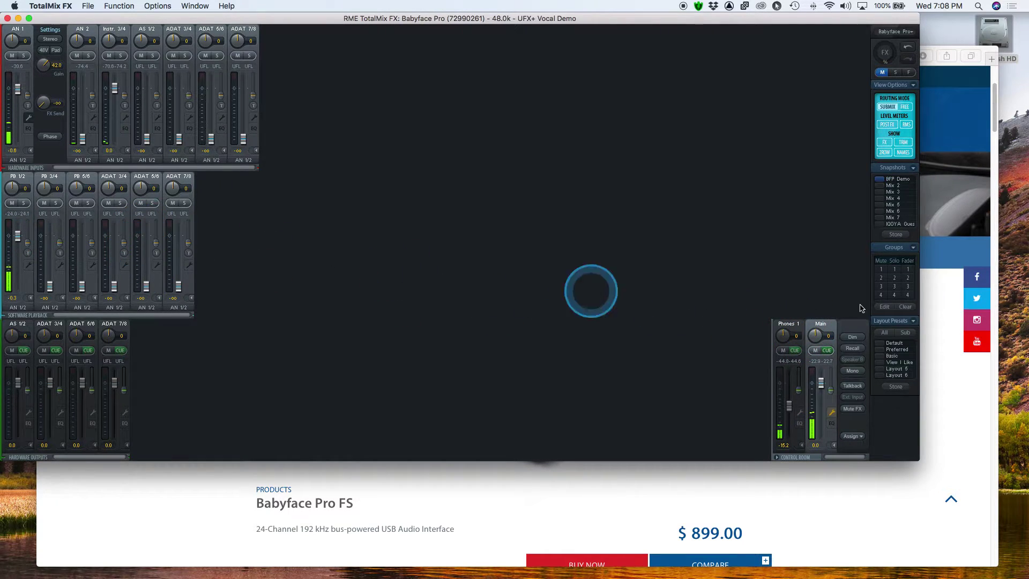
{"action": "left_click", "coordinate": [12, 204]}
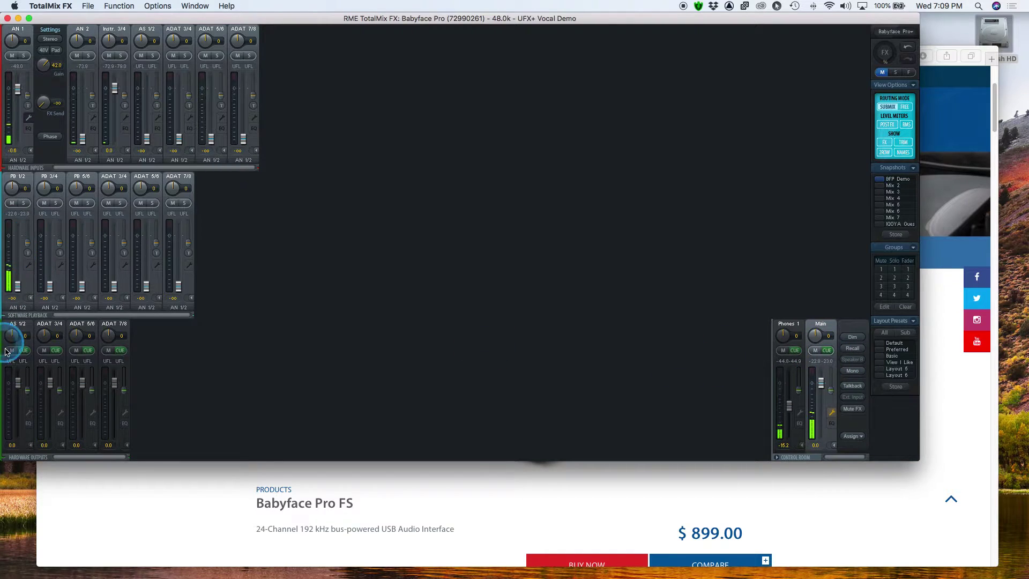
{"action": "left_click", "coordinate": [787, 323]}
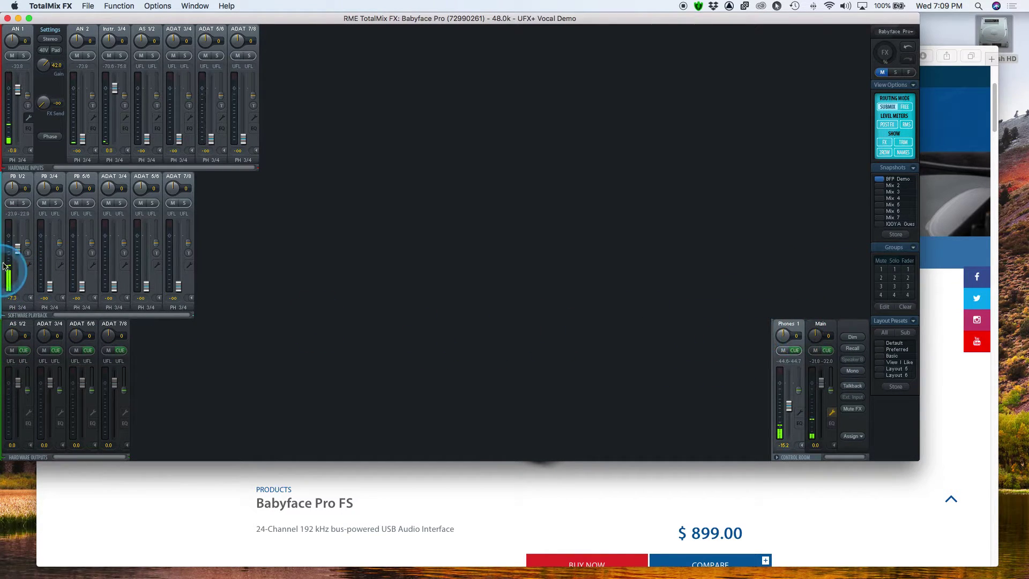
{"action": "left_click", "coordinate": [817, 324]}
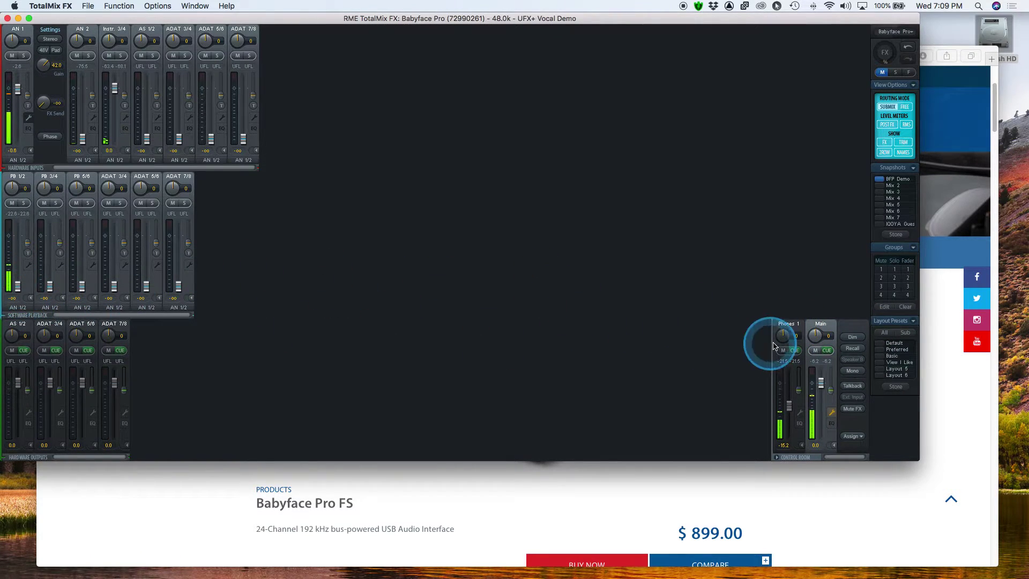
{"action": "left_click", "coordinate": [785, 324]}
{"action": "left_click", "coordinate": [14, 298]}
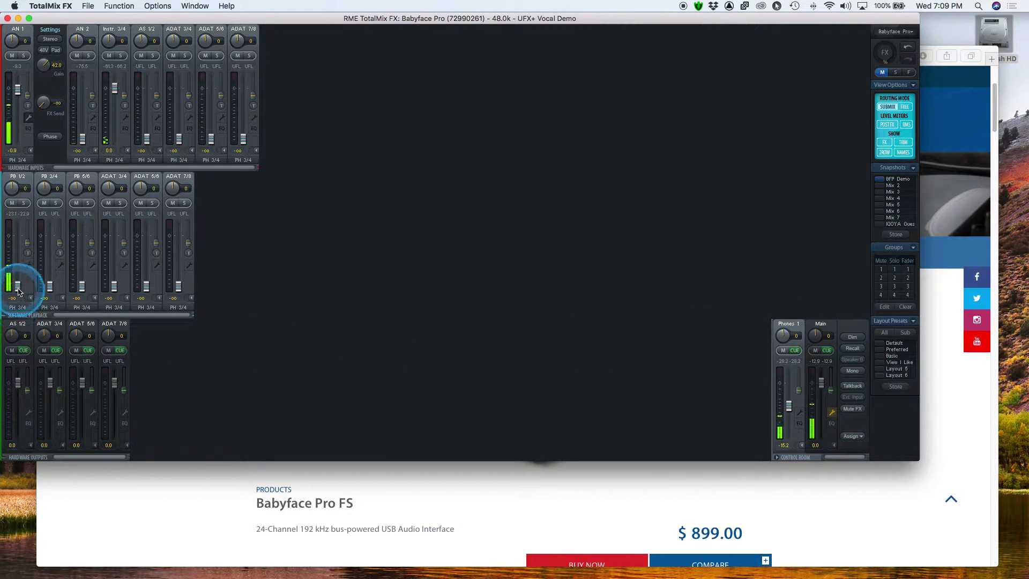
- Route PB 1/2 to the AS 1/2 output at 0.0 dB and to the ADAT 3/4 output at about -11.9 dB
{"action": "left_click", "coordinate": [18, 331]}
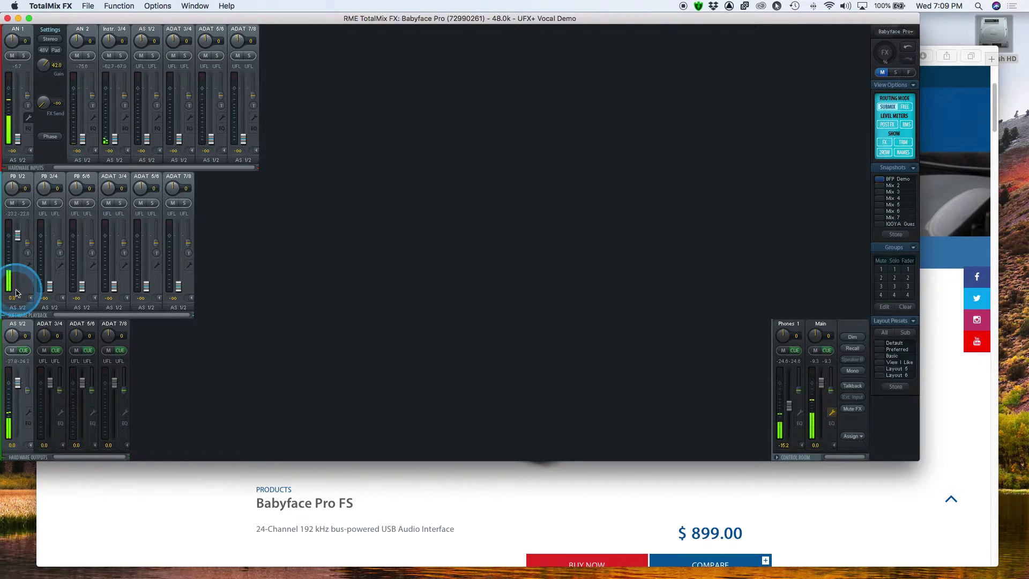
{"action": "left_click", "coordinate": [40, 415]}
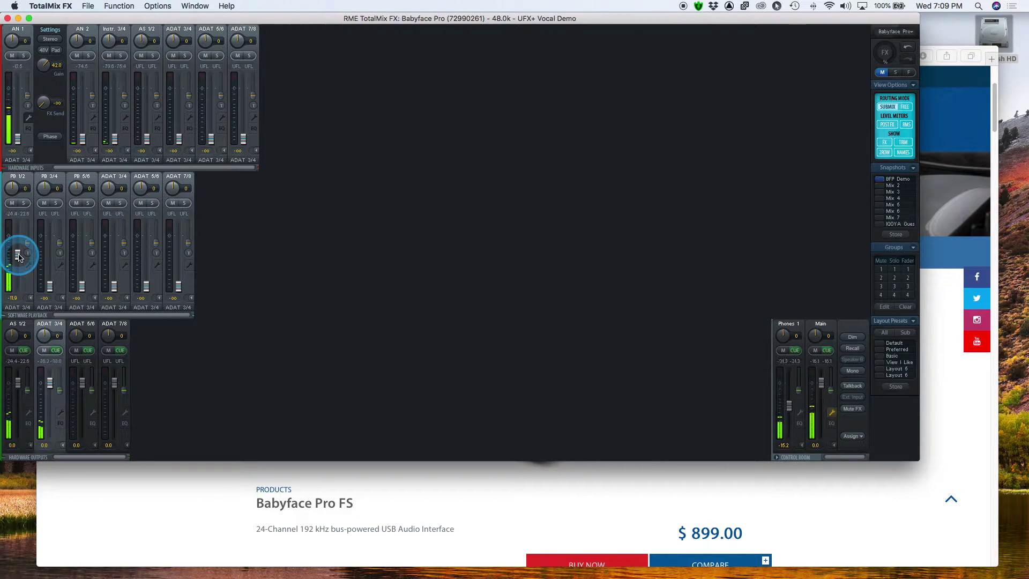
{"action": "left_click", "coordinate": [22, 335]}
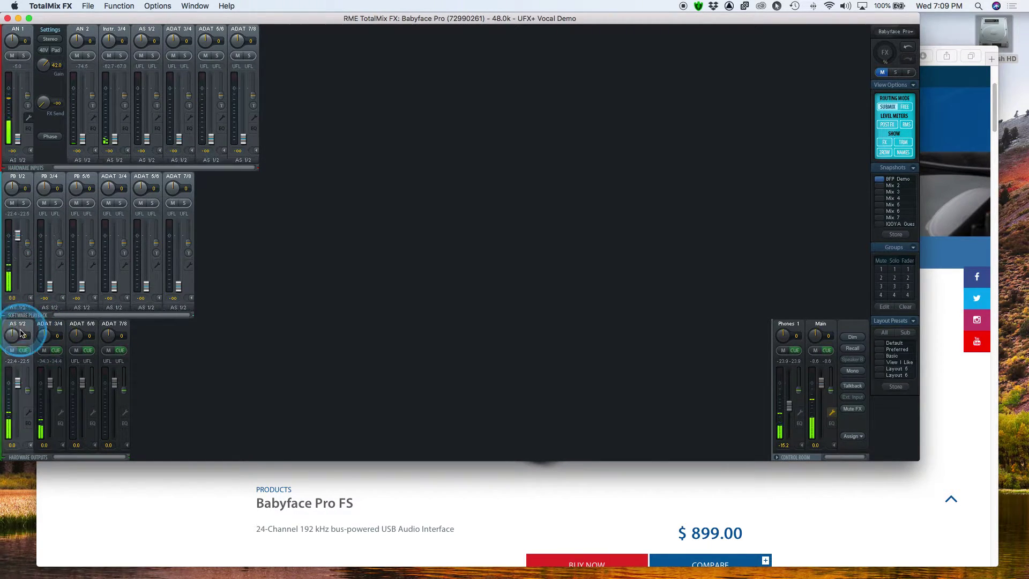
{"action": "left_click", "coordinate": [47, 335]}
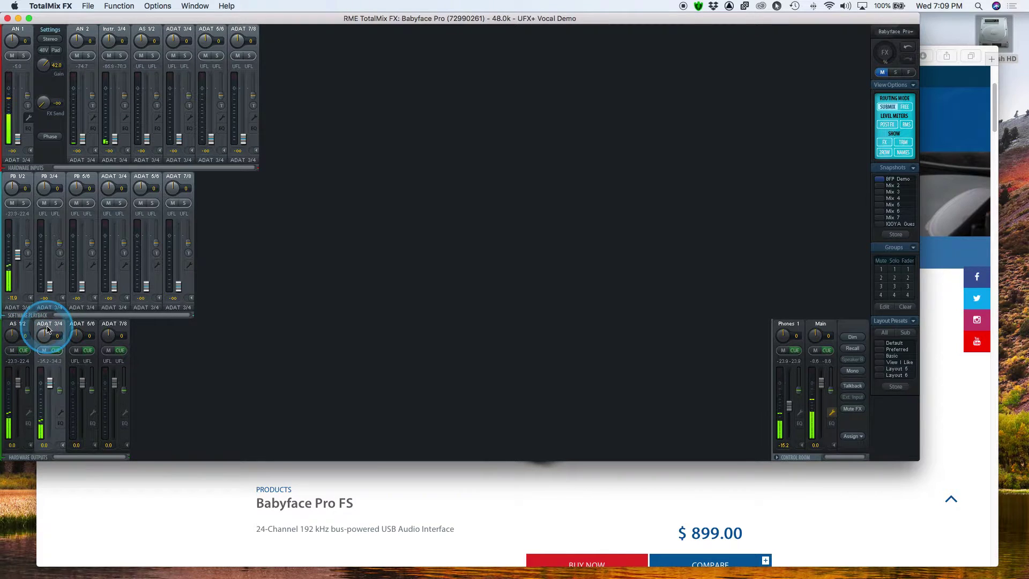
- Route PB 1/2 to the ADAT 5/6 output at about 2.9 dB and to ADAT 7/8 at a much lower level
{"action": "mouse_move", "coordinate": [17, 236]}
{"action": "left_mouse_down"}
{"action": "mouse_move", "coordinate": [18, 255]}
{"action": "mouse_move", "coordinate": [24, 242]}
{"action": "left_mouse_up"}
{"action": "left_click", "coordinate": [85, 337]}
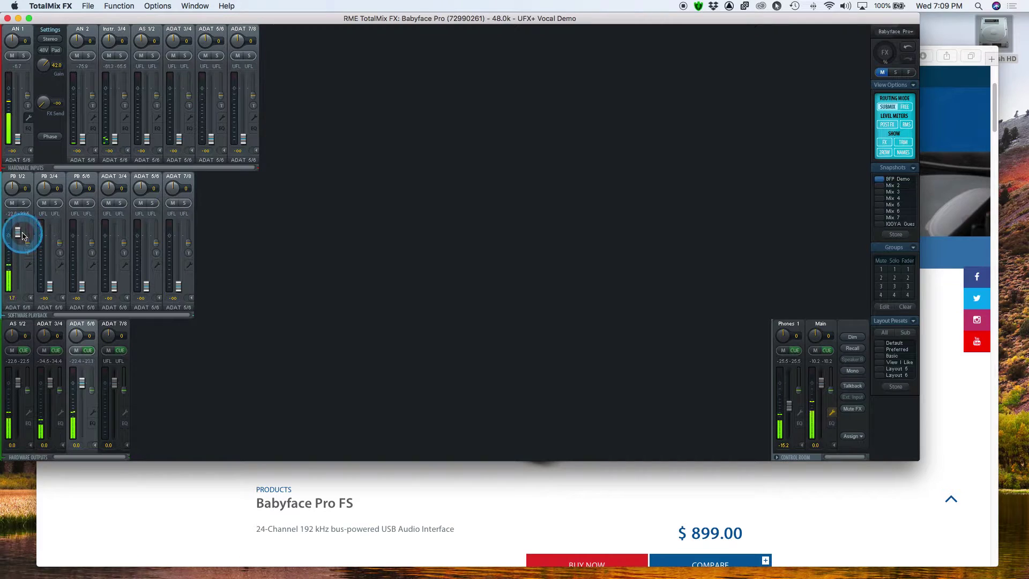
{"action": "left_click", "coordinate": [113, 334]}
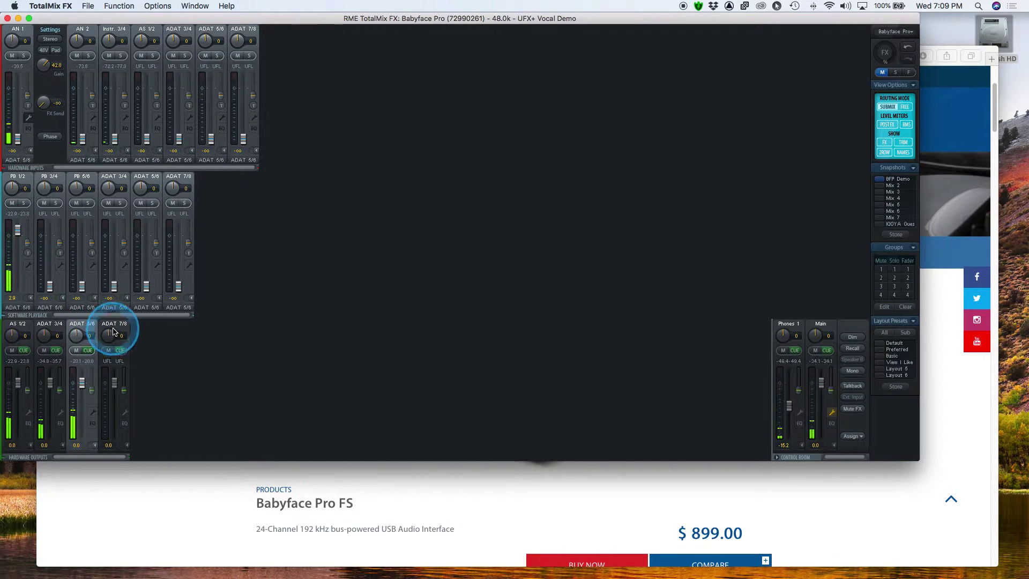
{"action": "left_click", "coordinate": [18, 276]}
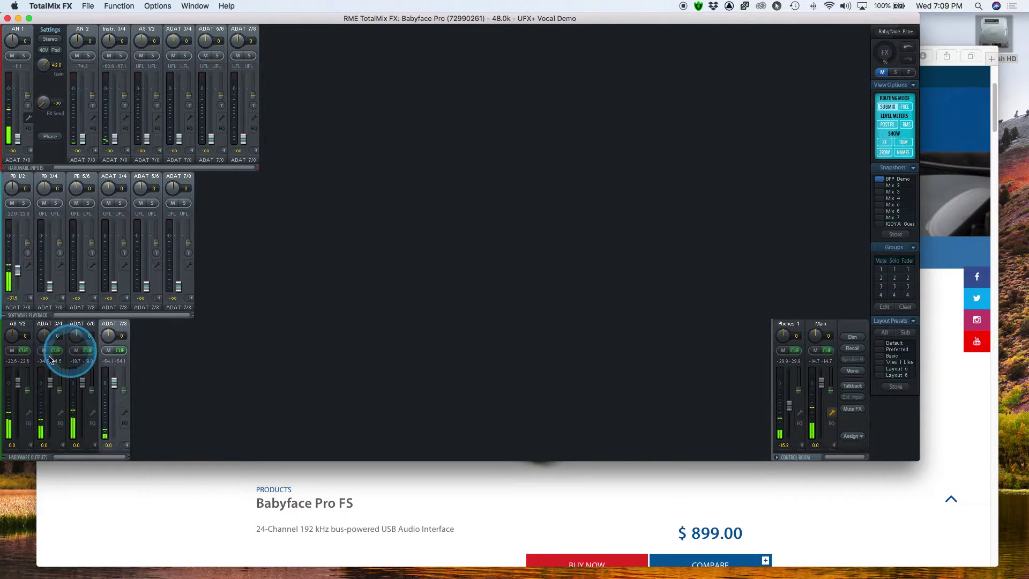
- Compare the PB 1/2 fader levels in the AS 1/2, ADAT 3/4 and ADAT 5/6 submixes
{"action": "left_click", "coordinate": [16, 330]}
{"action": "left_click", "coordinate": [47, 332]}
{"action": "left_click", "coordinate": [77, 333]}
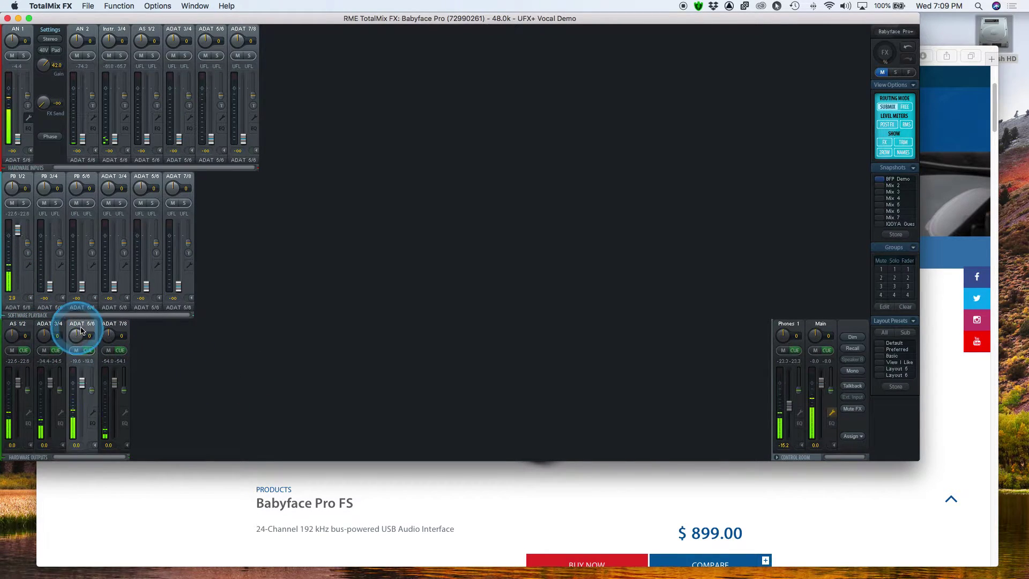
- View the ADAT 7/8, Main and Phones 1 submixes to compare their channel levels
{"action": "left_click", "coordinate": [107, 330]}
{"action": "left_click", "coordinate": [815, 328]}
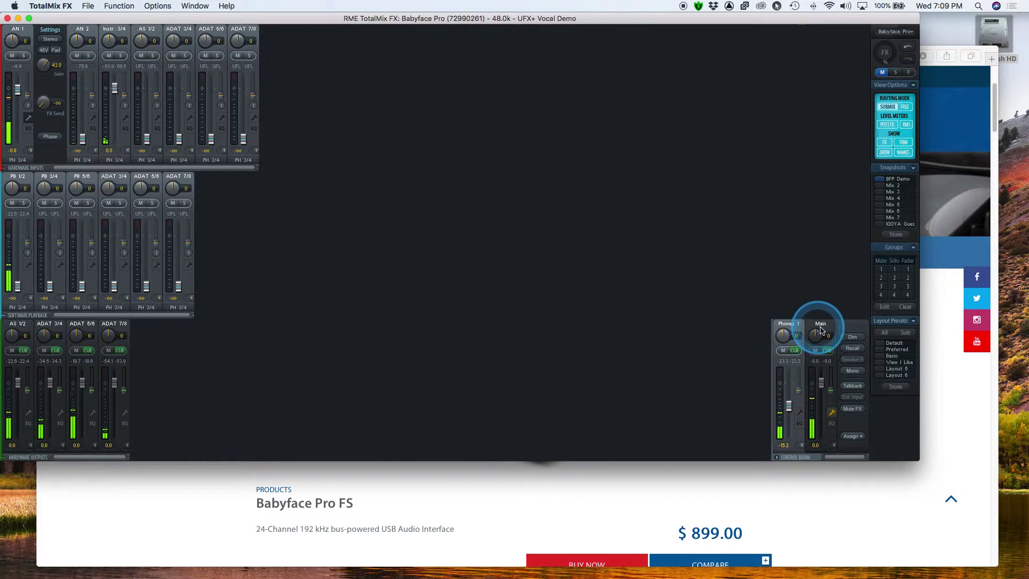
{"action": "left_click", "coordinate": [796, 329]}
- Clear the submixes of the AS 1/2, ADAT 3/4, ADAT 5/6 and ADAT 7/8 hardware outputs
{"action": "left_click", "coordinate": [16, 330]}
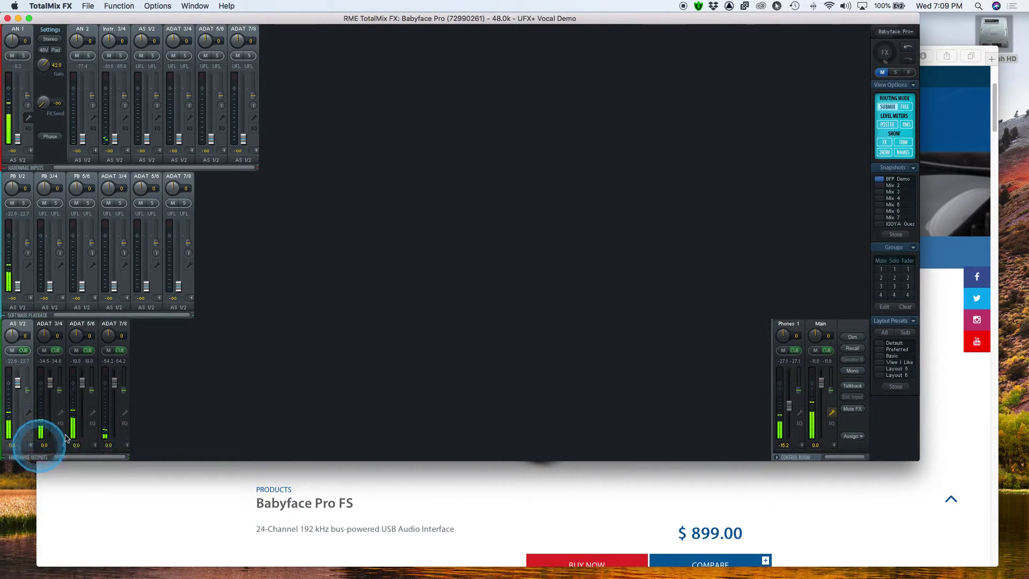
{"action": "right_click", "coordinate": [59, 403]}
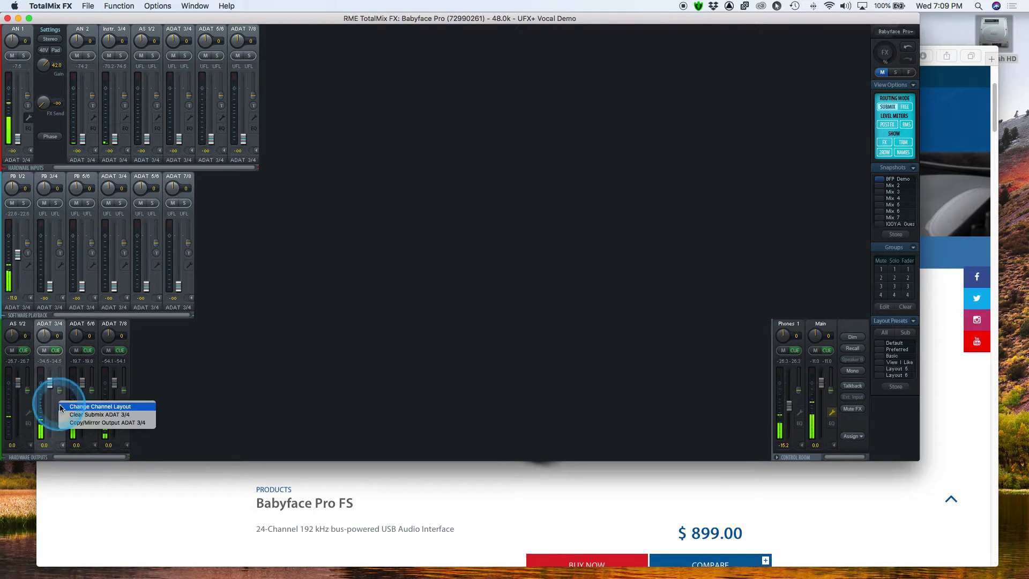
{"action": "left_click", "coordinate": [92, 409]}
{"action": "right_click", "coordinate": [94, 407]}
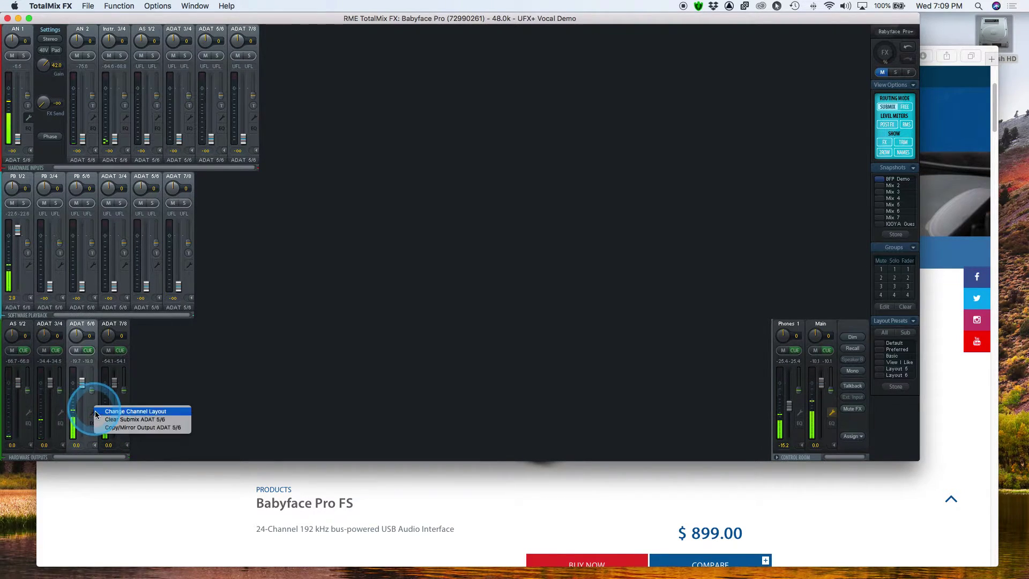
{"action": "left_click", "coordinate": [97, 420]}
{"action": "right_click", "coordinate": [107, 408]}
{"action": "left_click", "coordinate": [120, 420]}
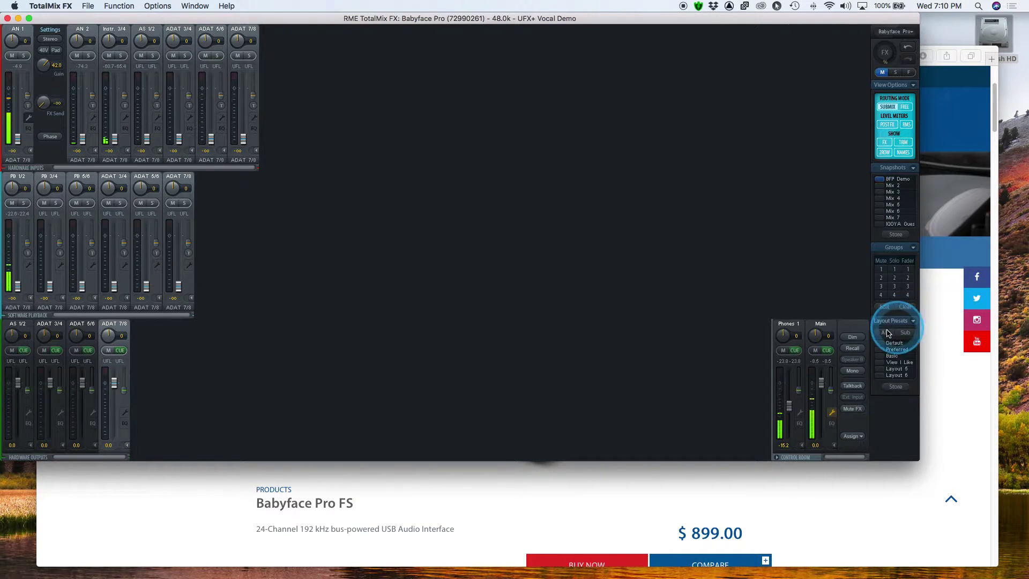
- Raise PB 1/2 to about -5.8 dB in the Main submix and copy the Main output
{"action": "left_click", "coordinate": [835, 329]}
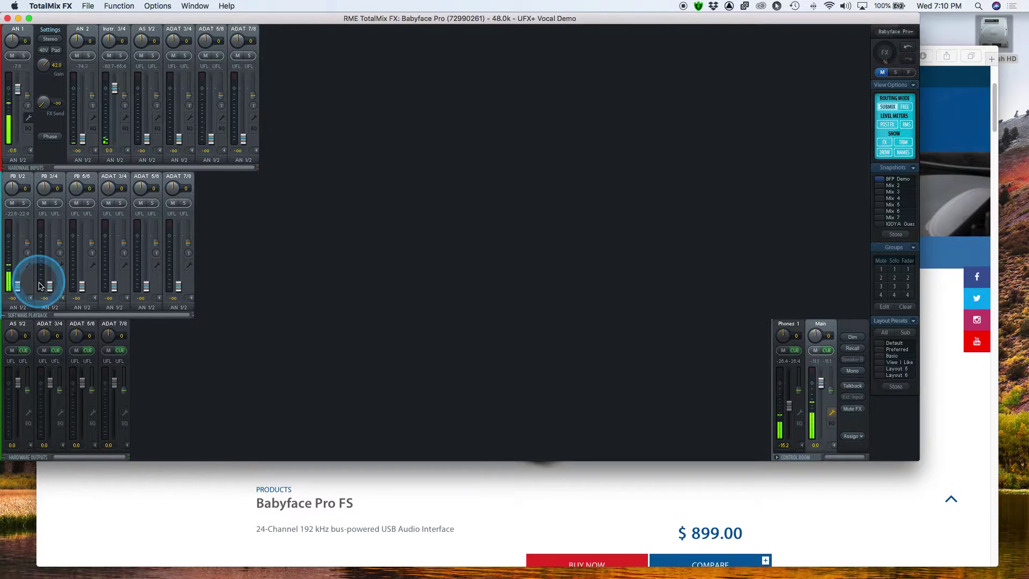
{"action": "left_click_drag", "start_coordinate": [18, 284], "coordinate": [22, 250]}
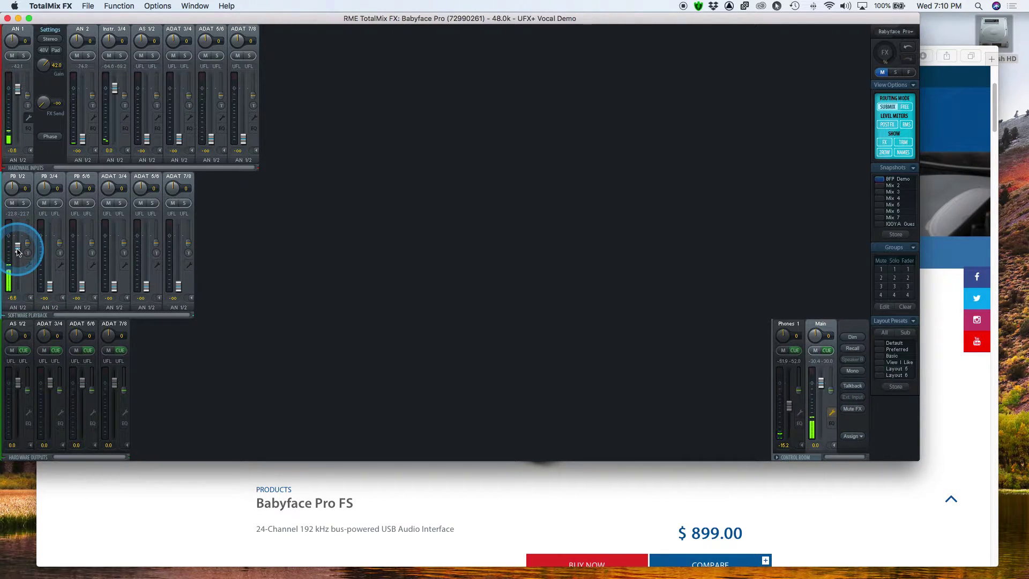
{"action": "right_click", "coordinate": [829, 437]}
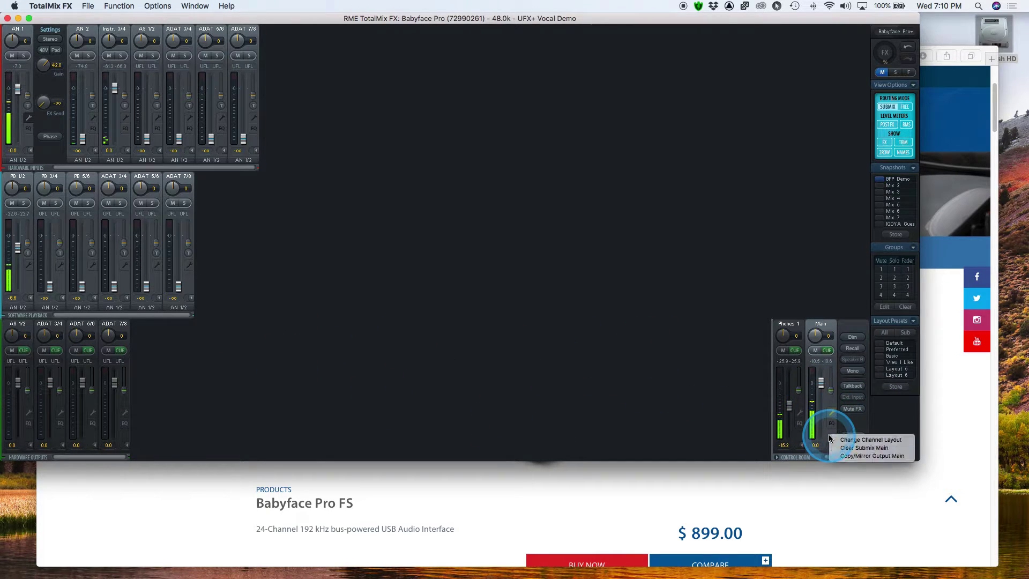
{"action": "left_click", "coordinate": [842, 459]}
- Paste the submix from Main into the Phones 1 output
{"action": "left_click", "coordinate": [797, 437]}
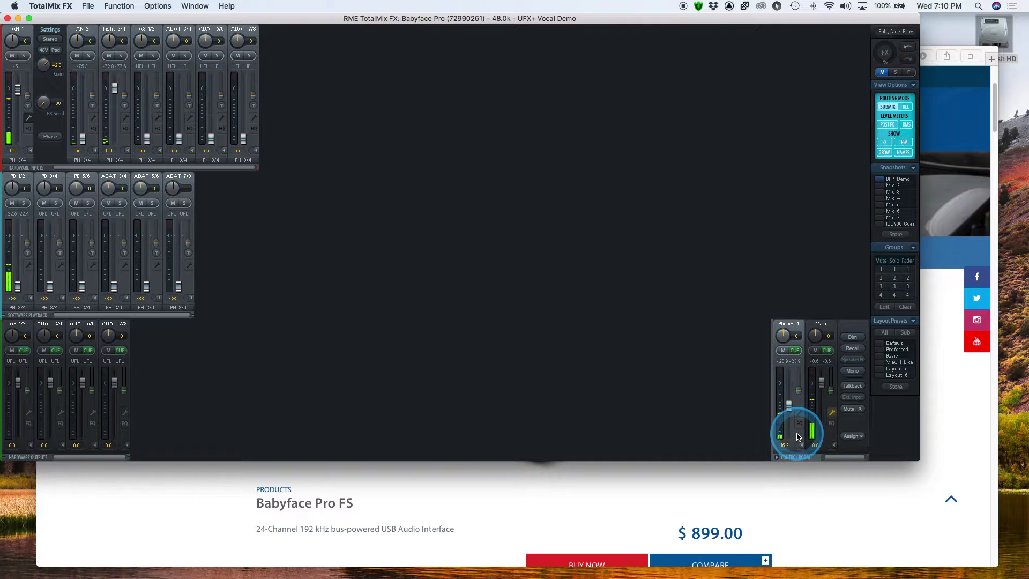
{"action": "right_click", "coordinate": [797, 438]}
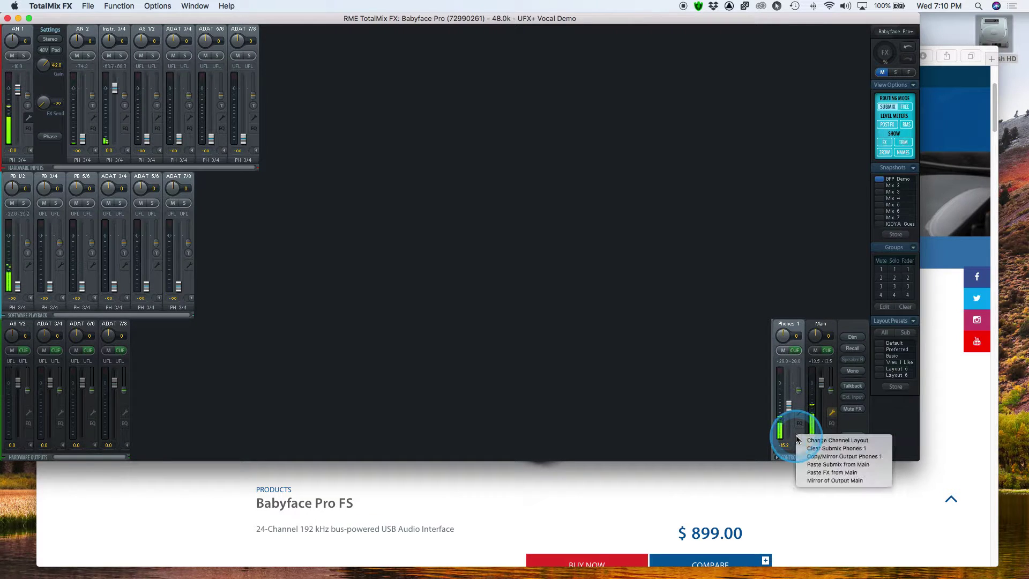
{"action": "left_click", "coordinate": [813, 465]}
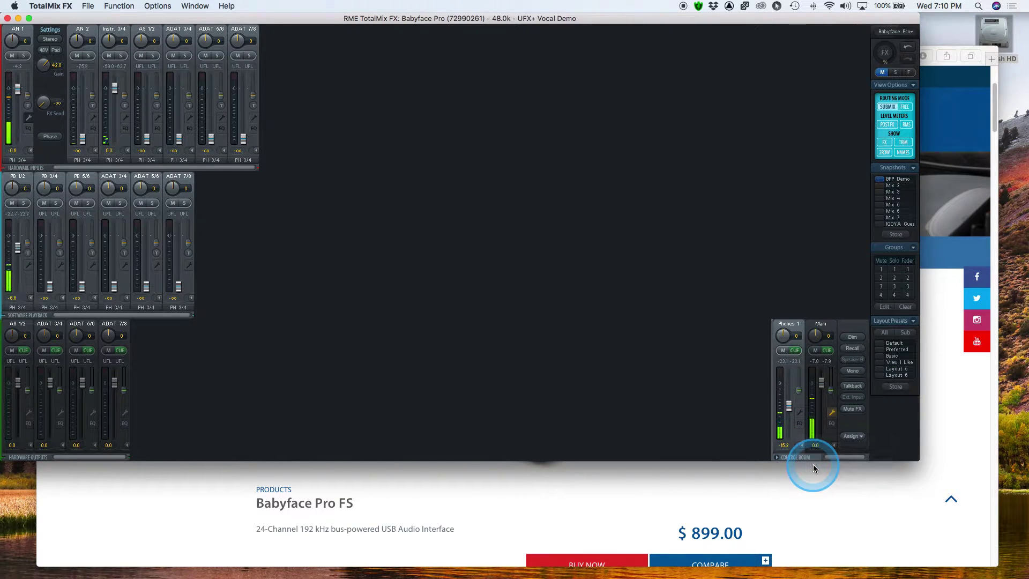
- Compare the fader positions of the Main and Phones 1 submixes
{"action": "left_click", "coordinate": [825, 329]}
{"action": "left_click", "coordinate": [800, 328]}
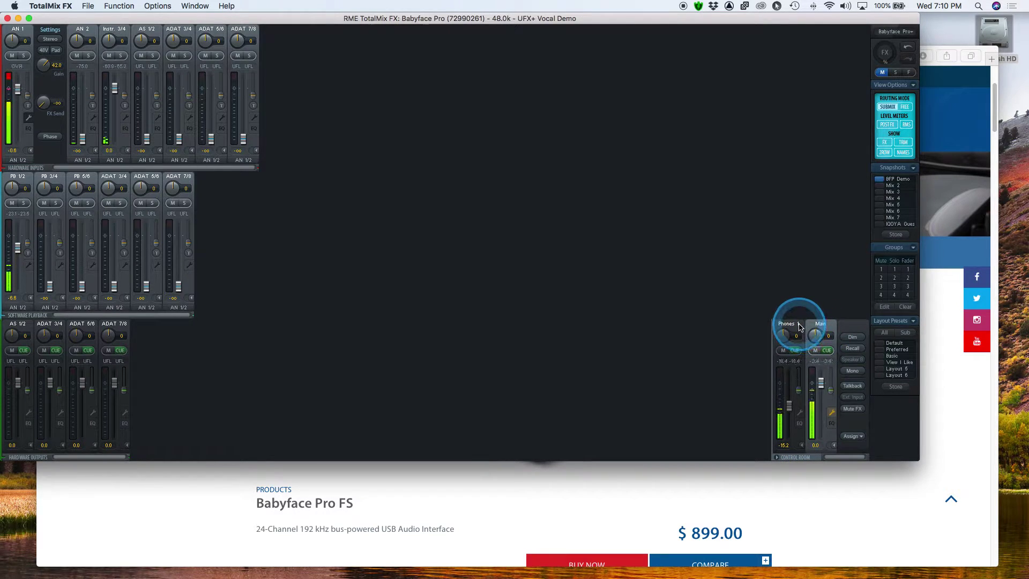
{"action": "left_click", "coordinate": [824, 328]}
{"action": "left_click", "coordinate": [798, 326]}
{"action": "left_click", "coordinate": [826, 329]}
{"action": "left_click", "coordinate": [792, 327]}
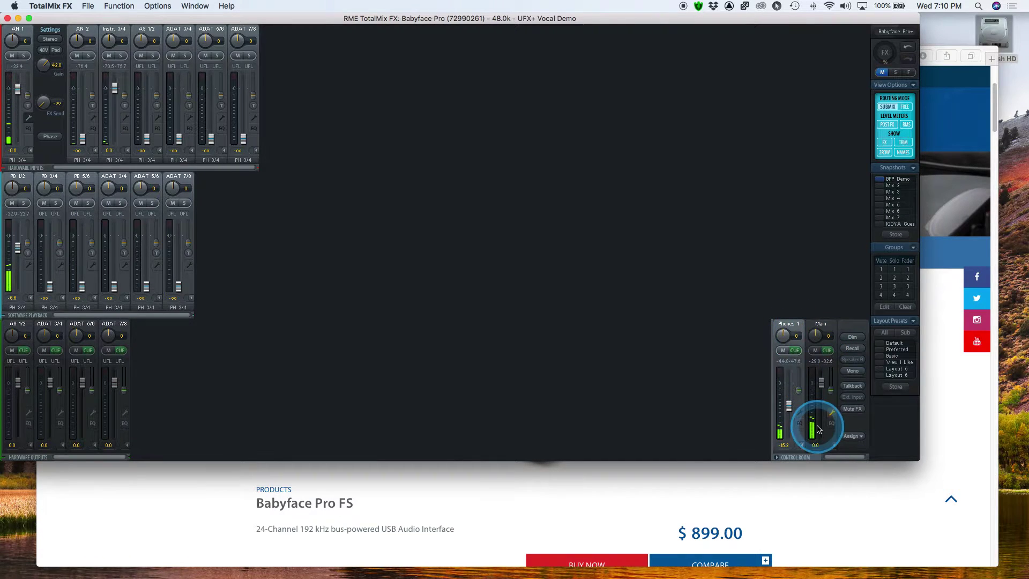
- Clear the Phones 1 submix and pull the PB 1/2 fader fully down in the Main submix
{"action": "right_click", "coordinate": [801, 441]}
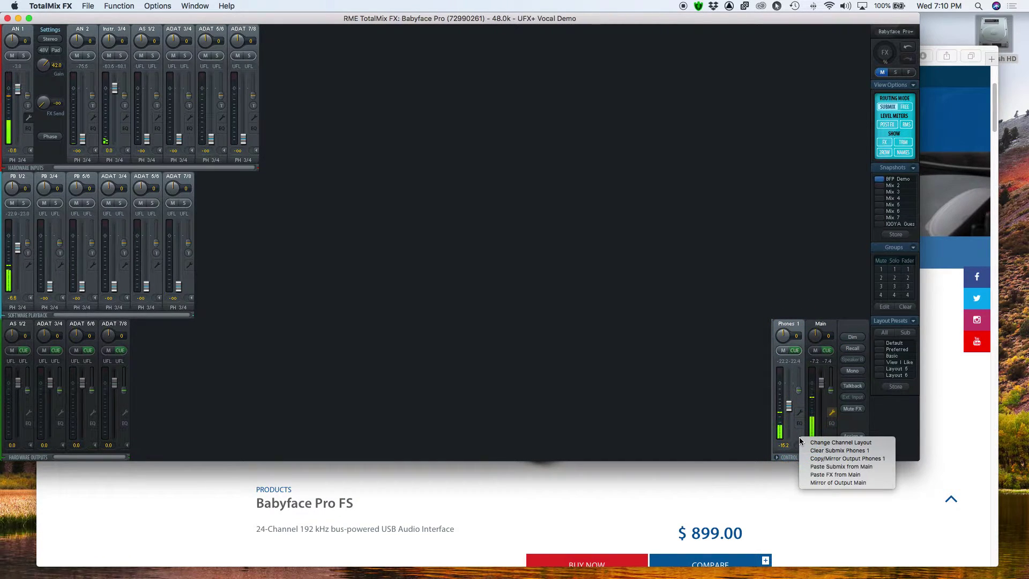
{"action": "left_click_drag", "start_coordinate": [804, 440], "coordinate": [808, 450]}
{"action": "left_click", "coordinate": [826, 429]}
{"action": "left_click", "coordinate": [23, 252]}
{"action": "left_click_drag", "start_coordinate": [23, 252], "coordinate": [16, 308]}
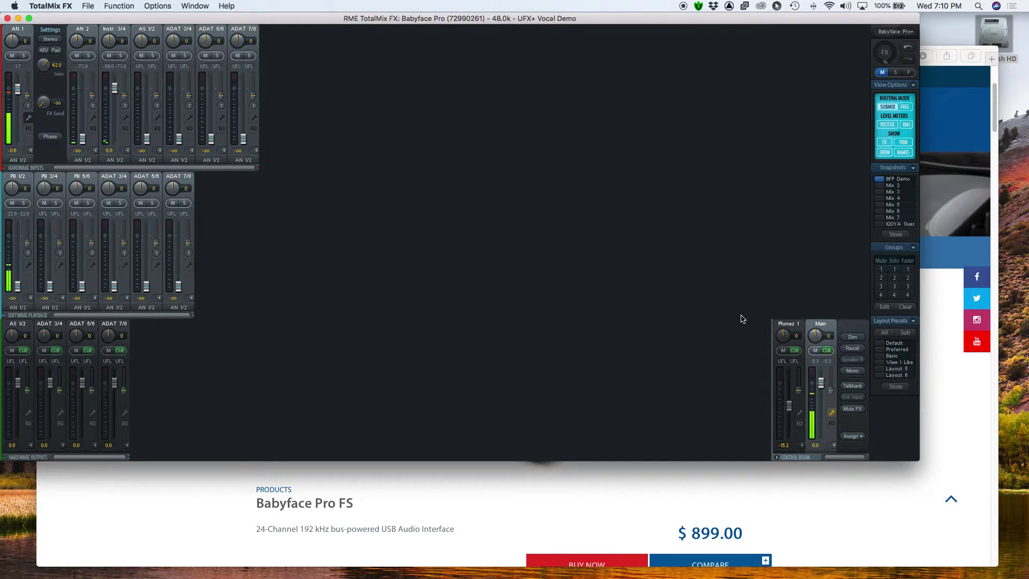
- Copy the Main output with Copy/Mirror and make Phones 1 a mirror of output Main
{"action": "right_click", "coordinate": [832, 437]}
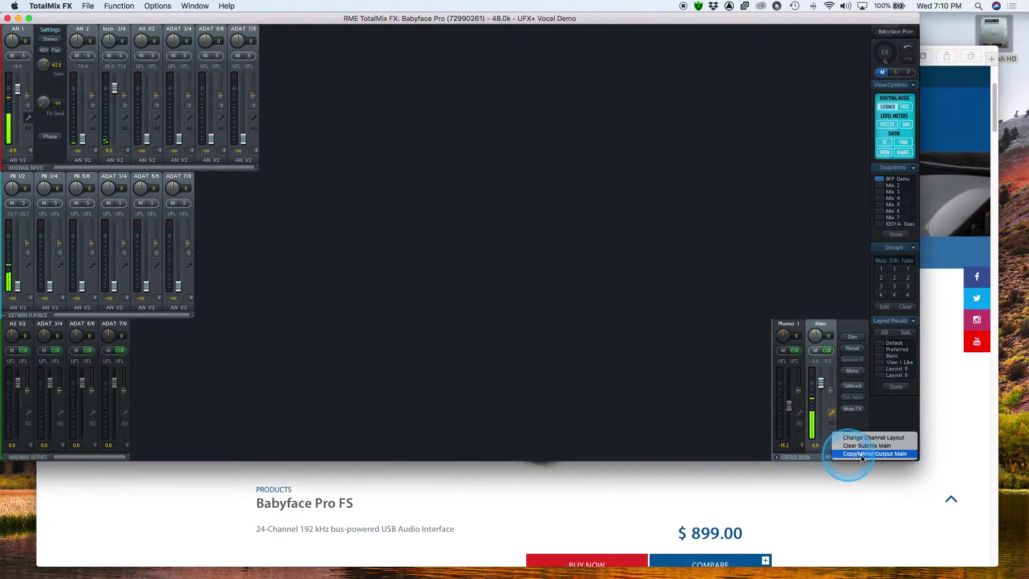
{"action": "left_click", "coordinate": [855, 454]}
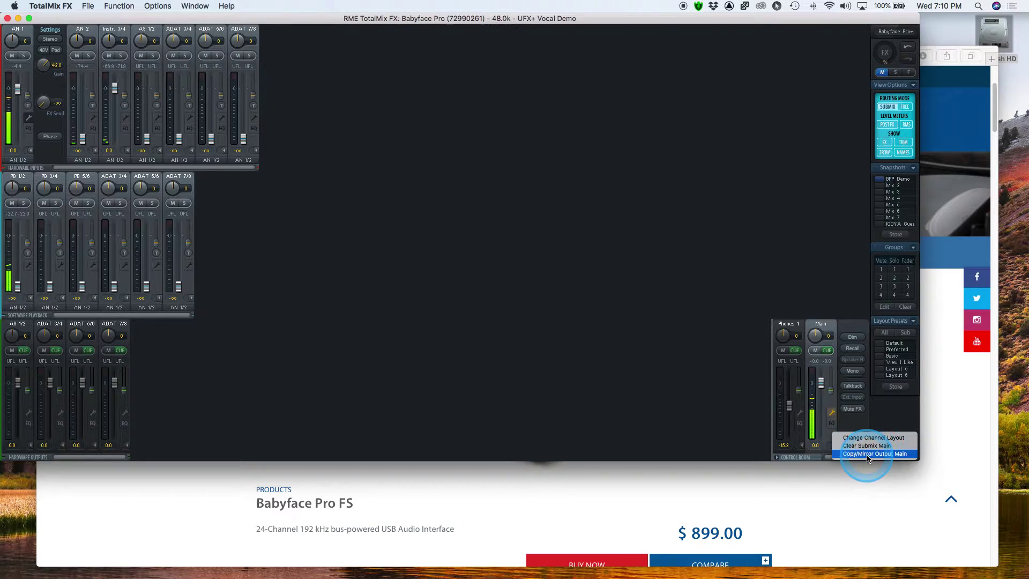
{"action": "left_click", "coordinate": [802, 434]}
{"action": "right_click", "coordinate": [801, 439]}
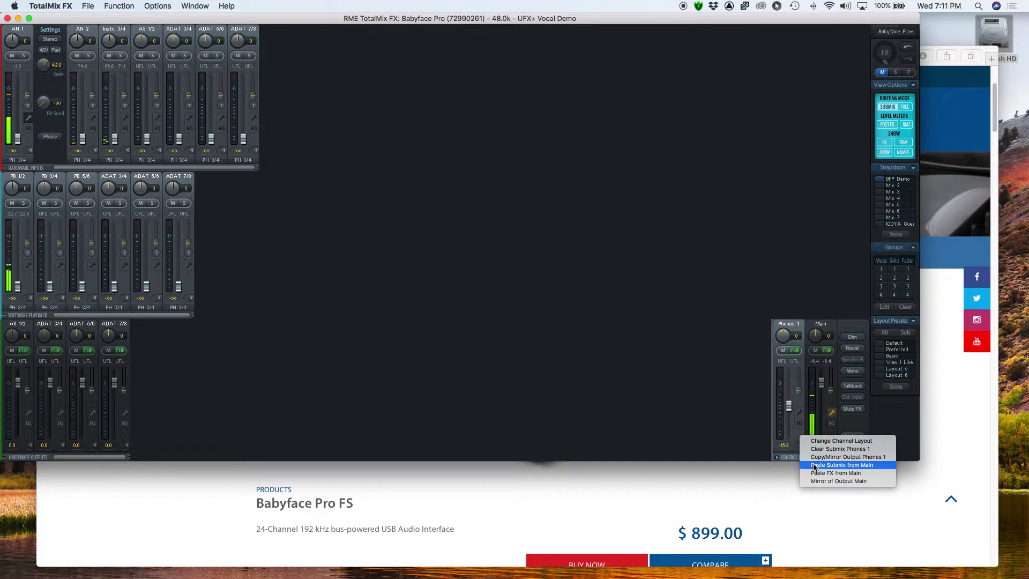
{"action": "left_click", "coordinate": [819, 481]}
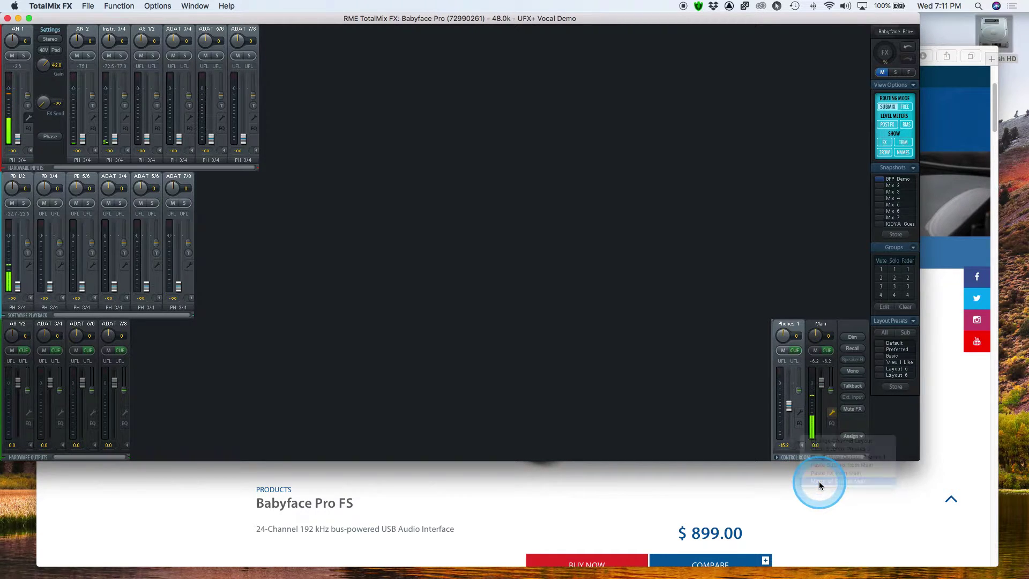
- Compare the mirrored Phones 1 and Main submixes, choosing PH 3/4 and AN 1/2 as routing targets on the ADAT 3/4 hardware input
{"action": "left_click", "coordinate": [796, 334]}
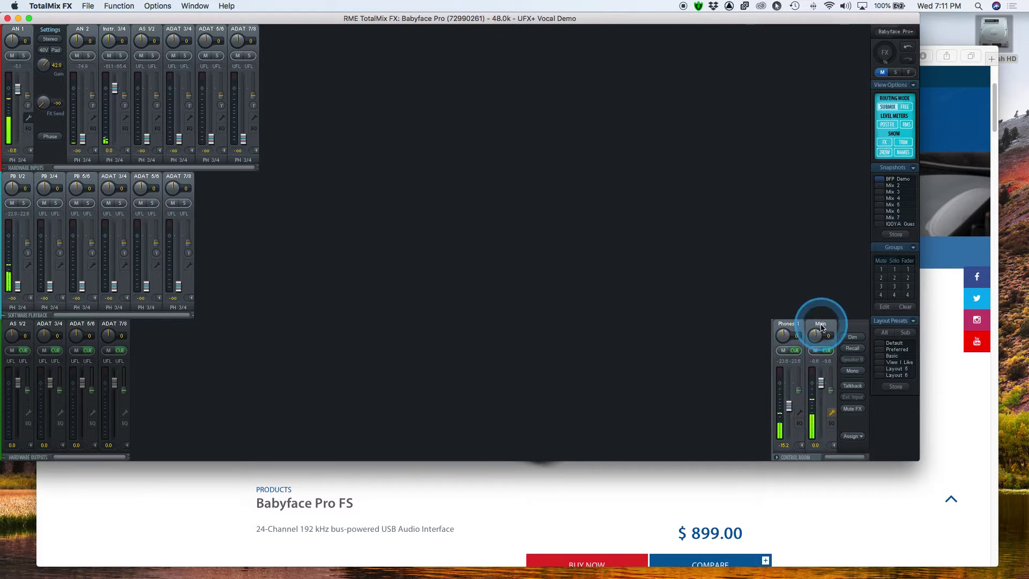
{"action": "left_click", "coordinate": [182, 161]}
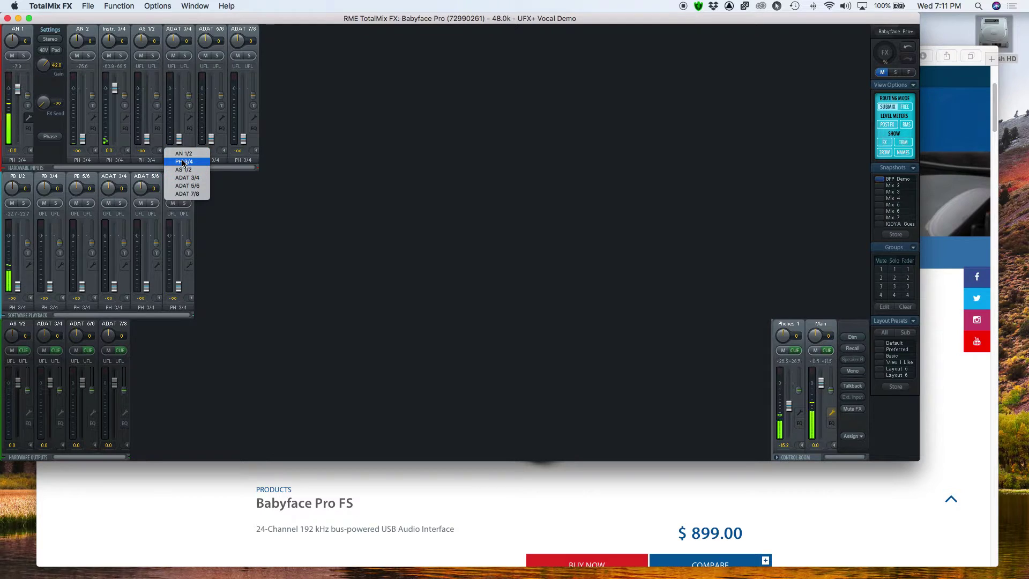
{"action": "left_click", "coordinate": [183, 161]}
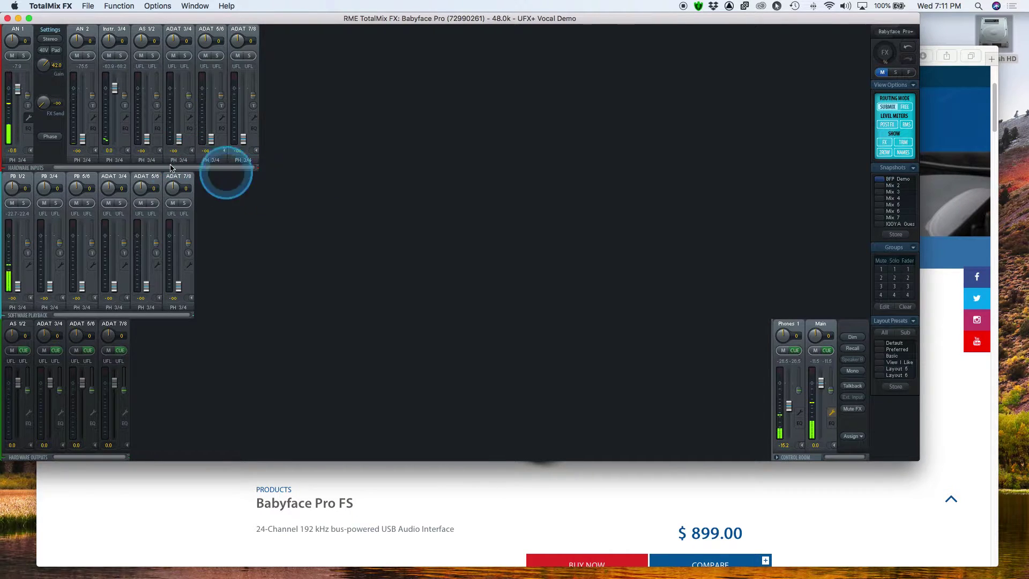
{"action": "left_click", "coordinate": [176, 160]}
{"action": "left_click", "coordinate": [207, 158]}
{"action": "left_click", "coordinate": [177, 160]}
{"action": "left_click", "coordinate": [182, 167]}
{"action": "left_click", "coordinate": [181, 160]}
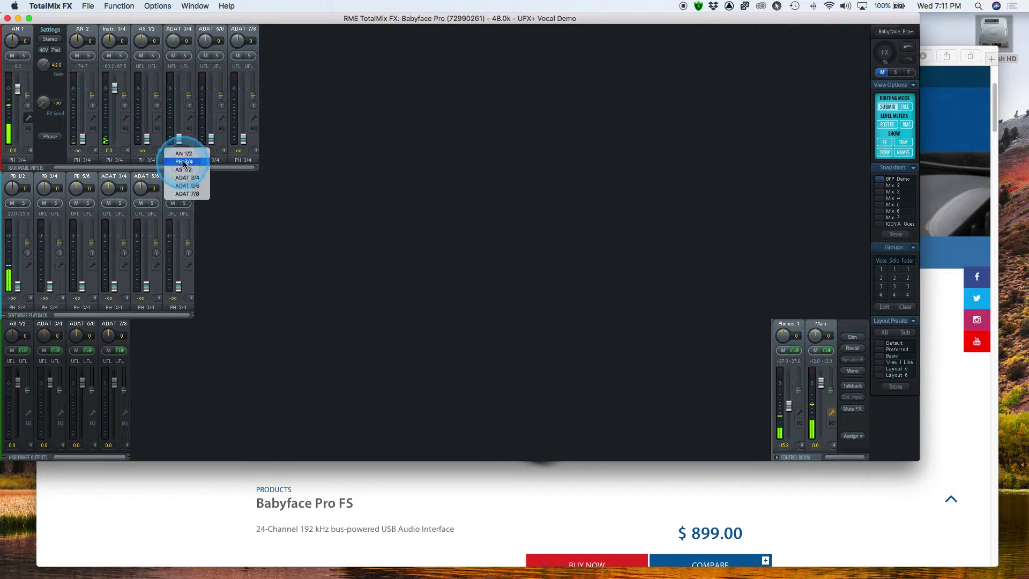
{"action": "left_click", "coordinate": [183, 153]}
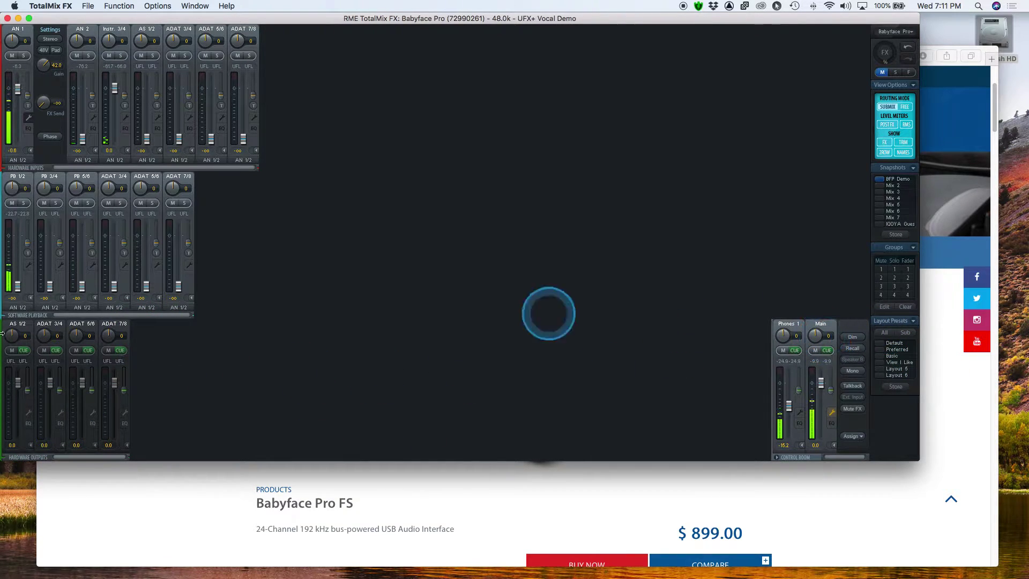
- Make the ADAT 7/8, ADAT 5/6, ADAT 3/4 and AS 1/2 outputs mirrors of output Main
{"action": "right_click", "coordinate": [123, 441]}
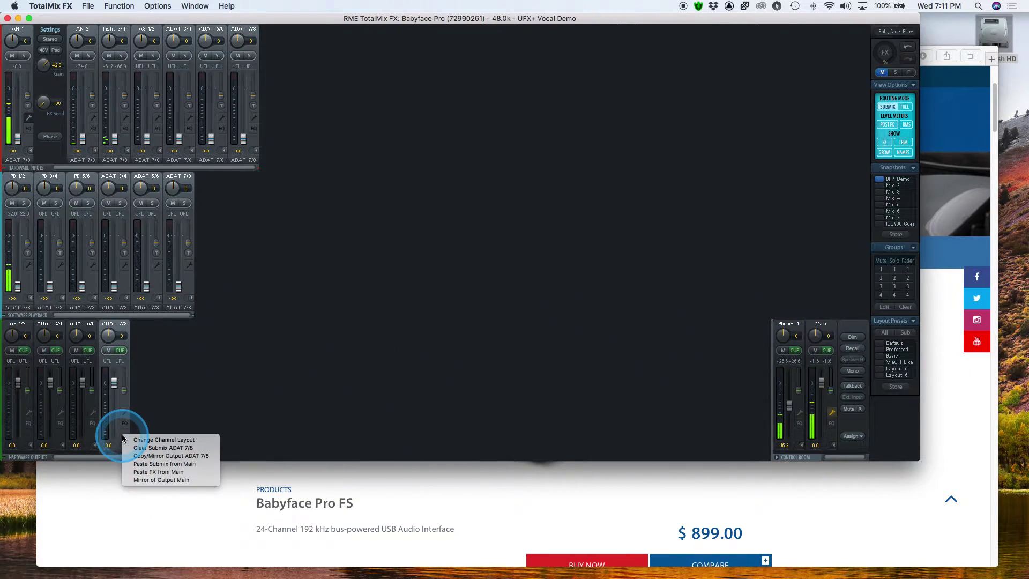
{"action": "left_click", "coordinate": [140, 477]}
{"action": "right_click", "coordinate": [88, 435]}
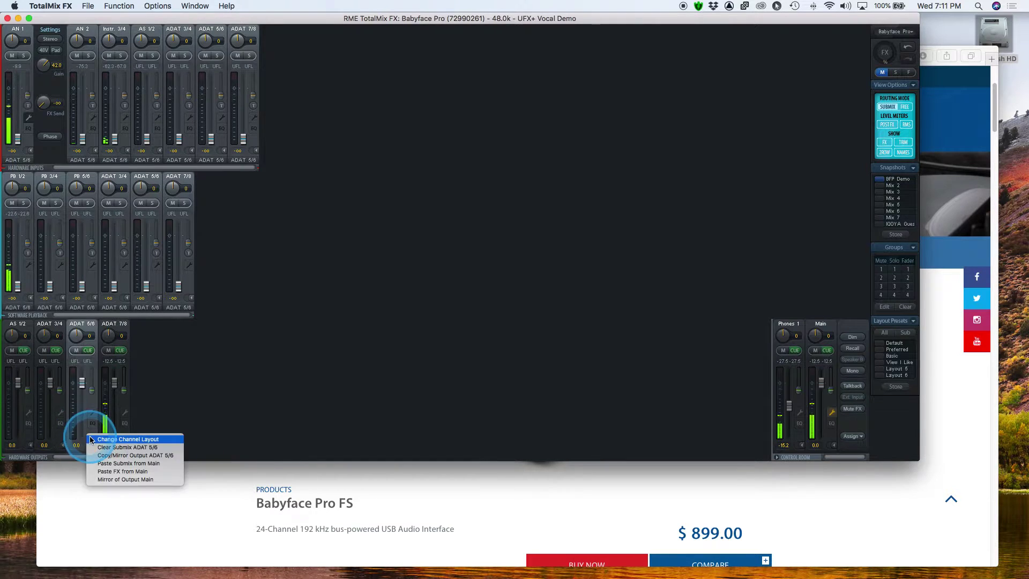
{"action": "left_click", "coordinate": [108, 478]}
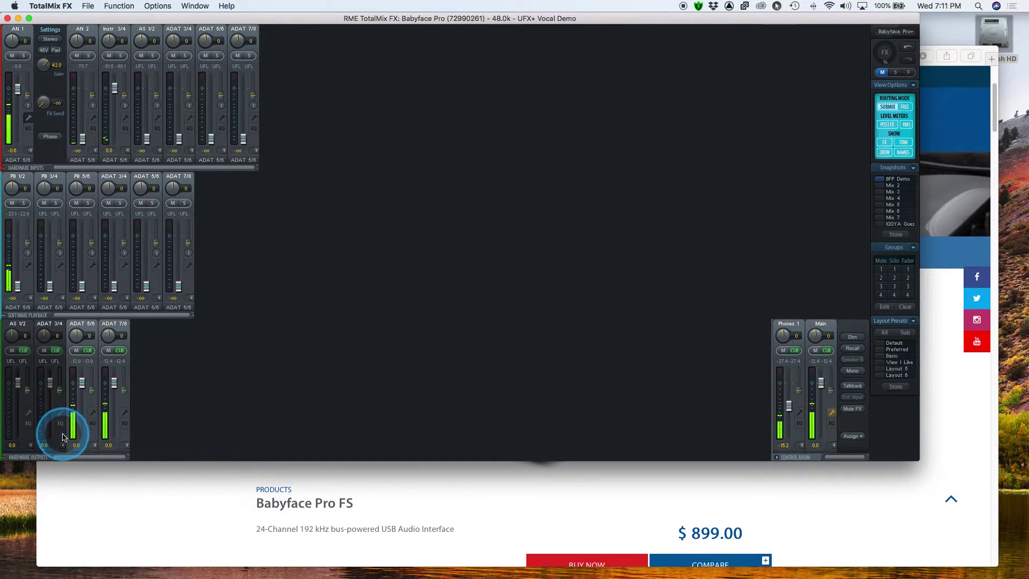
{"action": "right_click", "coordinate": [63, 433]}
{"action": "left_click", "coordinate": [76, 477]}
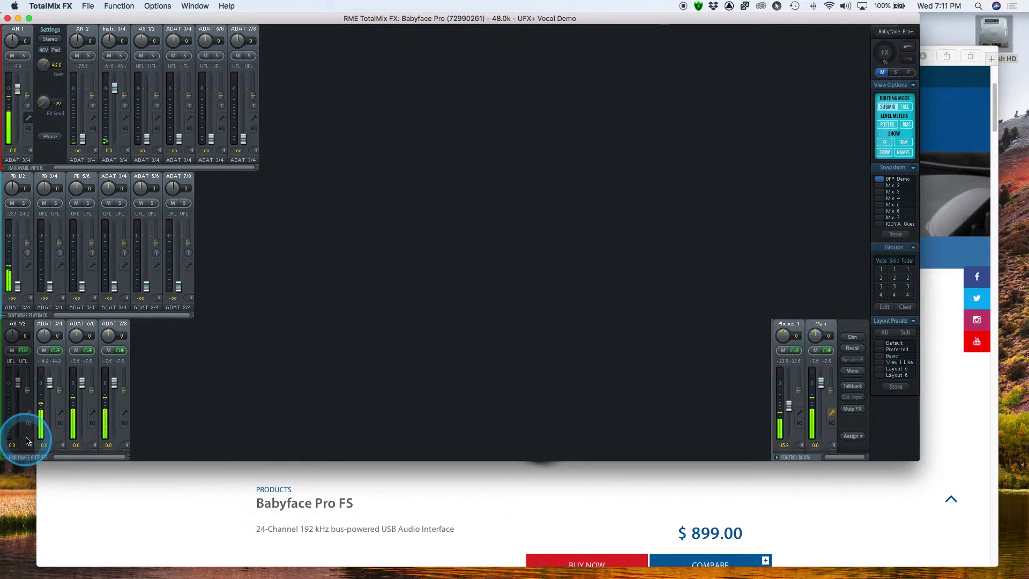
{"action": "right_click", "coordinate": [27, 437]}
{"action": "left_click", "coordinate": [41, 479]}
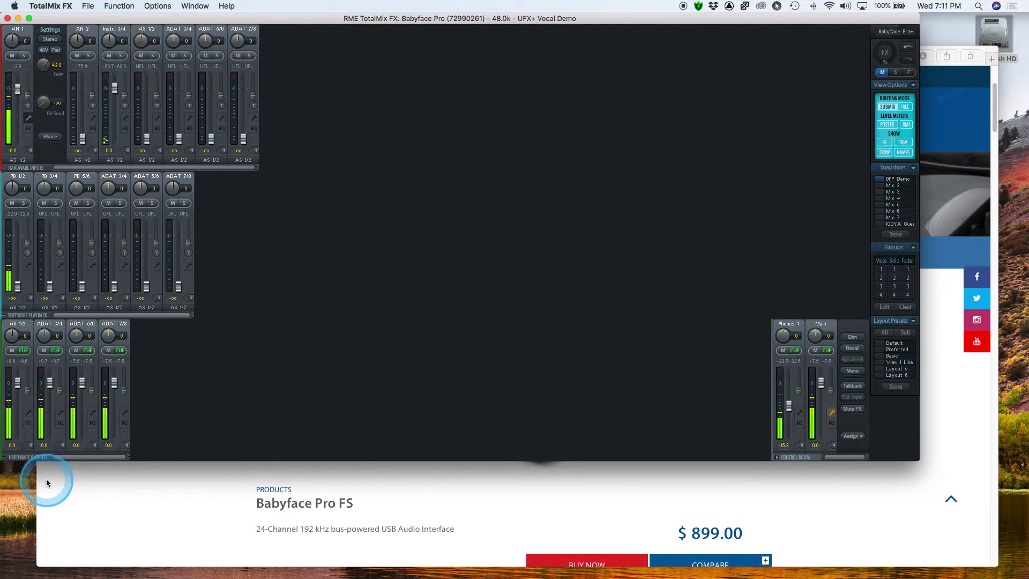
- Lower the ADAT 5/6 output fader to about -17.0 dB and the AS 1/2 output fader to about -14.0 dB
{"action": "left_click", "coordinate": [795, 349]}
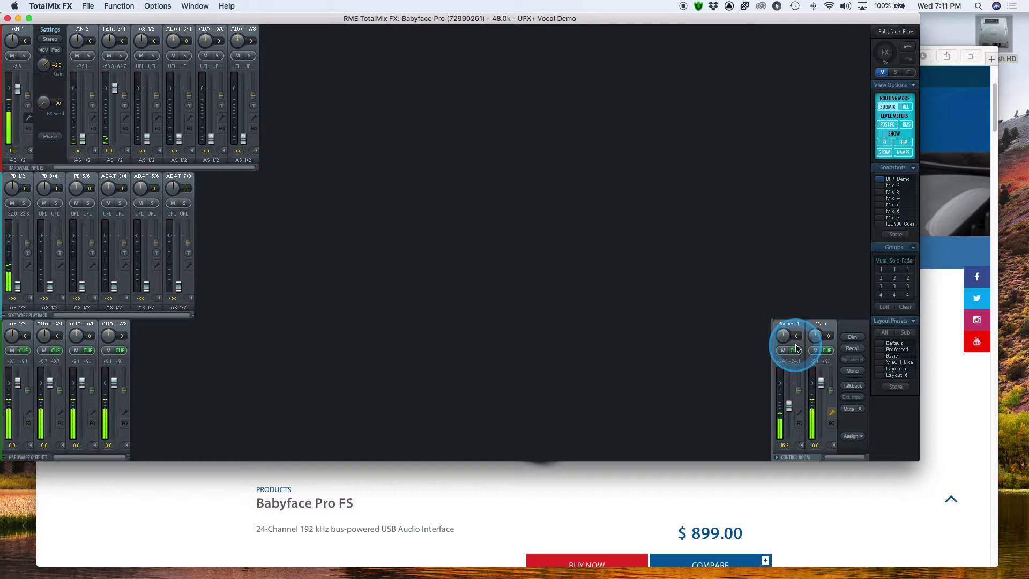
{"action": "left_click_drag", "start_coordinate": [83, 384], "coordinate": [82, 406]}
{"action": "left_click_drag", "start_coordinate": [18, 382], "coordinate": [18, 405]}
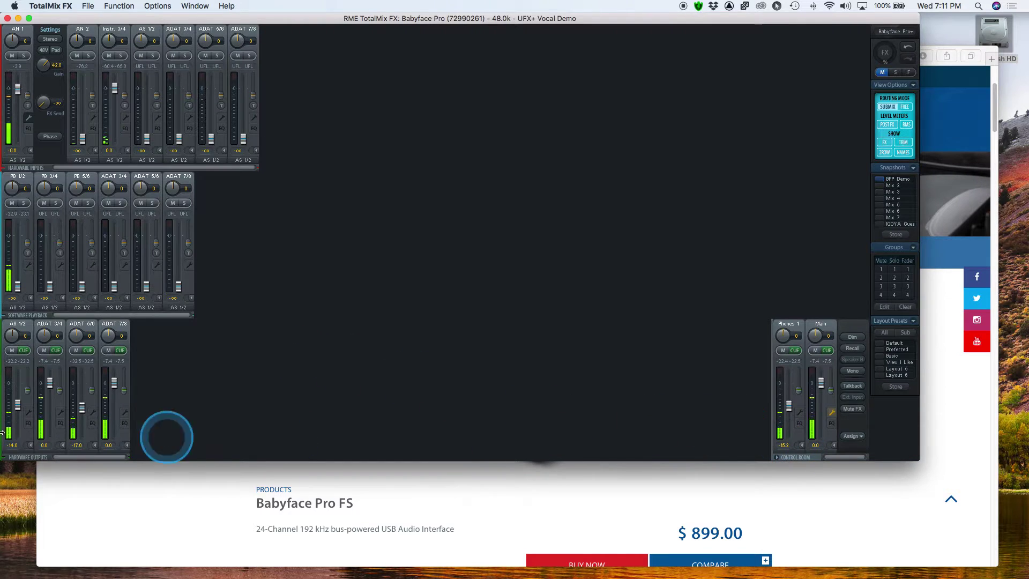
- Remove the Main mirror from the AS 1/2, ADAT 3/4, ADAT 5/6 and ADAT 7/8 outputs
{"action": "right_click", "coordinate": [24, 439]}
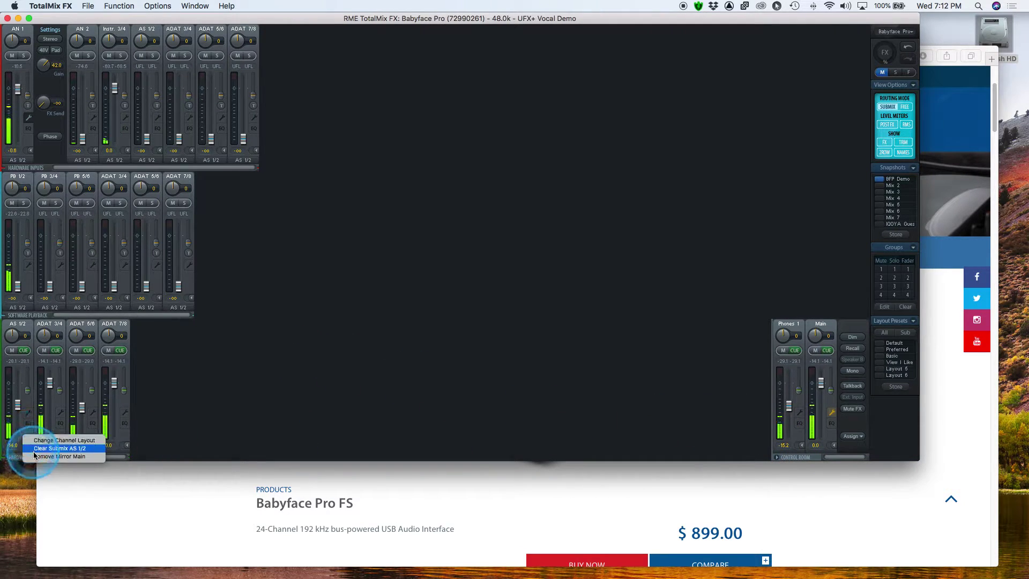
{"action": "left_click", "coordinate": [59, 431]}
{"action": "right_click", "coordinate": [57, 438]}
{"action": "left_click", "coordinate": [90, 432]}
{"action": "right_click", "coordinate": [94, 440]}
{"action": "left_click", "coordinate": [119, 432]}
{"action": "right_click", "coordinate": [123, 439]}
- Remove the Main mirror from the Phones 1 output
{"action": "left_click", "coordinate": [815, 436]}
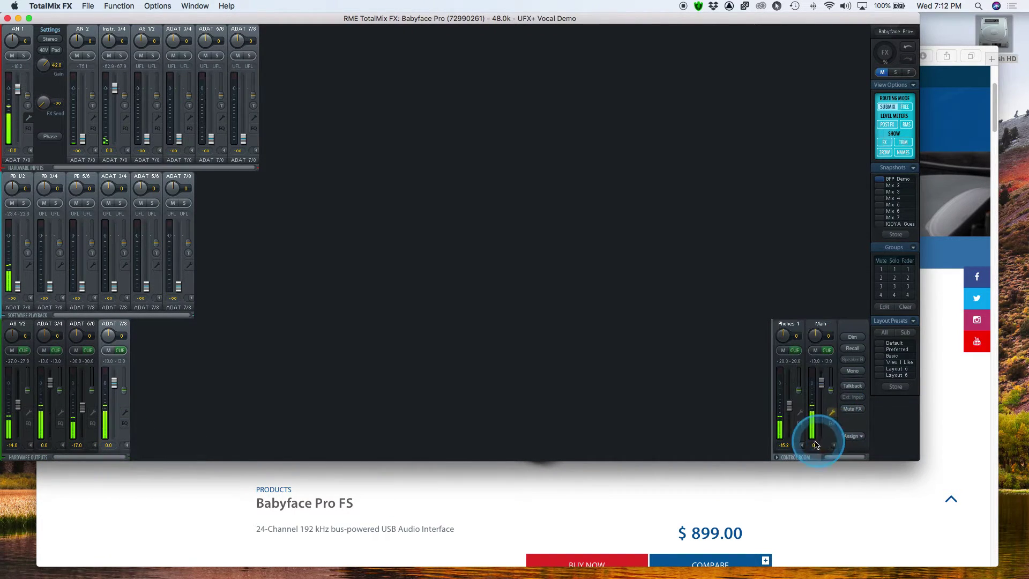
{"action": "left_click", "coordinate": [799, 434]}
{"action": "right_click", "coordinate": [800, 438]}
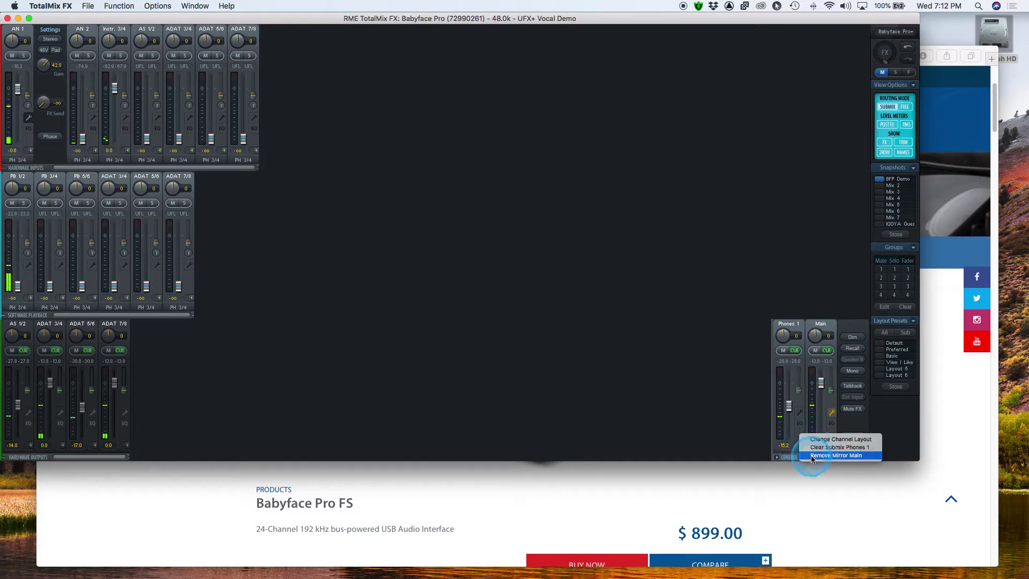
{"action": "left_click", "coordinate": [804, 375]}
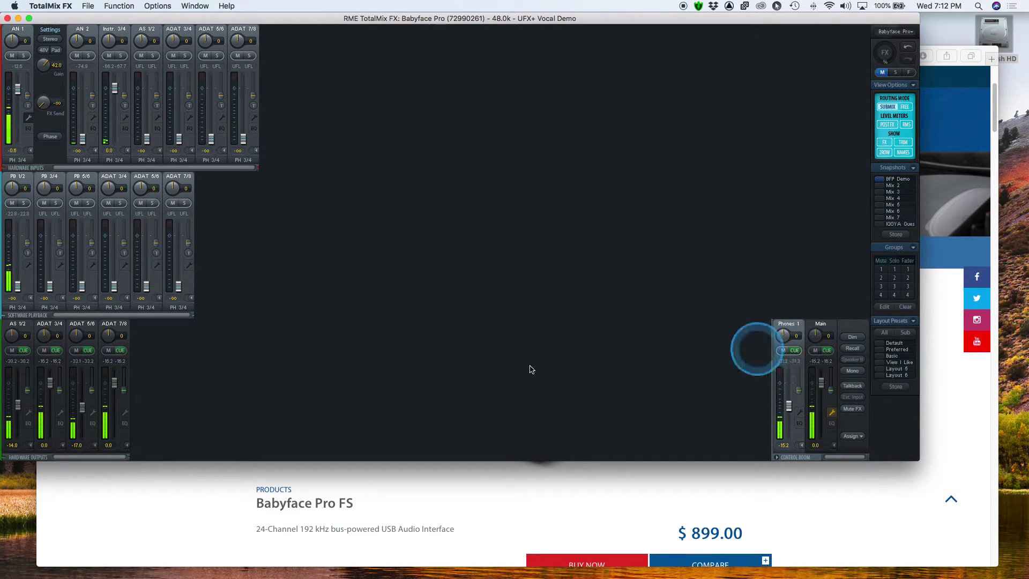
- Reset the ADAT 5/6 and AS 1/2 output faders to 0.0 dB, and clear the AS 1/2, ADAT 3/4, ADAT 5/6 and ADAT 7/8 submixes
{"action": "left_click", "coordinate": [81, 413]}
{"action": "left_click", "coordinate": [19, 406]}
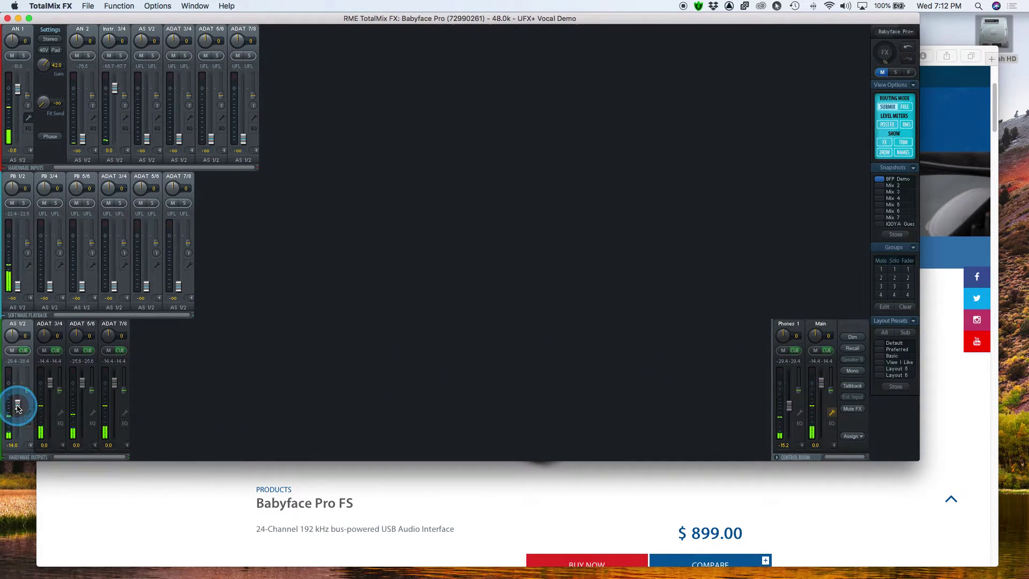
{"action": "right_click", "coordinate": [21, 439]}
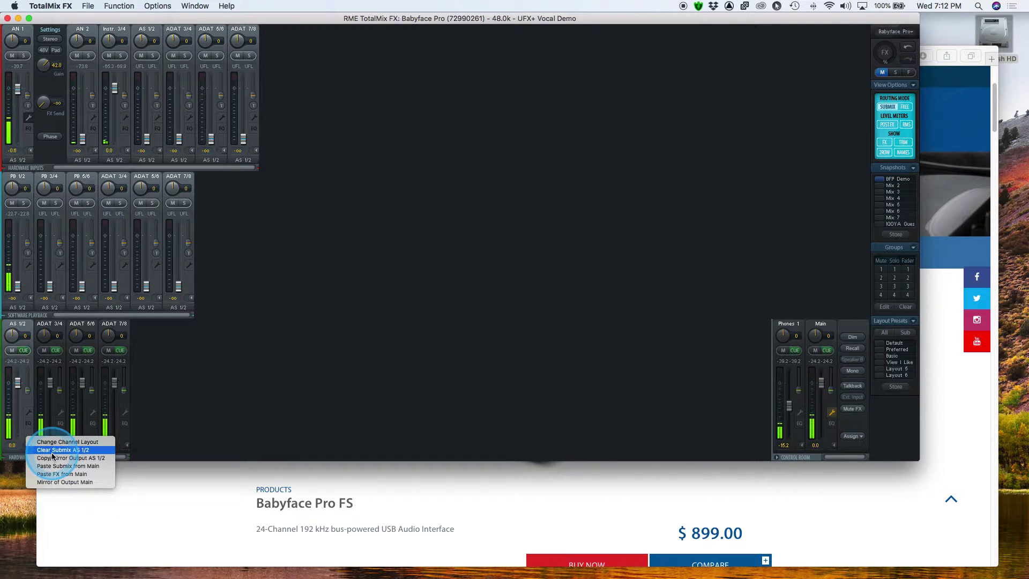
{"action": "left_click", "coordinate": [58, 435]}
{"action": "right_click", "coordinate": [58, 441]}
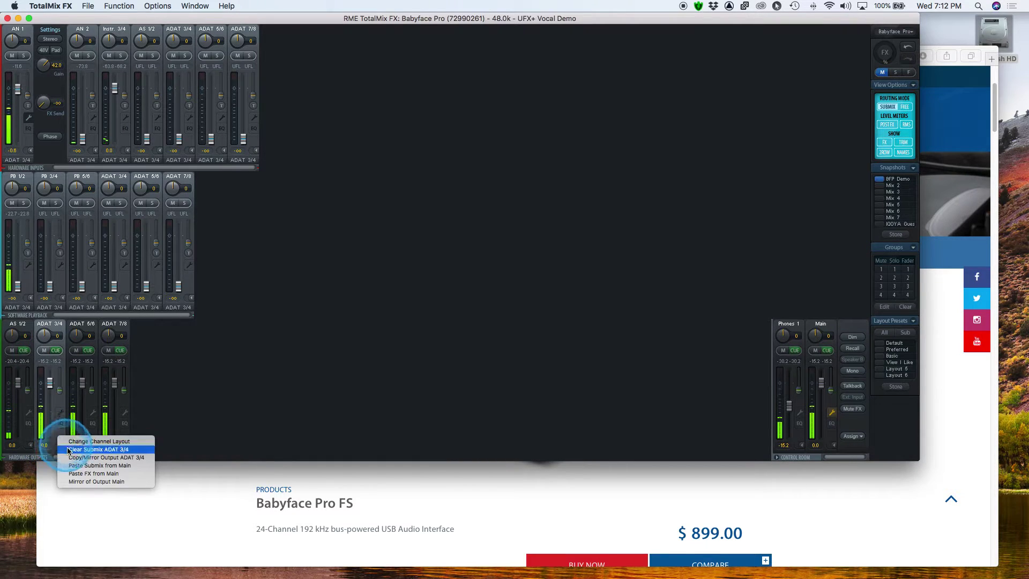
{"action": "left_click", "coordinate": [80, 432]}
{"action": "right_click", "coordinate": [88, 438]}
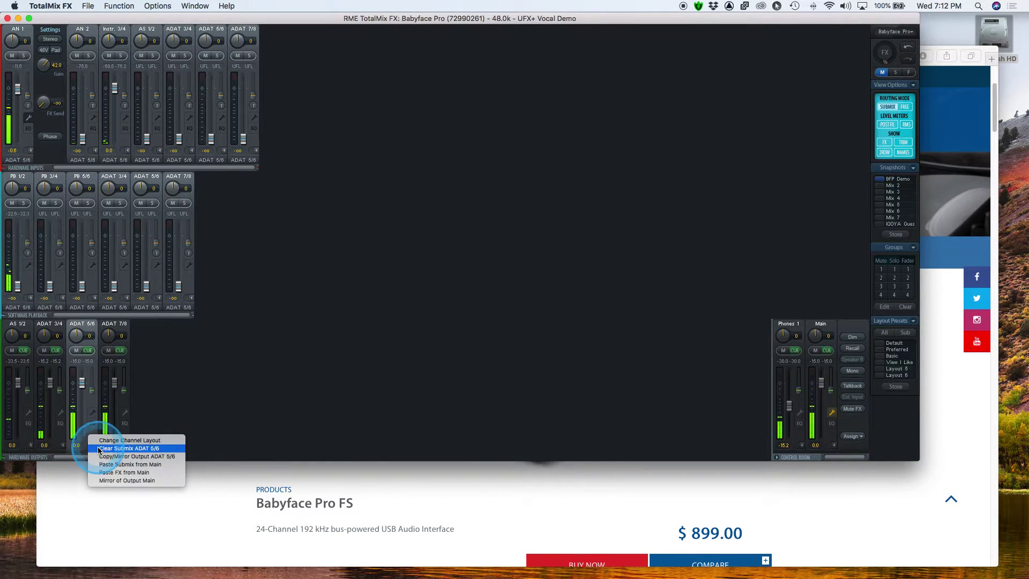
{"action": "left_click", "coordinate": [110, 433]}
{"action": "left_click", "coordinate": [119, 432]}
{"action": "right_click", "coordinate": [123, 435]}
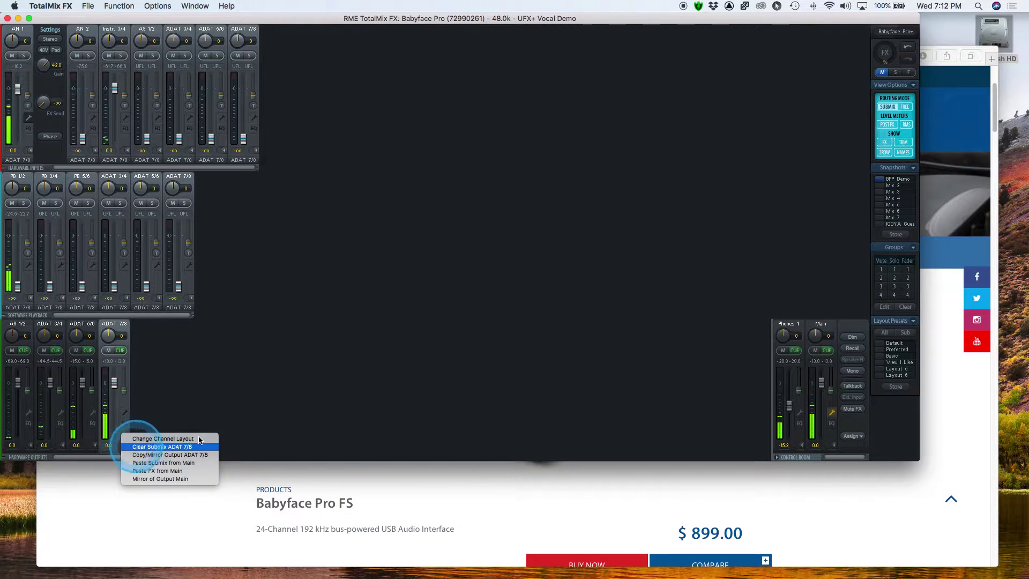
{"action": "left_click", "coordinate": [287, 392]}
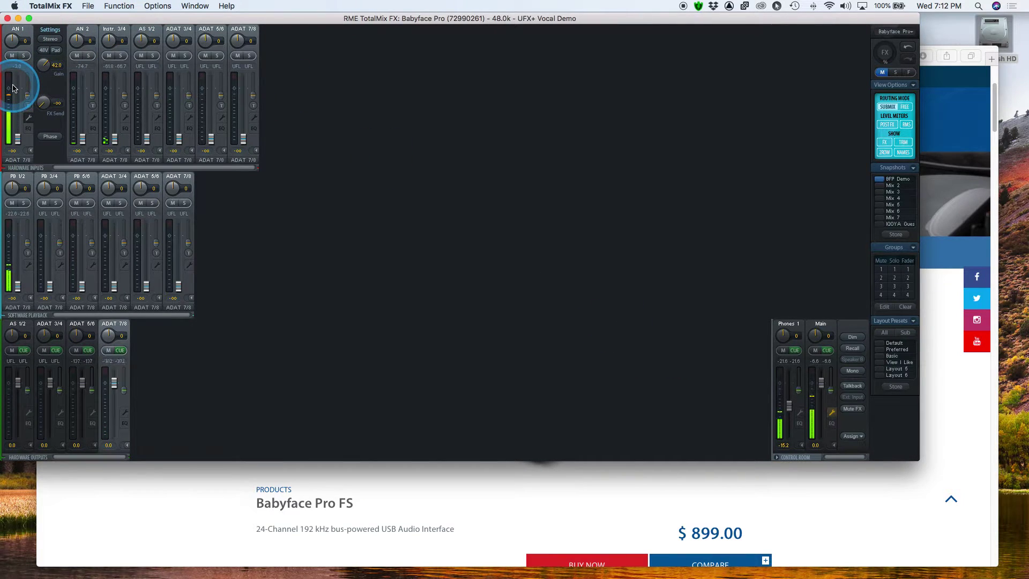
- Close the AN 1 channel settings and compare the Main and Phones 1 submixes, finishing with Main selected
{"action": "left_click", "coordinate": [29, 117]}
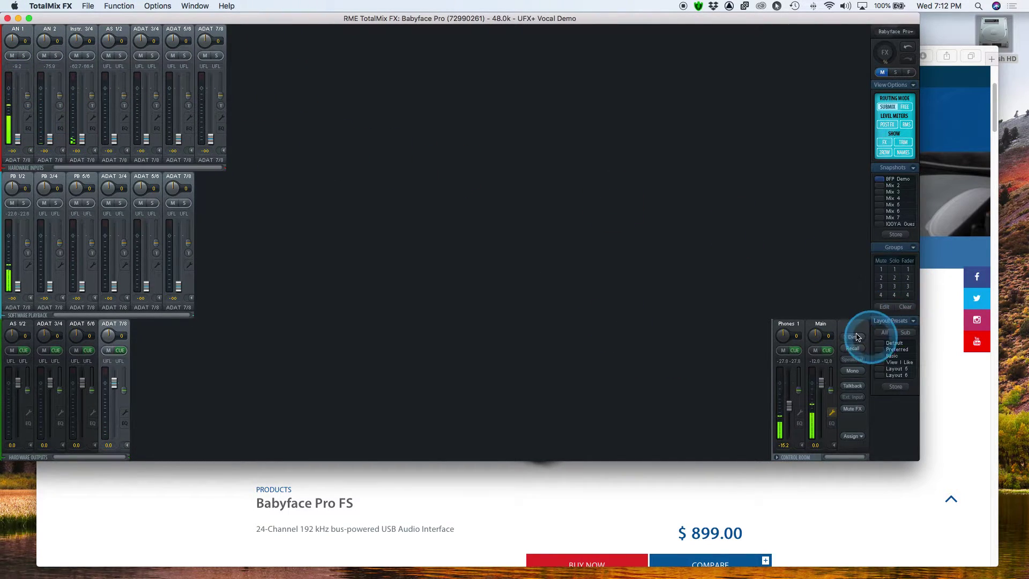
{"action": "left_click", "coordinate": [821, 328]}
{"action": "left_click", "coordinate": [792, 332]}
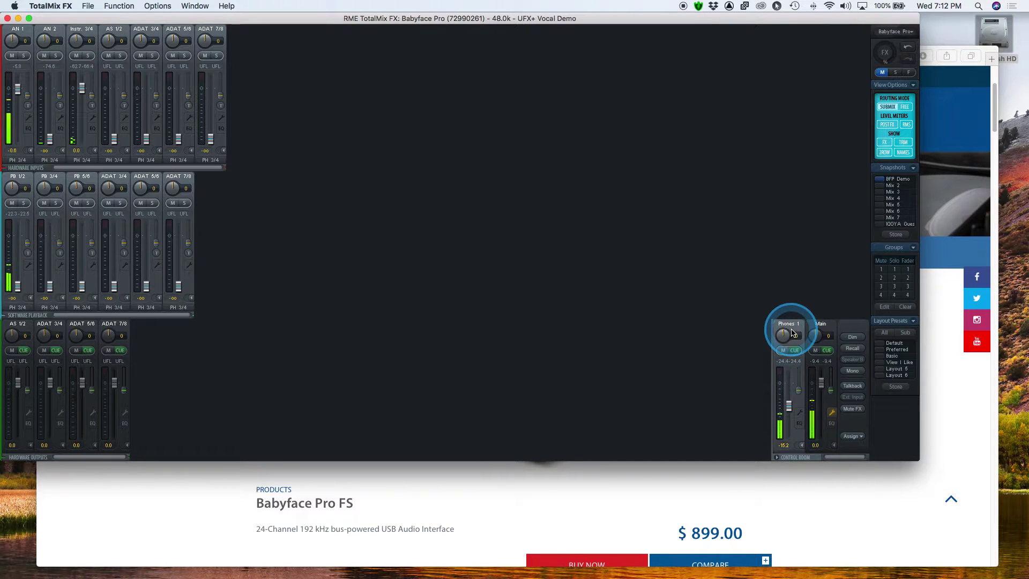
{"action": "left_click", "coordinate": [823, 332]}
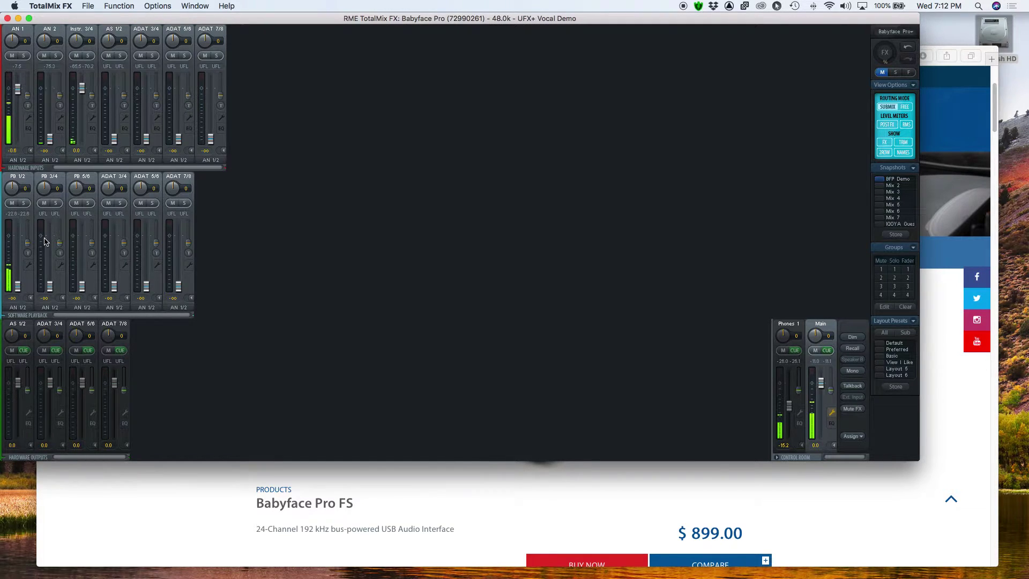
- Collapse the Layout Presets, Groups, Snapshots and View Options sections, and toggle the global mute off and on again
{"action": "left_click", "coordinate": [913, 321]}
{"action": "left_click", "coordinate": [913, 247]}
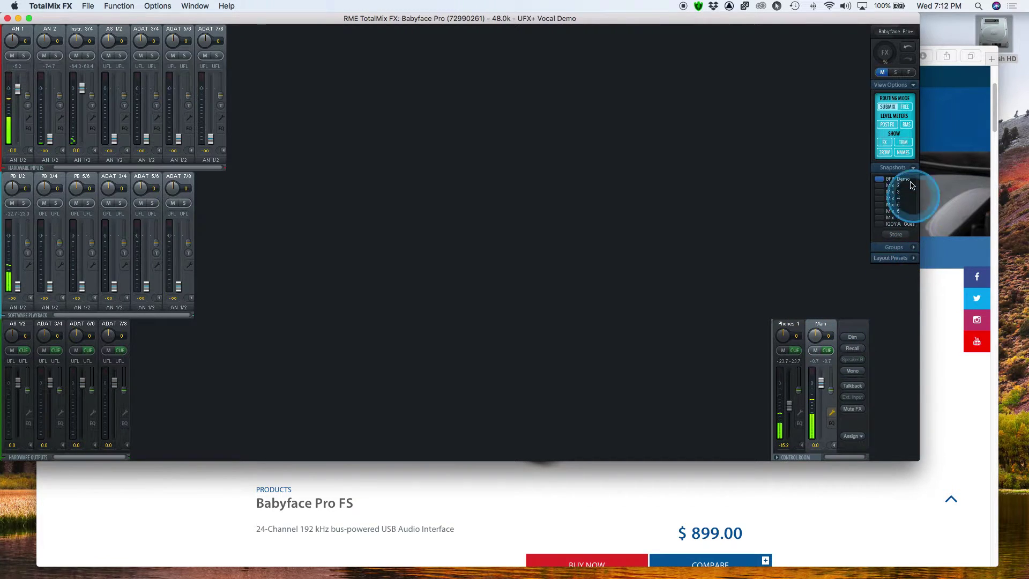
{"action": "left_click", "coordinate": [914, 167]}
{"action": "left_click", "coordinate": [907, 85]}
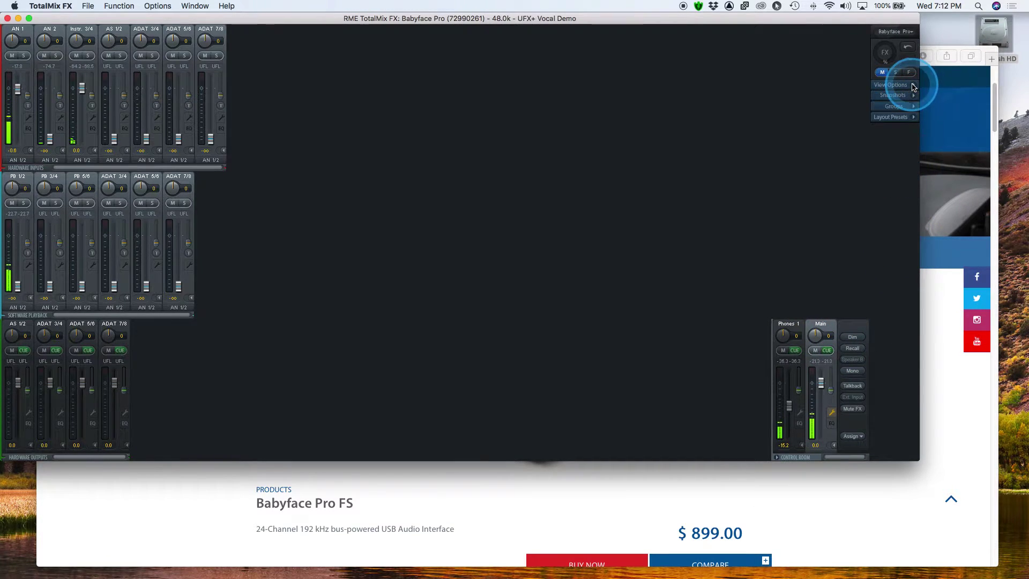
{"action": "left_click", "coordinate": [883, 74]}
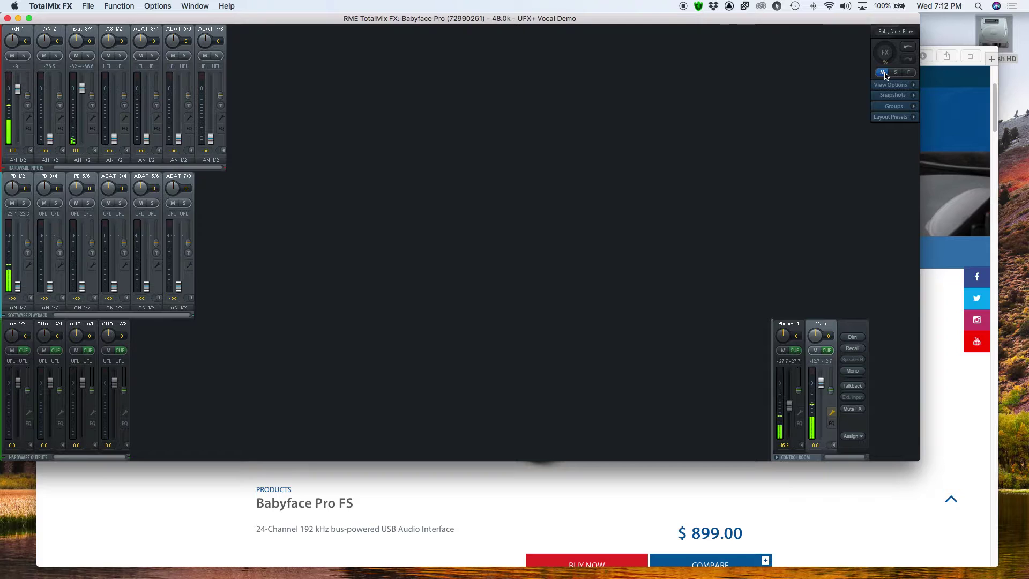
{"action": "left_click", "coordinate": [883, 73]}
- Expand the View Options and choose Submix as the routing mode
{"action": "left_click", "coordinate": [913, 85]}
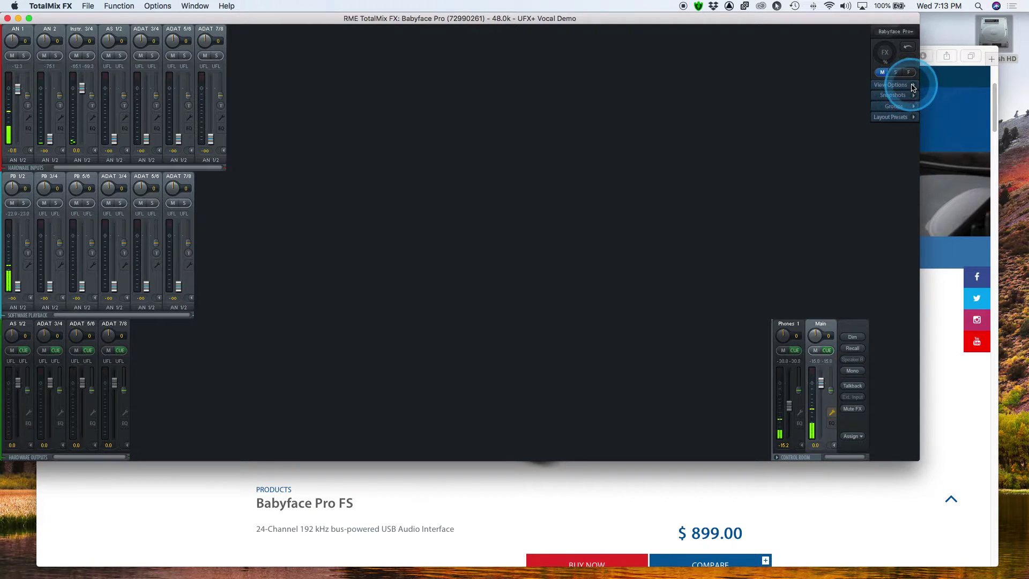
{"action": "left_click", "coordinate": [885, 113]}
{"action": "left_click", "coordinate": [890, 109]}
{"action": "left_click", "coordinate": [892, 109]}
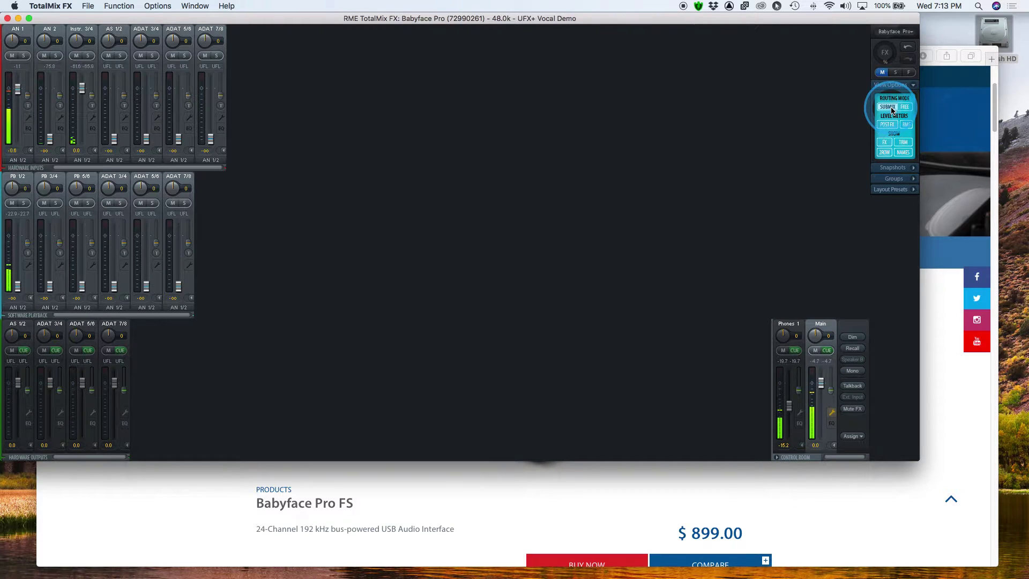
- View the Phones 1, Main and ADAT 7/8 submixes to see how the input and playback faders follow the selected output
{"action": "left_click", "coordinate": [787, 325]}
{"action": "left_click", "coordinate": [807, 325]}
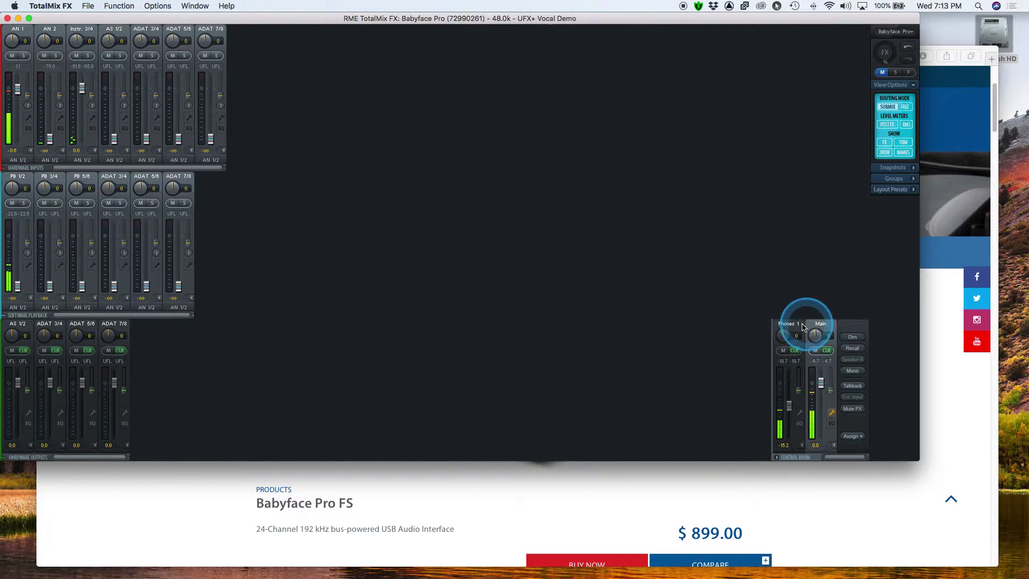
{"action": "left_click", "coordinate": [122, 328]}
{"action": "left_click", "coordinate": [152, 197]}
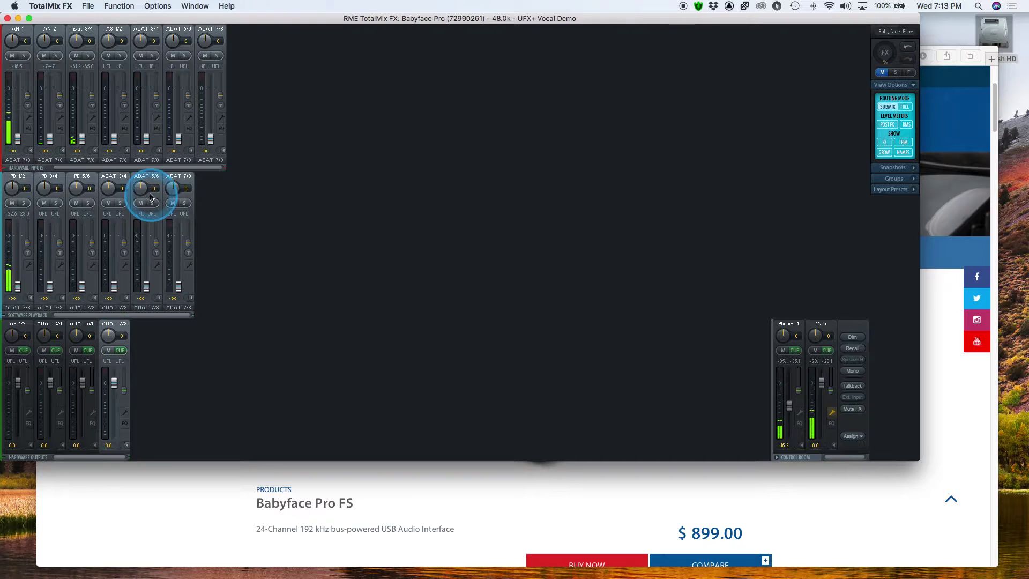
{"action": "left_click", "coordinate": [100, 166]}
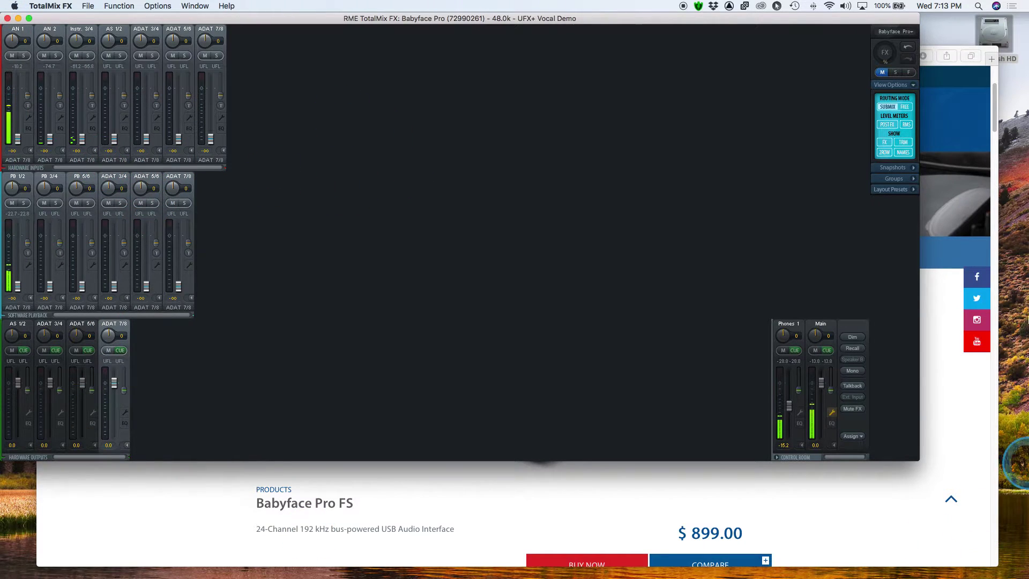
{"action": "left_click", "coordinate": [290, 326]}
- Switch to Free routing mode and set the destination of AN 1 to PH 3/4 and of AN 2 and Instr. 3/4 to AN 1/2
{"action": "left_click", "coordinate": [905, 106]}
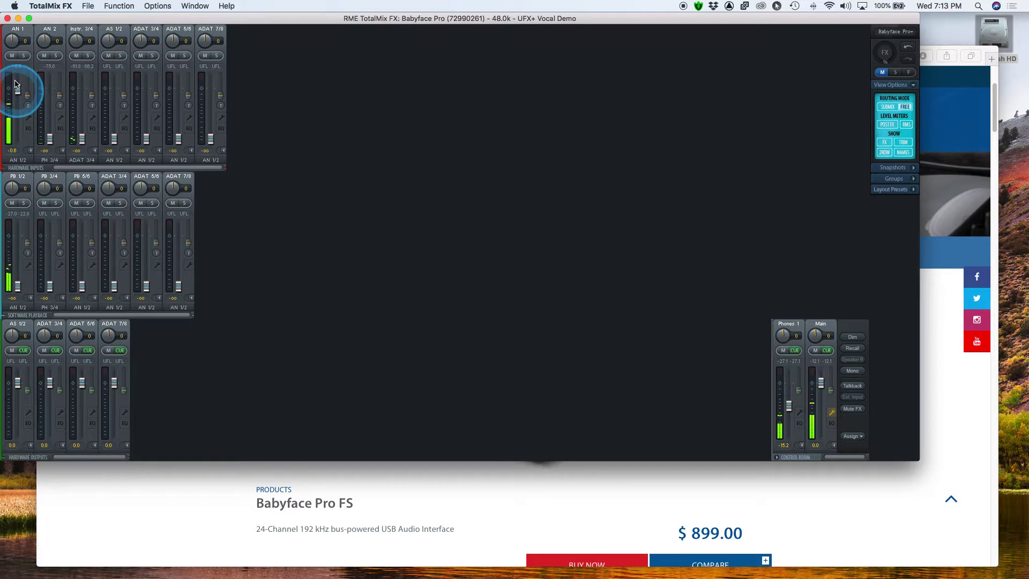
{"action": "left_click", "coordinate": [19, 160]}
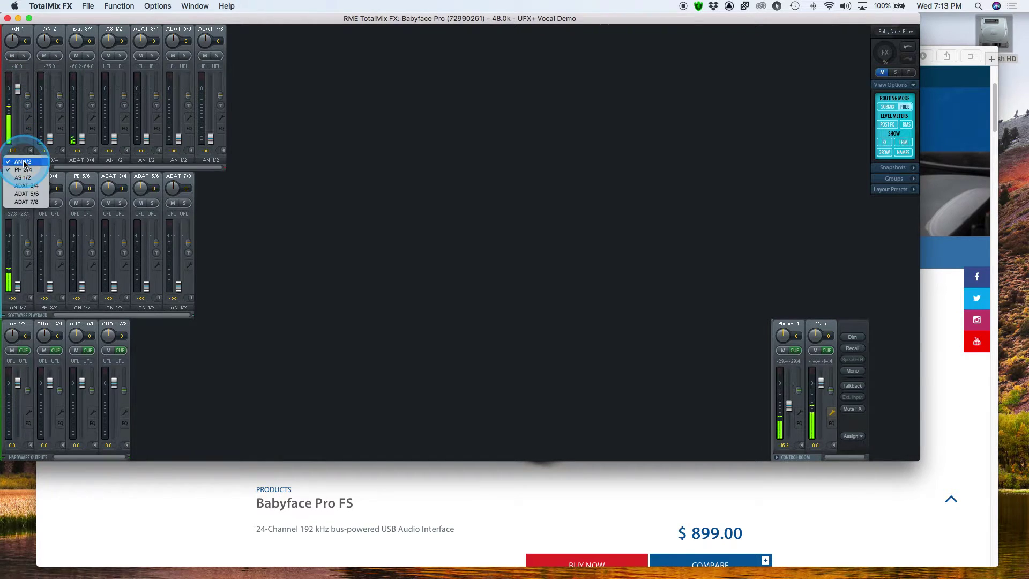
{"action": "left_click", "coordinate": [24, 170]}
{"action": "left_click", "coordinate": [53, 160]}
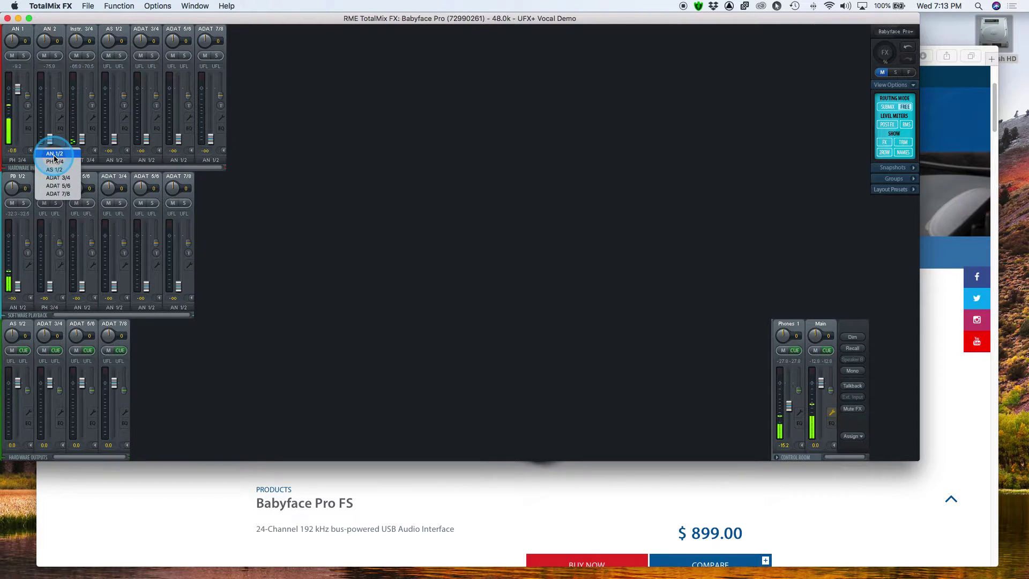
{"action": "left_click", "coordinate": [55, 155]}
{"action": "left_click", "coordinate": [83, 160]}
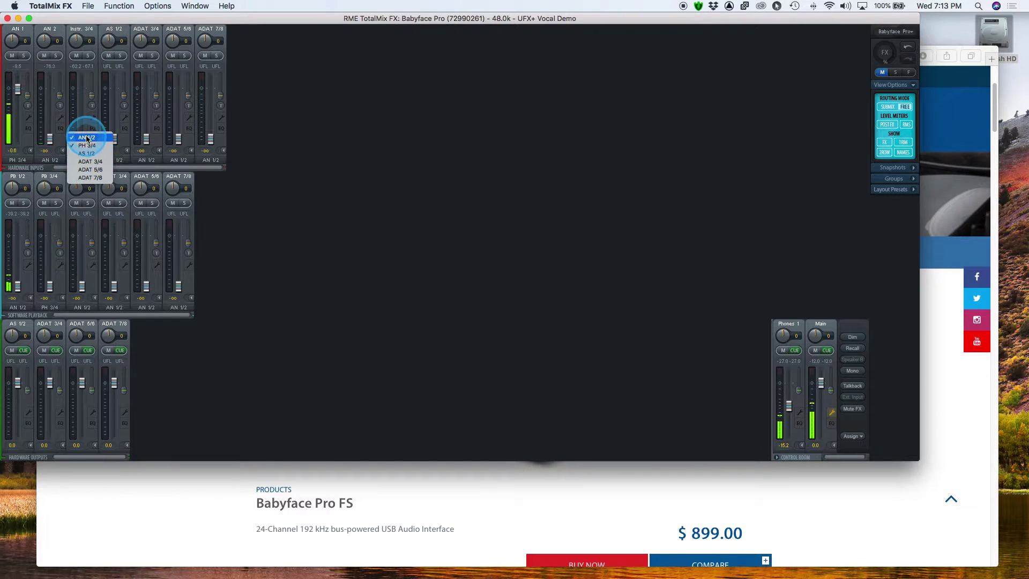
{"action": "left_click", "coordinate": [90, 162]}
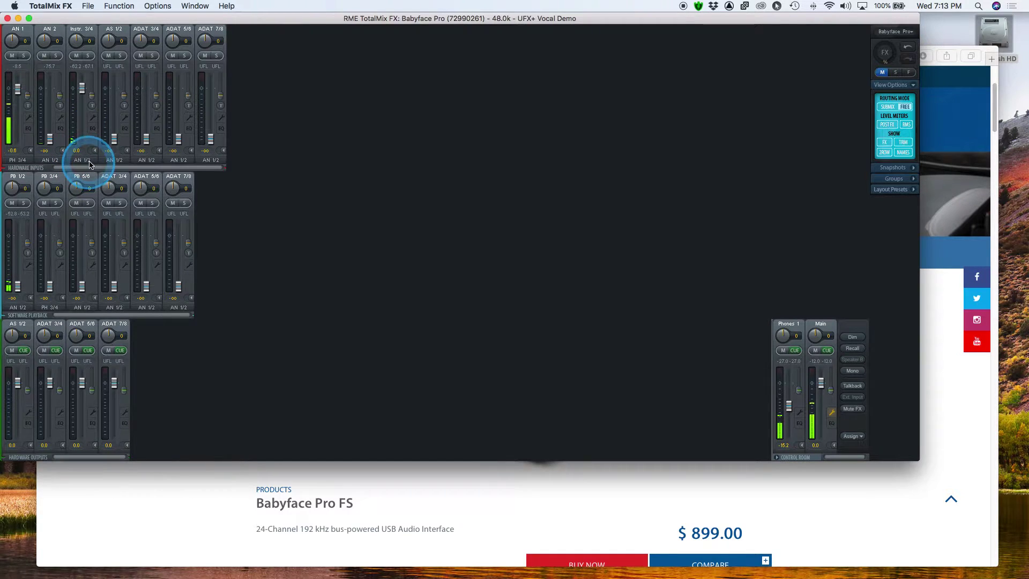
- Choose AN 1/2 as the destination of the AS 1/2 and ADAT 3/4 inputs, and ADAT 7/8 for the ADAT 5/6 input
{"action": "left_click", "coordinate": [114, 160]}
{"action": "left_click", "coordinate": [115, 162]}
{"action": "left_click", "coordinate": [146, 160]}
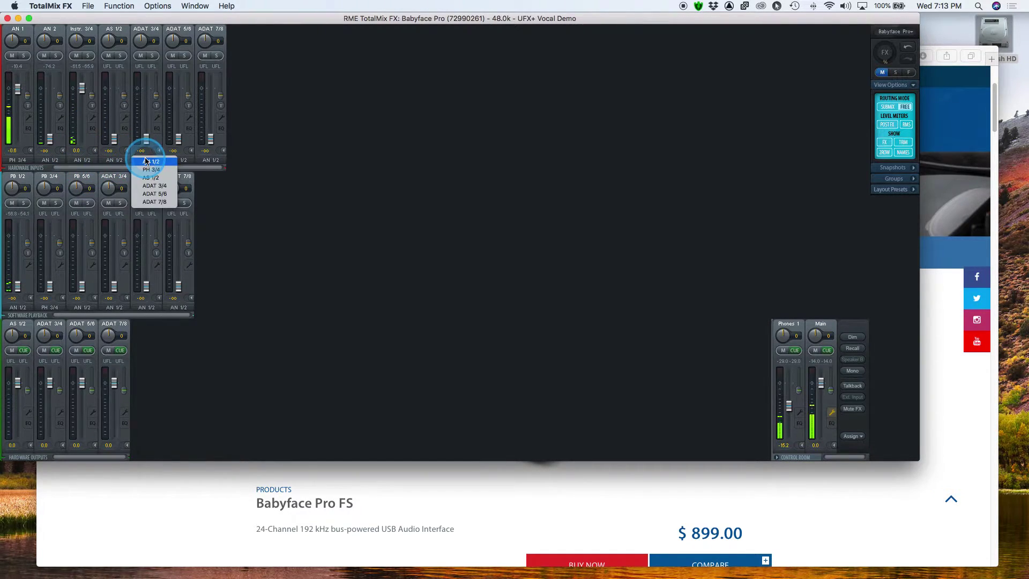
{"action": "left_click", "coordinate": [146, 160]}
{"action": "left_click", "coordinate": [179, 159]}
{"action": "left_click", "coordinate": [184, 162]}
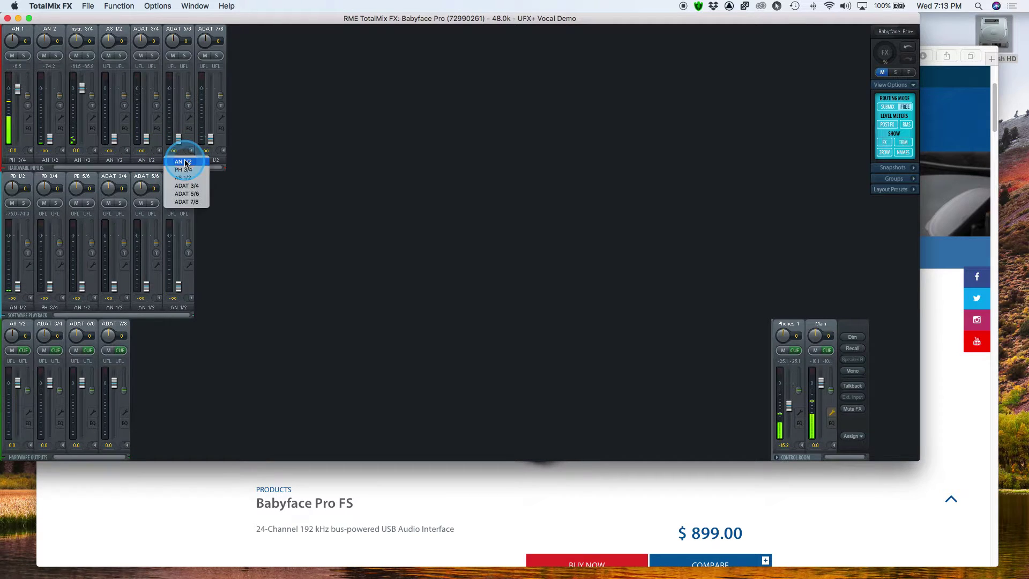
{"action": "left_click", "coordinate": [193, 196]}
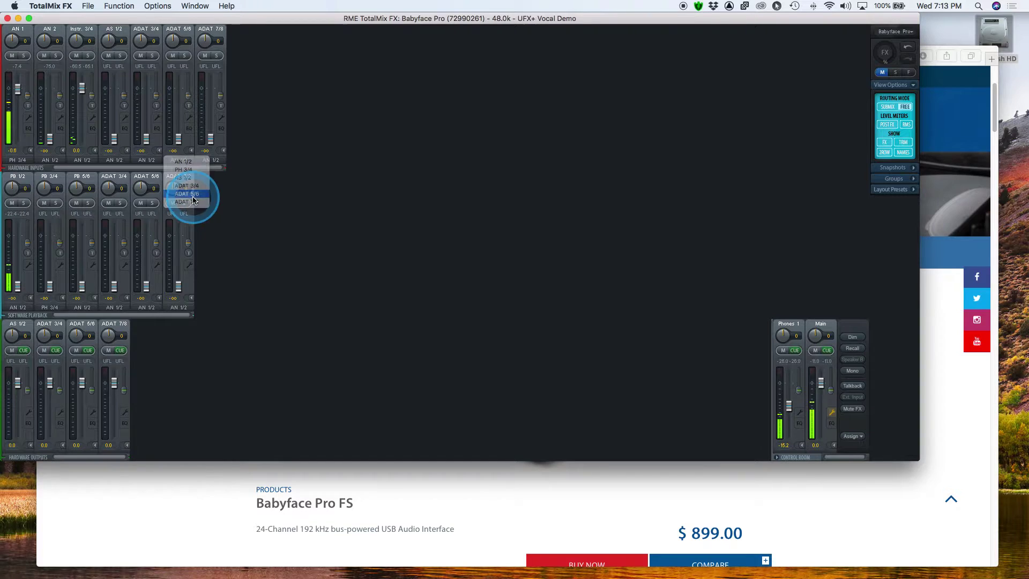
{"action": "left_click", "coordinate": [182, 176]}
{"action": "left_click", "coordinate": [182, 171]}
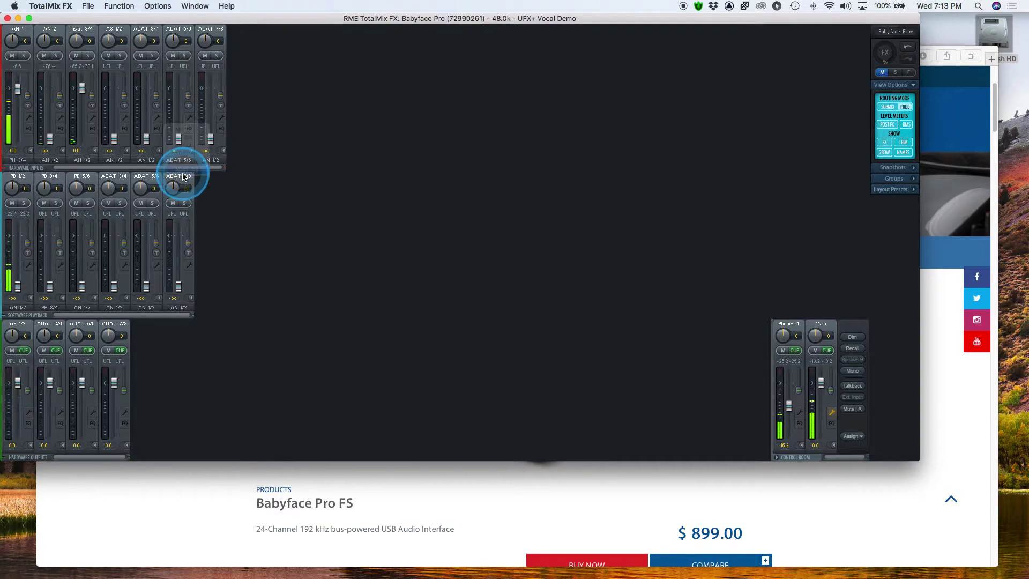
- Set the destination of the ADAT 7/8 input and the PB 1/2 playback channel to PH 3/4
{"action": "left_click", "coordinate": [213, 161]}
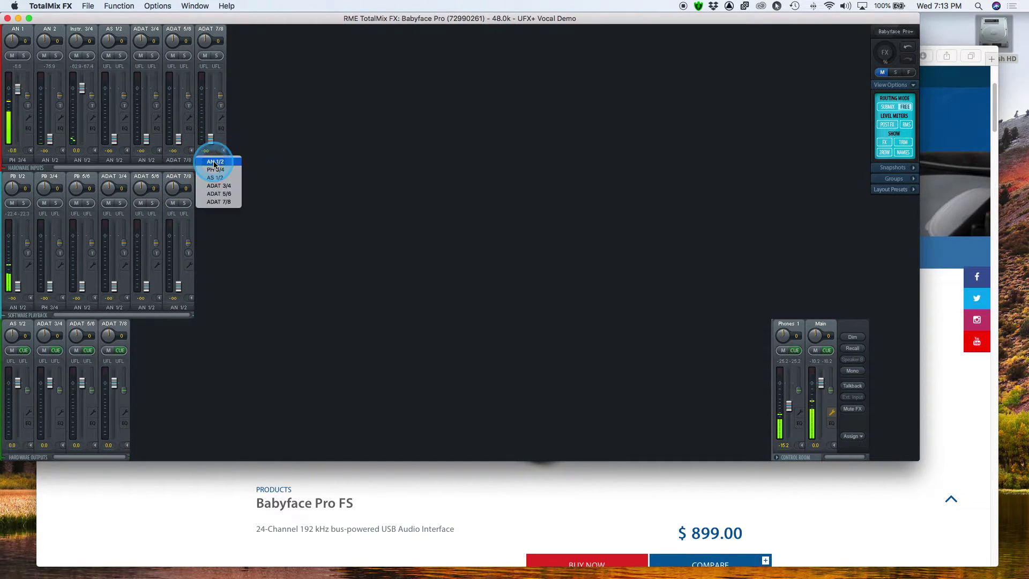
{"action": "left_click", "coordinate": [215, 169]}
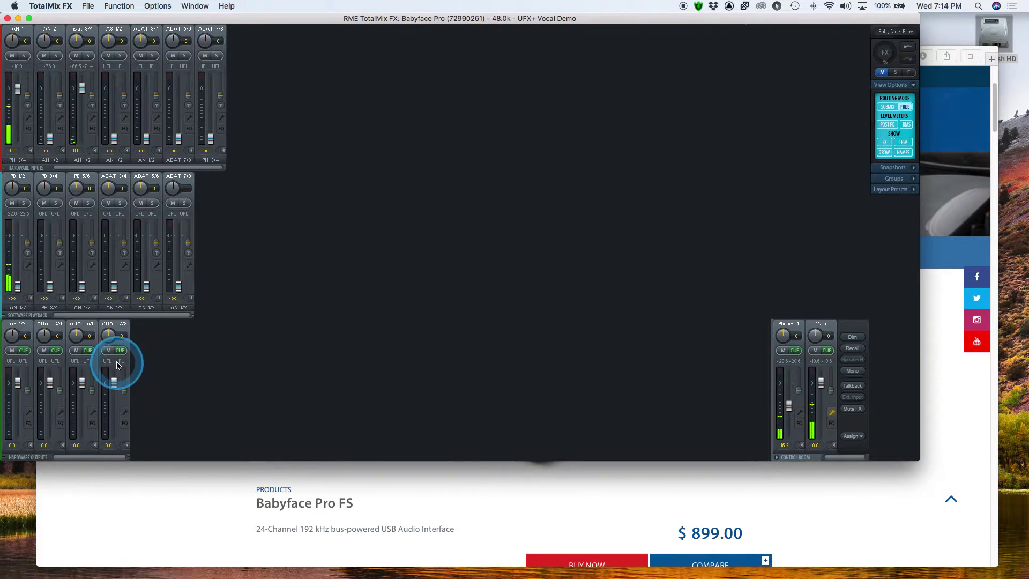
{"action": "left_click", "coordinate": [23, 309]}
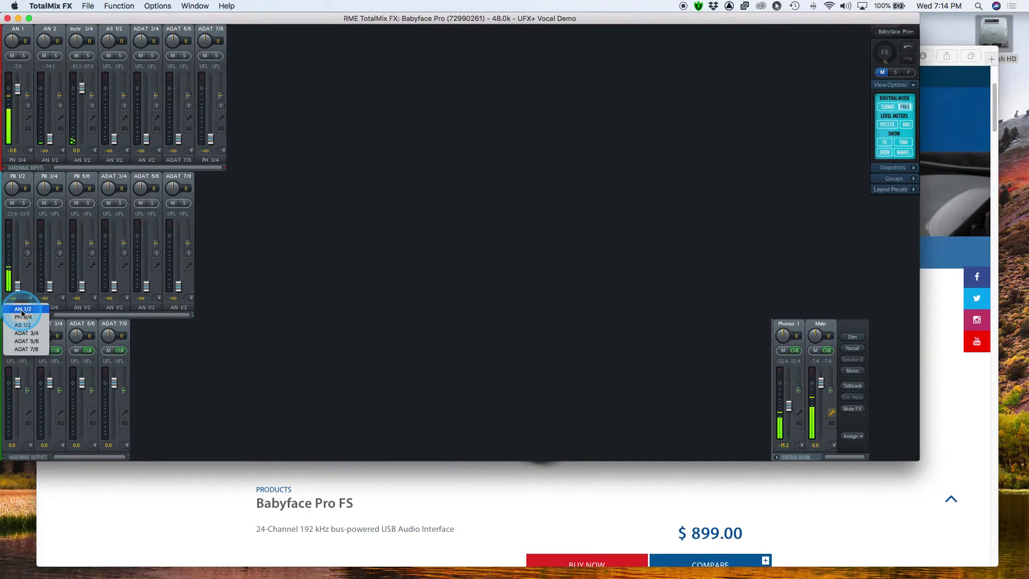
{"action": "left_click", "coordinate": [22, 317]}
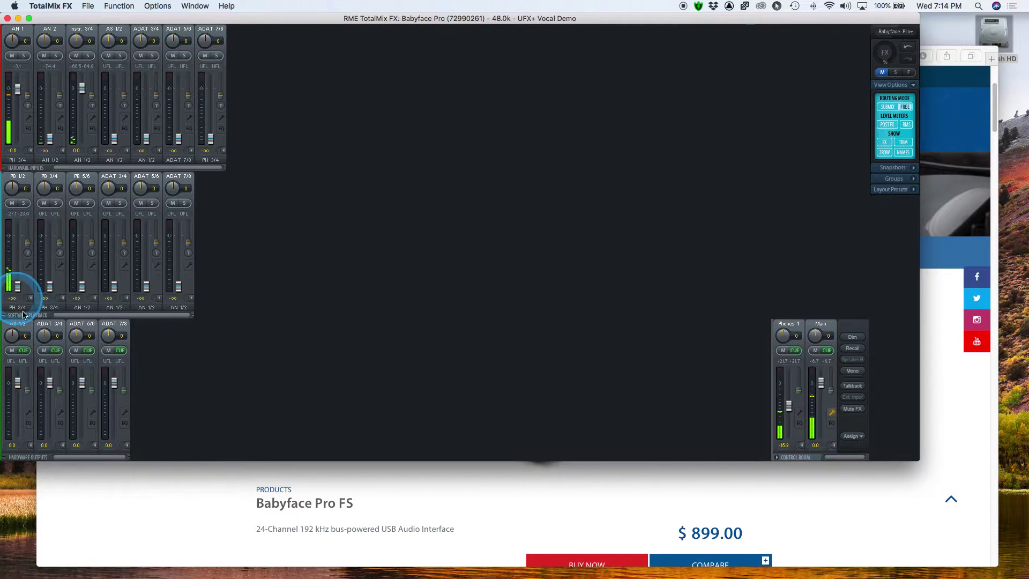
- Alternate the routing mode between Submix and Free to compare them, finishing in Submix mode
{"action": "left_click", "coordinate": [890, 107]}
{"action": "left_click", "coordinate": [897, 109]}
{"action": "left_click", "coordinate": [891, 108]}
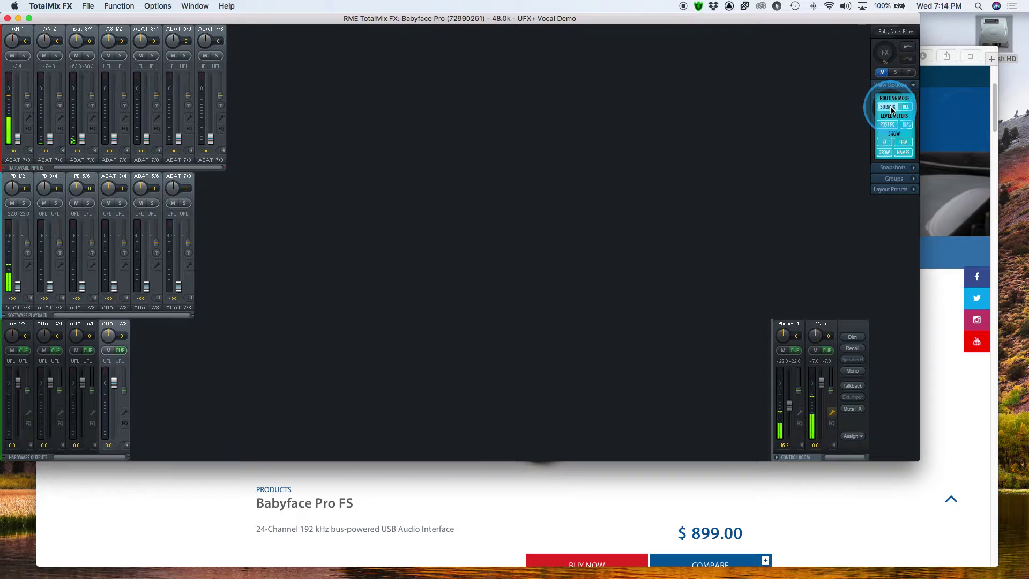
{"action": "left_click", "coordinate": [904, 107]}
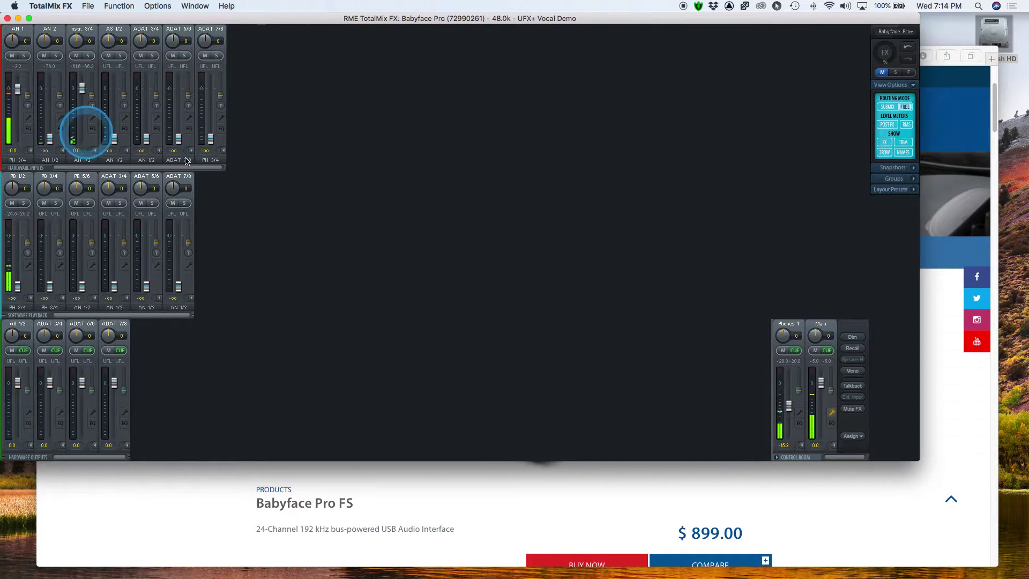
{"action": "left_click", "coordinate": [891, 108]}
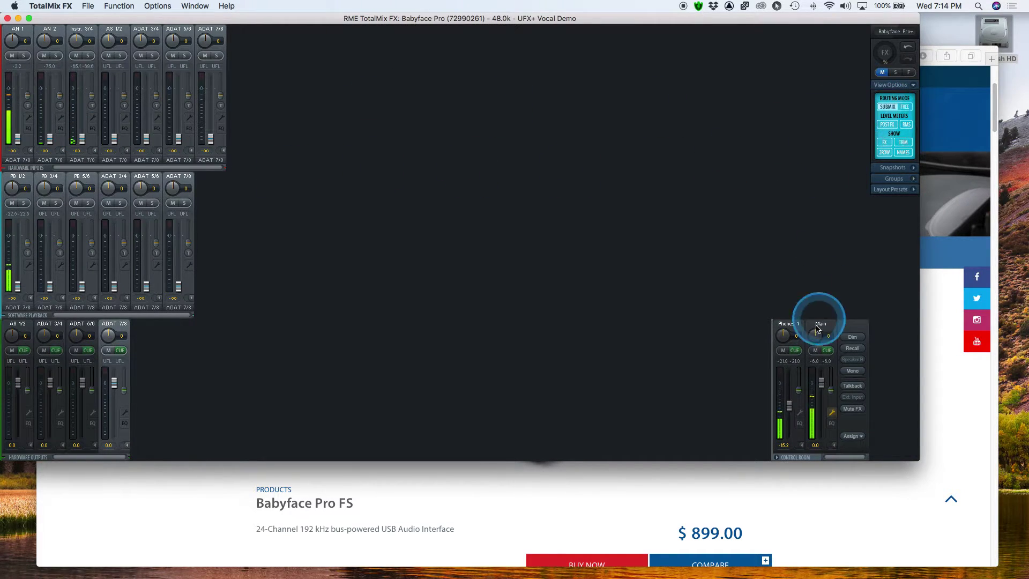
- Select the Main, Phones 1 and ADAT 7/8 outputs in turn to view each one's submix
{"action": "left_click", "coordinate": [819, 325]}
{"action": "left_click", "coordinate": [785, 334]}
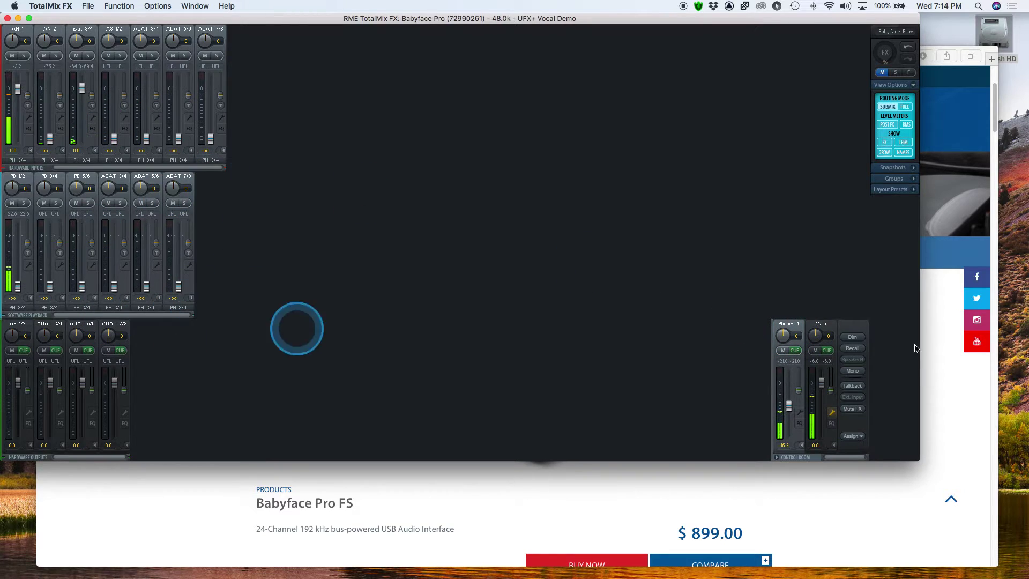
{"action": "left_click", "coordinate": [114, 327]}
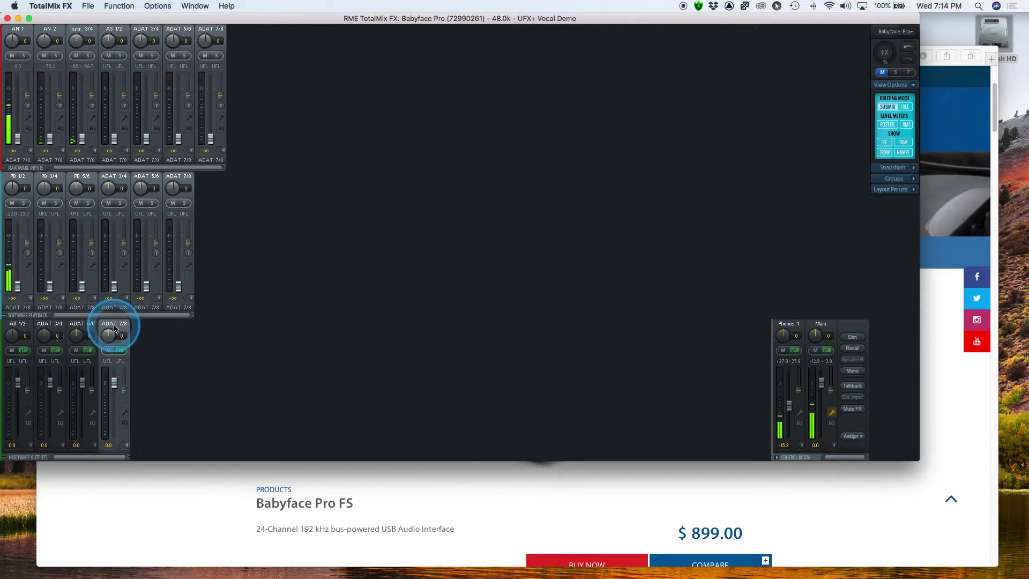
{"action": "left_click", "coordinate": [802, 145]}
{"action": "left_click", "coordinate": [911, 89]}
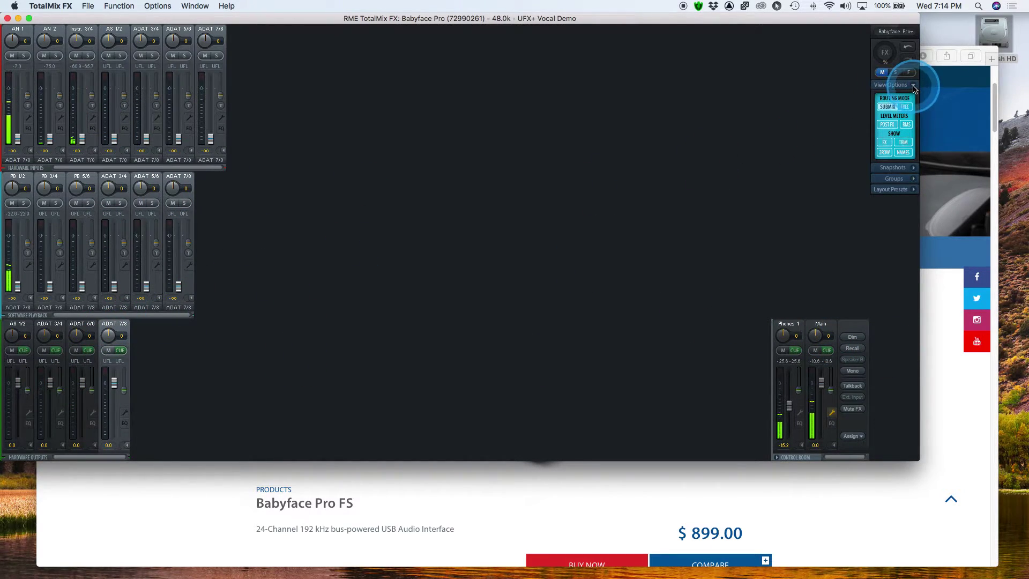
{"action": "left_click", "coordinate": [884, 124]}
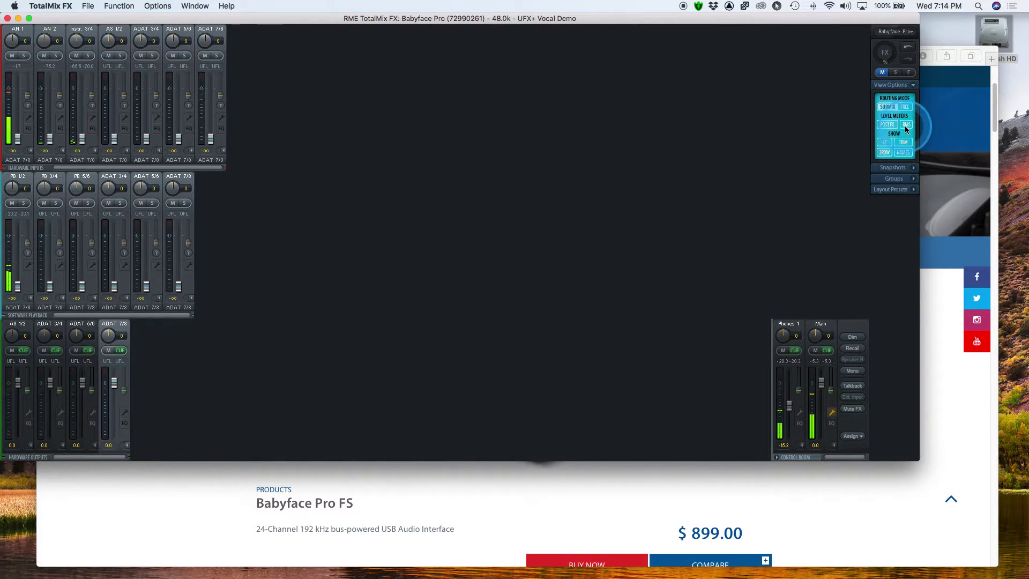
- Alternate between hiding and showing the Reverb and Echo effects section, finishing with it shown
{"action": "left_click", "coordinate": [885, 145]}
{"action": "left_click", "coordinate": [885, 144]}
{"action": "left_click", "coordinate": [885, 145]}
{"action": "left_click", "coordinate": [778, 32]}
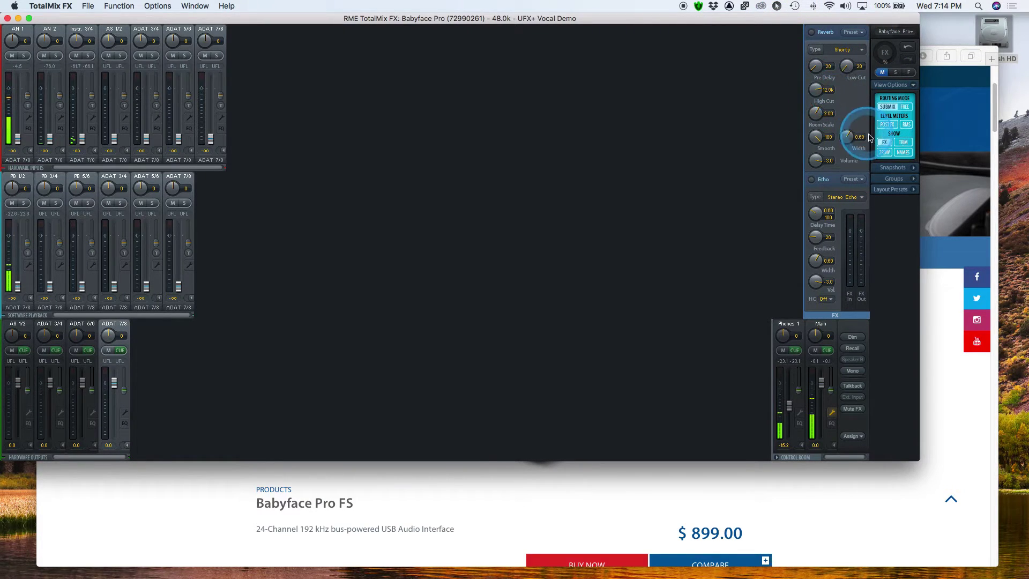
{"action": "left_click", "coordinate": [884, 142]}
{"action": "left_click", "coordinate": [874, 49]}
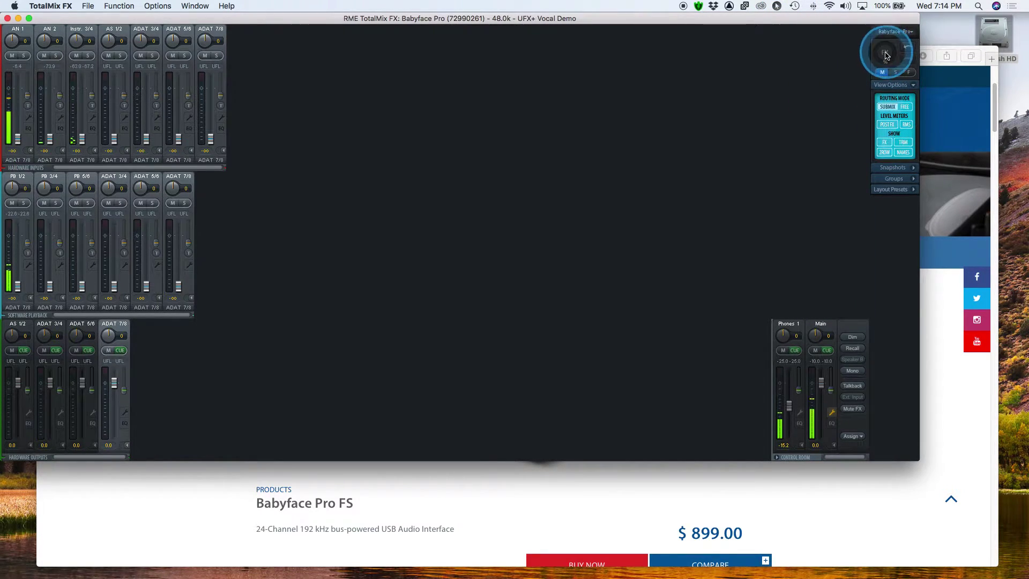
{"action": "left_click", "coordinate": [885, 53]}
{"action": "double_click", "coordinate": [886, 55]}
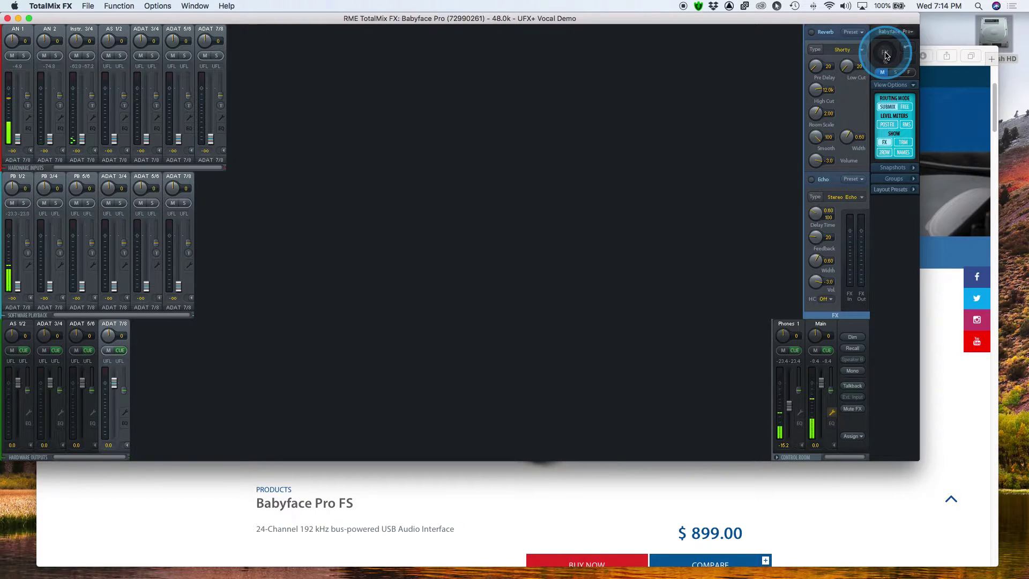
- Turn on Trim for all channels to view its effect on the faders, and turn it off again
{"action": "left_click", "coordinate": [902, 142]}
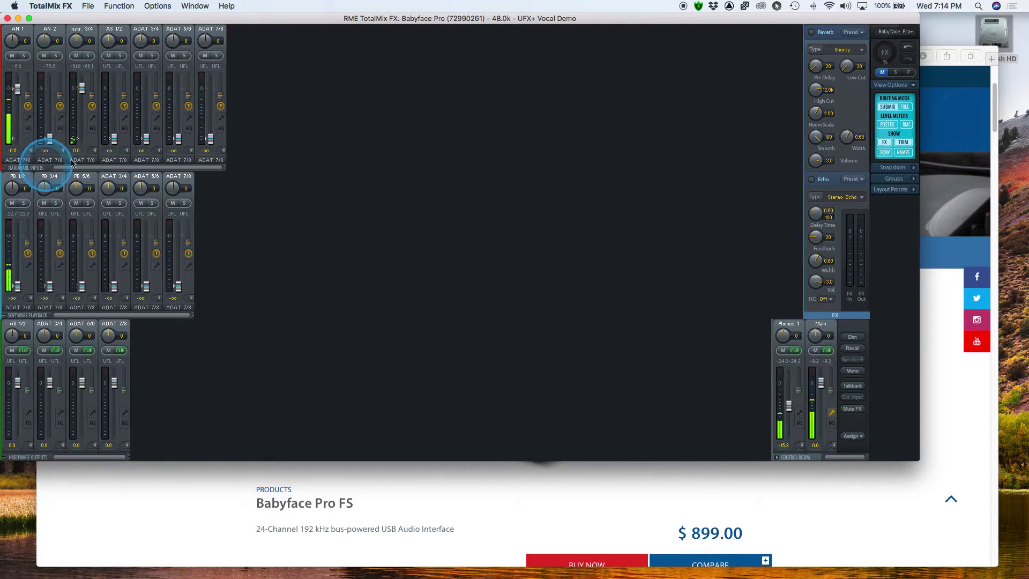
{"action": "left_click", "coordinate": [13, 283]}
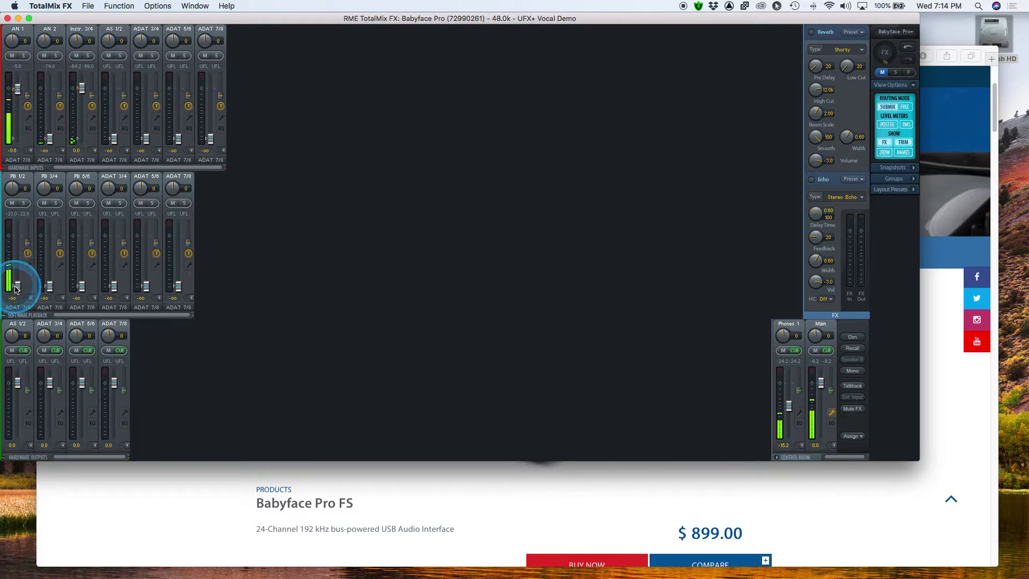
{"action": "left_click", "coordinate": [328, 218]}
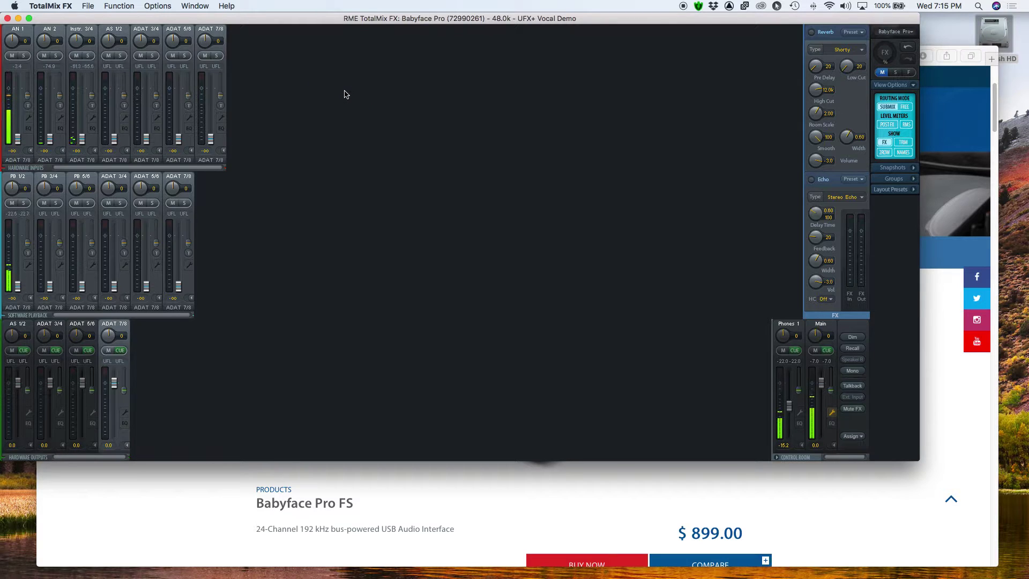
- Try the two-row mixer layout, return to three rows, and narrow the mixer window slightly on its left side
{"action": "left_click", "coordinate": [886, 153]}
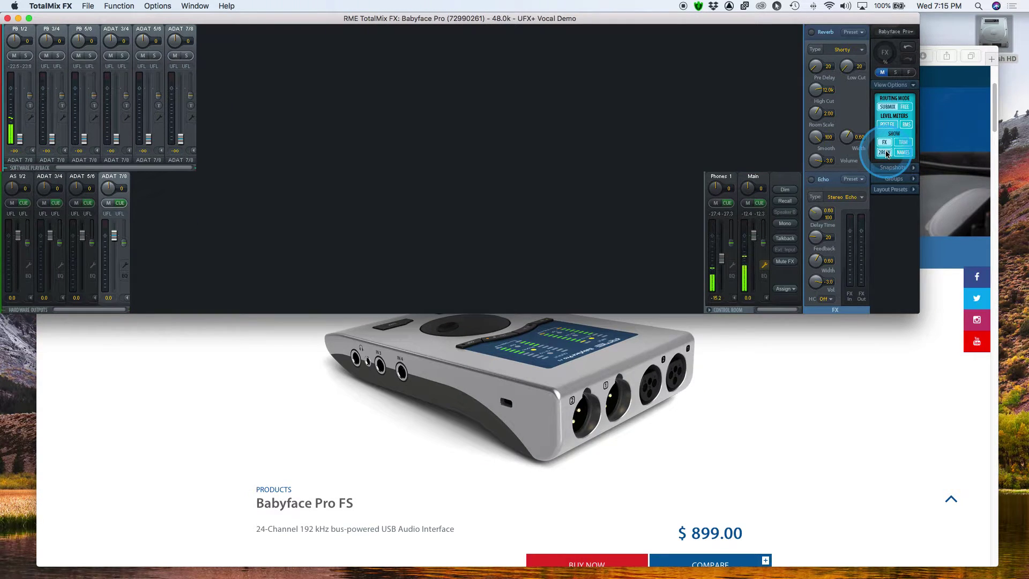
{"action": "left_click", "coordinate": [886, 152]}
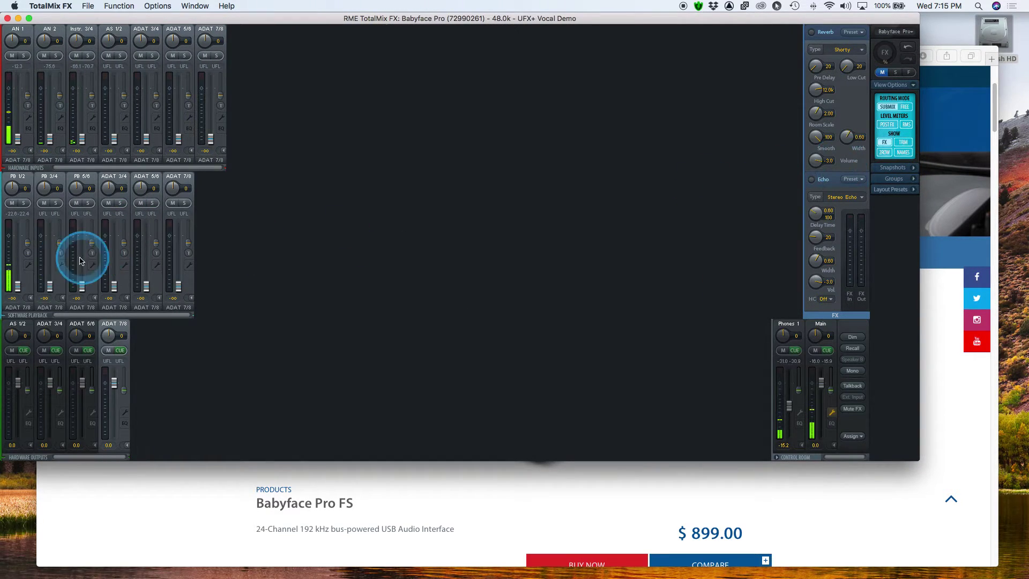
{"action": "left_click_drag", "start_coordinate": [3, 263], "coordinate": [36, 263]}
{"action": "left_click", "coordinate": [938, 164]}
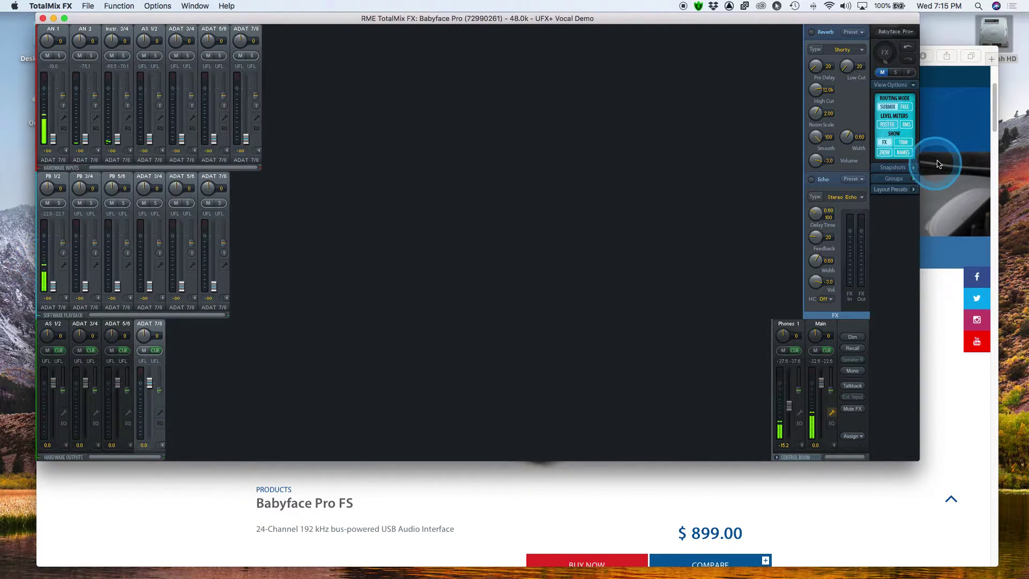
- Lay out the hardware inputs and software playback side by side in the two-row view, and restore the three-row layout
{"action": "left_click", "coordinate": [885, 153]}
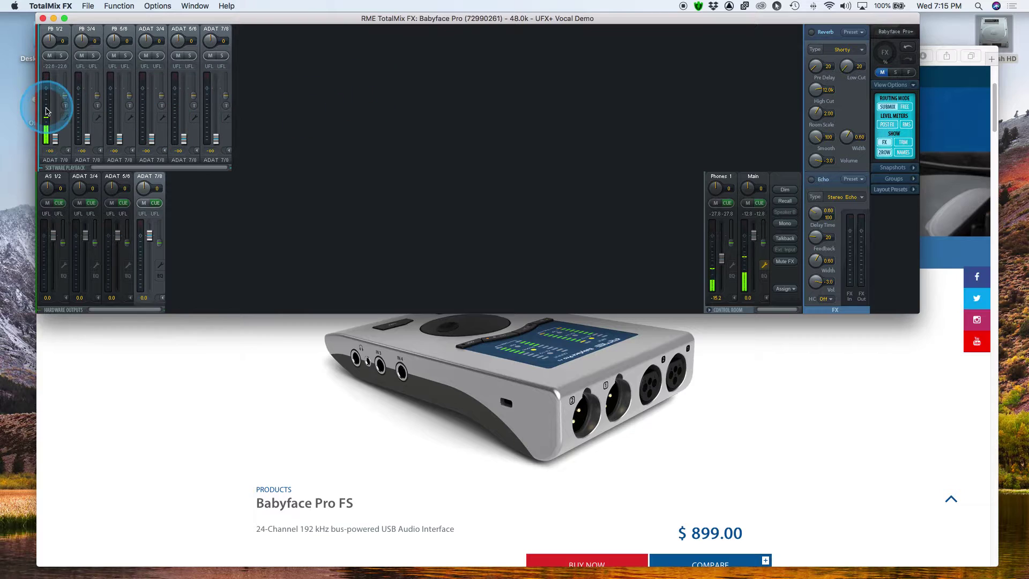
{"action": "left_click_drag", "start_coordinate": [38, 104], "coordinate": [305, 102]}
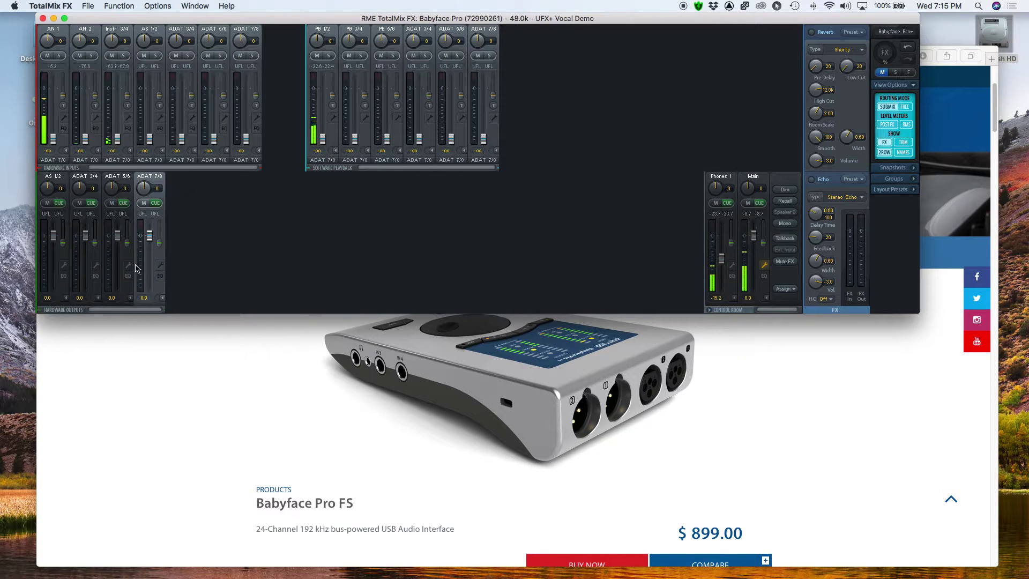
{"action": "left_click", "coordinate": [885, 152]}
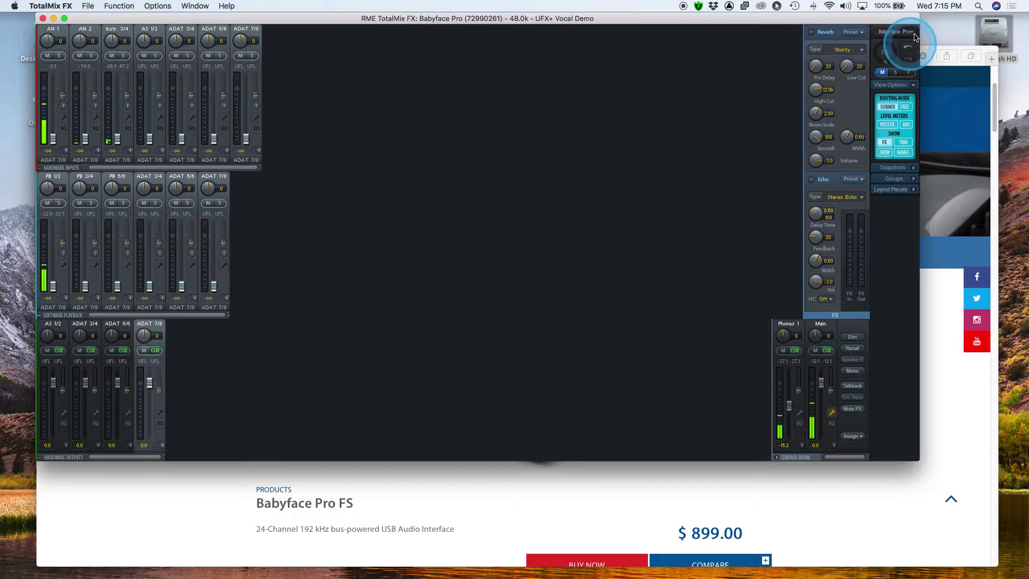
- Hide the effects section and load the BFP Demo snapshot with the Main output's submix selected
{"action": "left_click", "coordinate": [884, 142]}
{"action": "left_click", "coordinate": [914, 167]}
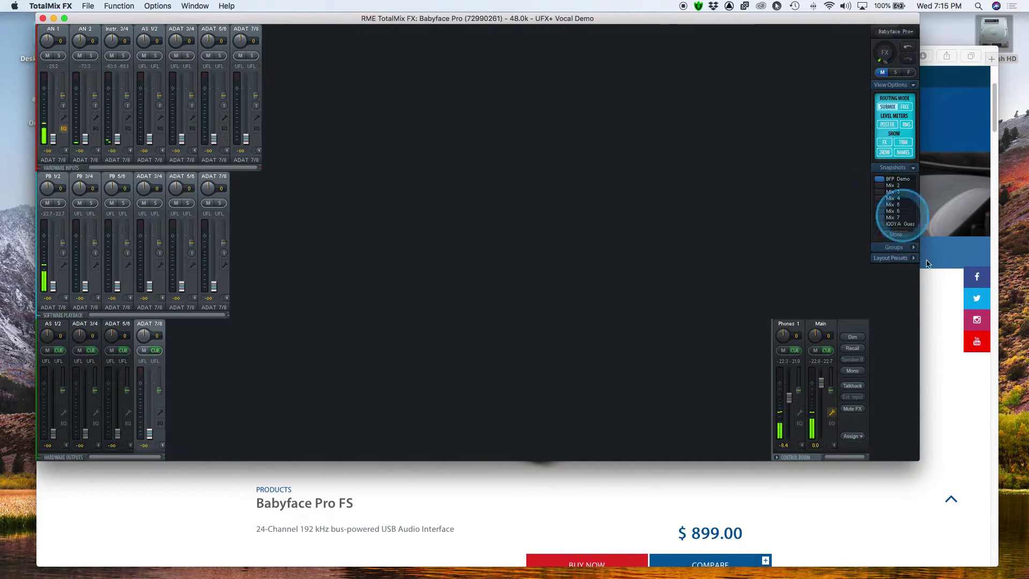
{"action": "left_click", "coordinate": [825, 327]}
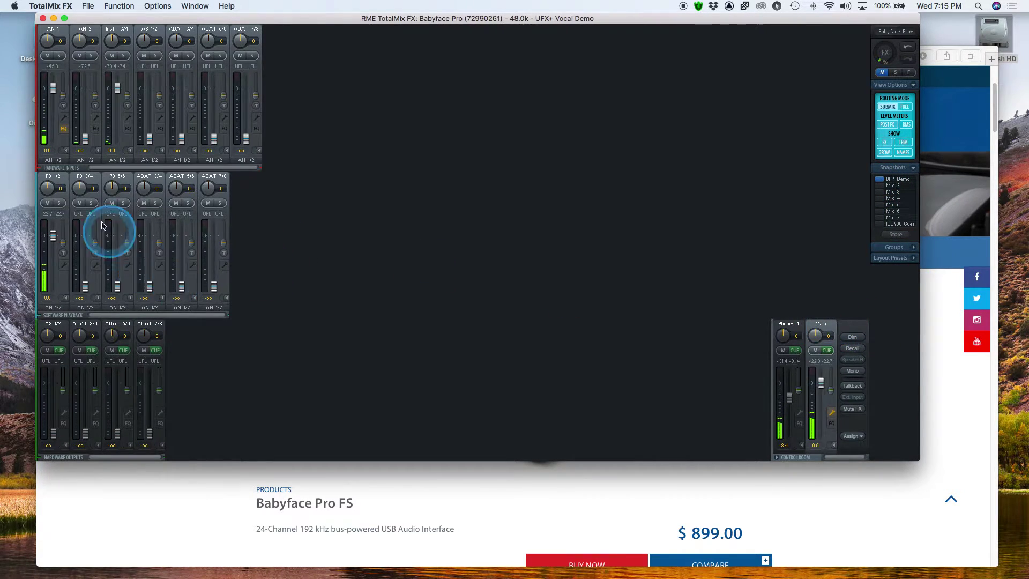
- Mute the PB 1/2 playback channel and store the mix in the Mix 2 snapshot slot
{"action": "left_click", "coordinate": [790, 327]}
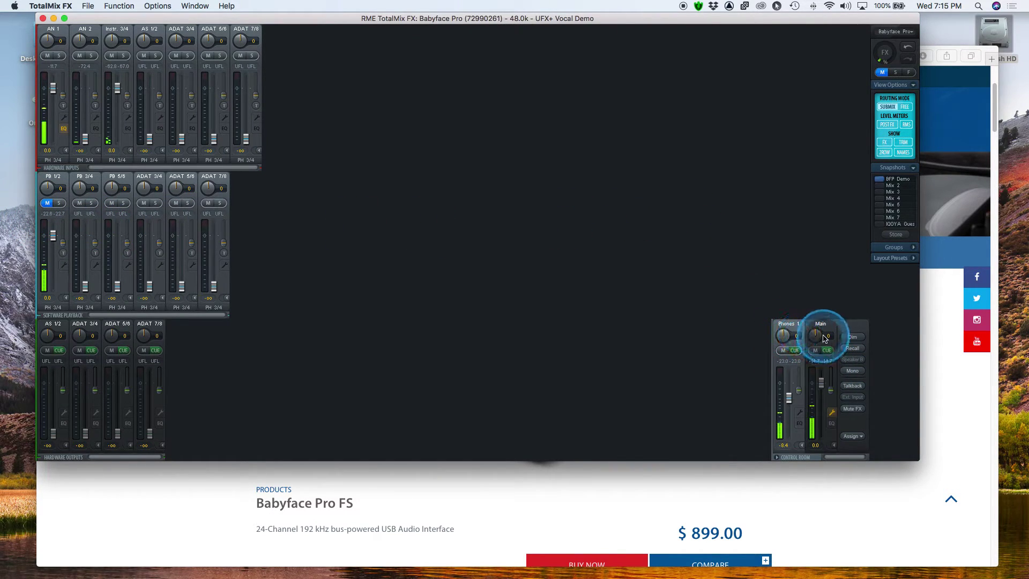
{"action": "left_click", "coordinate": [823, 334]}
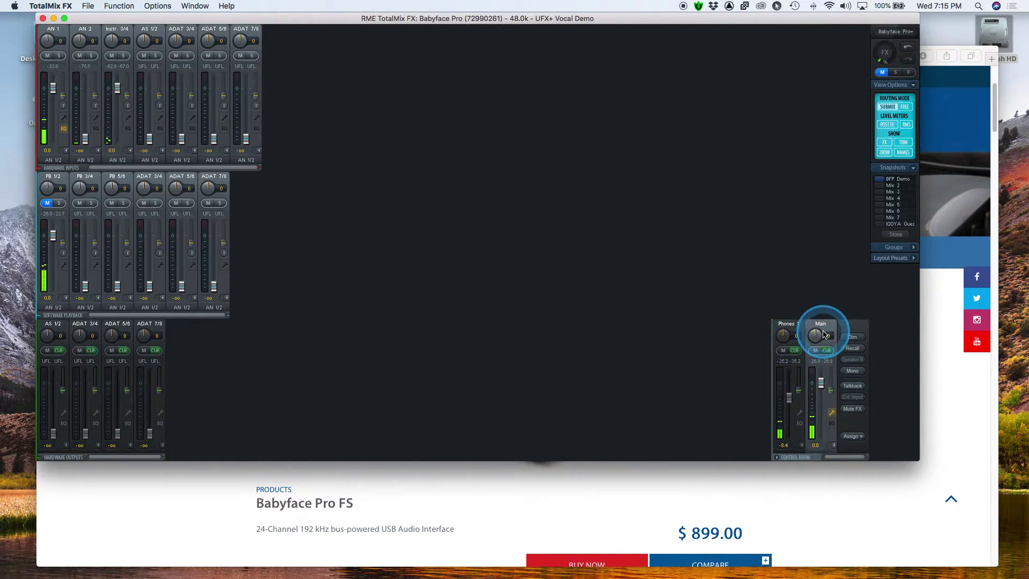
{"action": "left_click", "coordinate": [896, 236]}
{"action": "left_click", "coordinate": [881, 187]}
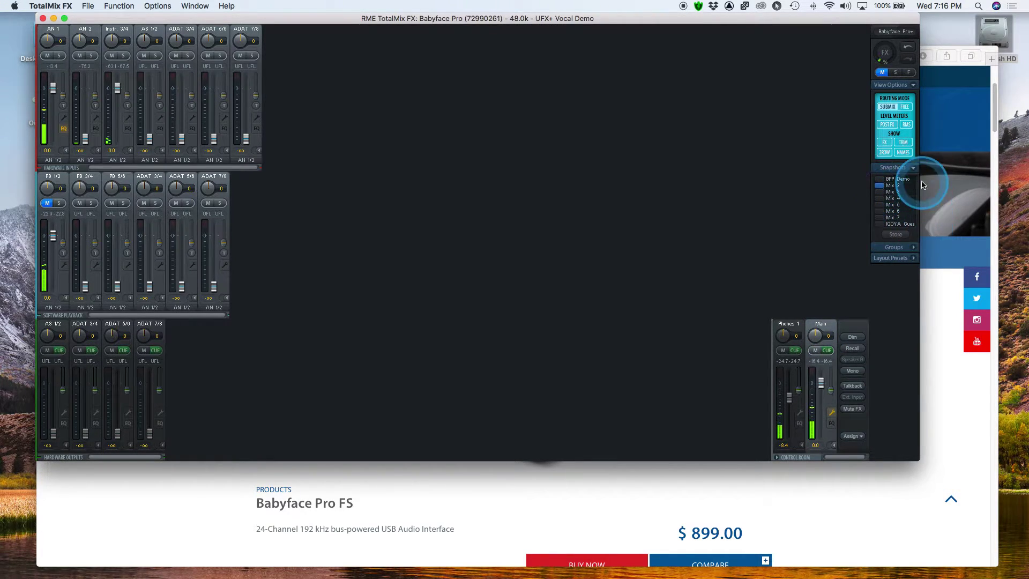
- Expand the channel groups in place of the snapshots, and split the AS 1/2, ADAT 3/4 and ADAT 5/6 outputs into mono channels
{"action": "left_click", "coordinate": [913, 168]}
{"action": "left_click", "coordinate": [913, 179]}
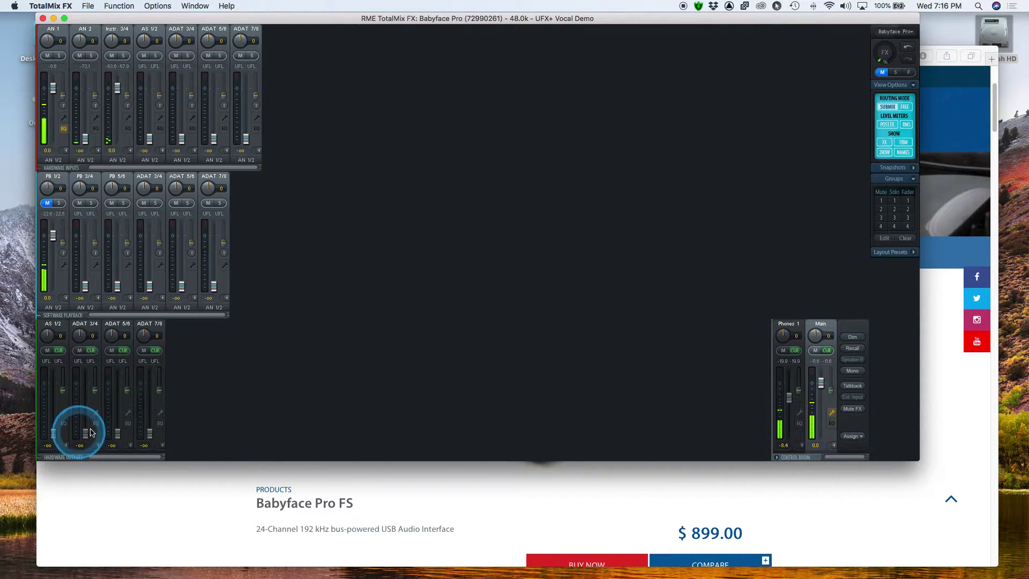
{"action": "left_click", "coordinate": [63, 413]}
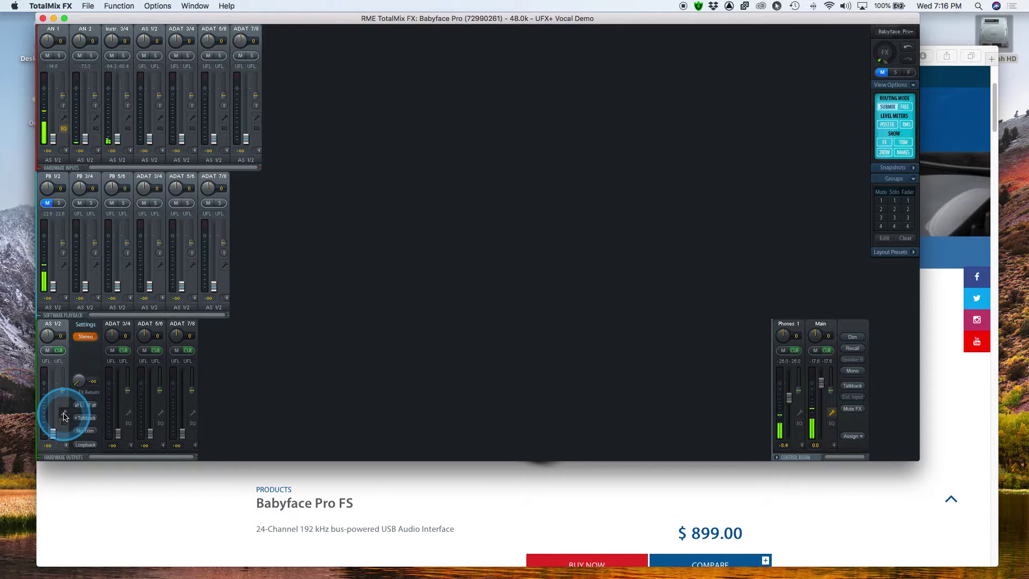
{"action": "left_click", "coordinate": [85, 336]}
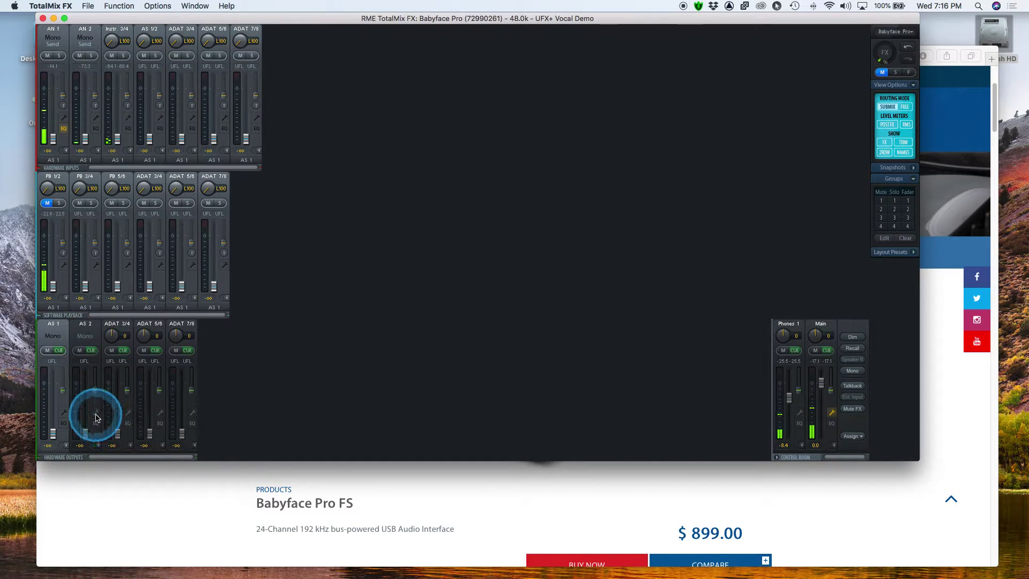
{"action": "left_click", "coordinate": [128, 413]}
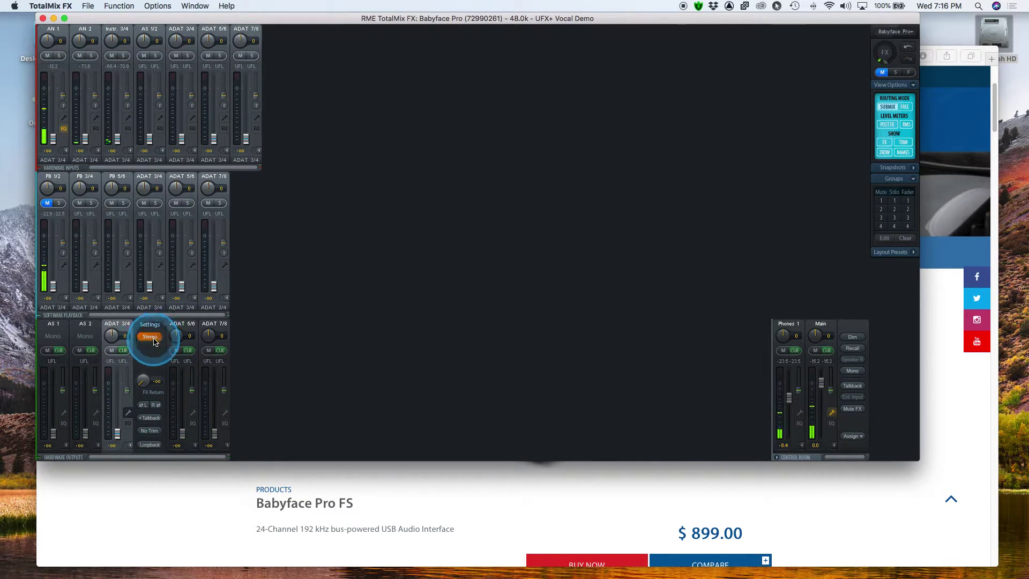
{"action": "left_click", "coordinate": [154, 343]}
{"action": "left_click", "coordinate": [193, 413]}
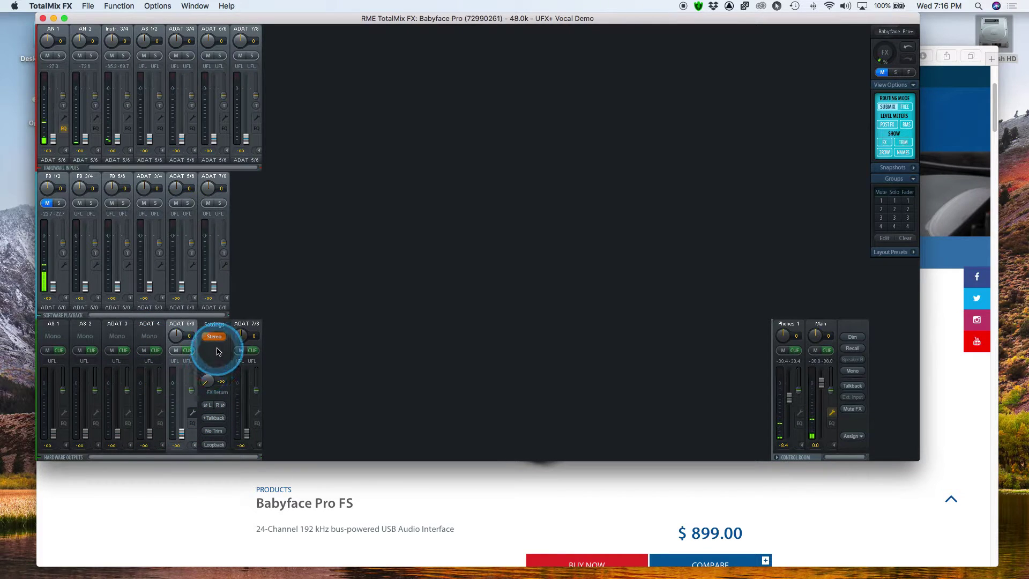
{"action": "left_click", "coordinate": [214, 337]}
- Select the AS 1, AS 2, ADAT 3, ADAT 4 and ADAT 5 outputs in turn, ending on AS 1
{"action": "left_click", "coordinate": [52, 328]}
{"action": "left_click", "coordinate": [85, 328]}
{"action": "left_click", "coordinate": [117, 328]}
{"action": "left_click", "coordinate": [150, 329]}
{"action": "left_click", "coordinate": [181, 329]}
{"action": "left_click", "coordinate": [52, 336]}
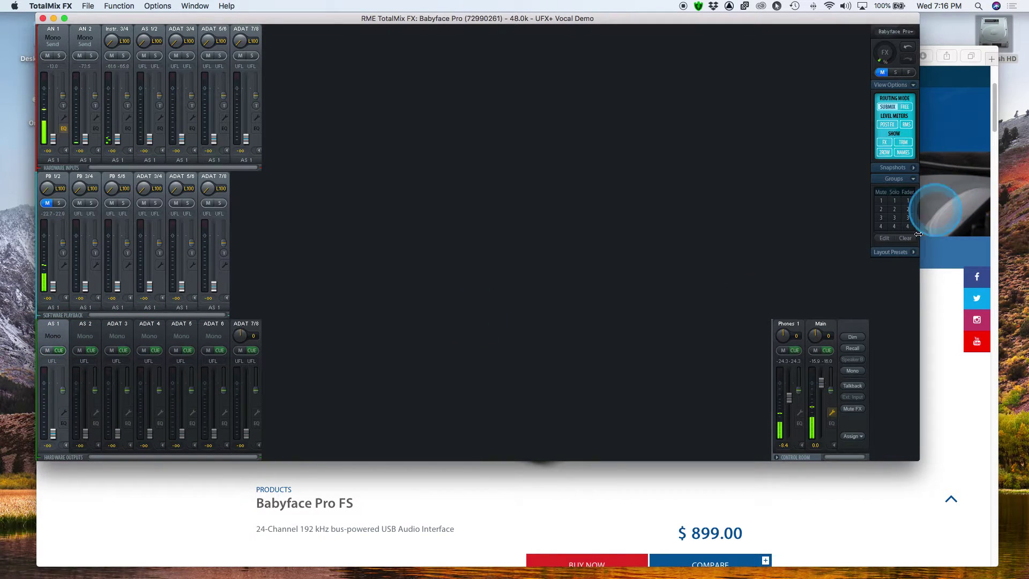
- Create fader group 1 from the AS 1, AS 2, ADAT 3, ADAT 4 and ADAT 5 output faders
{"action": "left_click", "coordinate": [885, 239]}
{"action": "left_click", "coordinate": [907, 201]}
{"action": "left_click", "coordinate": [53, 433]}
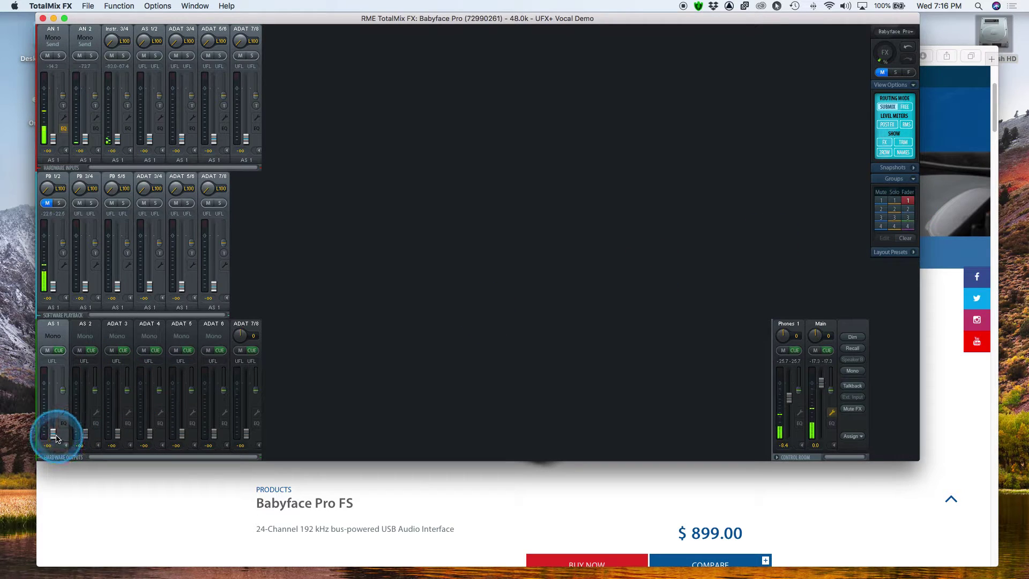
{"action": "left_click", "coordinate": [85, 435]}
{"action": "left_click", "coordinate": [118, 433]}
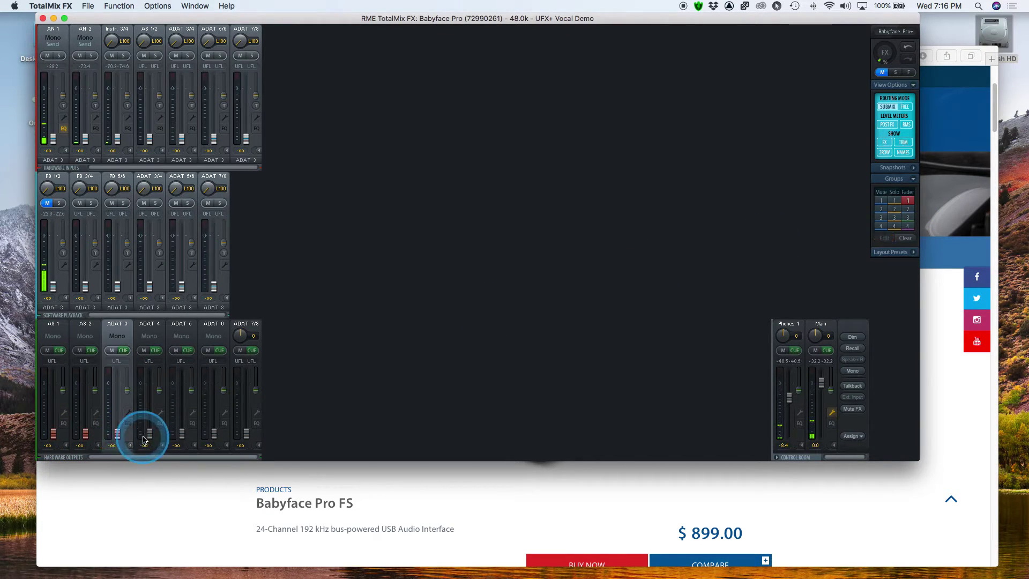
{"action": "left_click", "coordinate": [149, 433]}
{"action": "left_click", "coordinate": [175, 440]}
{"action": "left_click", "coordinate": [886, 238]}
- Raise the grouped output faders together to about -4.8 dB and deactivate fader group 1
{"action": "left_click_drag", "start_coordinate": [182, 435], "coordinate": [186, 396]}
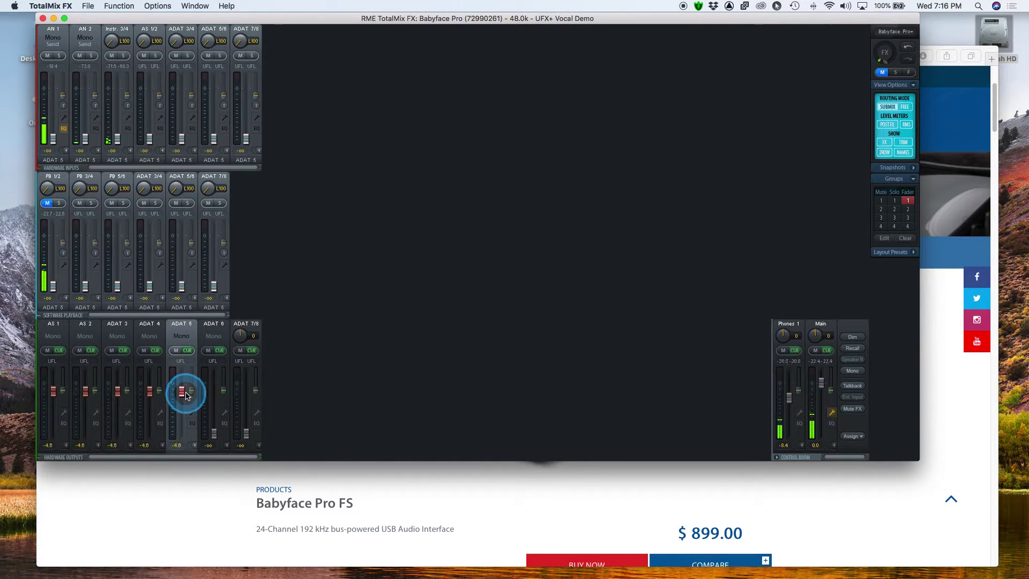
{"action": "left_click_drag", "start_coordinate": [919, 209], "coordinate": [920, 210]}
{"action": "left_click", "coordinate": [909, 202]}
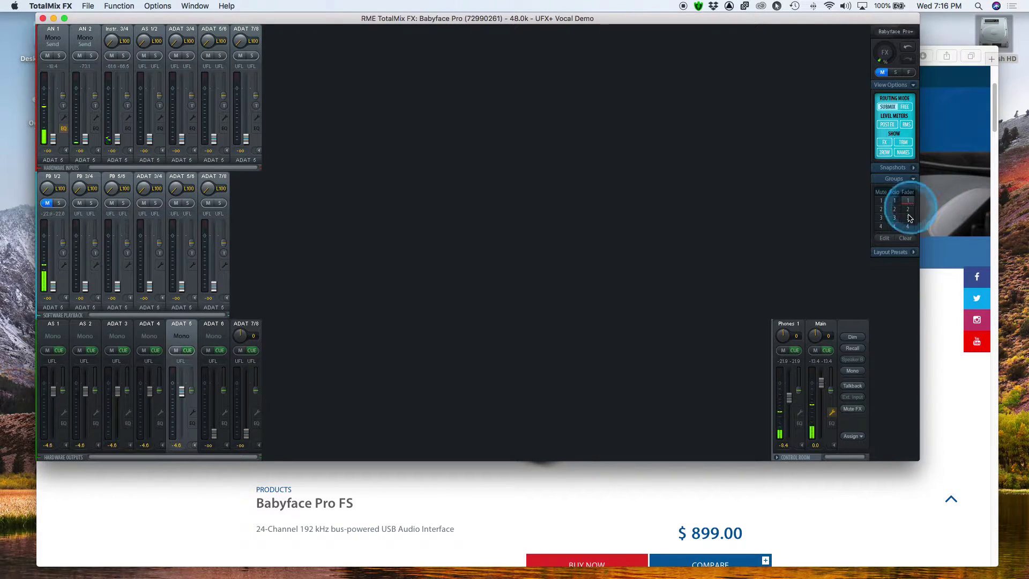
- Offset the ungrouped output faders individually, then move them together with fader group 1 until ADAT 5 is at 0.0 dB and deactivate the group
{"action": "scroll", "coordinate": [86, 395], "scroll_direction": "down", "scroll_amount": 3}
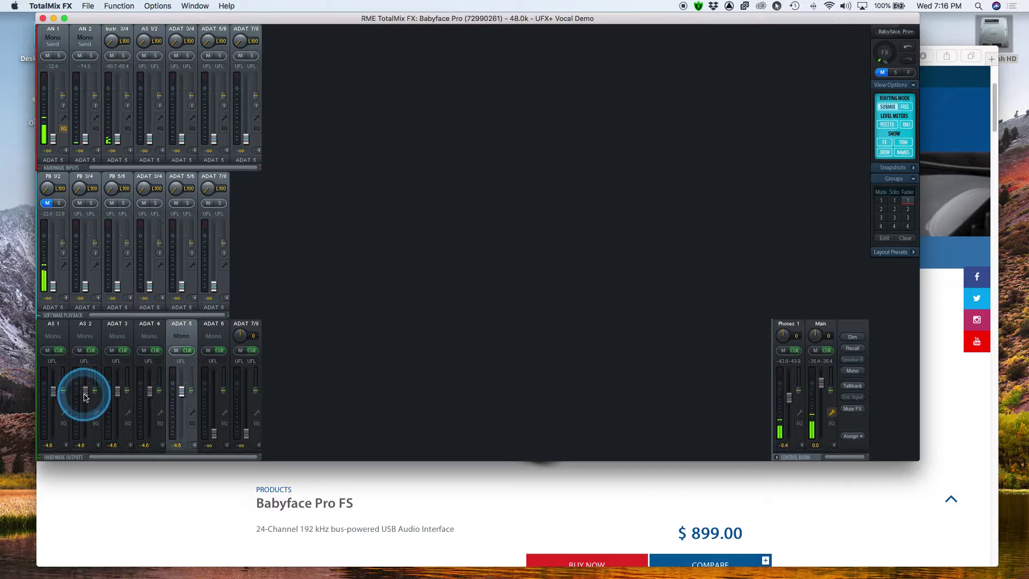
{"action": "left_click", "coordinate": [81, 395]}
{"action": "left_click_drag", "start_coordinate": [118, 395], "coordinate": [181, 388]}
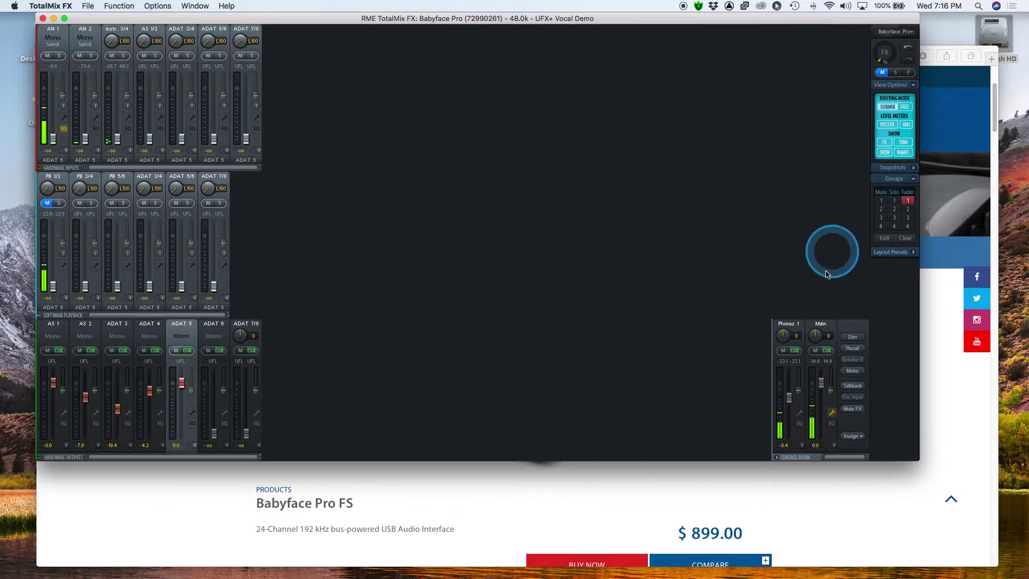
{"action": "left_click", "coordinate": [908, 203]}
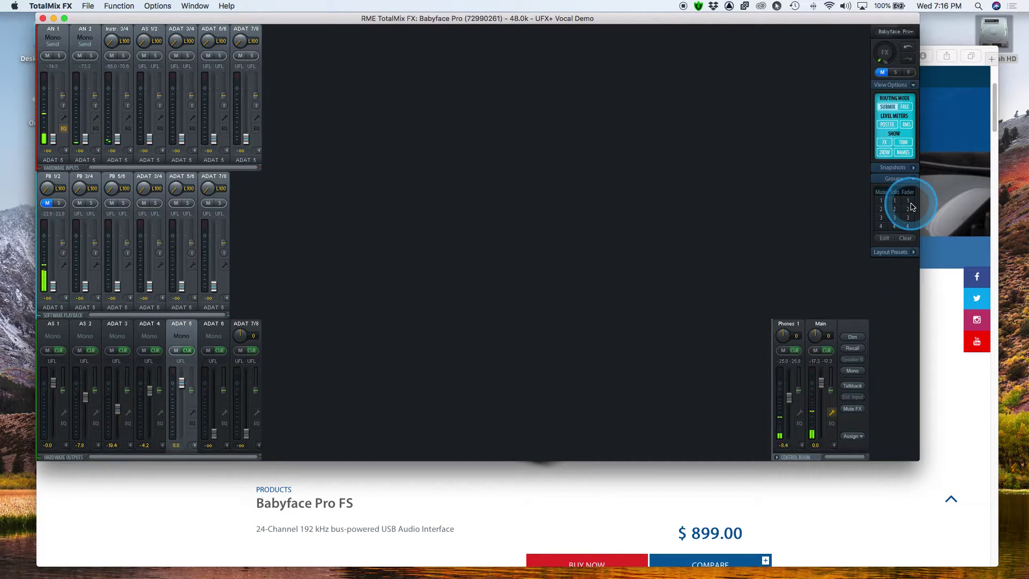
- Create solo group 1 from the PB 1/2, PB 3/4 and PB 5/6 playback channels and toggle the group
{"action": "left_click", "coordinate": [898, 201]}
{"action": "left_click", "coordinate": [898, 201]}
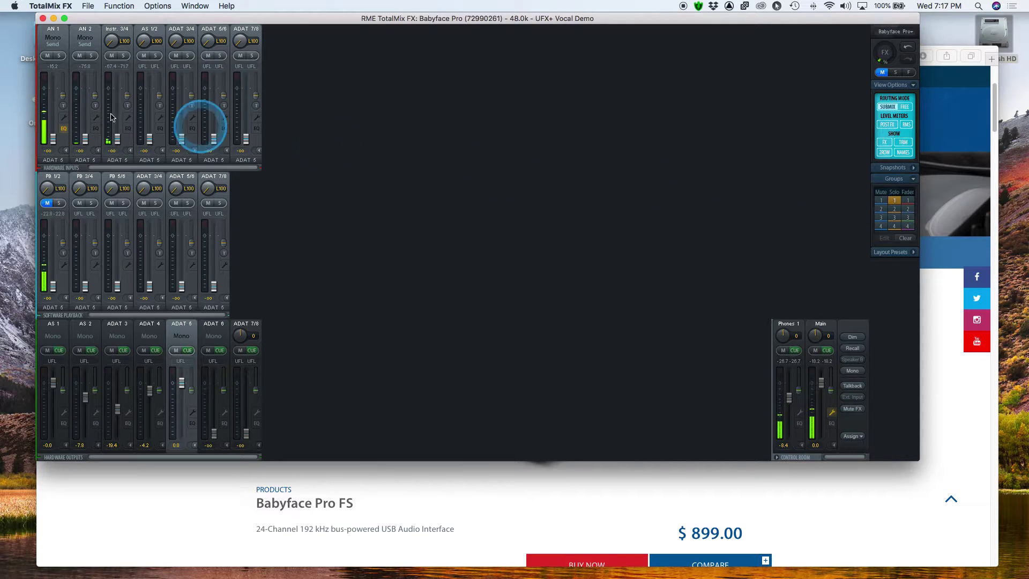
{"action": "left_click", "coordinate": [59, 203]}
{"action": "left_click", "coordinate": [91, 203]}
{"action": "left_click", "coordinate": [123, 203]}
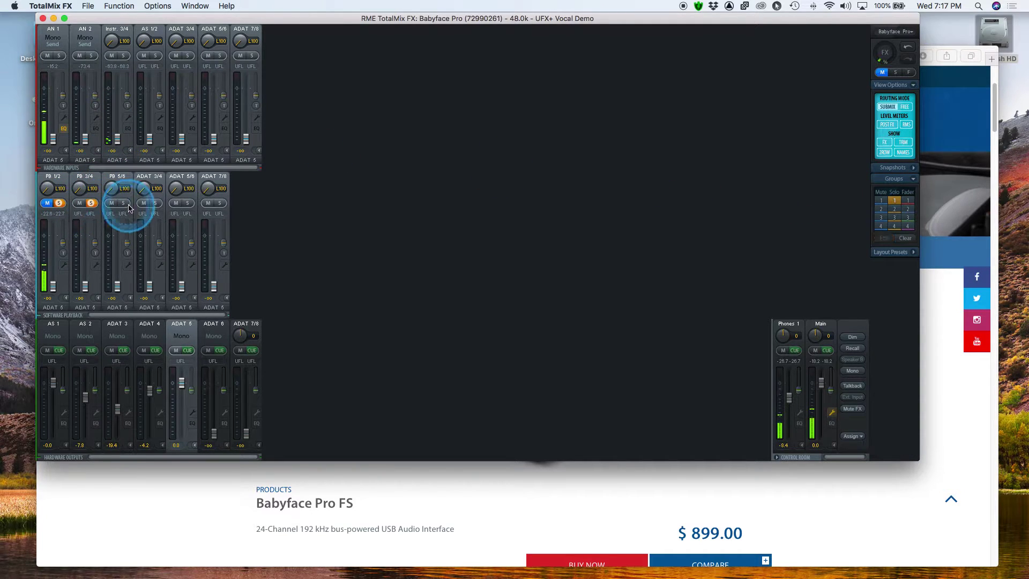
{"action": "left_click", "coordinate": [885, 239]}
{"action": "left_click", "coordinate": [897, 201]}
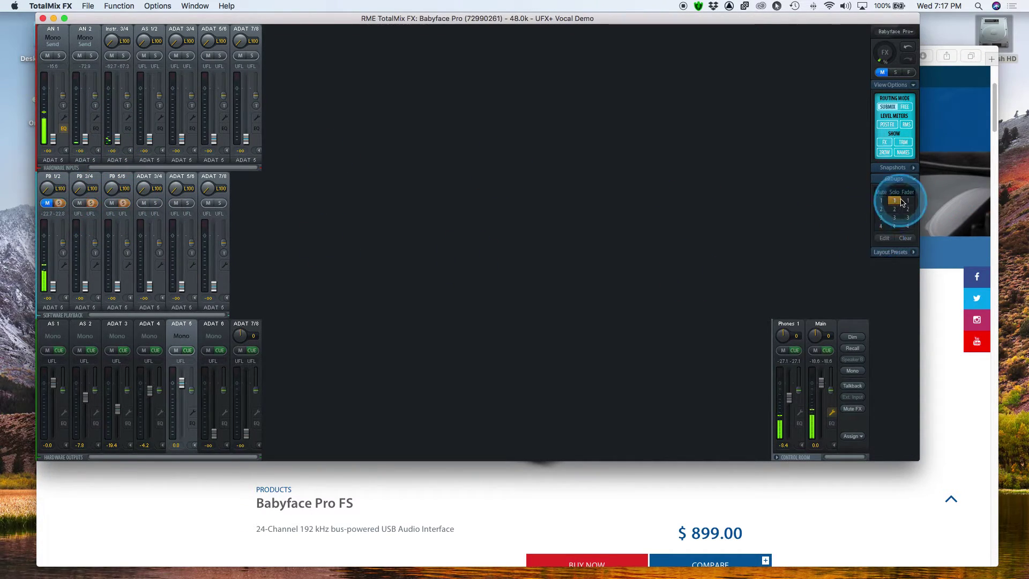
- Deactivate solo group 1 and raise the AN 2 input to about -11.9 dB in the Main submix
{"action": "left_click", "coordinate": [897, 202]}
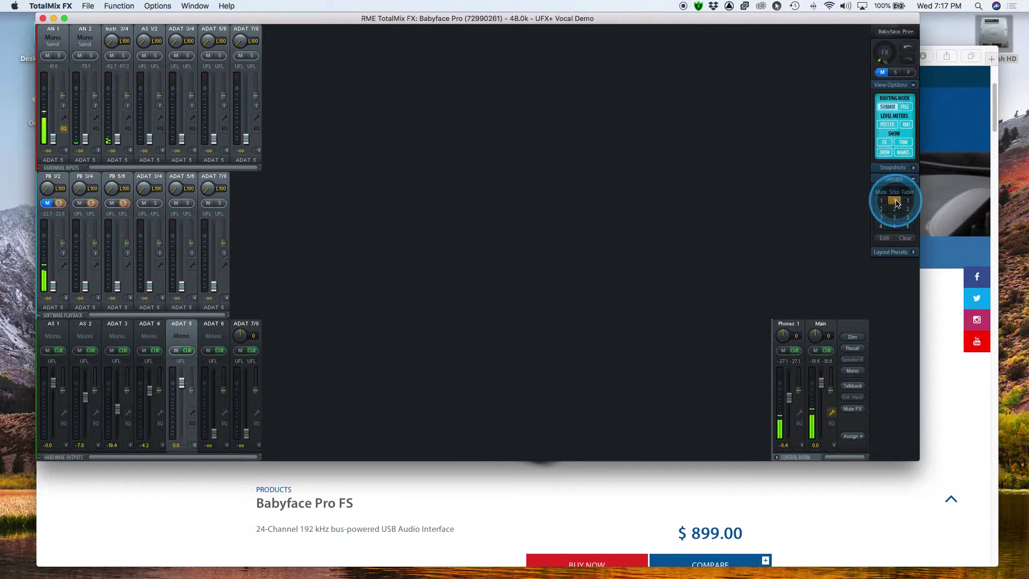
{"action": "left_click", "coordinate": [897, 201]}
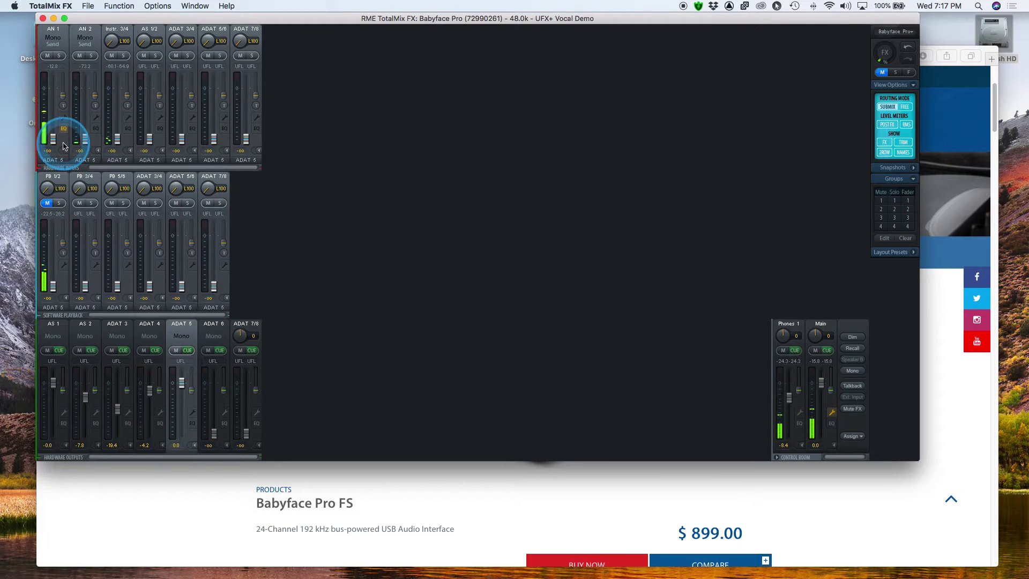
{"action": "left_click", "coordinate": [819, 324]}
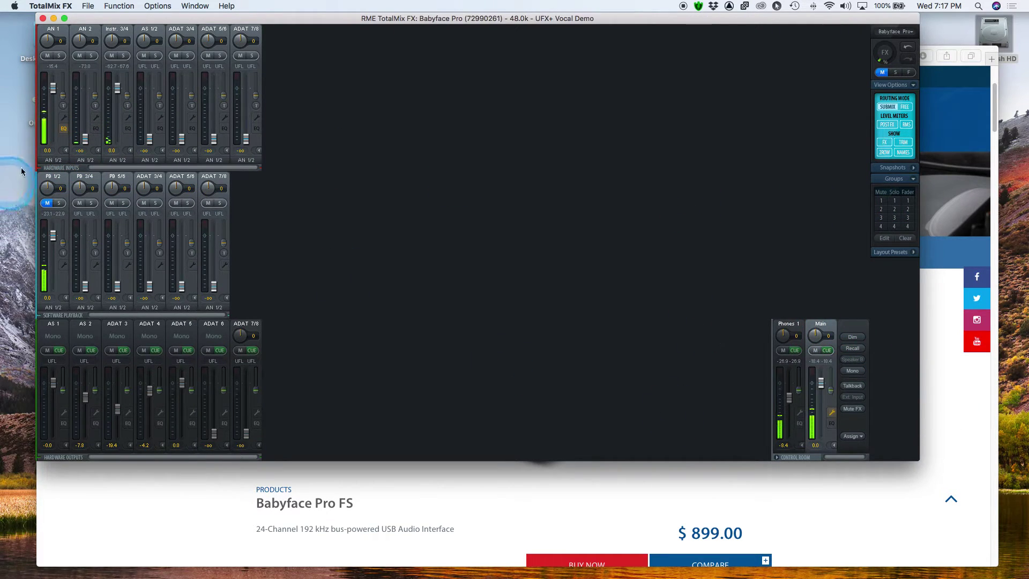
{"action": "left_click_drag", "start_coordinate": [86, 135], "coordinate": [86, 111]}
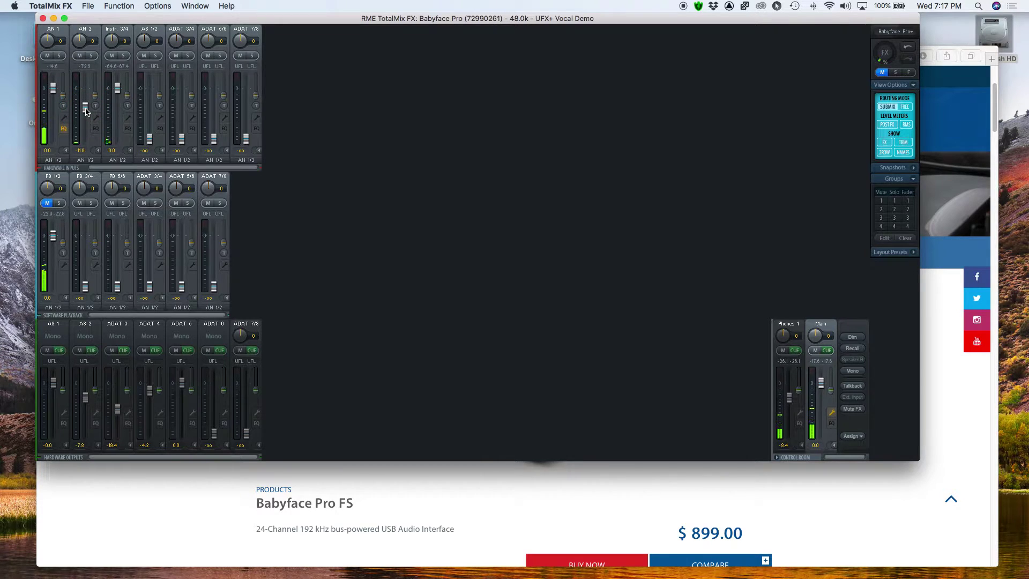
- Redefine solo group 1 with the AN 1 and AN 2 hardware inputs and finish group editing
{"action": "left_click", "coordinate": [885, 238]}
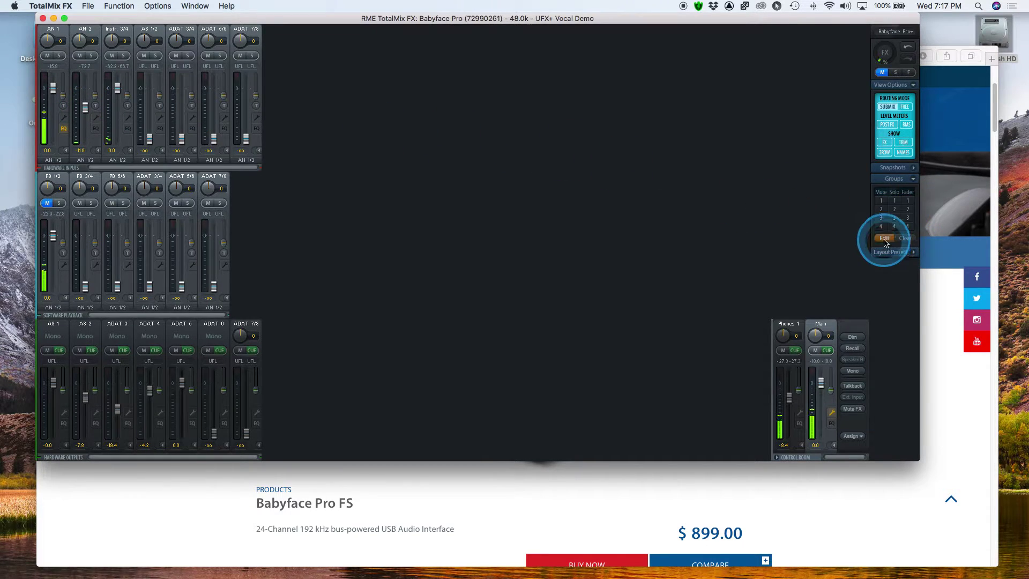
{"action": "left_click", "coordinate": [894, 201]}
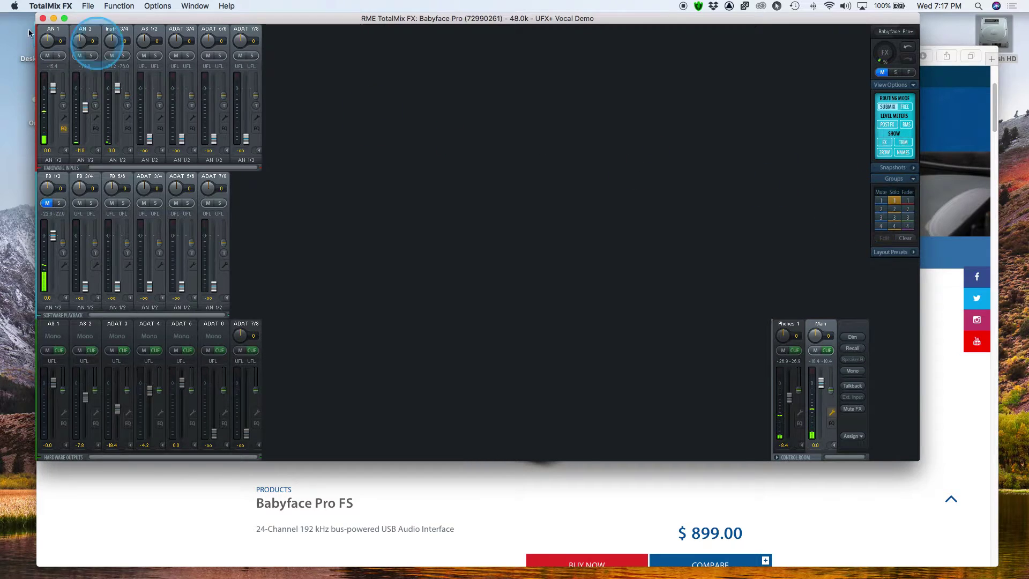
{"action": "left_click", "coordinate": [59, 55]}
{"action": "left_click", "coordinate": [91, 55]}
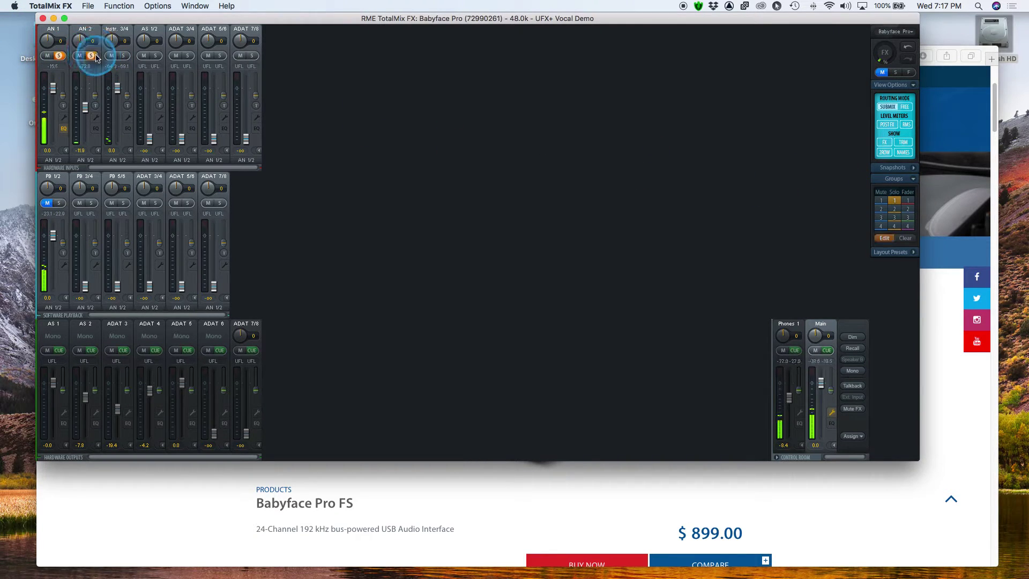
{"action": "left_click", "coordinate": [880, 238]}
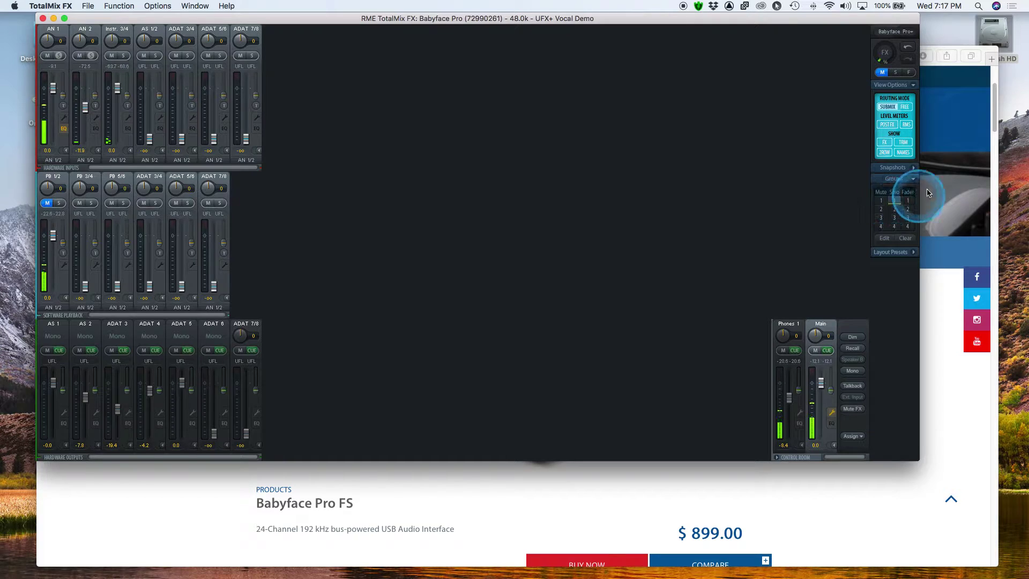
- Expand the layout presets in place of the groups, and compare the Reset and Vocal Demo presets on the Fireface UFX+ mixer
{"action": "left_click", "coordinate": [913, 179]}
{"action": "left_click", "coordinate": [914, 189]}
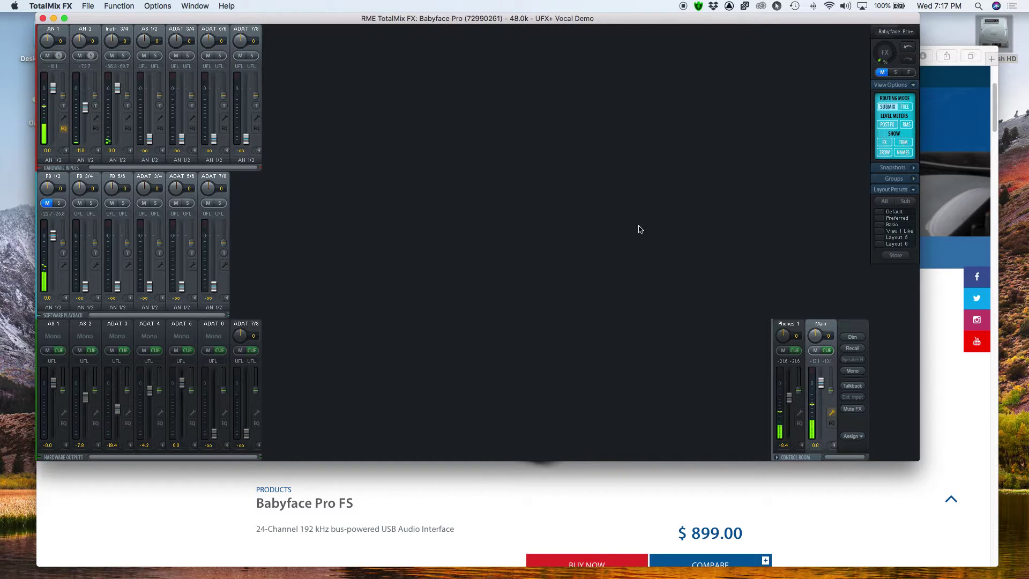
{"action": "left_click", "coordinate": [894, 31]}
{"action": "left_click", "coordinate": [906, 41]}
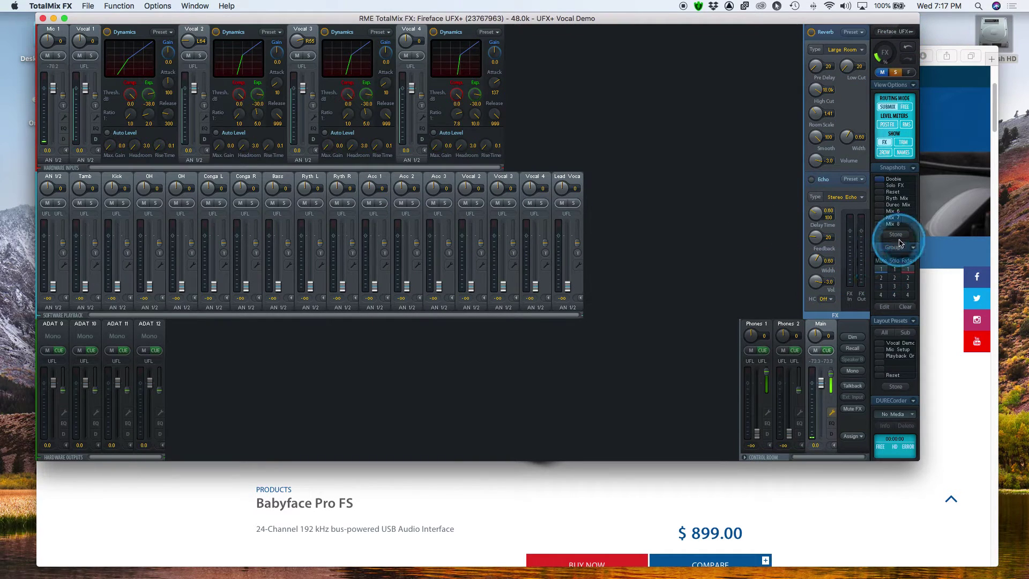
{"action": "left_click", "coordinate": [879, 375]}
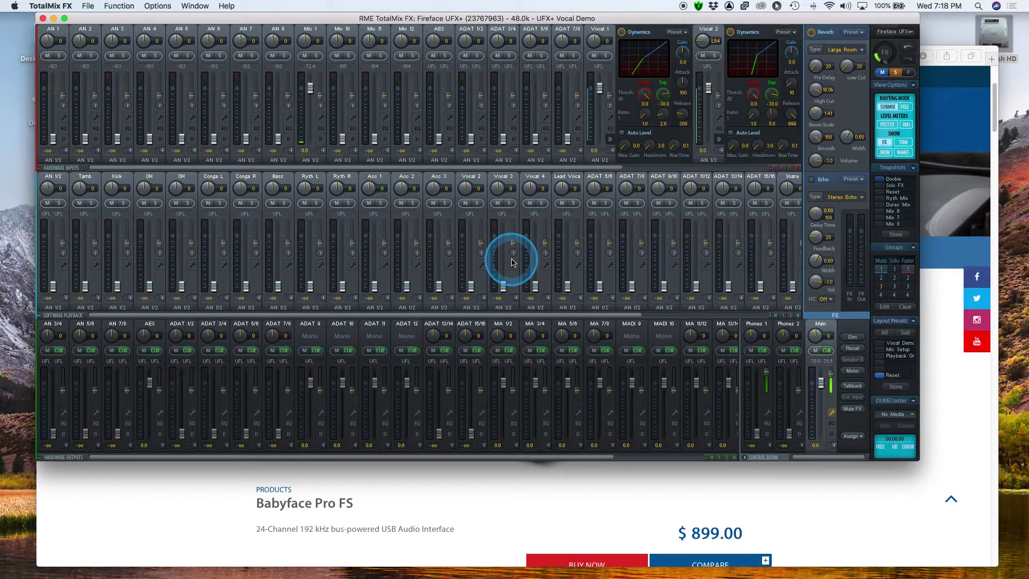
{"action": "left_click", "coordinate": [882, 346]}
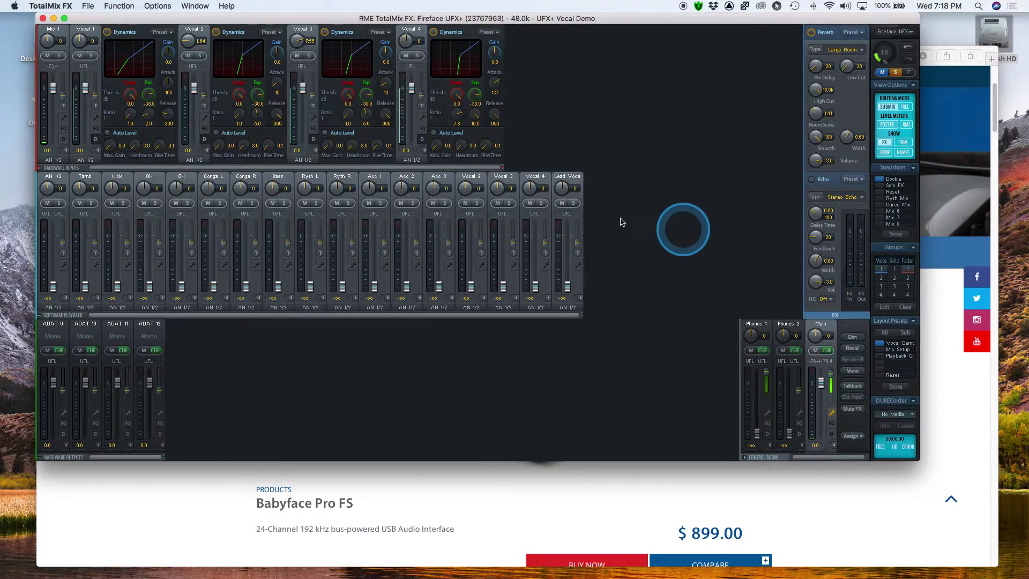
- Examine the saved workspaces in Workspace Quick Select and the commands for loading and saving workspaces
{"action": "key", "text": "super+w"}
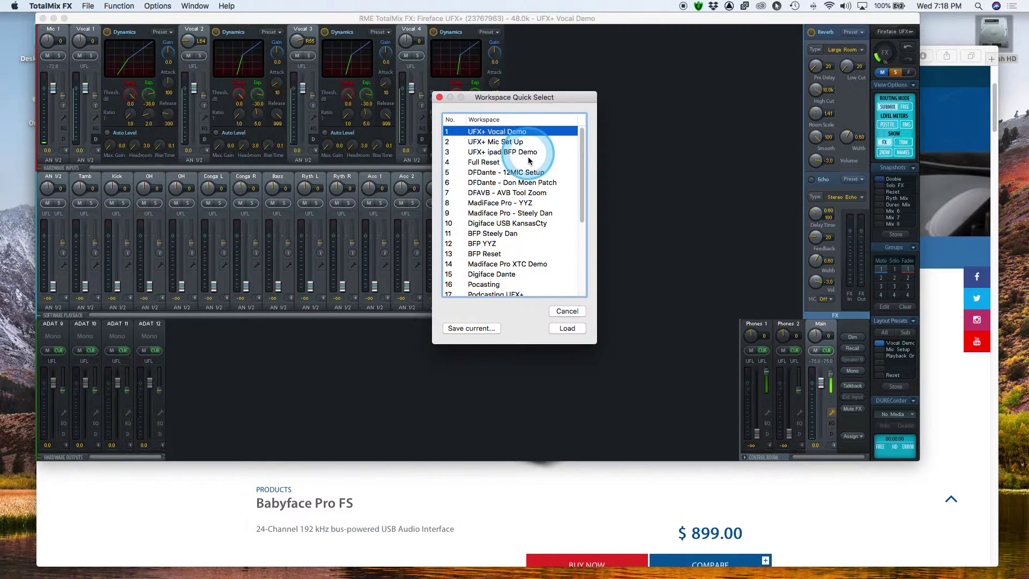
{"action": "left_click", "coordinate": [567, 312]}
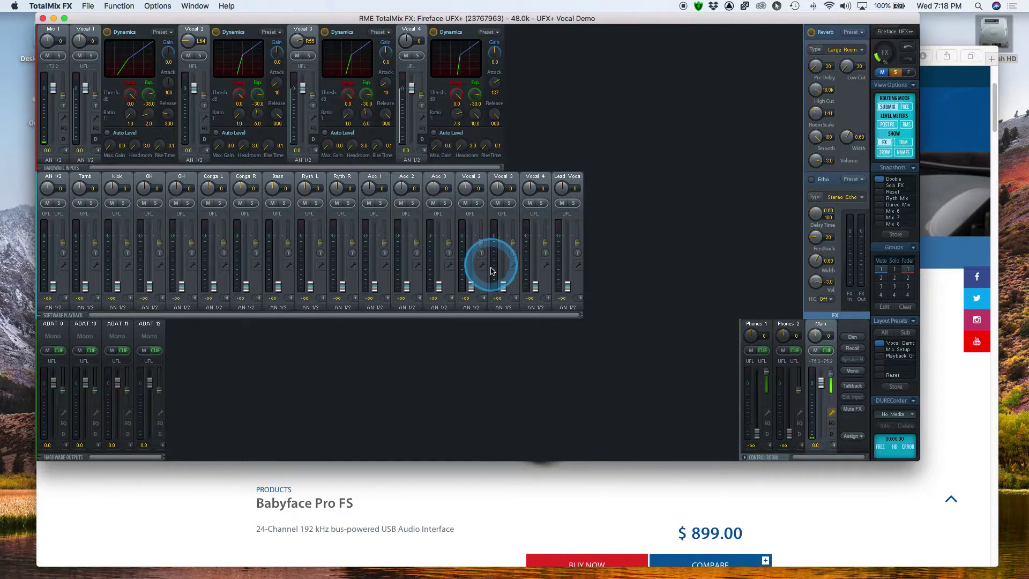
{"action": "key", "text": "super+w"}
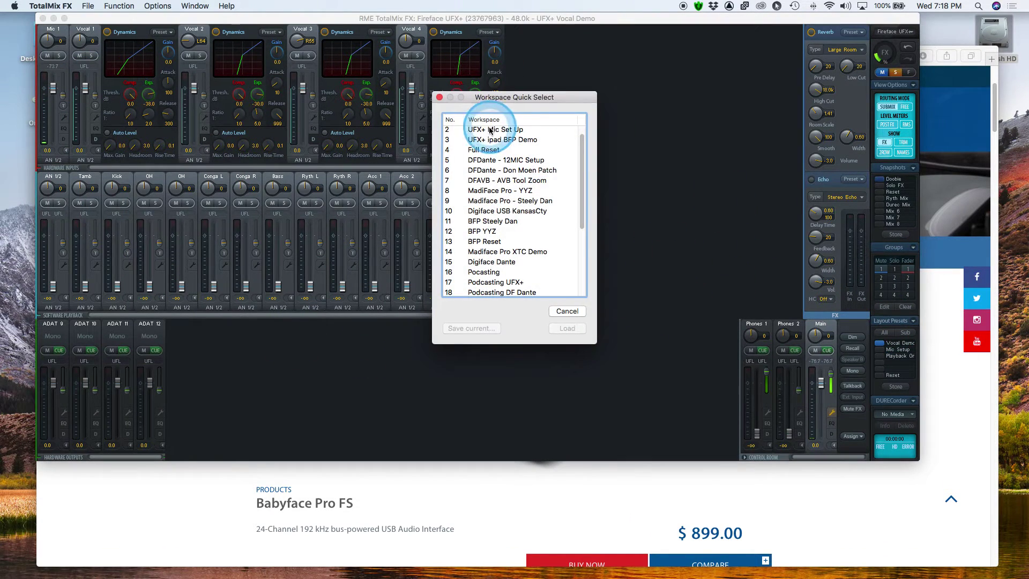
{"action": "left_click", "coordinate": [567, 311]}
{"action": "left_click", "coordinate": [88, 6]}
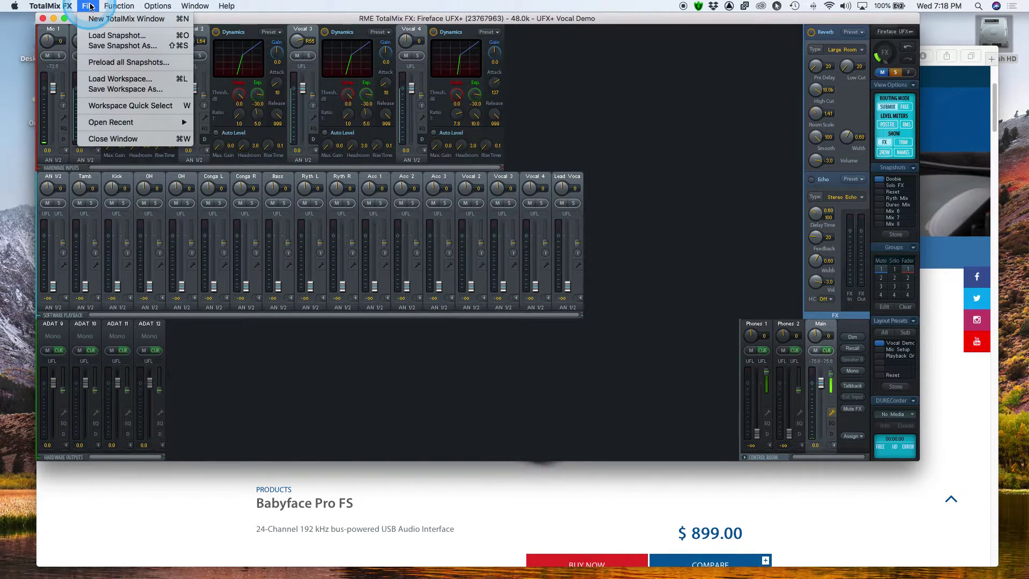
{"action": "left_click", "coordinate": [110, 87]}
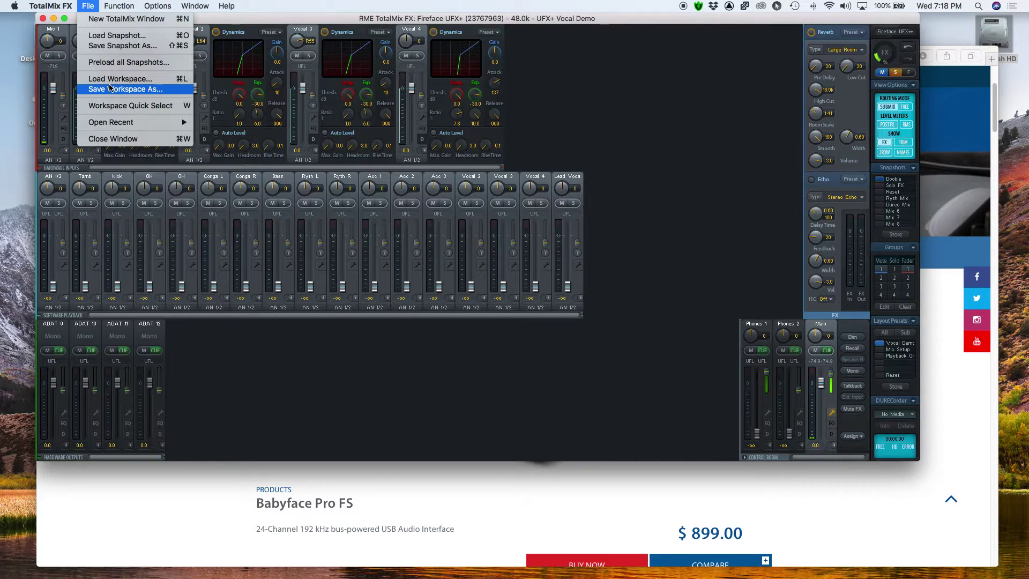
{"action": "left_click", "coordinate": [643, 138]}
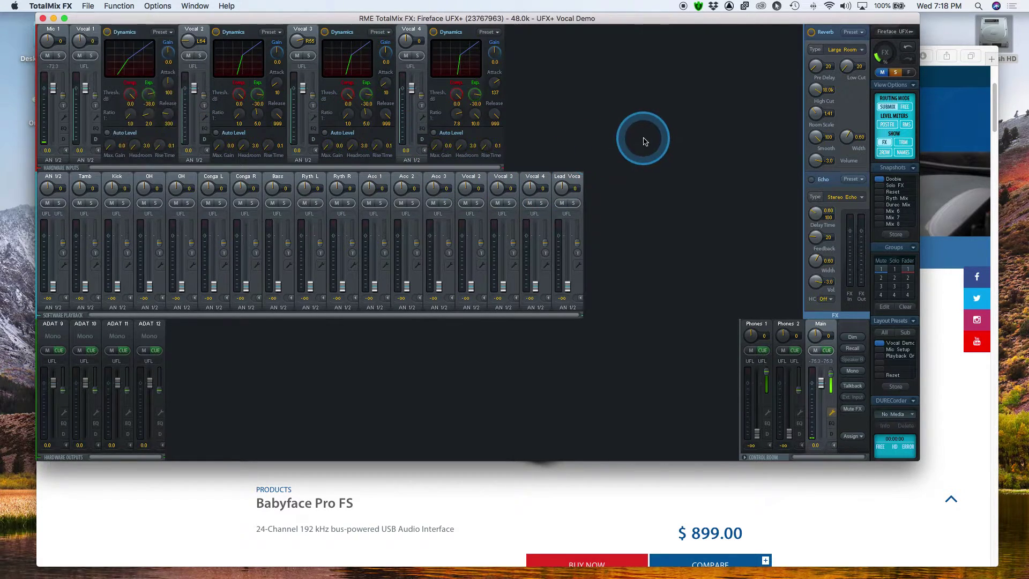
- Switch back to the Babyface Pro mixer and recall the Preferred layout preset
{"action": "left_click", "coordinate": [885, 34]}
{"action": "left_click", "coordinate": [900, 24]}
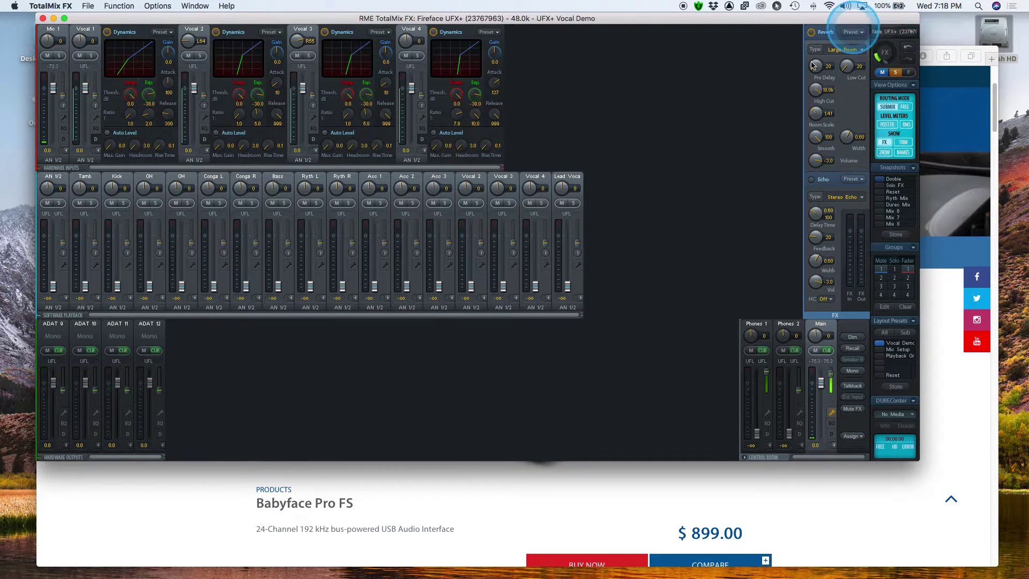
{"action": "left_click", "coordinate": [752, 139]}
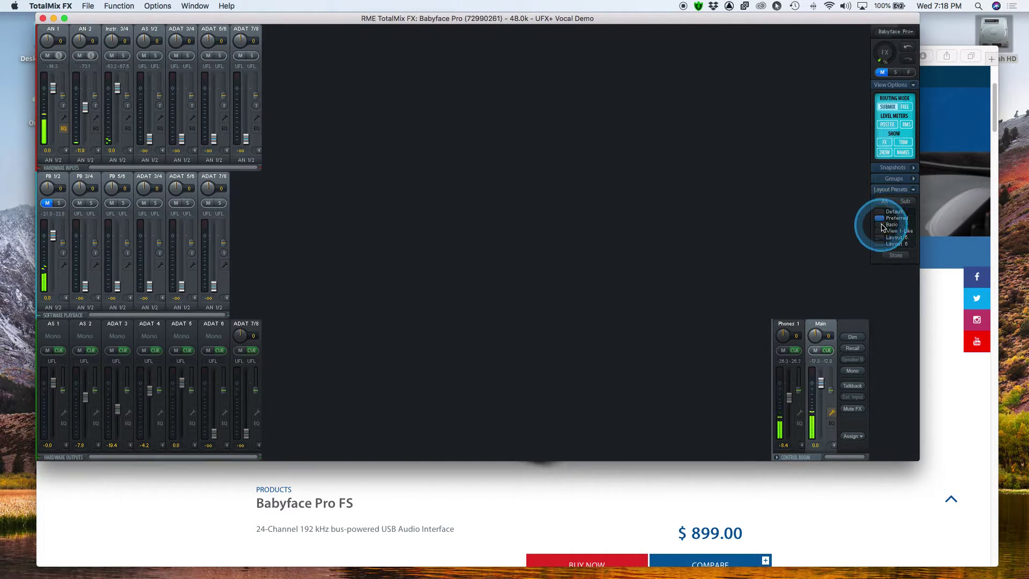
- Recall the Basic, View I Like, Preferred and Default layout presets in turn, finishing on Basic
{"action": "left_click", "coordinate": [882, 225]}
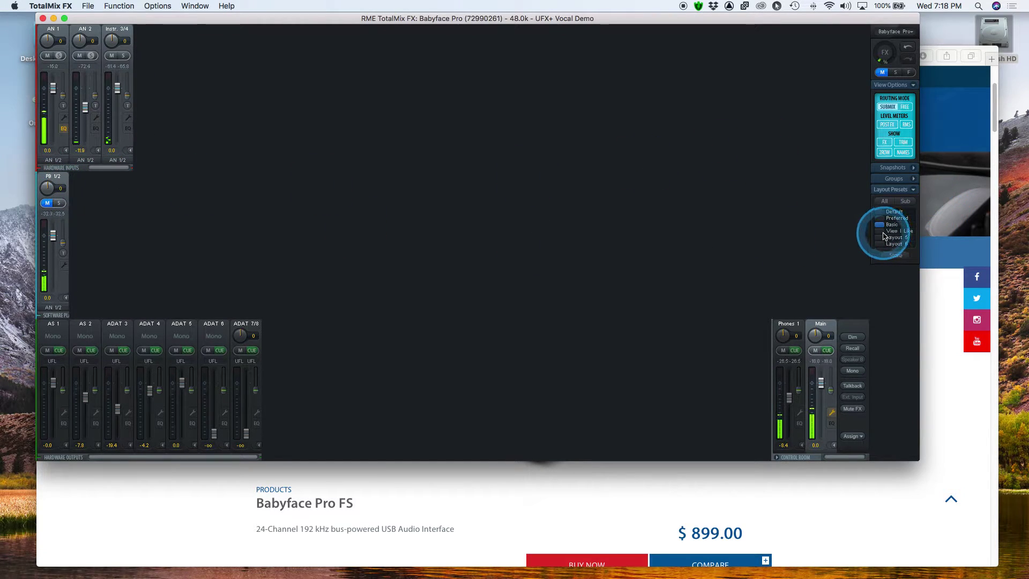
{"action": "left_click", "coordinate": [881, 231]}
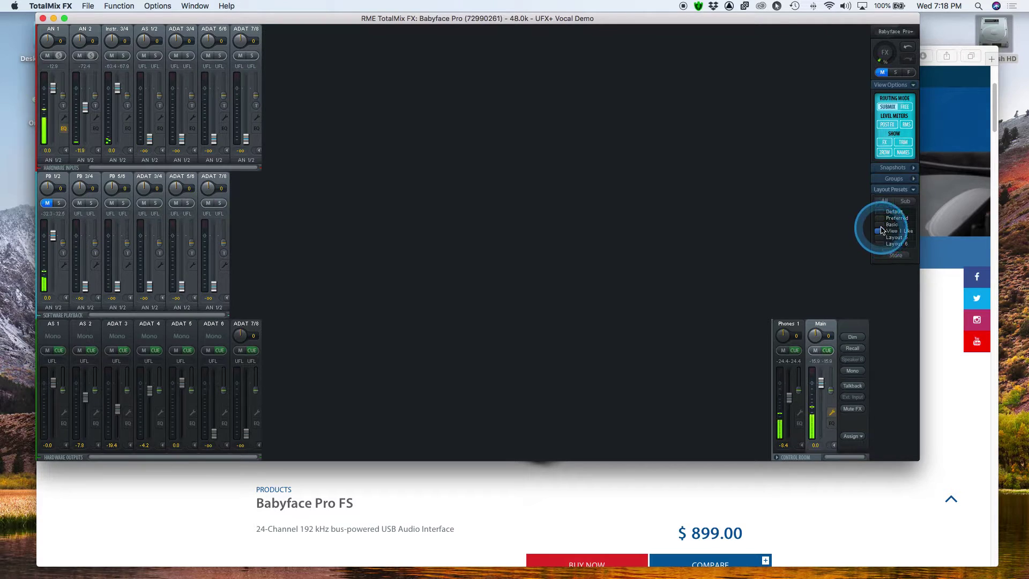
{"action": "left_click", "coordinate": [882, 226]}
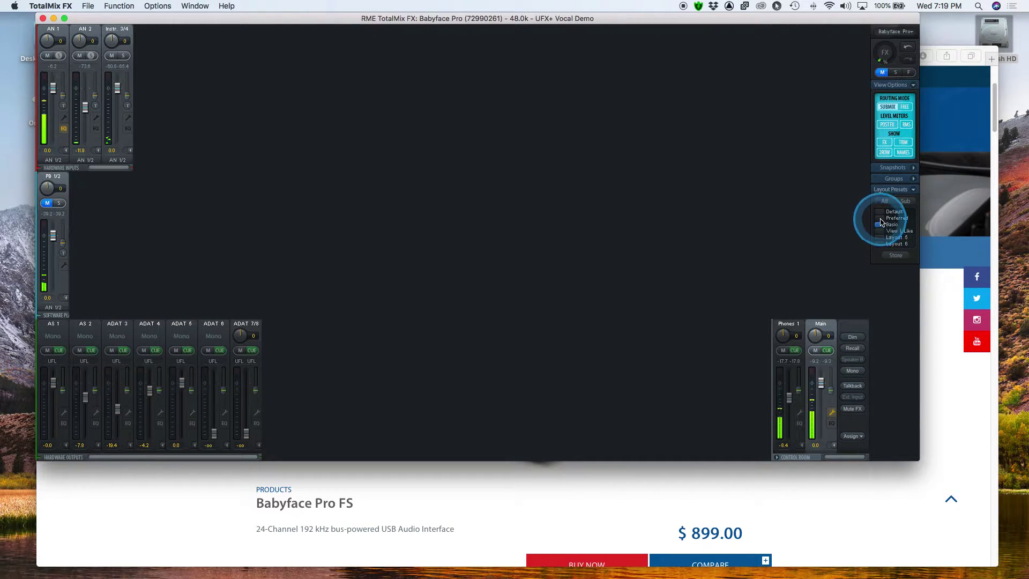
{"action": "left_click", "coordinate": [881, 219]}
{"action": "left_click", "coordinate": [880, 212]}
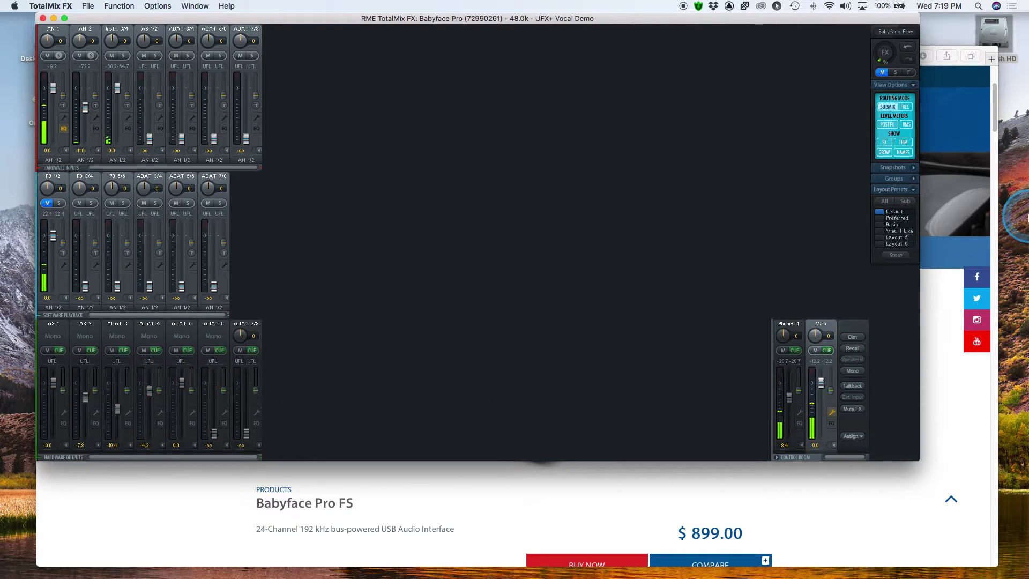
{"action": "left_click", "coordinate": [880, 225]}
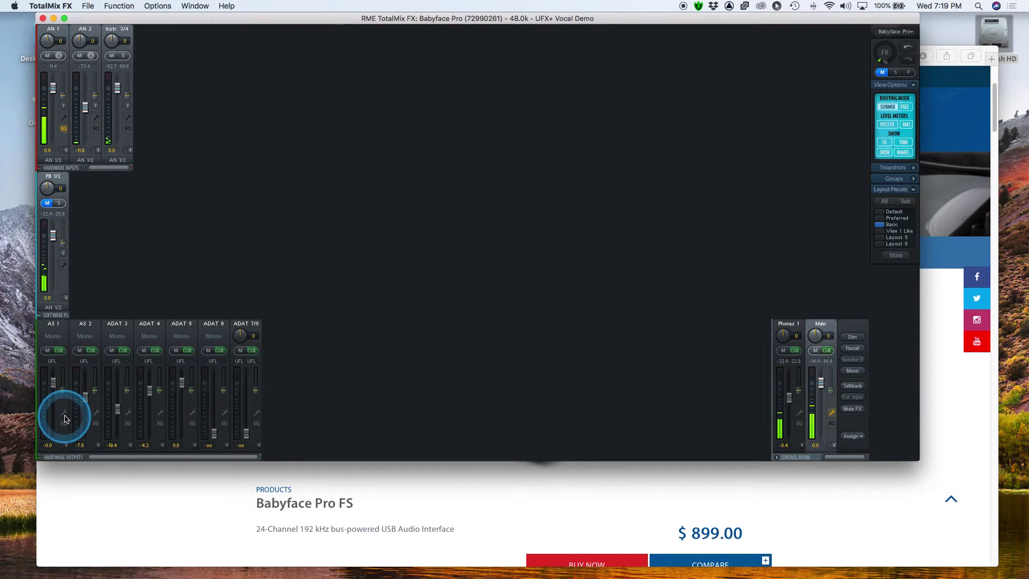
- Link the hardware outputs into the stereo pairs AS 1/2, ADAT 3/4 and ADAT 5/6
{"action": "left_click", "coordinate": [63, 413]}
{"action": "left_click", "coordinate": [85, 337]}
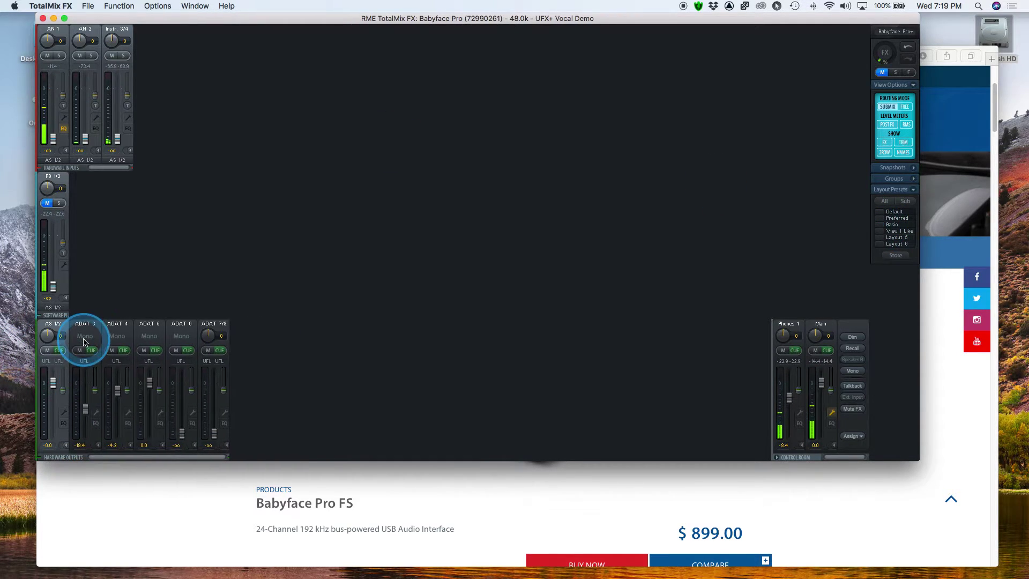
{"action": "left_click", "coordinate": [97, 418]}
{"action": "left_click", "coordinate": [118, 336]}
{"action": "left_click", "coordinate": [130, 414]}
{"action": "left_click", "coordinate": [129, 414]}
{"action": "left_click", "coordinate": [149, 336]}
{"action": "left_click", "coordinate": [161, 418]}
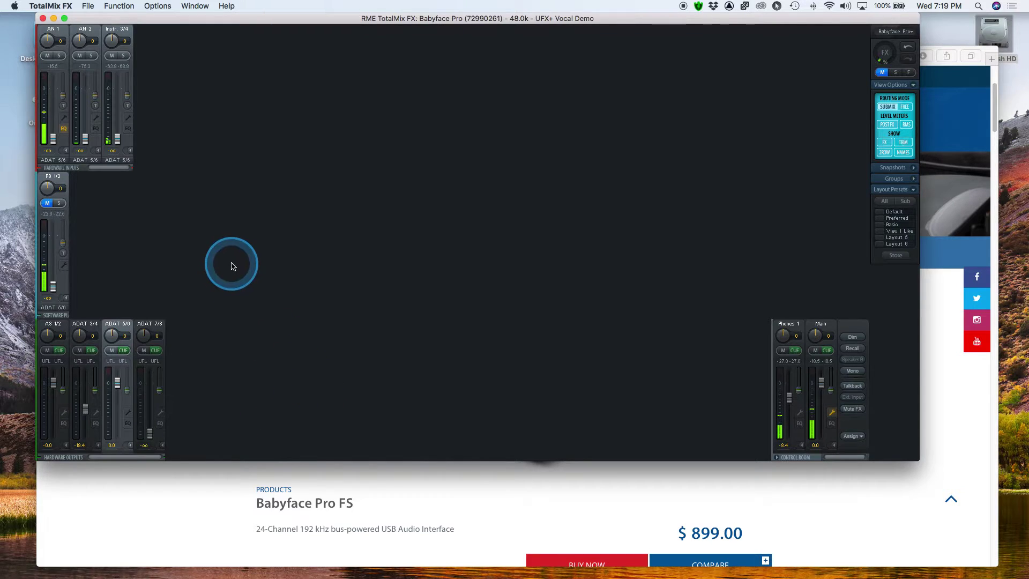
- Recall the Preferred layout preset and open the Channel Layout settings
{"action": "left_click", "coordinate": [884, 219]}
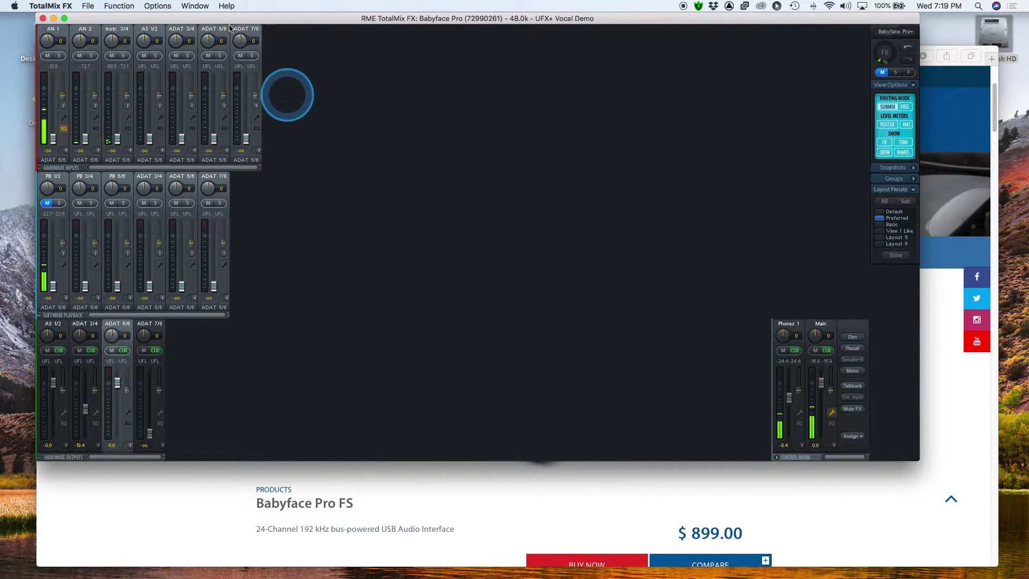
{"action": "left_click", "coordinate": [157, 7]}
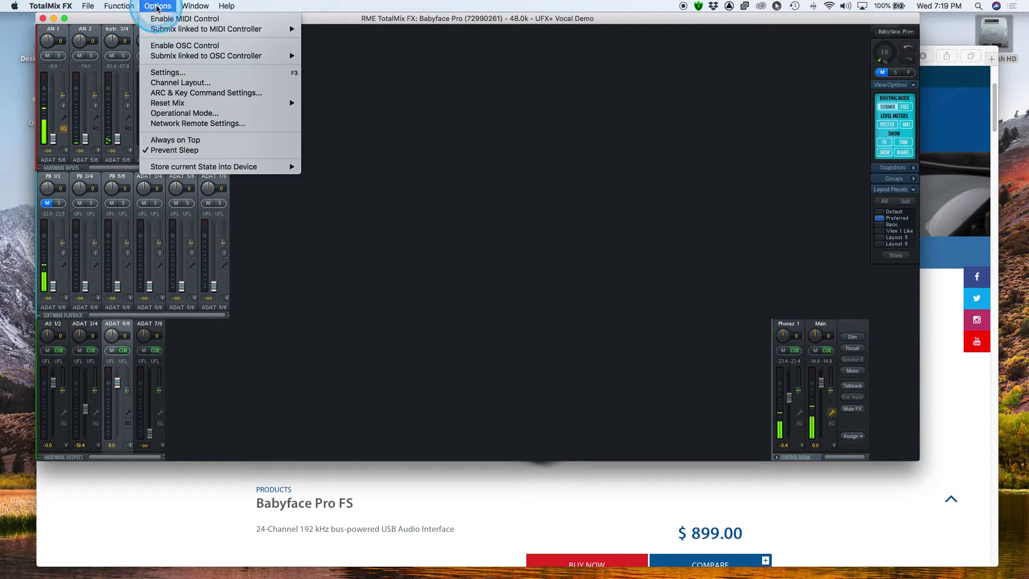
{"action": "left_click", "coordinate": [171, 83]}
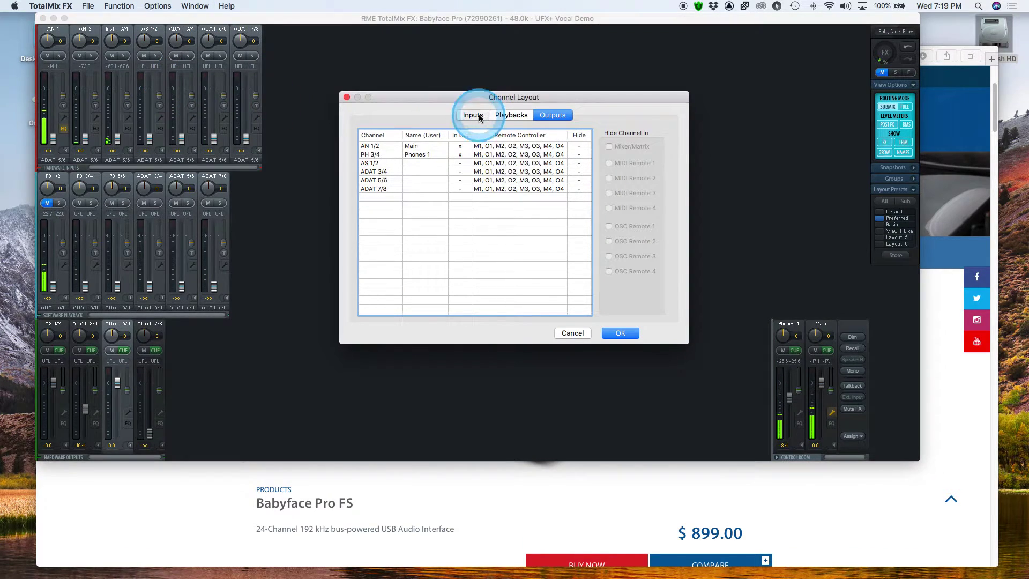
- In the Channel Layout dialog, hide input channels Instr. 3/4 through ADAT 7/8 in Mixer/Matrix
{"action": "left_click", "coordinate": [478, 117]}
{"action": "left_click", "coordinate": [511, 115]}
{"action": "left_click", "coordinate": [534, 152]}
{"action": "left_click", "coordinate": [553, 115]}
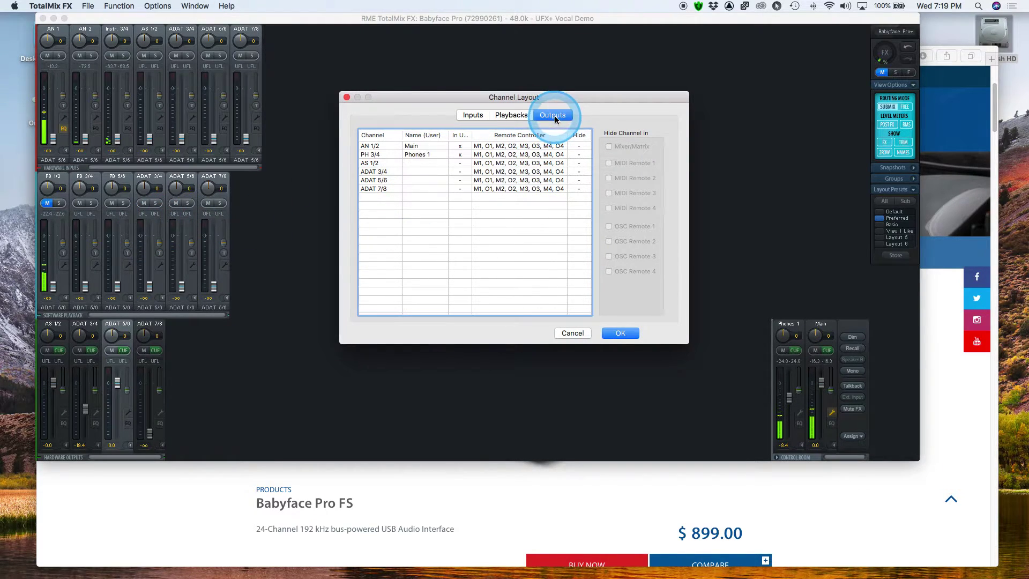
{"action": "left_click", "coordinate": [475, 115]}
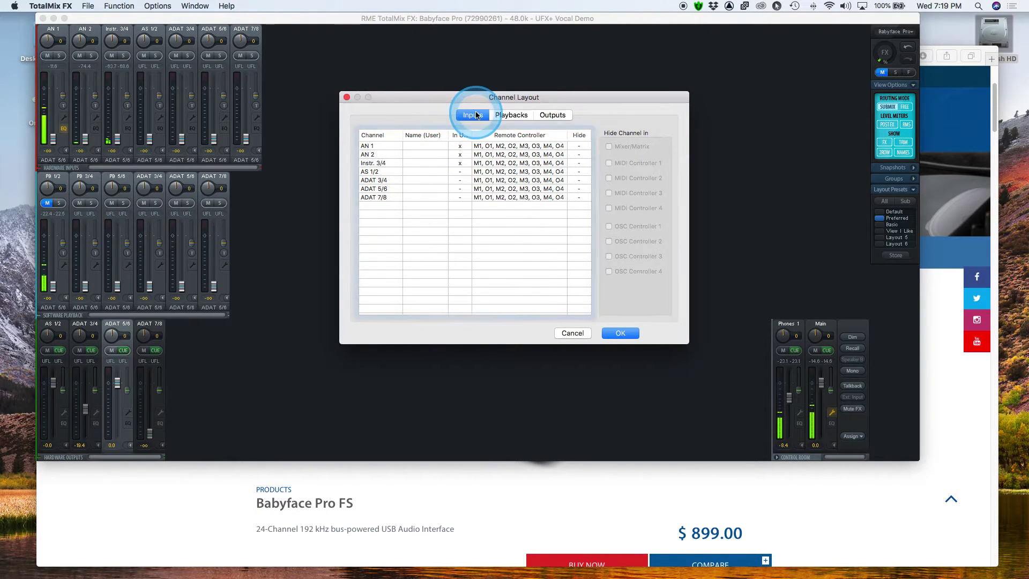
{"action": "left_click", "coordinate": [375, 163]}
{"action": "key", "text": "Down"}
{"action": "key", "text": "Down"}
{"action": "key", "text": "Down"}
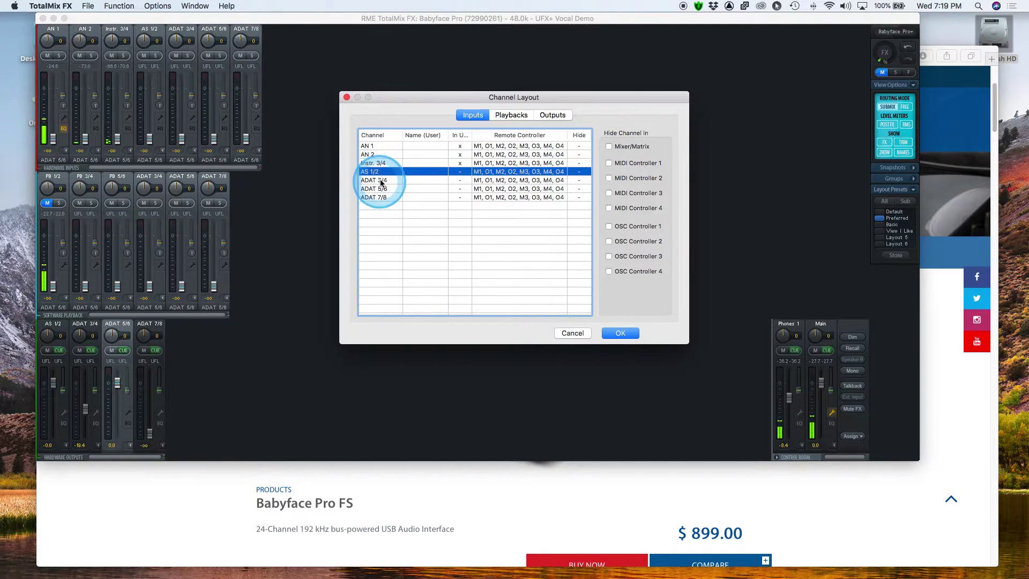
{"action": "left_click", "coordinate": [383, 167]}
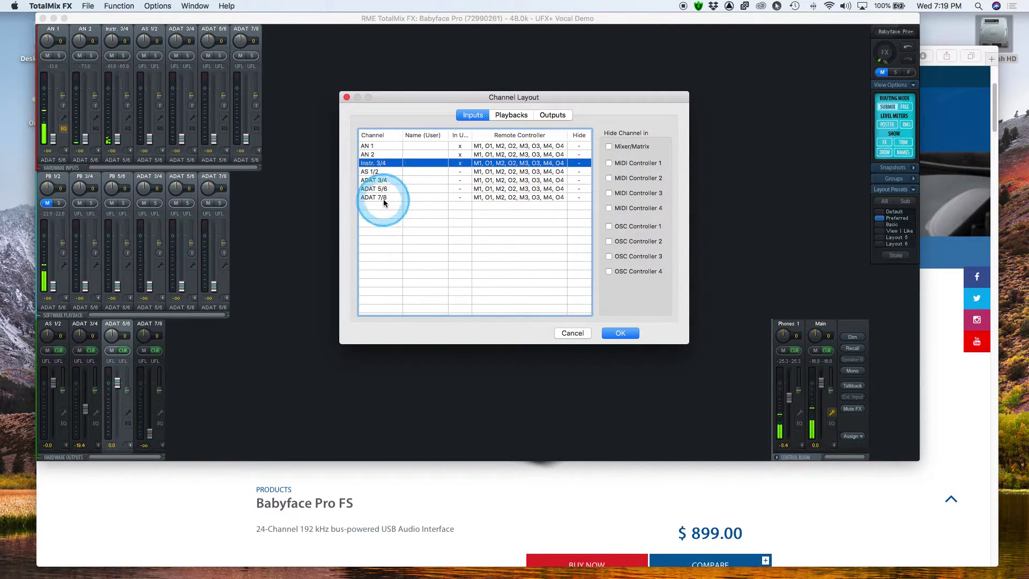
{"action": "left_click", "coordinate": [382, 197], "text": "shift"}
{"action": "left_click", "coordinate": [610, 148]}
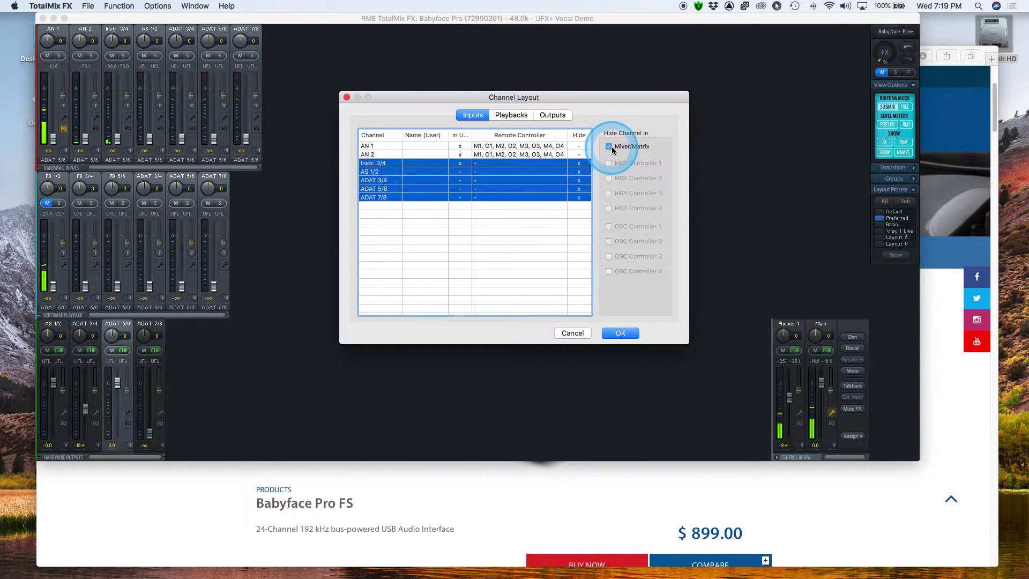
- Hide playback channels PH 3/4 through ADAT 7/8 in Mixer/Matrix
{"action": "left_click", "coordinate": [506, 115]}
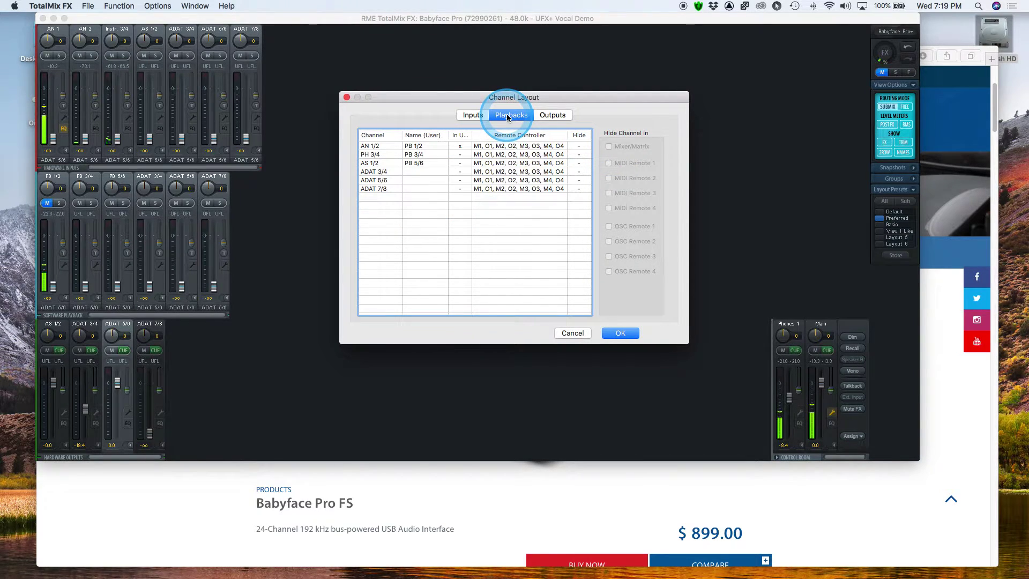
{"action": "left_click", "coordinate": [382, 155]}
{"action": "left_click", "coordinate": [376, 188], "text": "shift"}
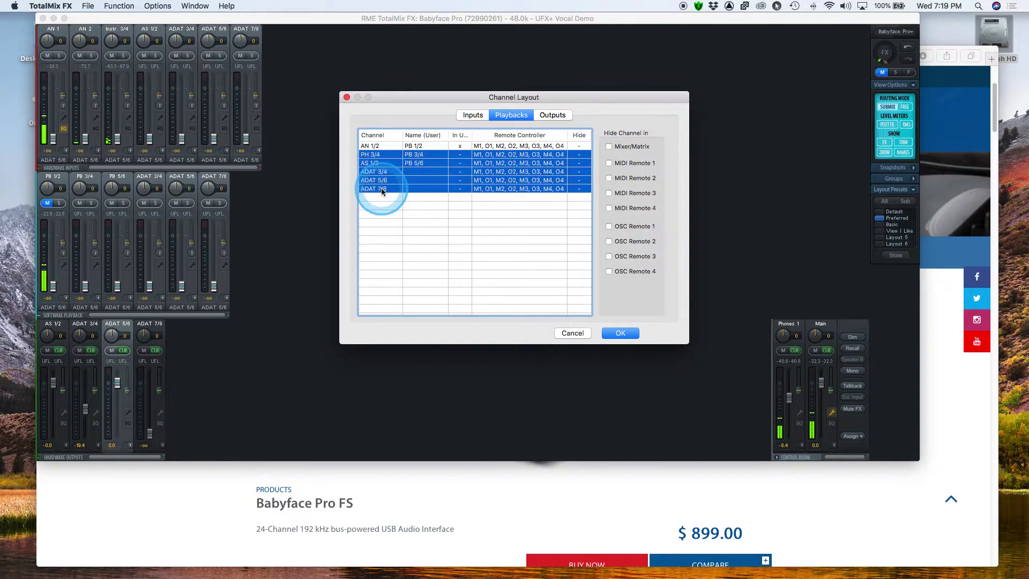
- Hide output channels AS 1/2 through ADAT 7/8 in Mixer/Matrix and apply the channel layout
{"action": "left_click", "coordinate": [552, 115]}
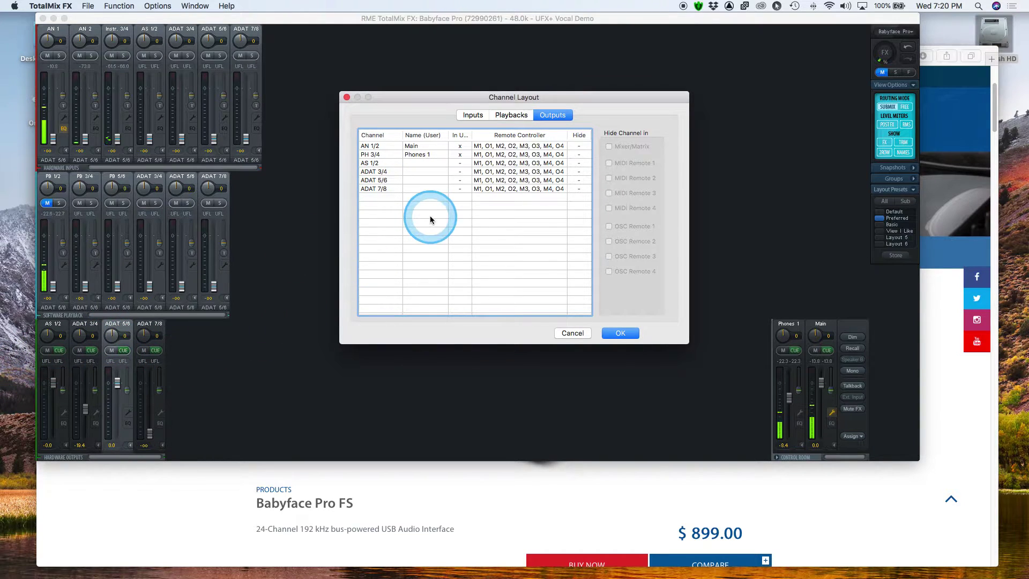
{"action": "left_click", "coordinate": [374, 162]}
{"action": "left_click", "coordinate": [377, 190], "text": "shift"}
{"action": "left_click", "coordinate": [609, 147]}
{"action": "left_click", "coordinate": [620, 333]}
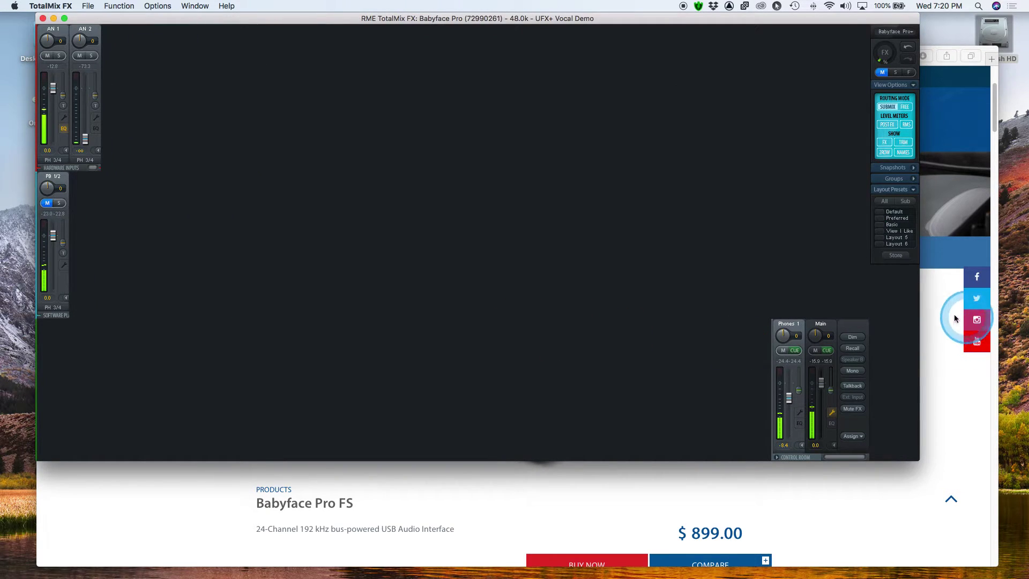
- Widen the mixer window slightly and store the reduced channel view in the View I Like layout preset
{"action": "left_click_drag", "start_coordinate": [919, 315], "coordinate": [956, 313]}
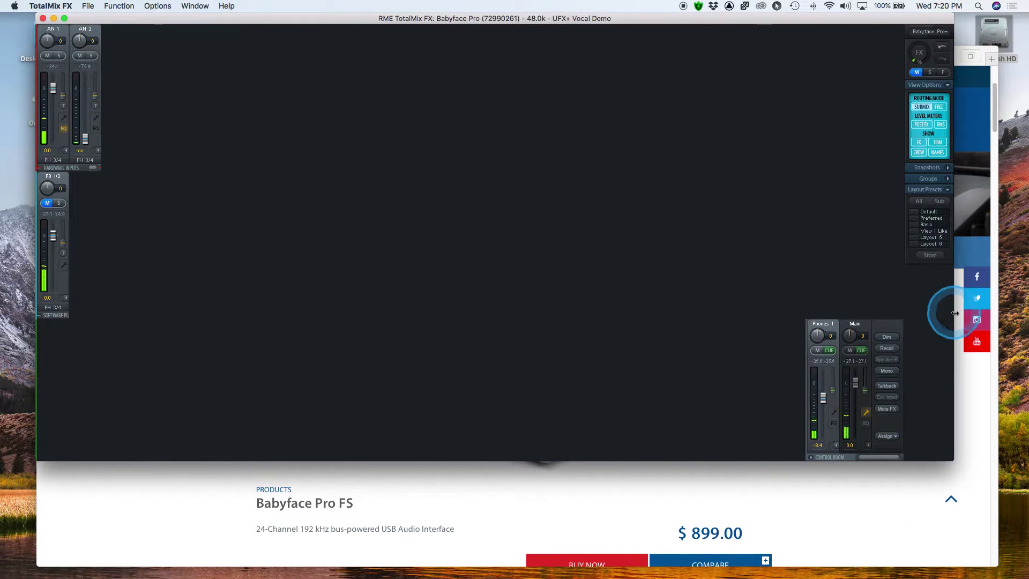
{"action": "left_click", "coordinate": [931, 255]}
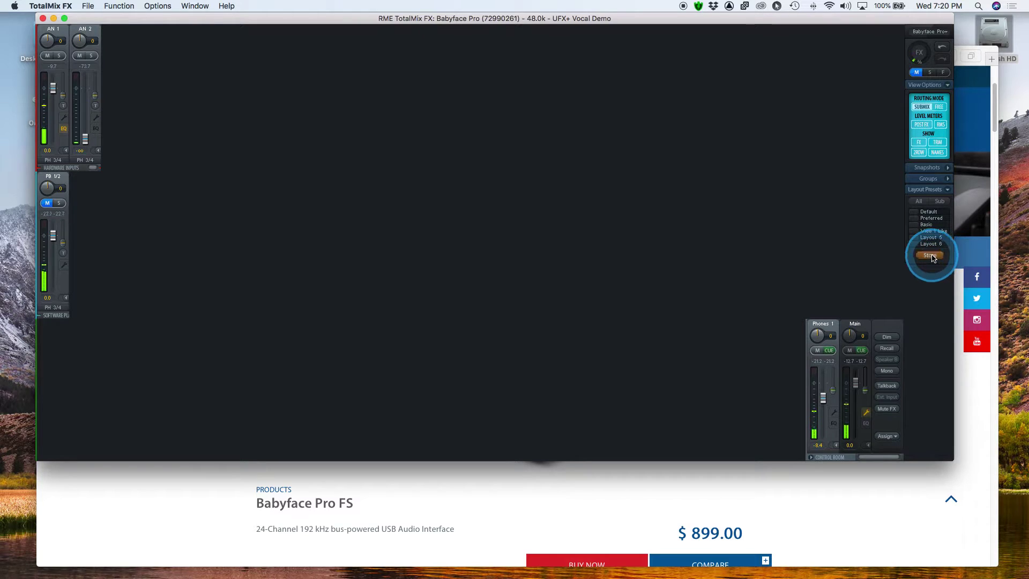
{"action": "left_click", "coordinate": [914, 231]}
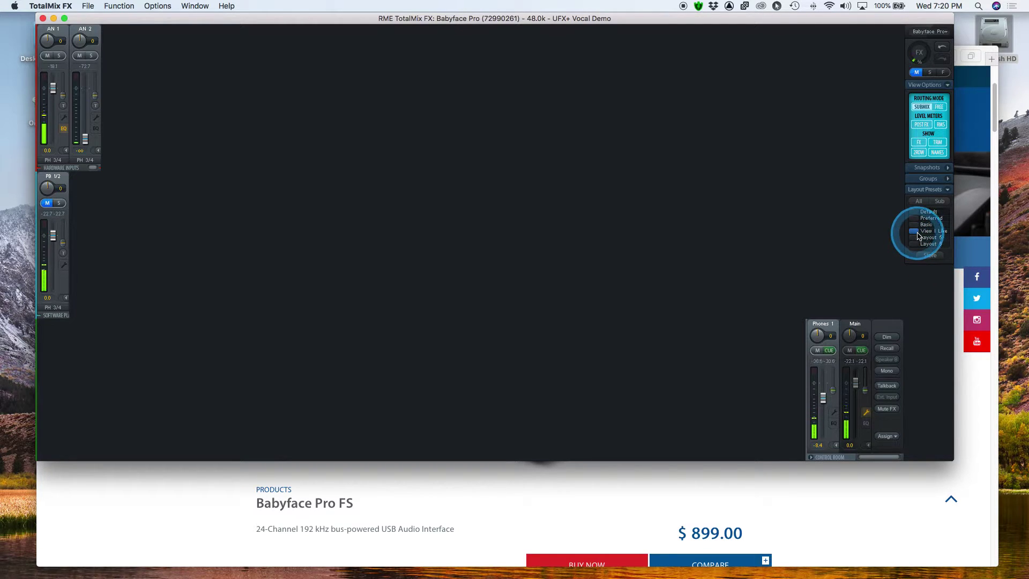
- Switch back and forth between the Preferred and View I Like layout presets, ending on Preferred
{"action": "left_click", "coordinate": [915, 219]}
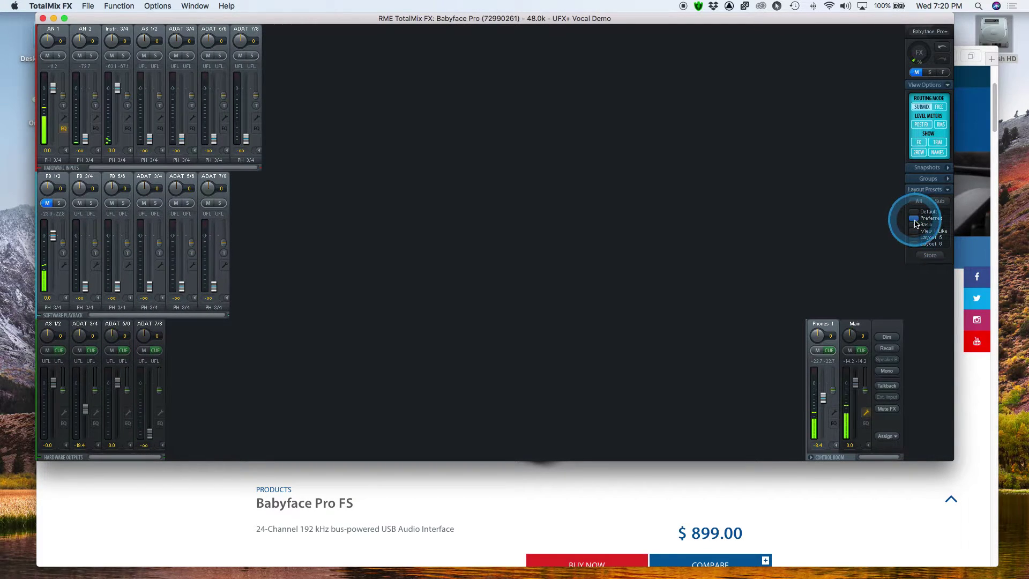
{"action": "left_click", "coordinate": [914, 231]}
{"action": "left_click", "coordinate": [914, 219]}
{"action": "left_click", "coordinate": [914, 231]}
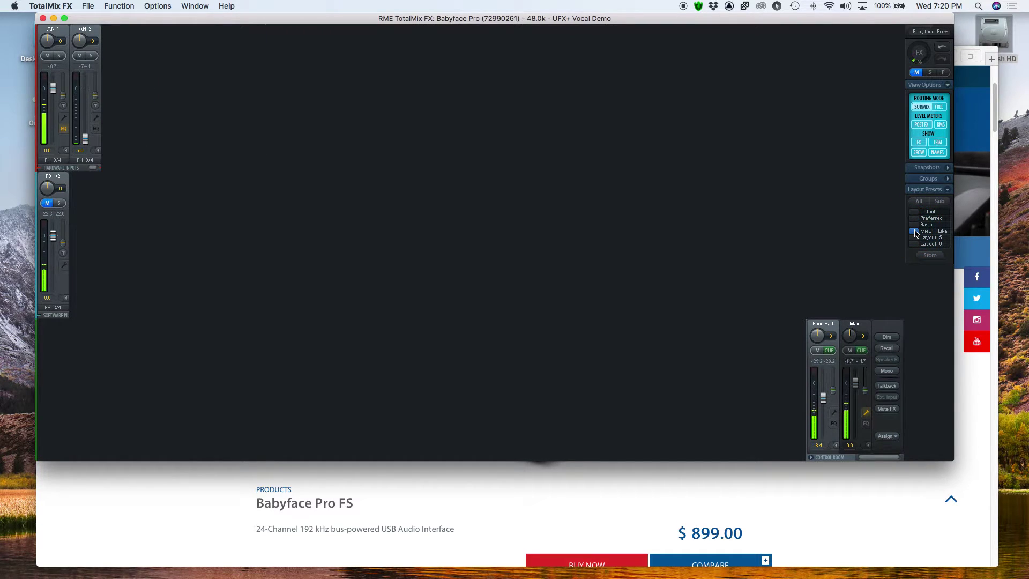
{"action": "left_click", "coordinate": [914, 219]}
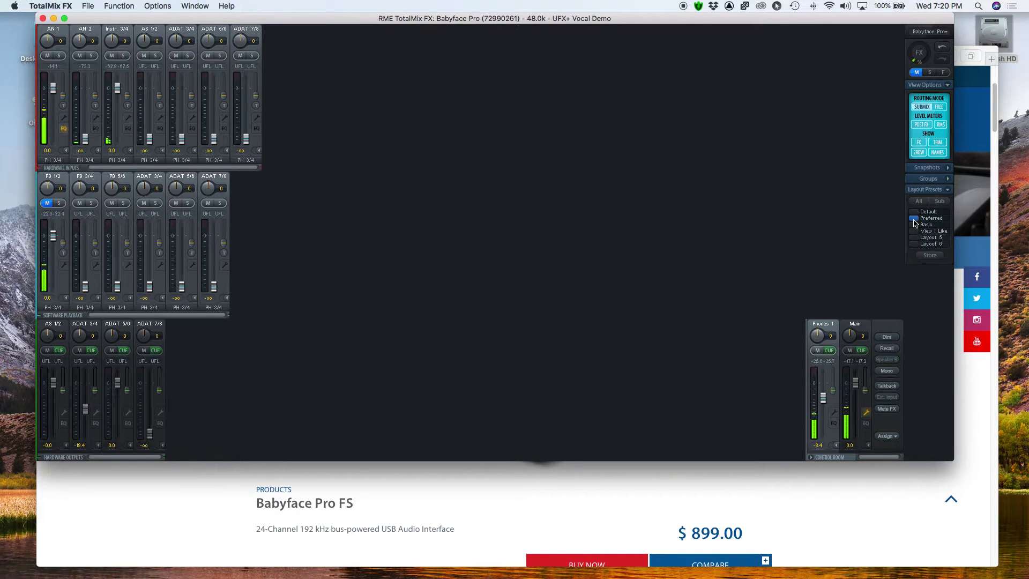
- Pause the song in iTunes and close its window, and unmute software playback channel PB 1/2 in TotalMix FX
{"action": "mouse_move", "coordinate": [343, 574]}
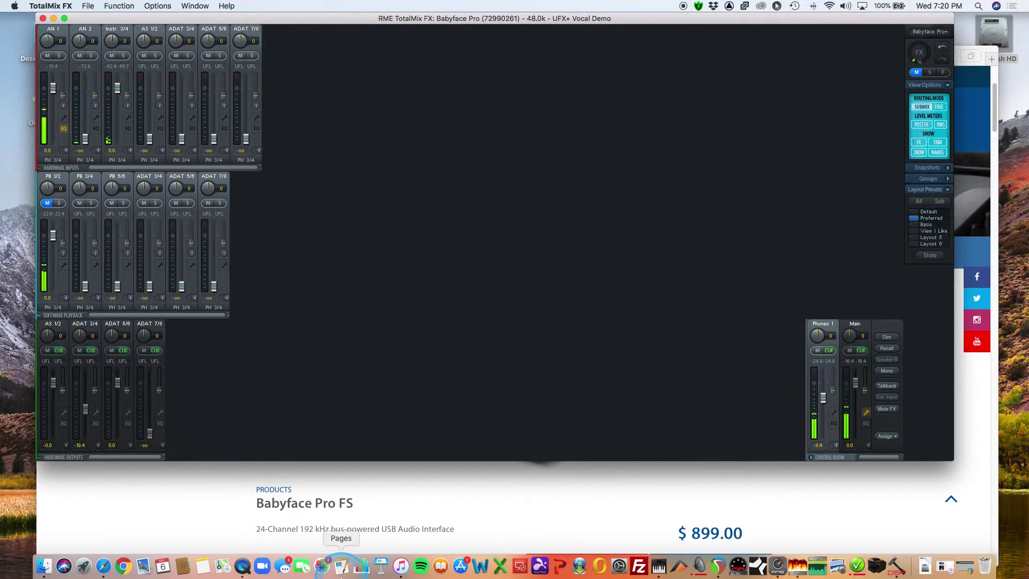
{"action": "left_click", "coordinate": [402, 572]}
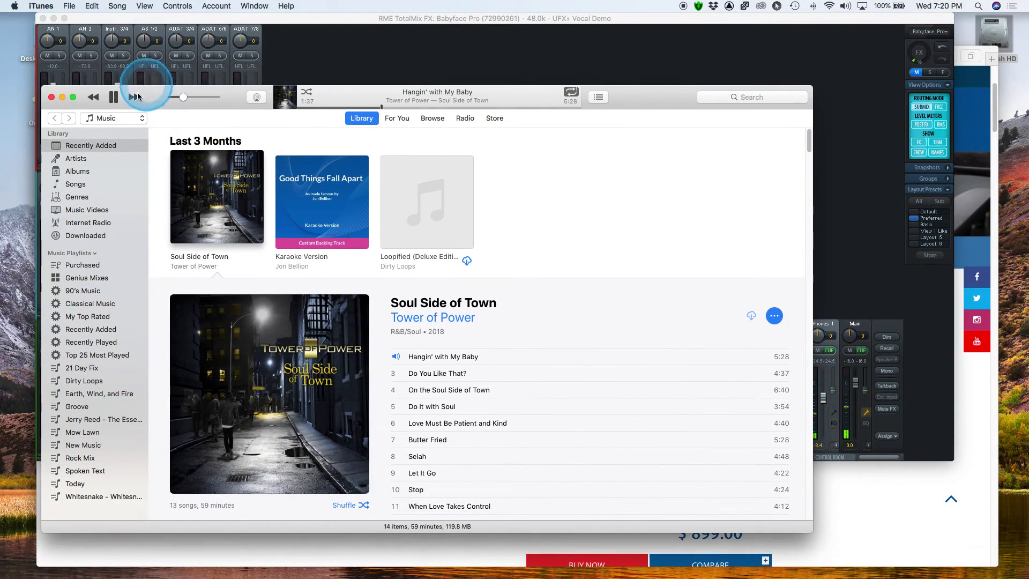
{"action": "left_click", "coordinate": [114, 98]}
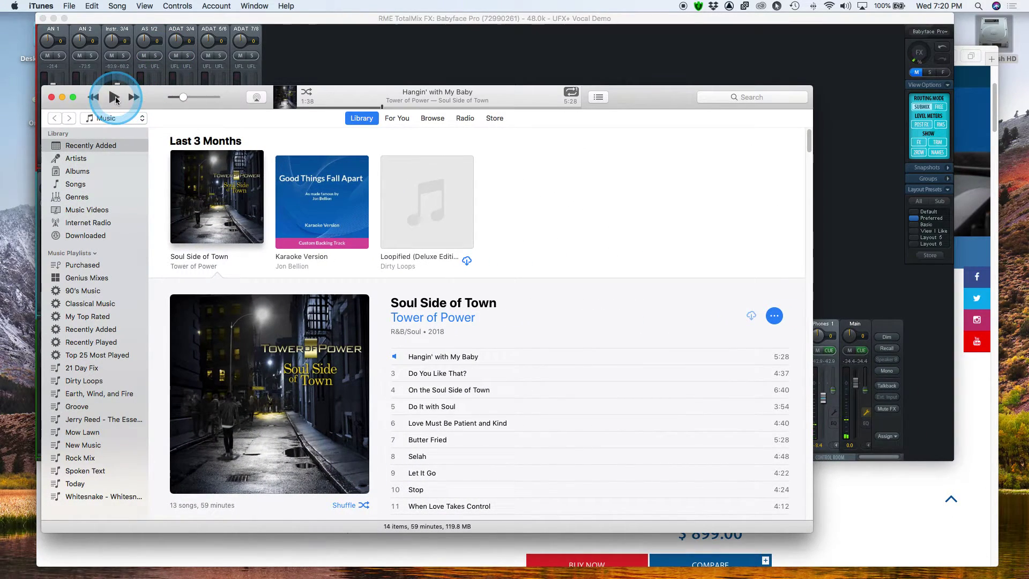
{"action": "left_click", "coordinate": [51, 97]}
{"action": "left_click", "coordinate": [51, 205]}
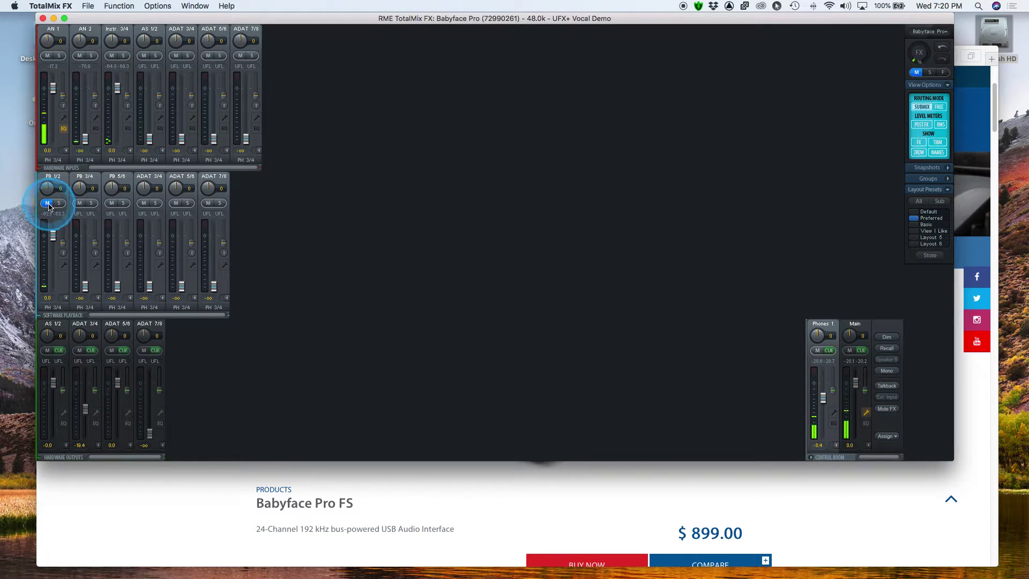
{"action": "left_click", "coordinate": [547, 405]}
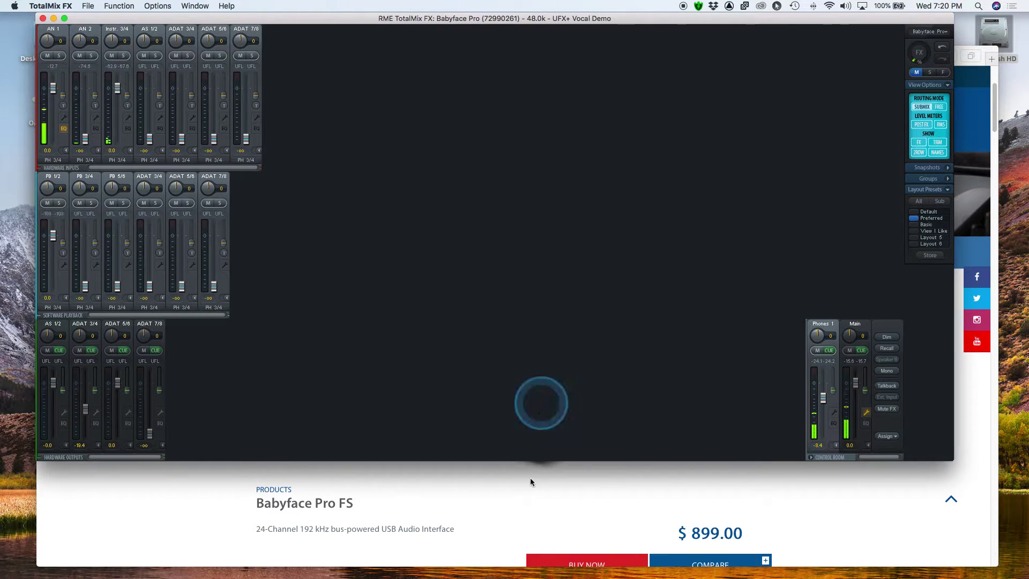
- Switch to REAPER, shrink its routing matrix pane and fit the window between the mixer's channel strips and its control room section
{"action": "left_click", "coordinate": [718, 566]}
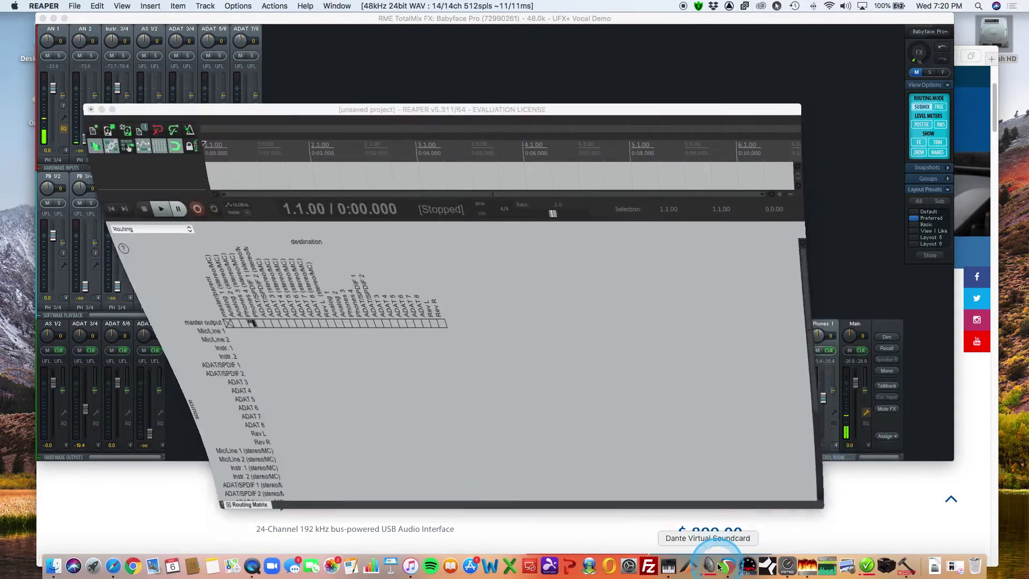
{"action": "left_click_drag", "start_coordinate": [295, 220], "coordinate": [345, 421]}
{"action": "left_click", "coordinate": [300, 138]}
{"action": "left_click_drag", "start_coordinate": [321, 109], "coordinate": [500, 46]}
{"action": "left_click", "coordinate": [924, 307]}
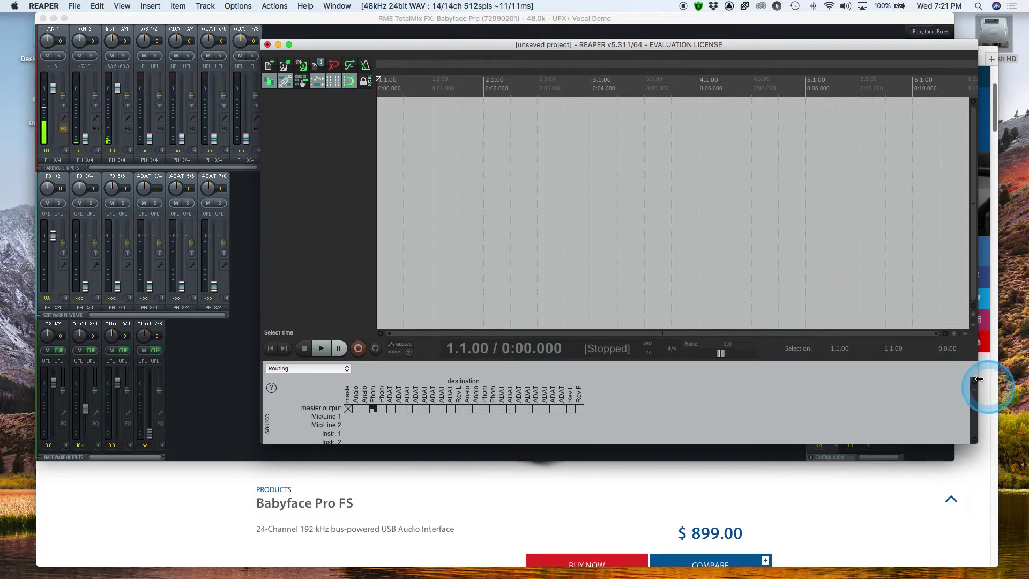
{"action": "left_click_drag", "start_coordinate": [978, 376], "coordinate": [700, 370]}
{"action": "left_click_drag", "start_coordinate": [413, 46], "coordinate": [439, 32]}
{"action": "left_click", "coordinate": [233, 20]}
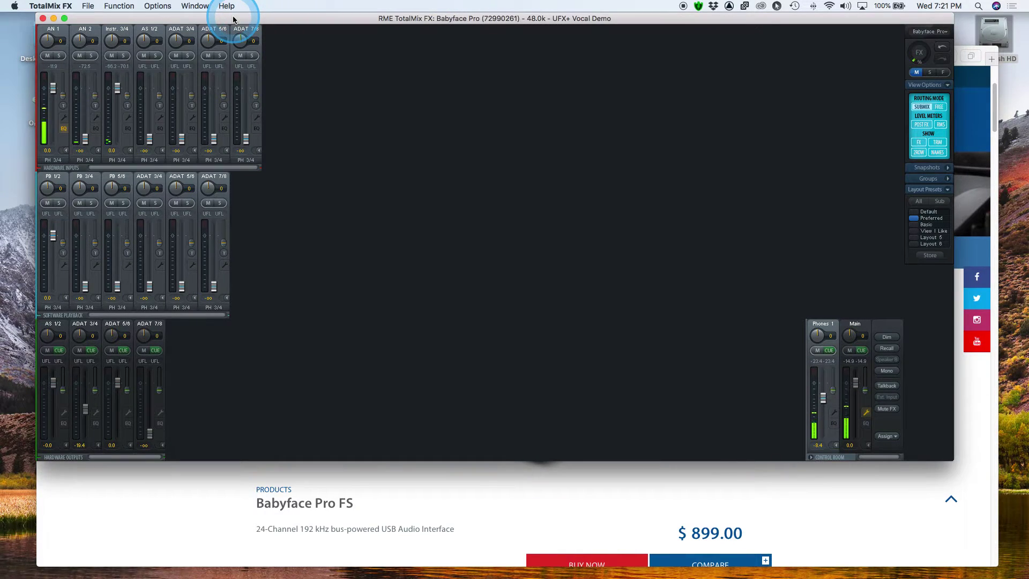
{"action": "left_click", "coordinate": [233, 20]}
{"action": "key", "text": "super+Tab"}
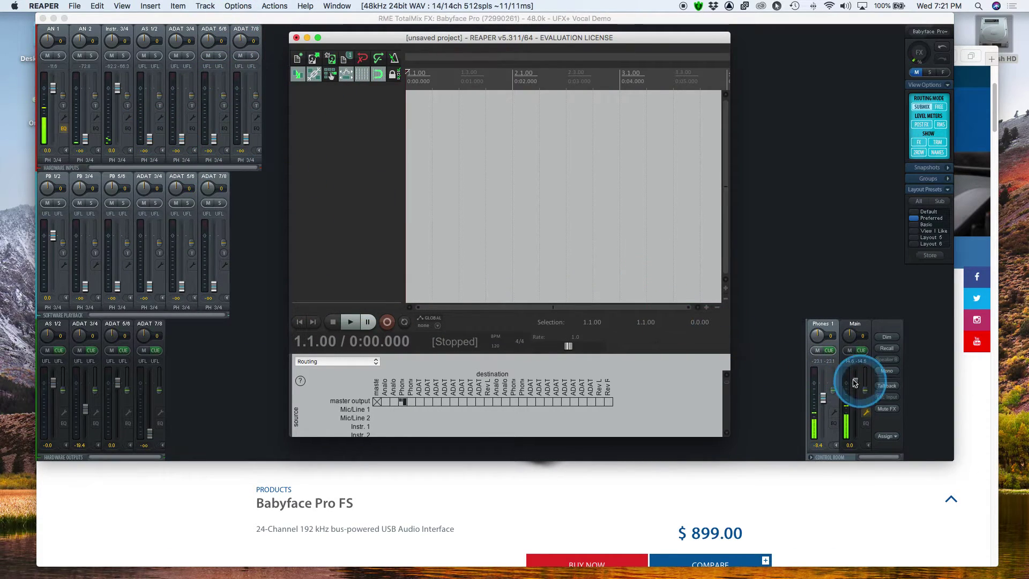
{"action": "left_click", "coordinate": [854, 380]}
{"action": "left_click", "coordinate": [532, 305]}
{"action": "left_click", "coordinate": [226, 236]}
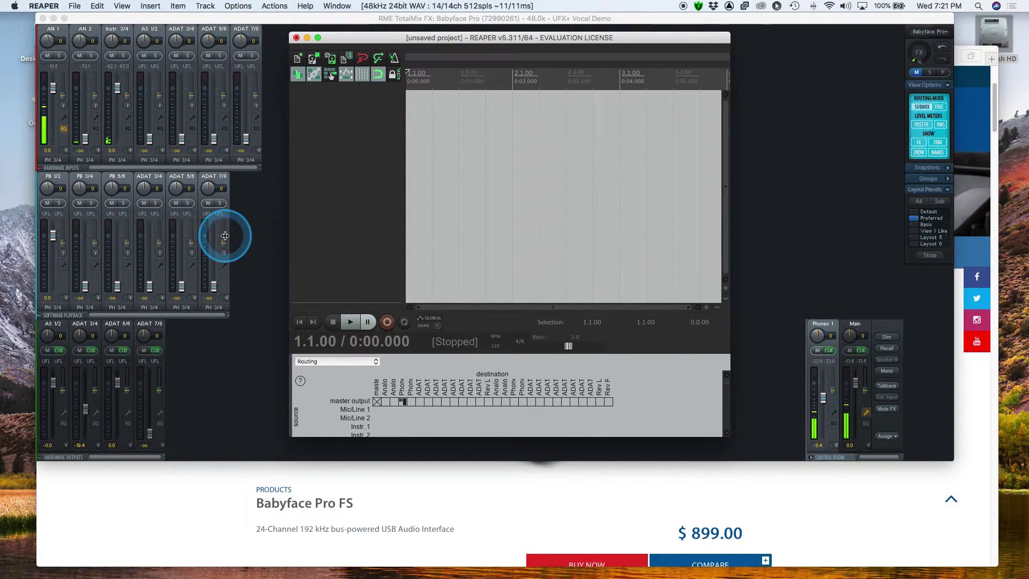
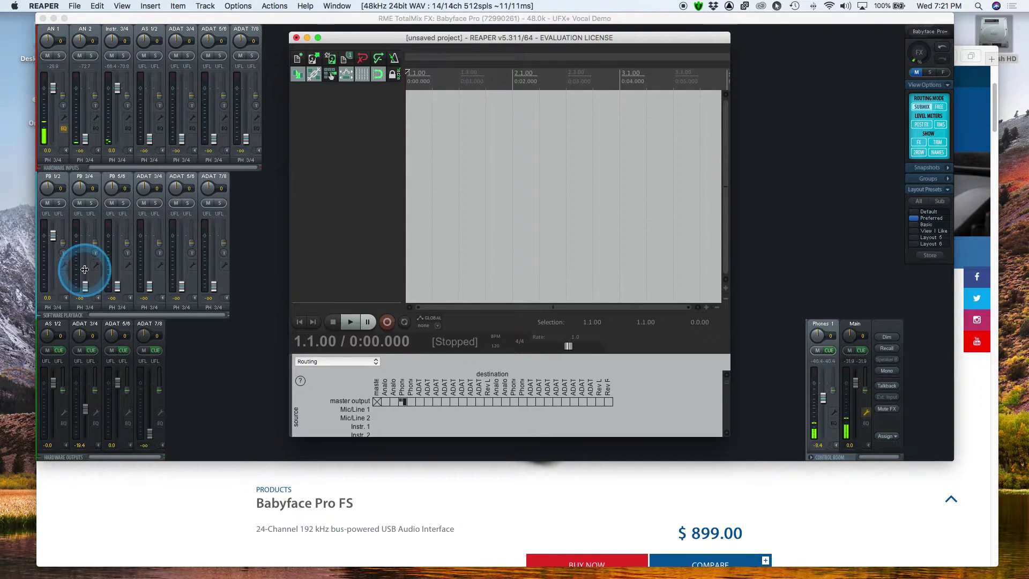
- Widen the REAPER window on both sides and open the recent project Edge of Desire.RPP without saving the current one
{"action": "left_click_drag", "start_coordinate": [288, 165], "coordinate": [89, 158]}
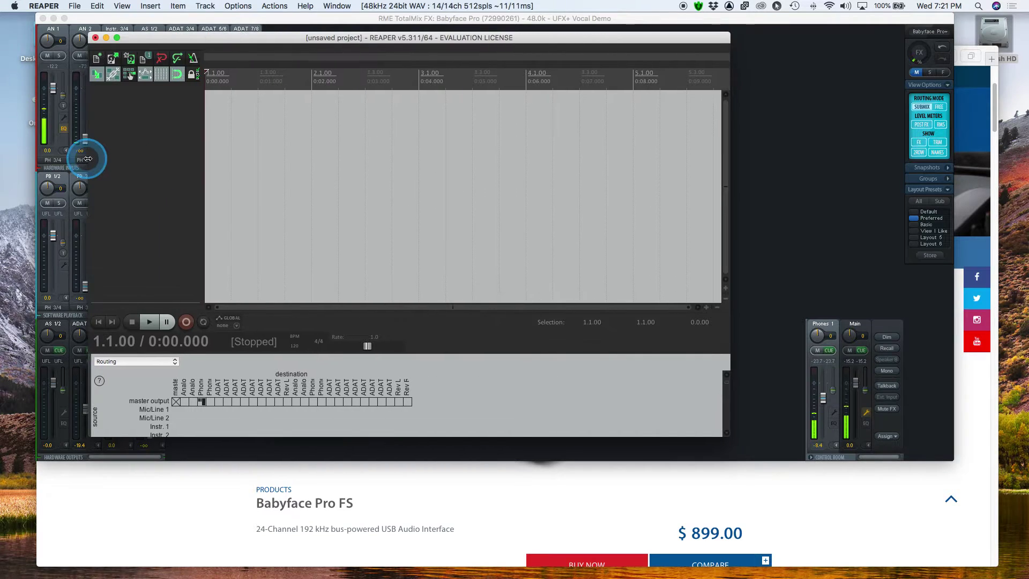
{"action": "left_click_drag", "start_coordinate": [730, 317], "coordinate": [840, 317]}
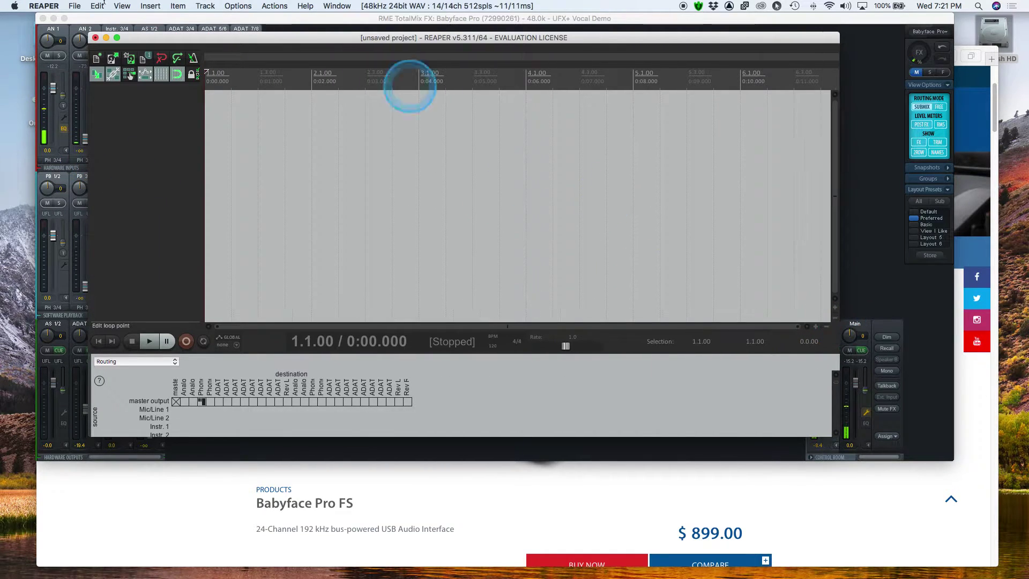
{"action": "left_click", "coordinate": [75, 6]}
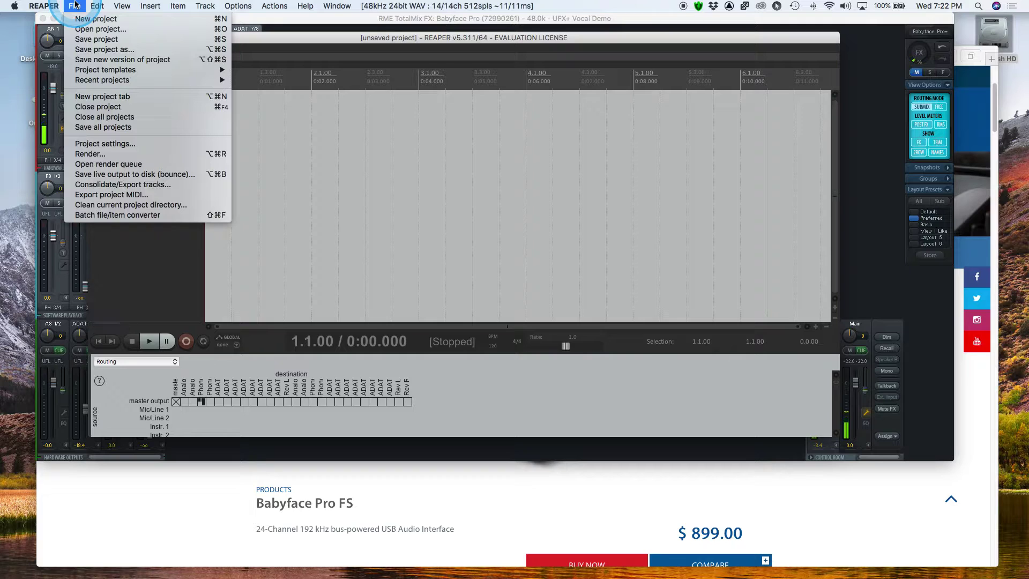
{"action": "mouse_move", "coordinate": [112, 80]}
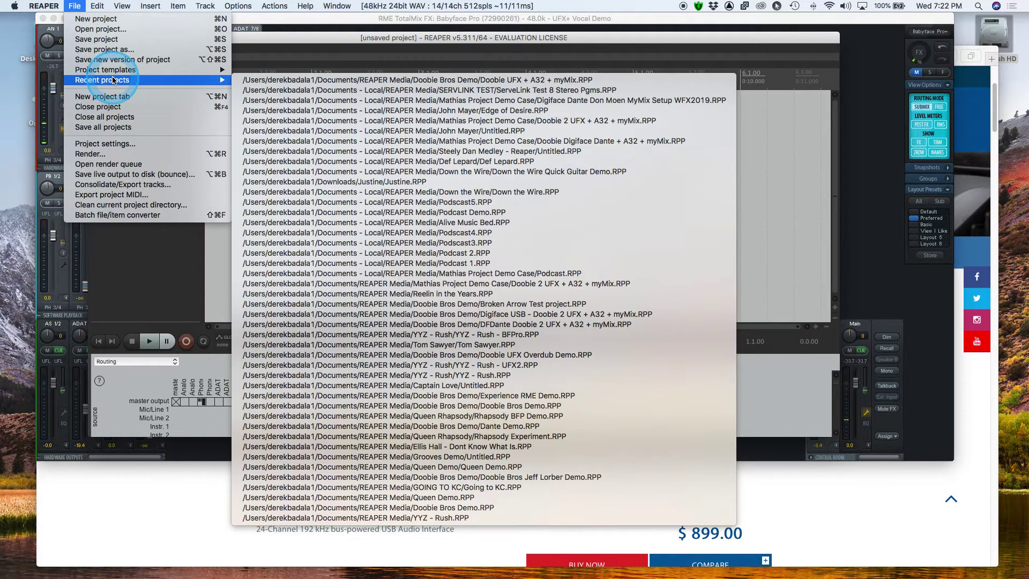
{"action": "left_click", "coordinate": [343, 115]}
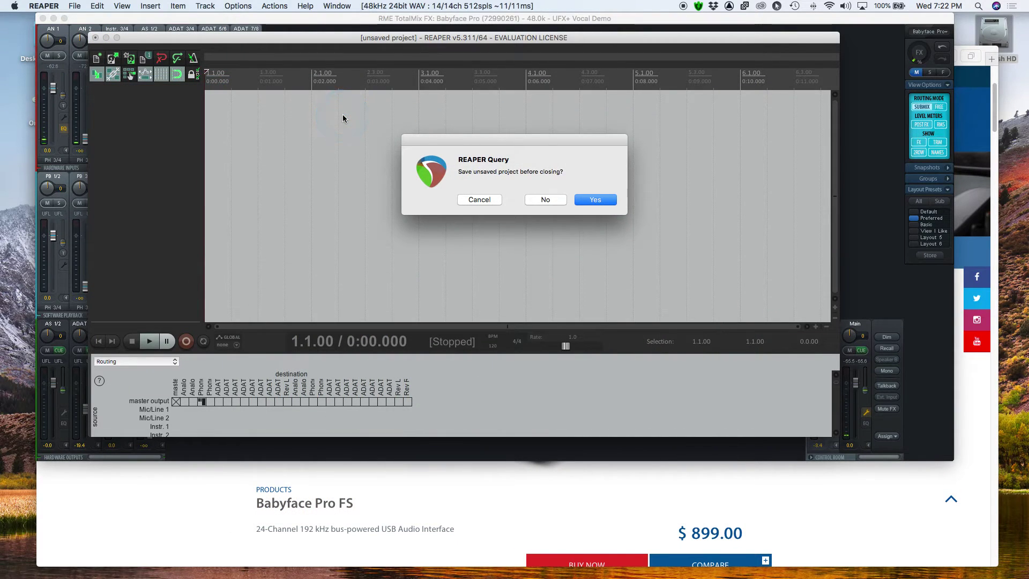
{"action": "left_click", "coordinate": [531, 199]}
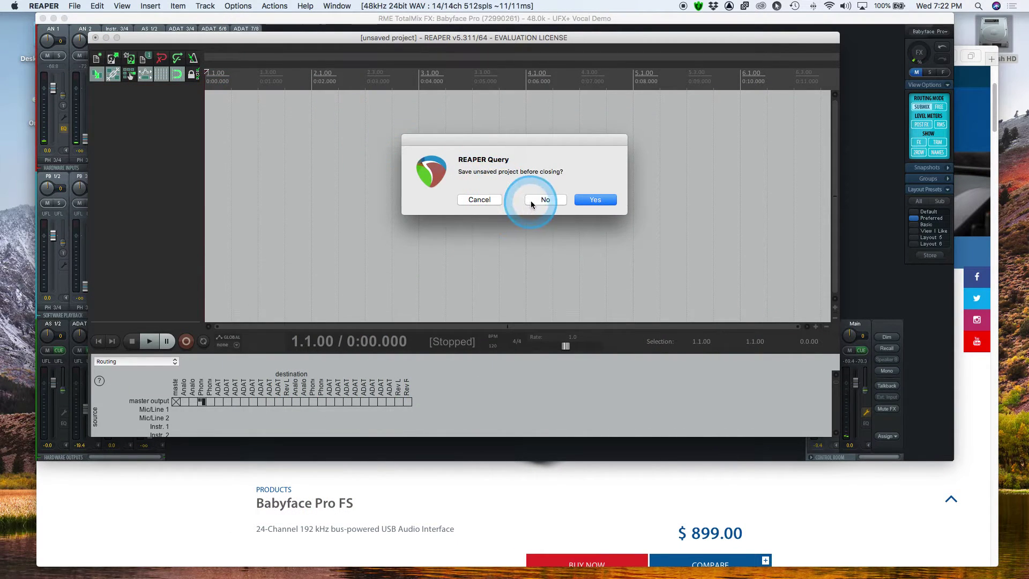
{"action": "left_click", "coordinate": [188, 195]}
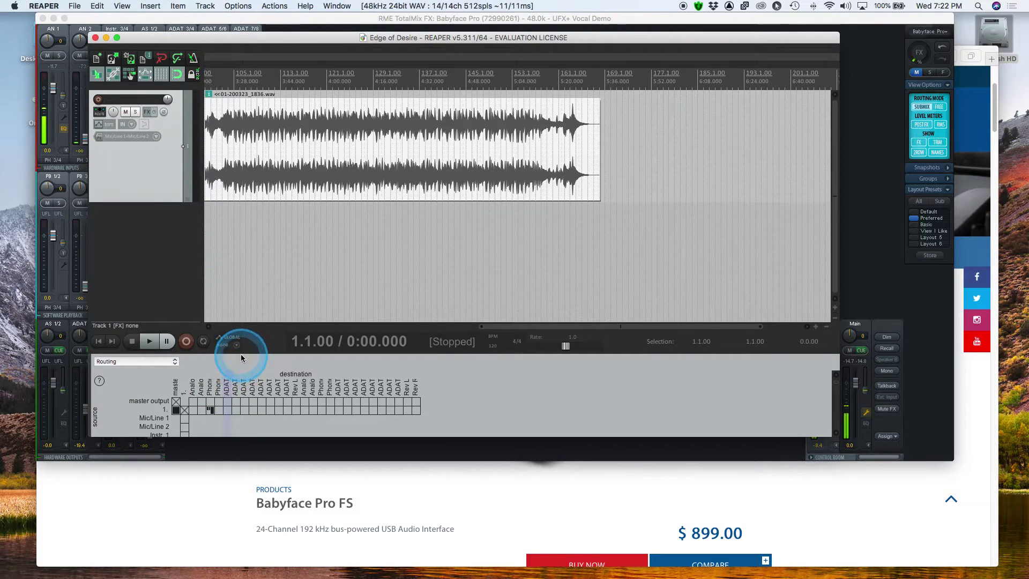
- Enlarge the routing matrix to show track 1's Phones 3/4 routing and play the project from the start
{"action": "left_click_drag", "start_coordinate": [241, 354], "coordinate": [258, 245]}
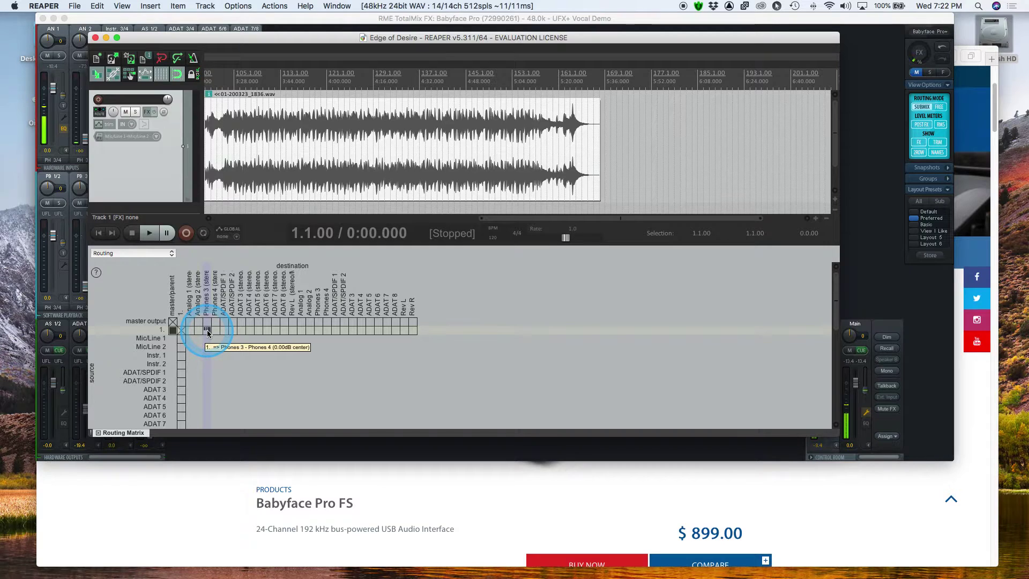
{"action": "left_click", "coordinate": [149, 233]}
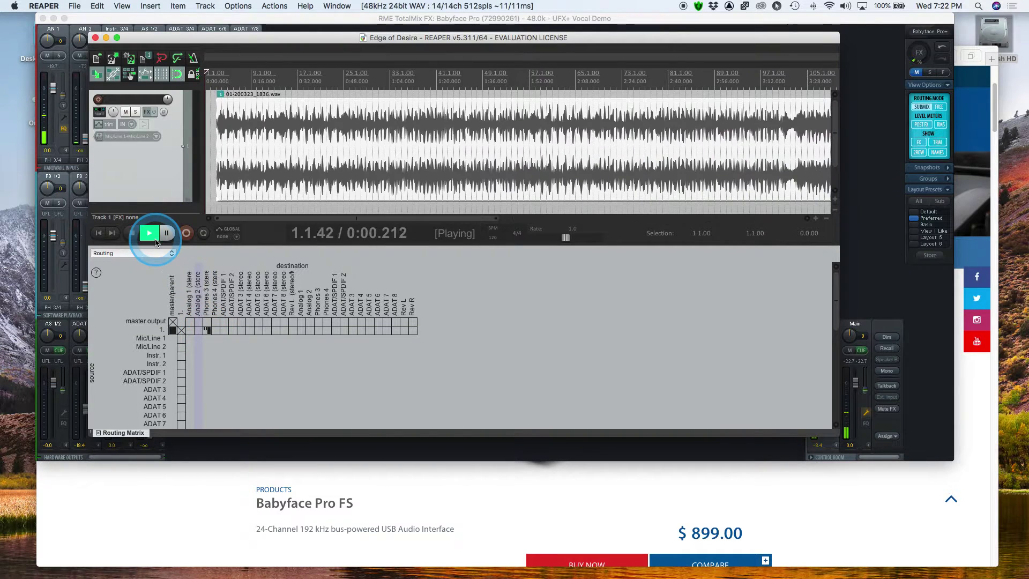
- Minimize REAPER and raise software playback channel PB 3/4 to about -5.7 dB in the Main submix and about -21 dB in the Phones 1 submix
{"action": "left_click", "coordinate": [106, 37]}
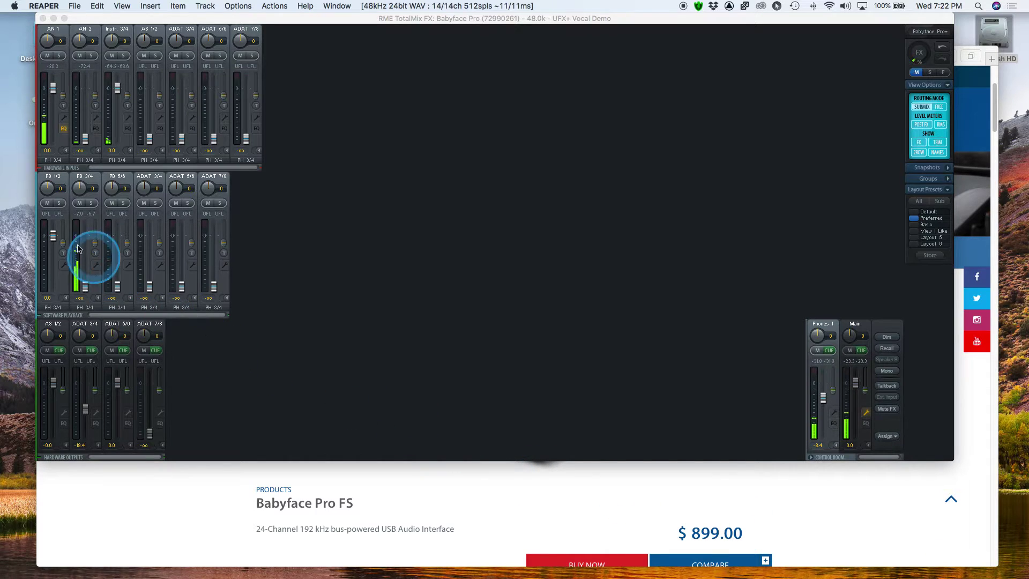
{"action": "left_click", "coordinate": [855, 322]}
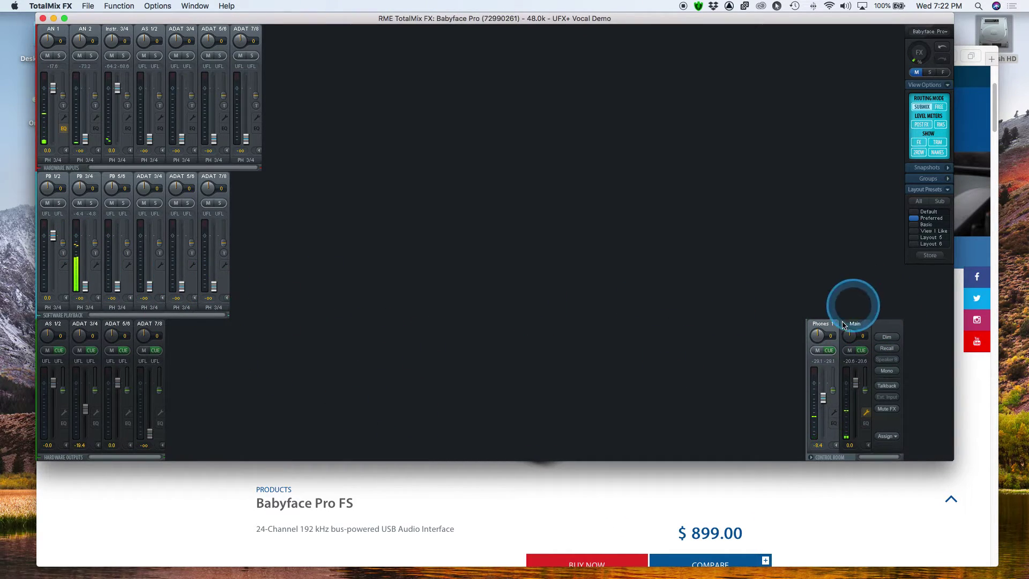
{"action": "left_click", "coordinate": [854, 323]}
{"action": "left_click_drag", "start_coordinate": [84, 286], "coordinate": [92, 243]}
{"action": "left_click", "coordinate": [821, 325]}
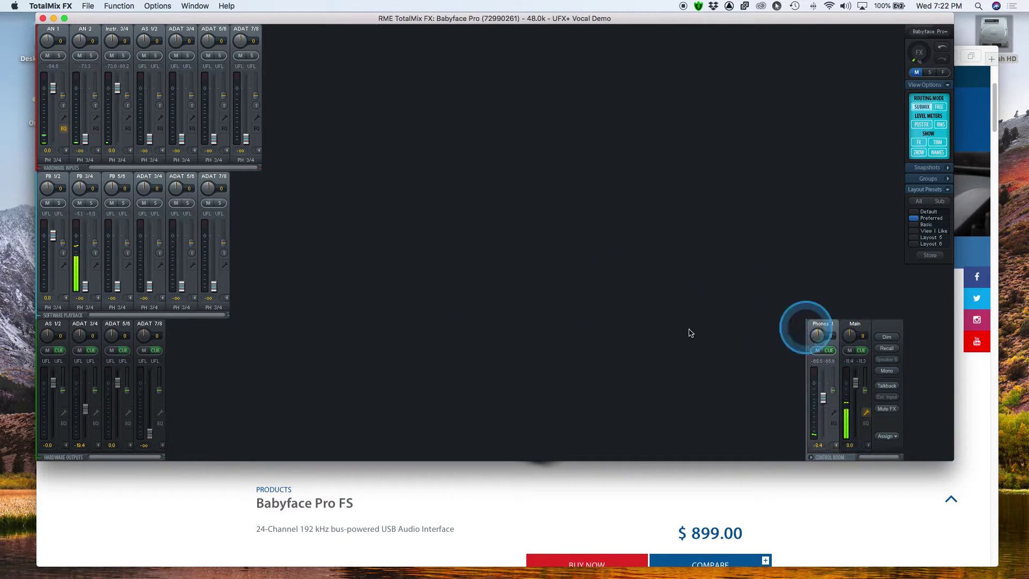
{"action": "left_click_drag", "start_coordinate": [83, 283], "coordinate": [86, 267]}
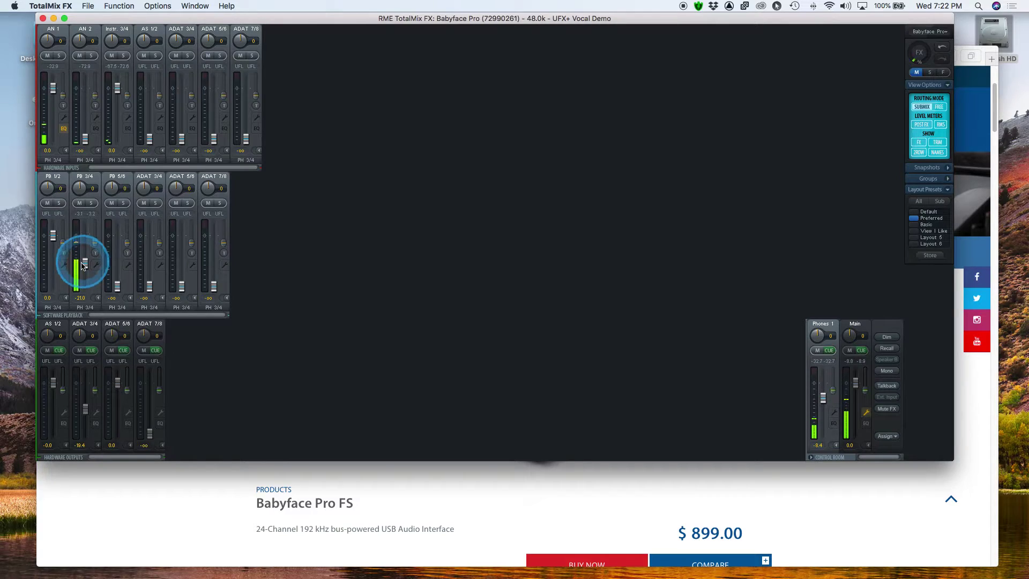
- Launch S-Gear from Launchpad and place its window slightly higher over the mixer
{"action": "mouse_move", "coordinate": [142, 568]}
{"action": "left_click", "coordinate": [84, 566]}
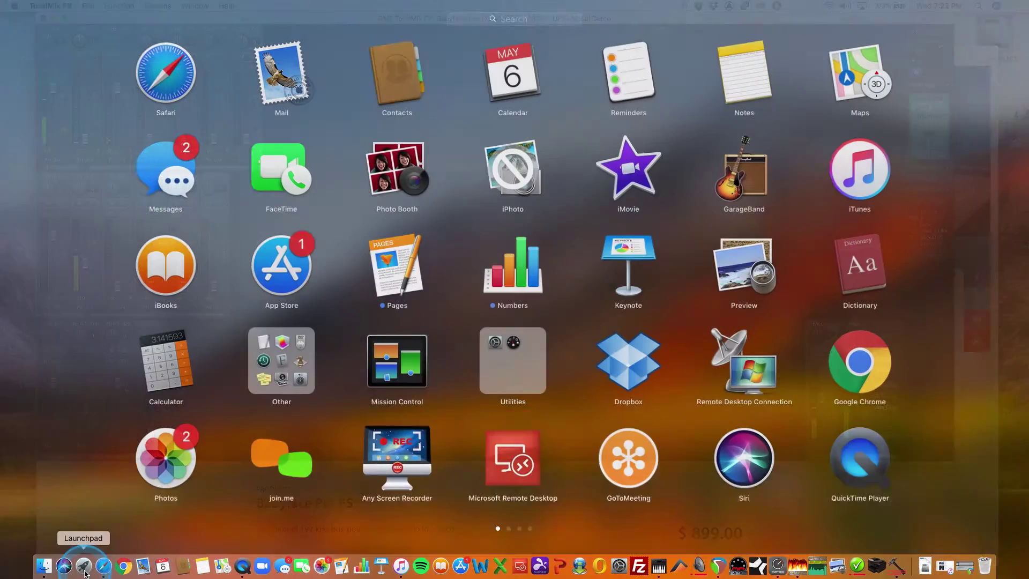
{"action": "left_click_drag", "start_coordinate": [928, 357], "coordinate": [742, 321]}
{"action": "left_click_drag", "start_coordinate": [1010, 332], "coordinate": [443, 281]}
{"action": "left_click", "coordinate": [405, 274]}
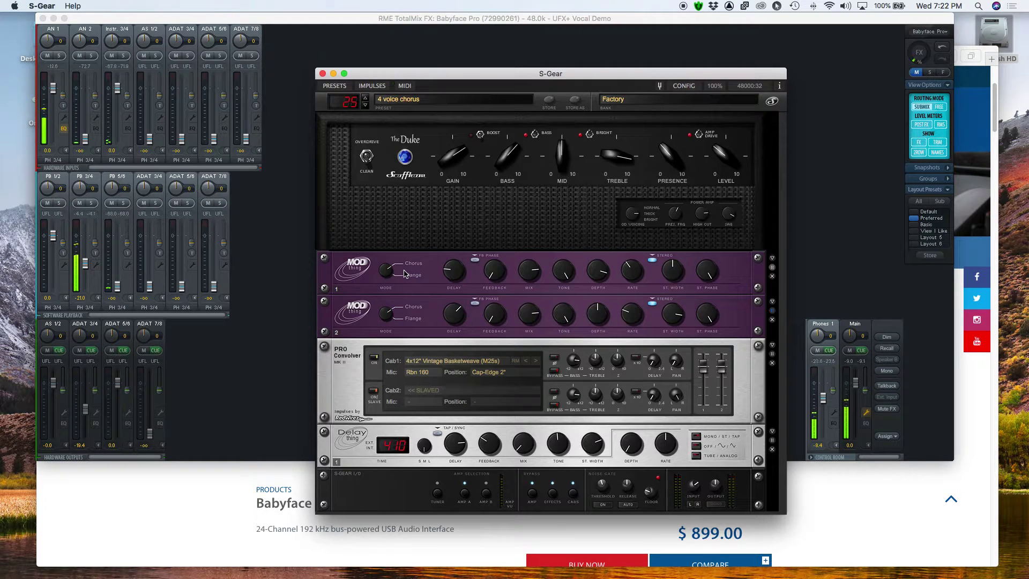
{"action": "left_click_drag", "start_coordinate": [444, 81], "coordinate": [438, 61]}
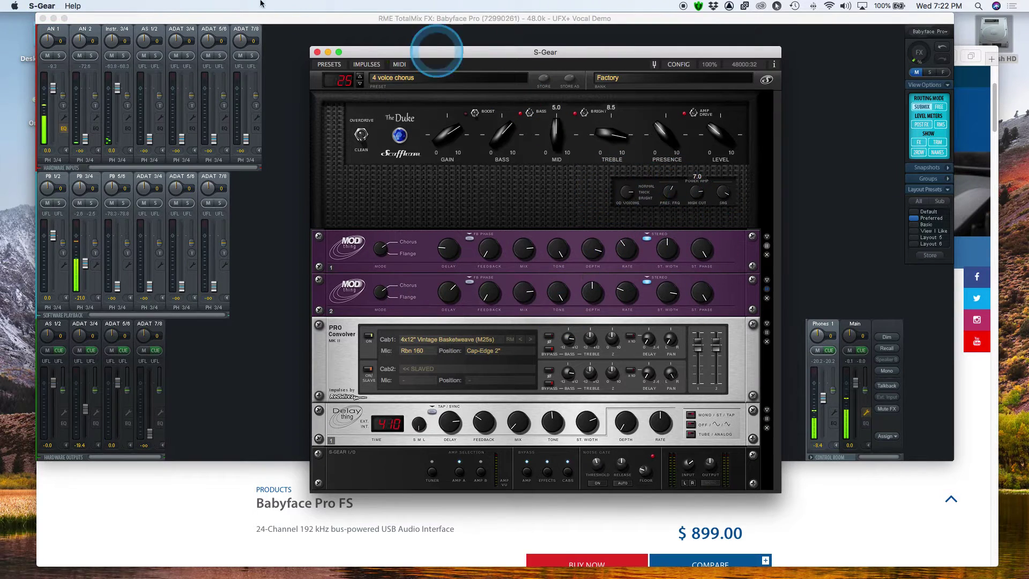
- Check S-Gear's audio routing preferences and return to TotalMix FX to raise playback channel PB 5/6 to about -14 dB in the Phones 1 submix
{"action": "left_click", "coordinate": [42, 6]}
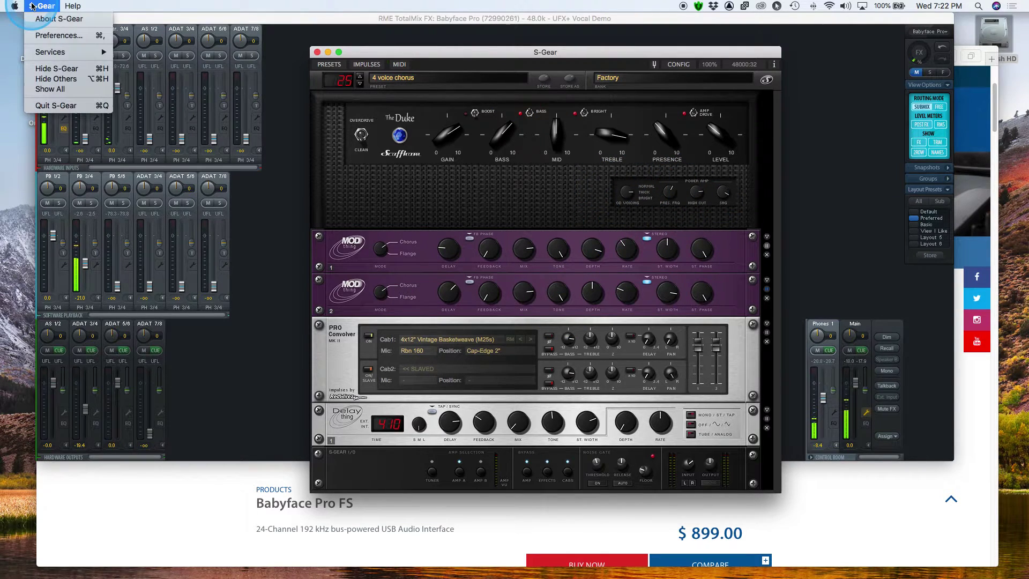
{"action": "left_click", "coordinate": [47, 35]}
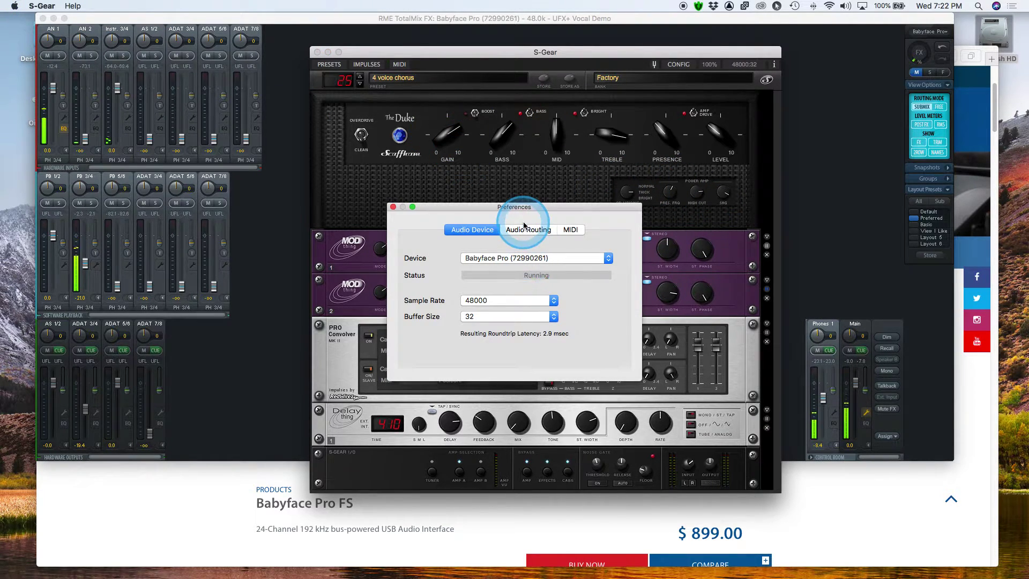
{"action": "left_click", "coordinate": [524, 226]}
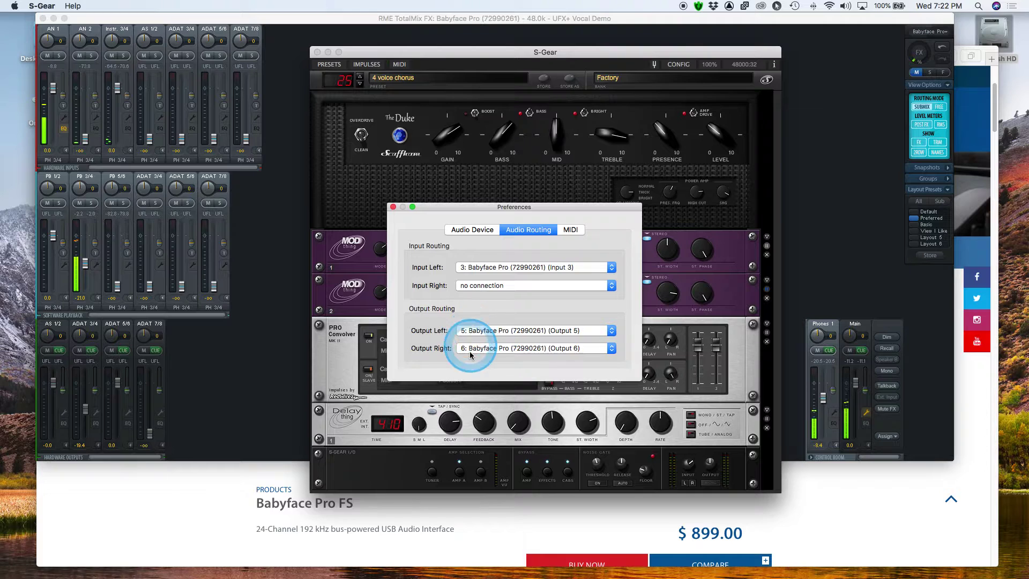
{"action": "left_click", "coordinate": [120, 273]}
{"action": "left_click_drag", "start_coordinate": [117, 286], "coordinate": [119, 255]}
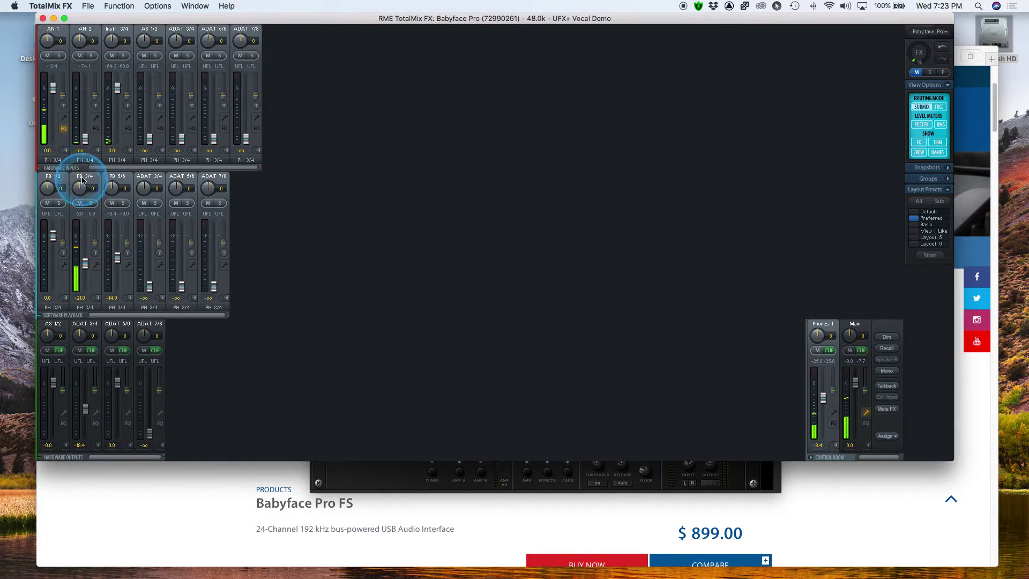
- Rename the software playback channels PB 3/4 to DAW, PB 5/6 to Guitar Amp and PB 1/2 to Mac OS
{"action": "double_click", "coordinate": [81, 177]}
{"action": "type", "text": "Re"}
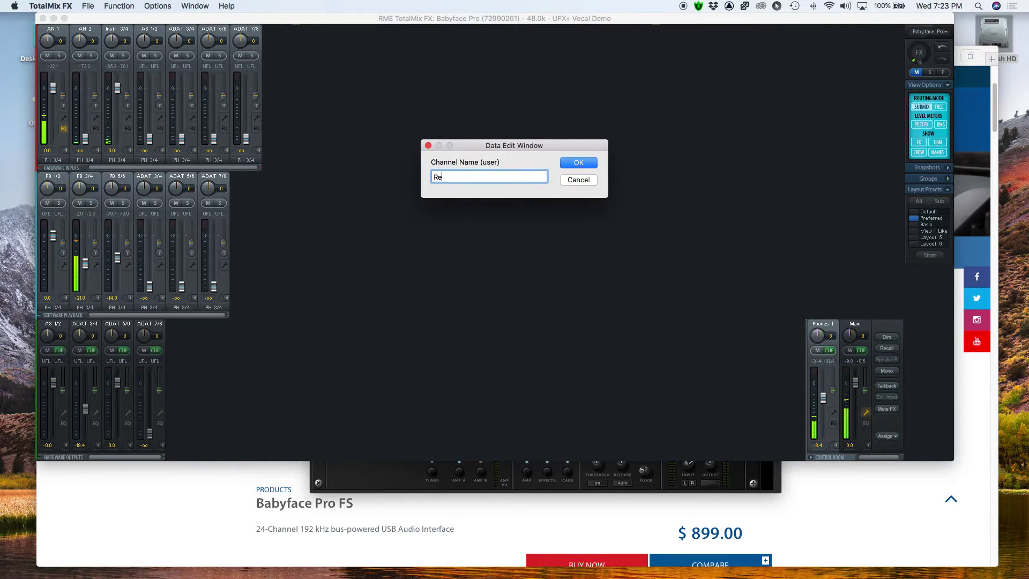
{"action": "left_click", "coordinate": [80, 183]}
{"action": "type", "text": "DAW"}
{"action": "key", "text": "Return"}
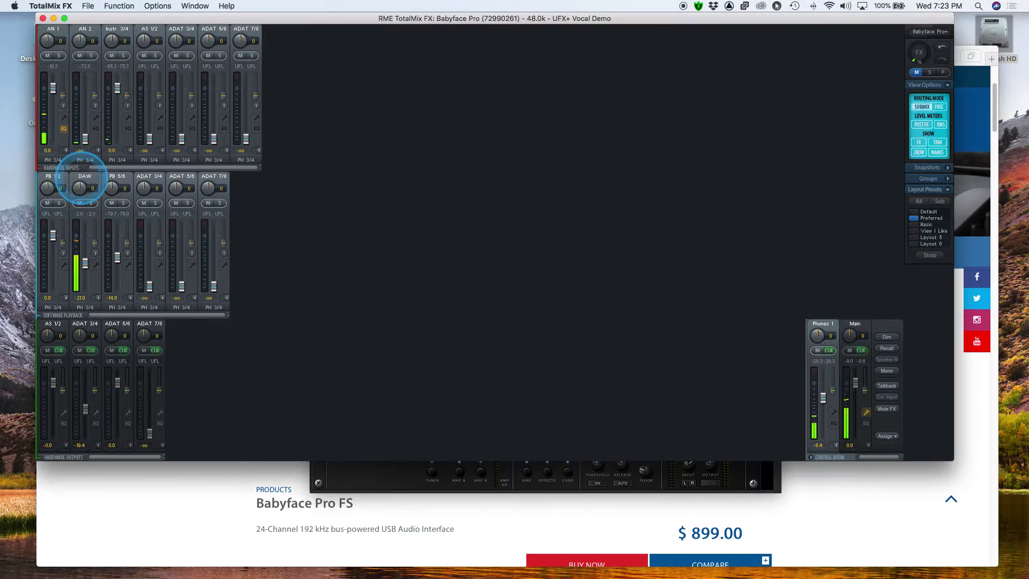
{"action": "left_click", "coordinate": [113, 179]}
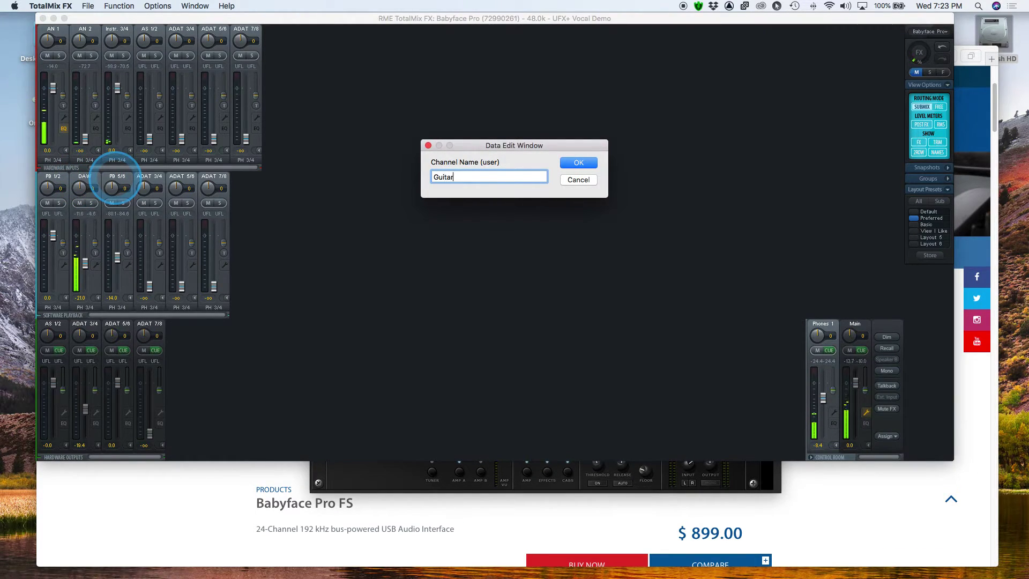
{"action": "key", "text": "Return"}
{"action": "left_click", "coordinate": [56, 179]}
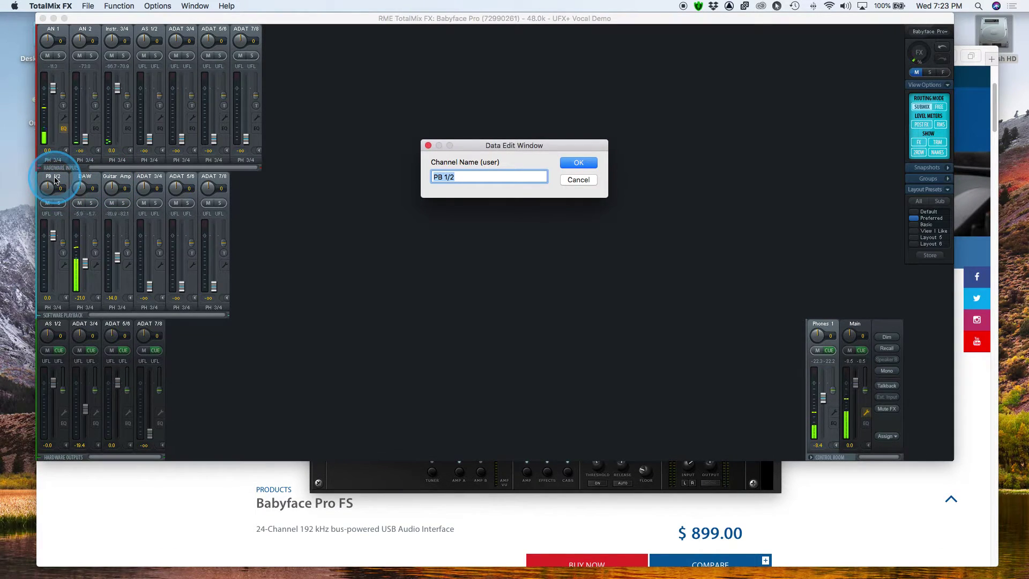
{"action": "key", "text": "Return"}
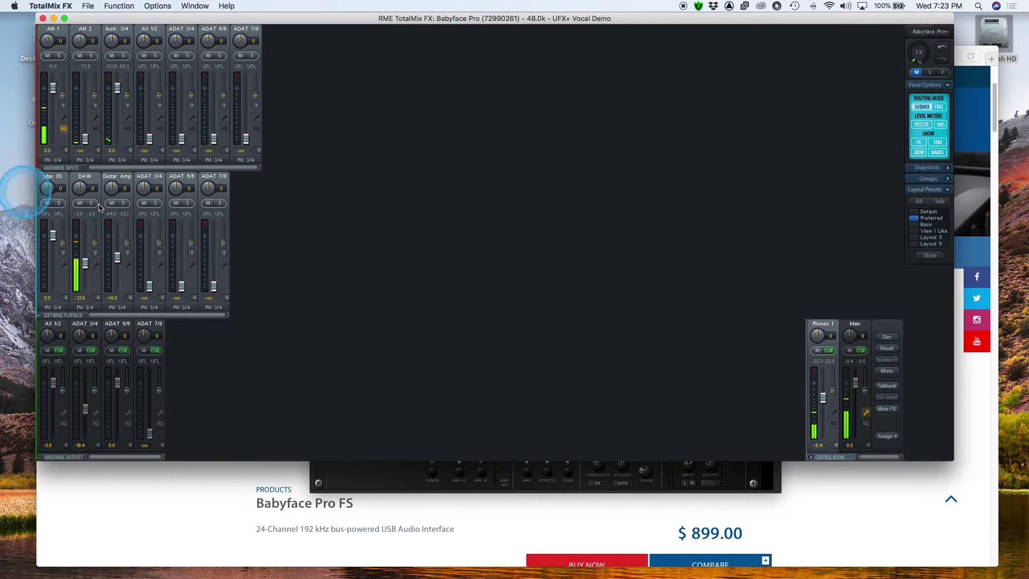
- Lower the DAW channel to about -19.6 dB in the Main submix and raise Guitar Amp to about -3.1 dB in the Phones 1 submix
{"action": "left_click", "coordinate": [93, 183]}
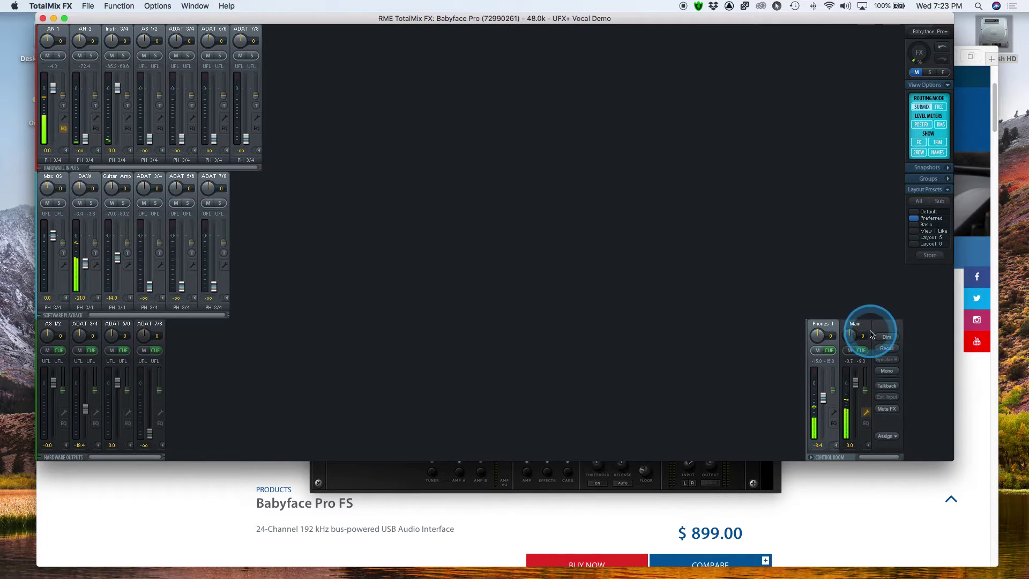
{"action": "left_click", "coordinate": [869, 334]}
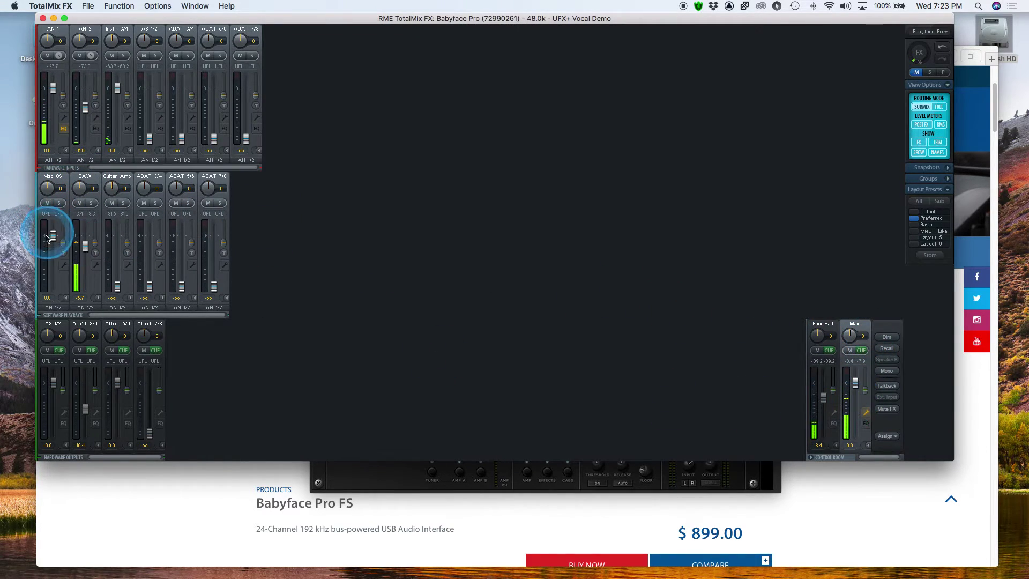
{"action": "left_click_drag", "start_coordinate": [85, 247], "coordinate": [85, 269]}
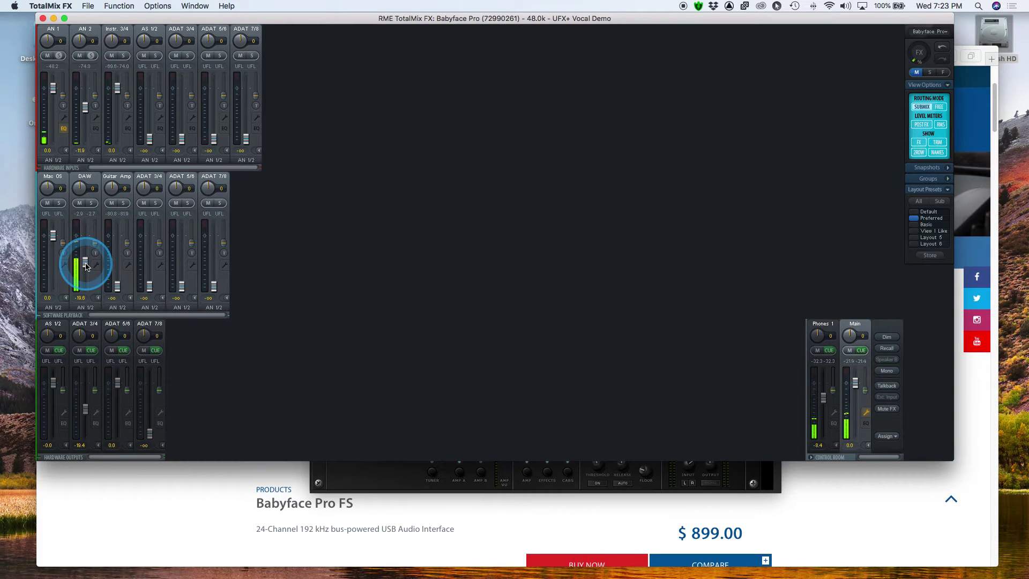
{"action": "left_click", "coordinate": [838, 335]}
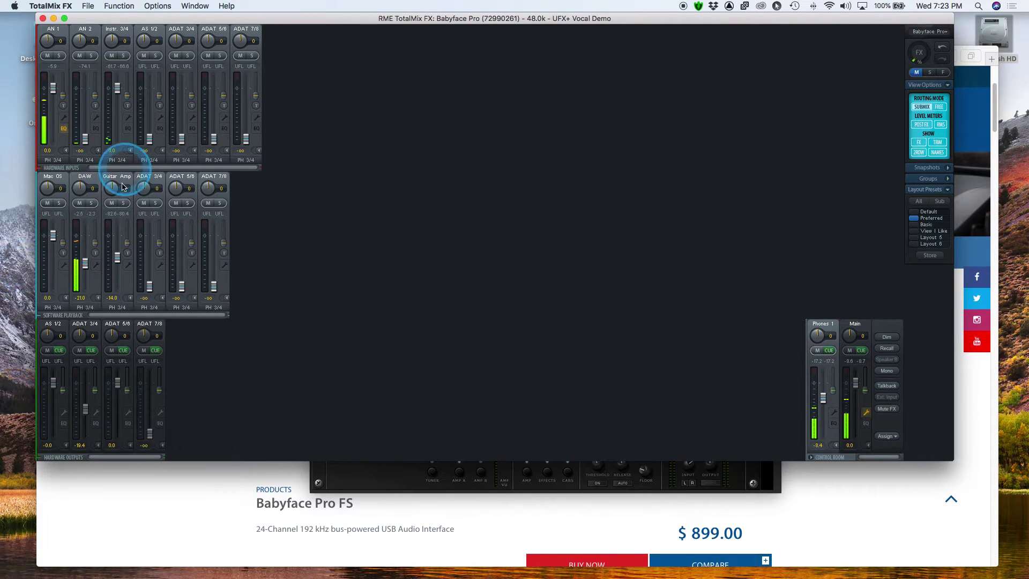
{"action": "left_click_drag", "start_coordinate": [114, 257], "coordinate": [115, 246]}
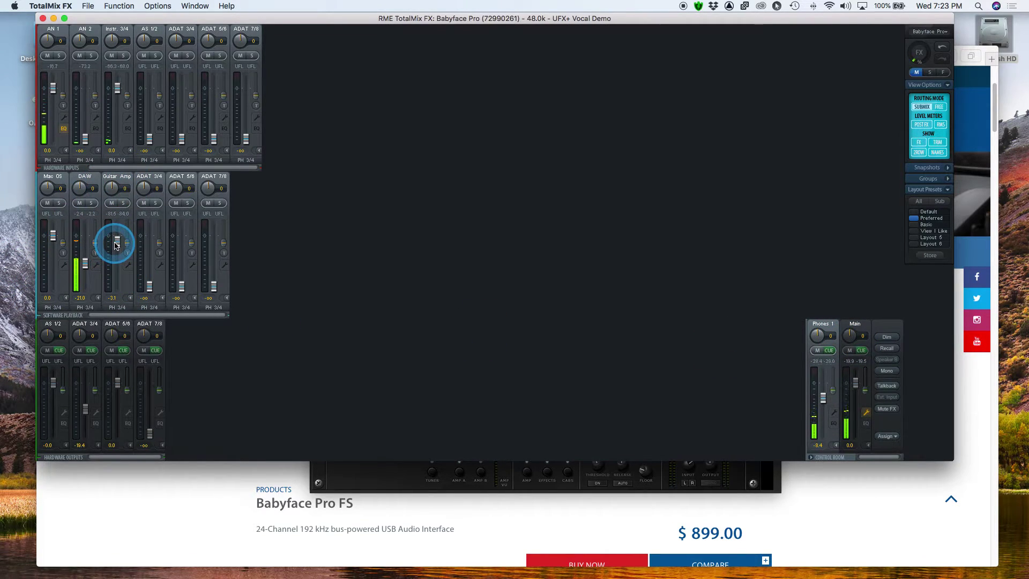
- Compare the playback fader levels of the Main and Phones 1 submixes by alternating between them, ending on Phones 1
{"action": "left_click", "coordinate": [857, 328]}
{"action": "left_click", "coordinate": [143, 252]}
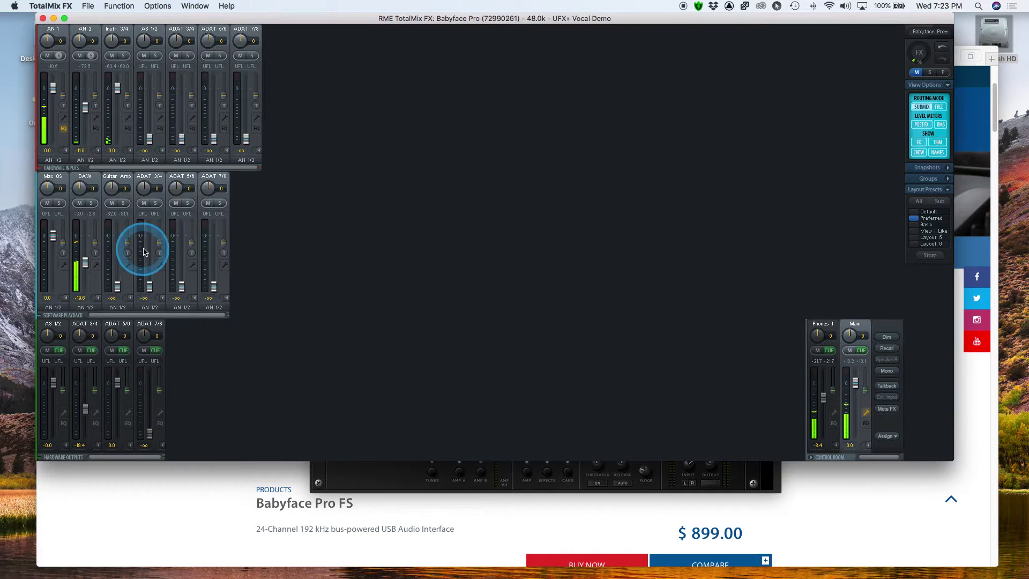
{"action": "left_click", "coordinate": [118, 291]}
{"action": "left_click", "coordinate": [860, 328]}
{"action": "left_click", "coordinate": [822, 326]}
{"action": "left_click", "coordinate": [853, 326]}
{"action": "left_click", "coordinate": [830, 325]}
{"action": "left_click", "coordinate": [855, 326]}
{"action": "left_click", "coordinate": [831, 329]}
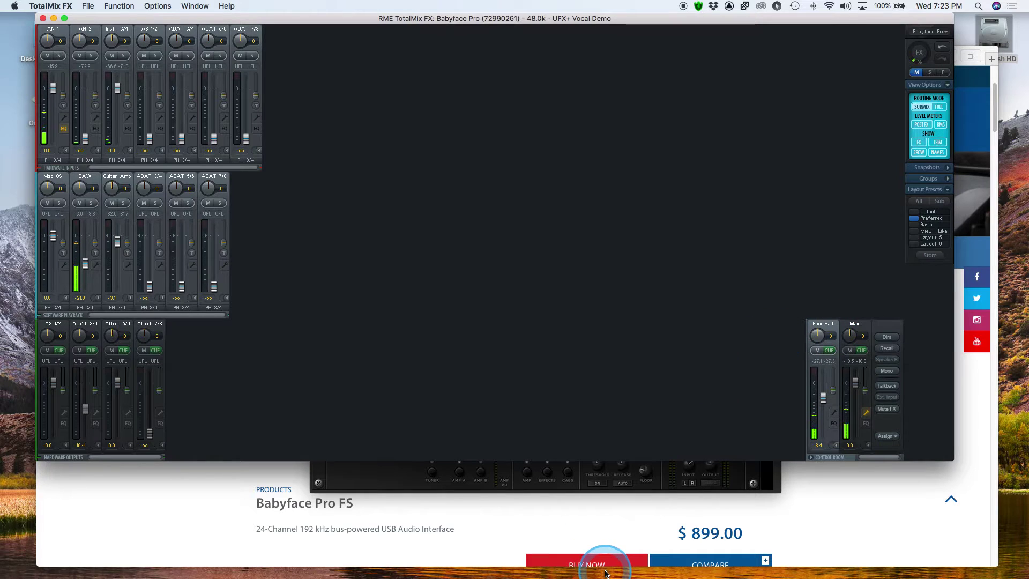
- Mute the DAW software playback channel in the Phones 1 submix
{"action": "key", "text": "super+Tab"}
{"action": "key", "text": "super+Tab"}
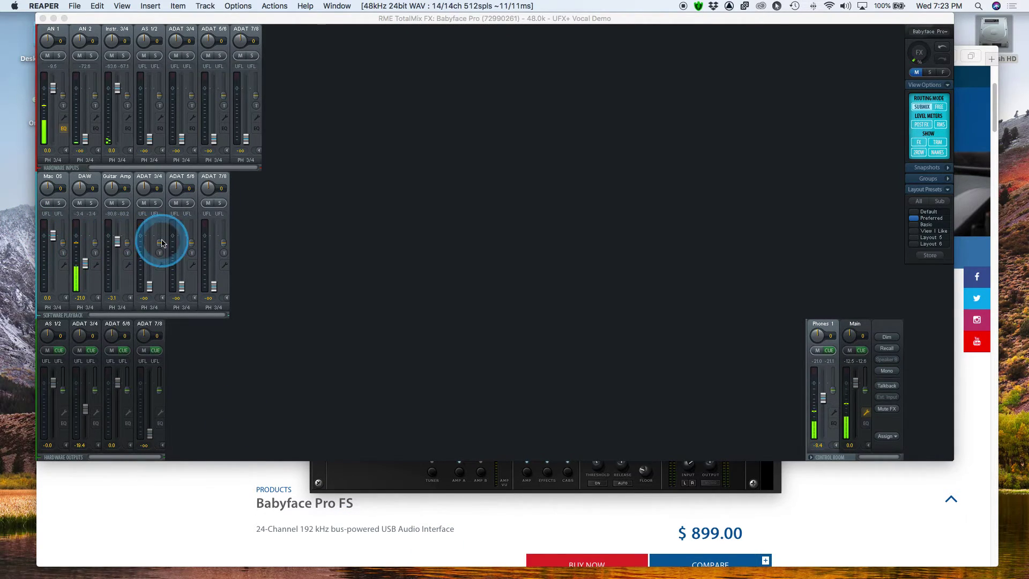
{"action": "left_click", "coordinate": [77, 206]}
{"action": "left_click", "coordinate": [78, 204]}
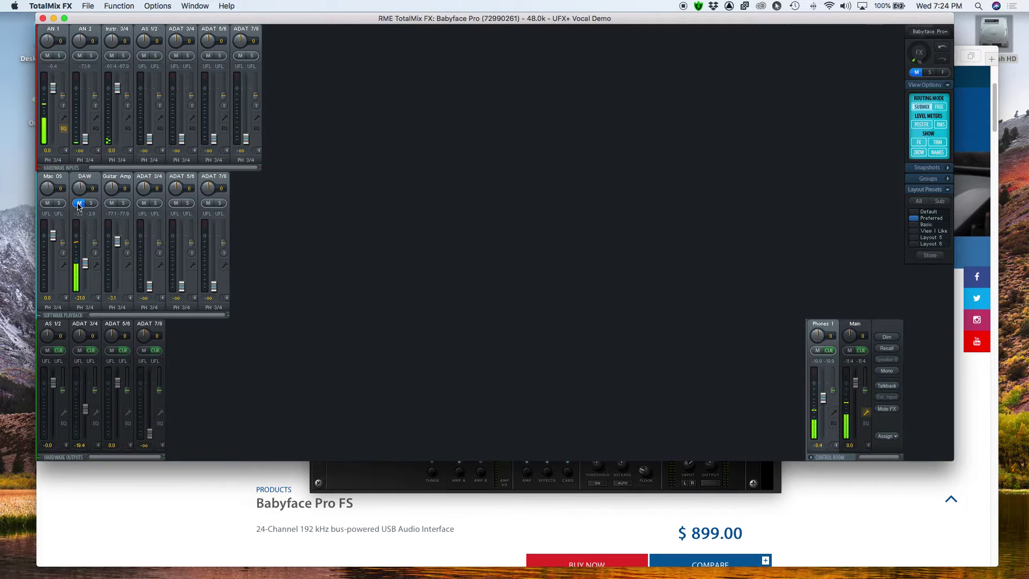
{"action": "left_click_drag", "start_coordinate": [78, 205], "coordinate": [103, 261]}
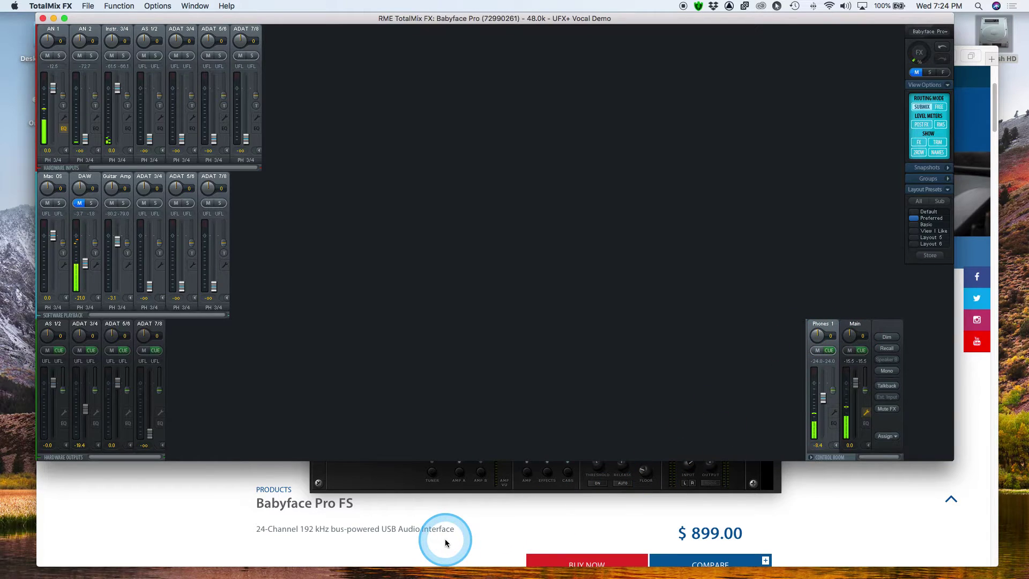
- Switch to REAPER, restore the minimized Edge of Desire project window and stop playback
{"action": "key", "text": "super+Tab"}
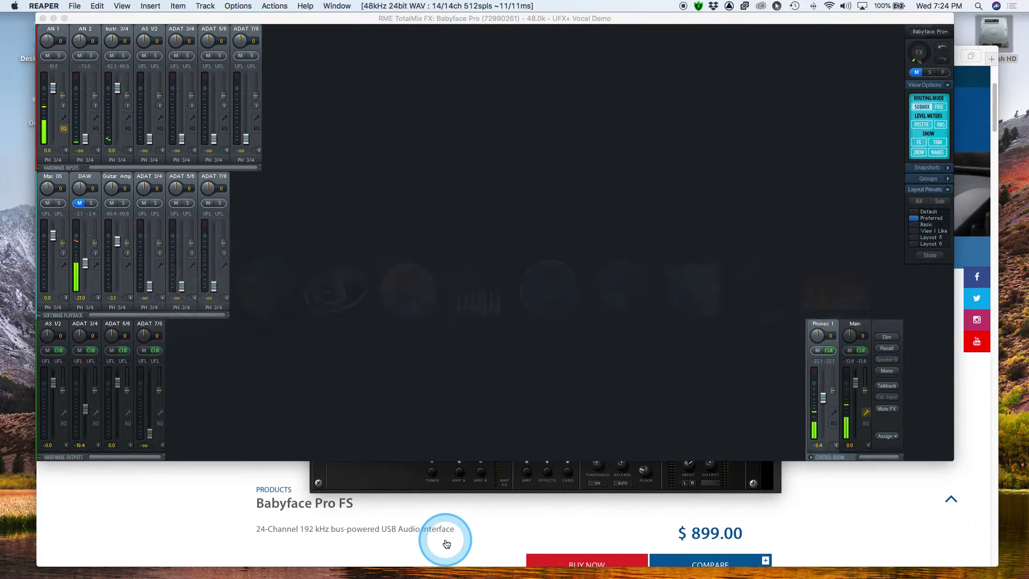
{"action": "left_click", "coordinate": [336, 6]}
{"action": "left_click", "coordinate": [357, 64]}
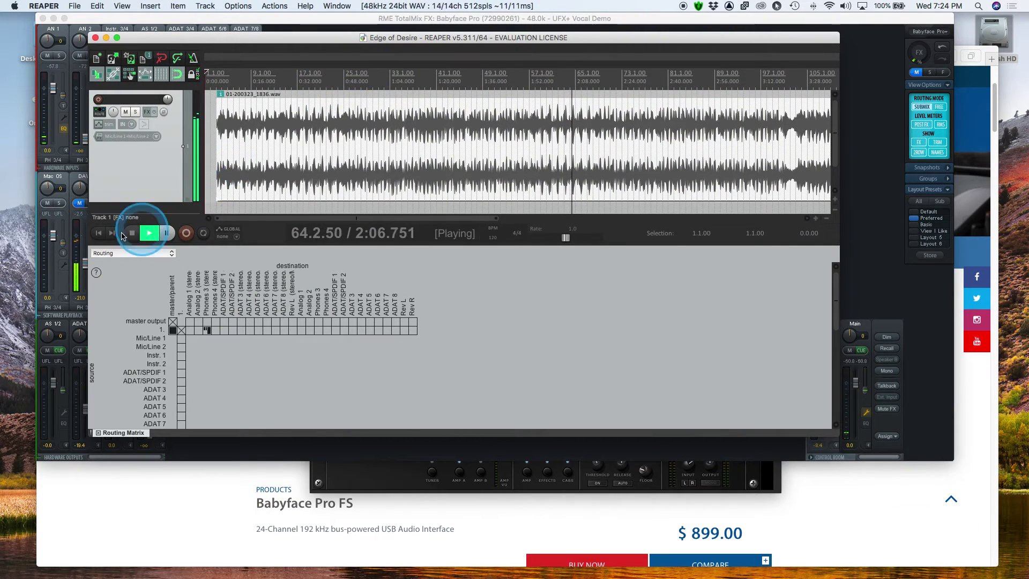
{"action": "left_click", "coordinate": [133, 238]}
- Open the recent project ServeLink Test 8 Stereo Pgms.RPP
{"action": "left_click", "coordinate": [97, 6]}
{"action": "left_click", "coordinate": [74, 6]}
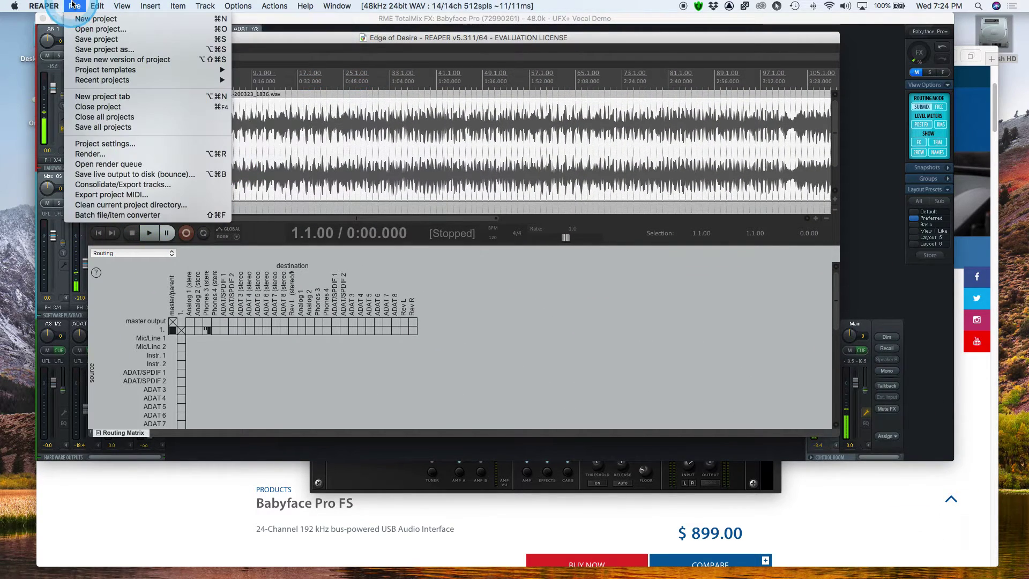
{"action": "mouse_move", "coordinate": [204, 79]}
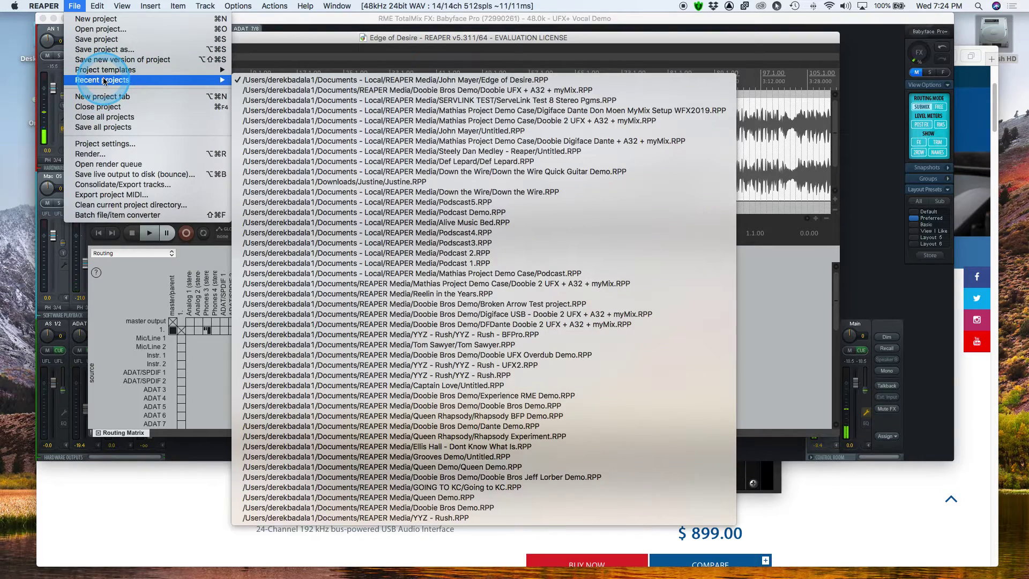
{"action": "left_click", "coordinate": [384, 100]}
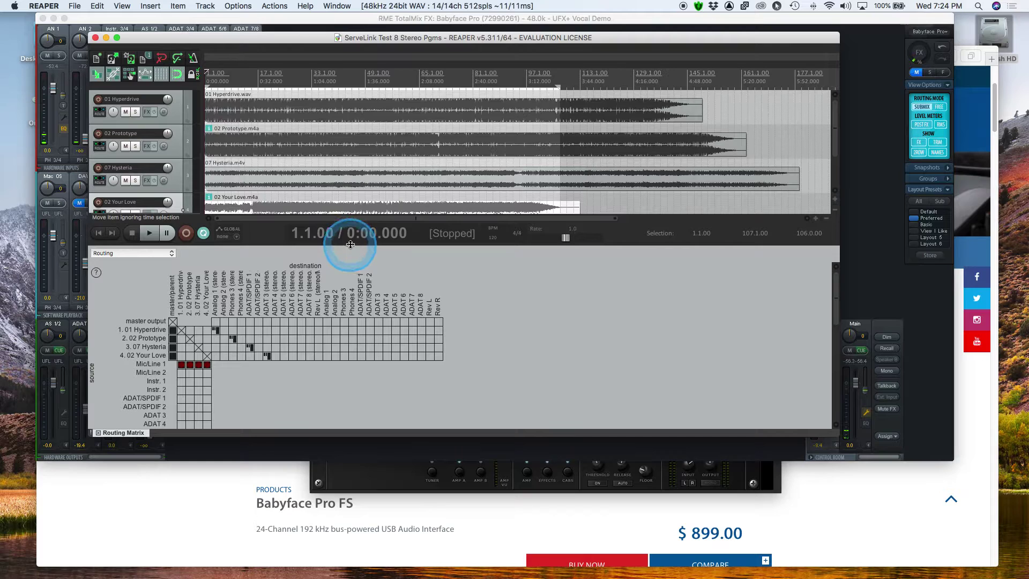
- Examine in the routing matrix which hardware output pair each of the four tracks is sent to
{"action": "left_click", "coordinate": [232, 339]}
{"action": "left_click", "coordinate": [249, 347]}
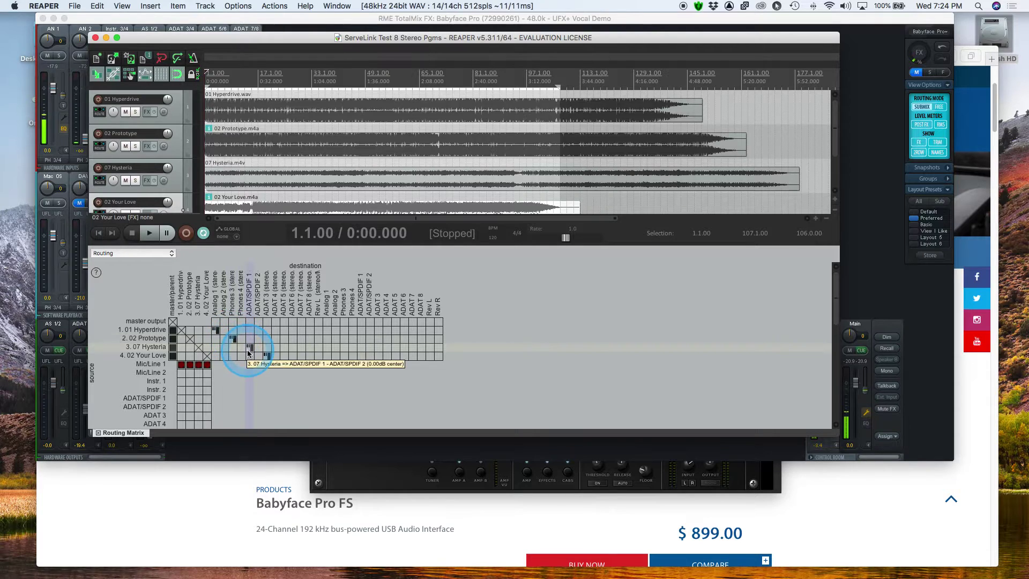
{"action": "left_click", "coordinate": [266, 356]}
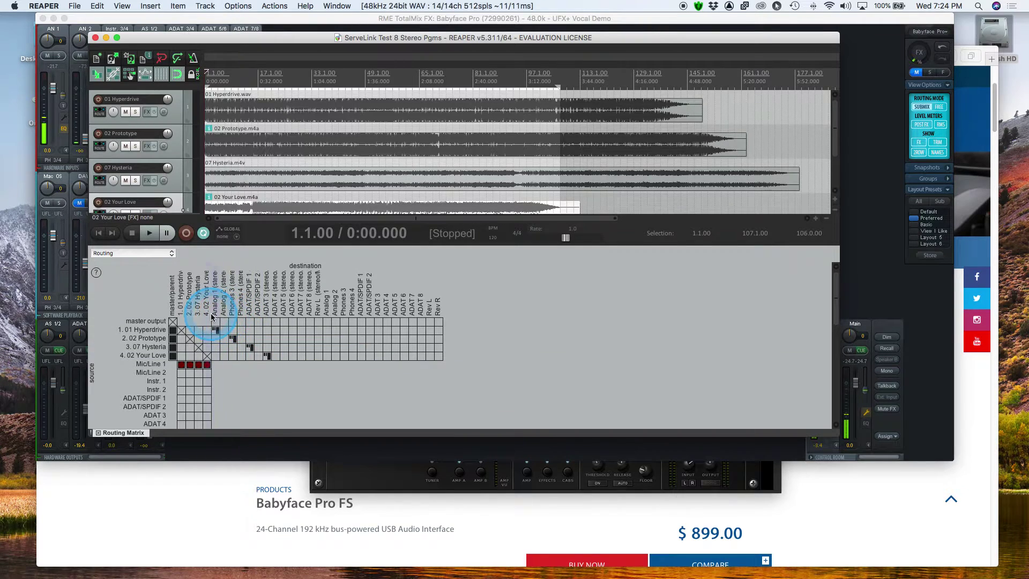
{"action": "left_click", "coordinate": [264, 374]}
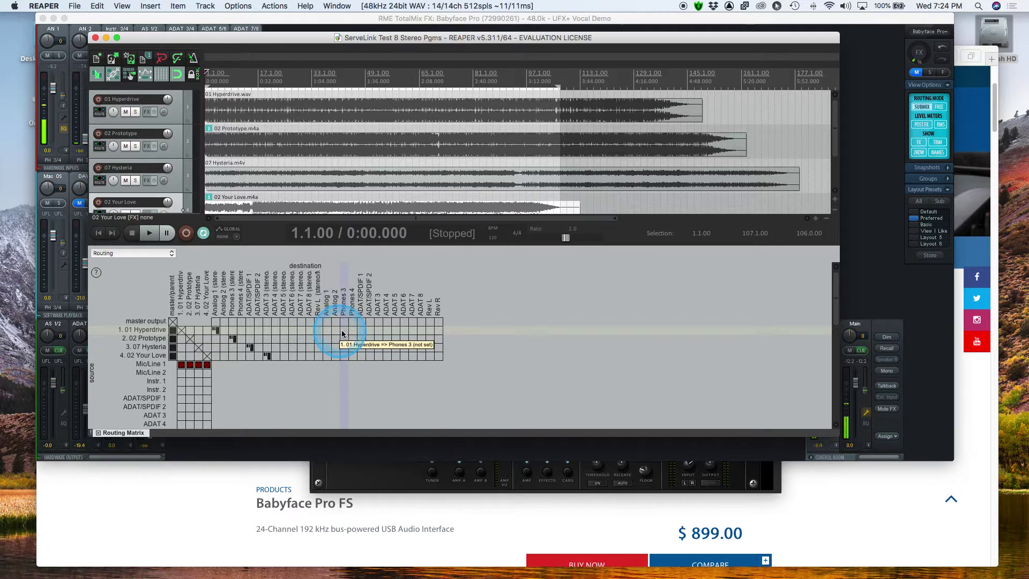
{"action": "left_click", "coordinate": [159, 241]}
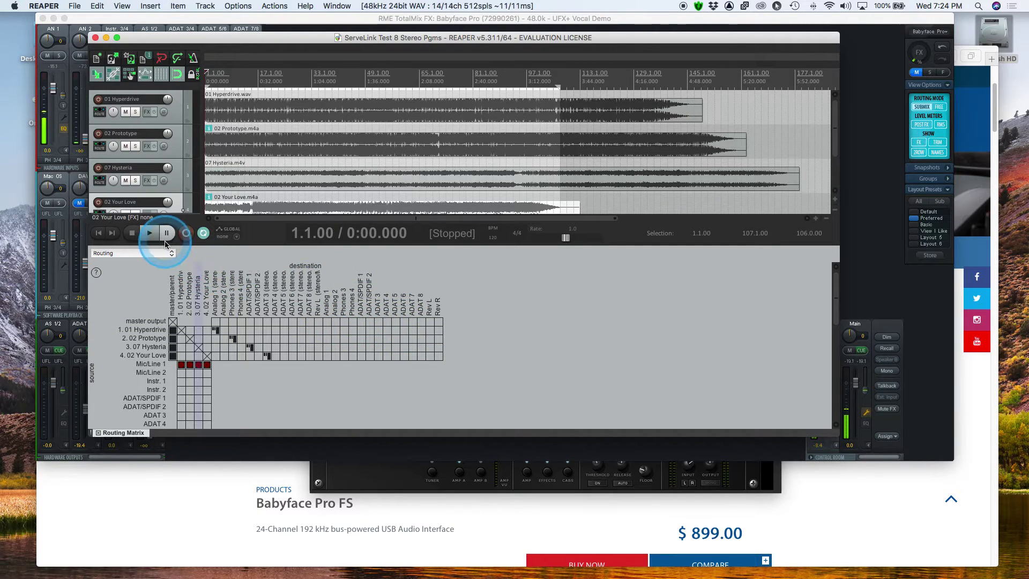
- Start project playback, switch to TotalMix FX, and mute the ADAT 3/4, Guitar Amp and Mac OS software playback channels
{"action": "left_click", "coordinate": [151, 233]}
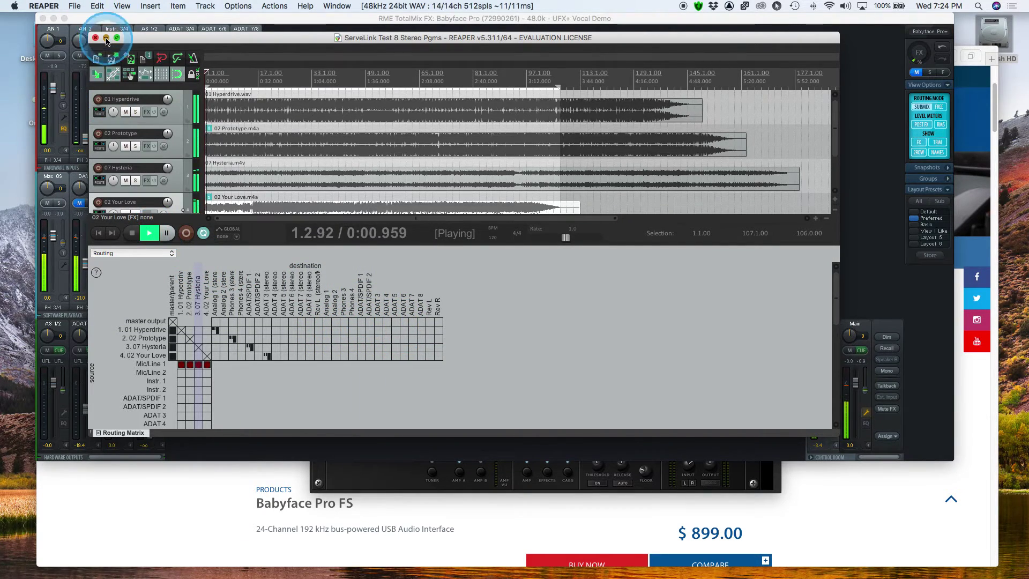
{"action": "left_click", "coordinate": [87, 240]}
{"action": "left_click", "coordinate": [144, 203]}
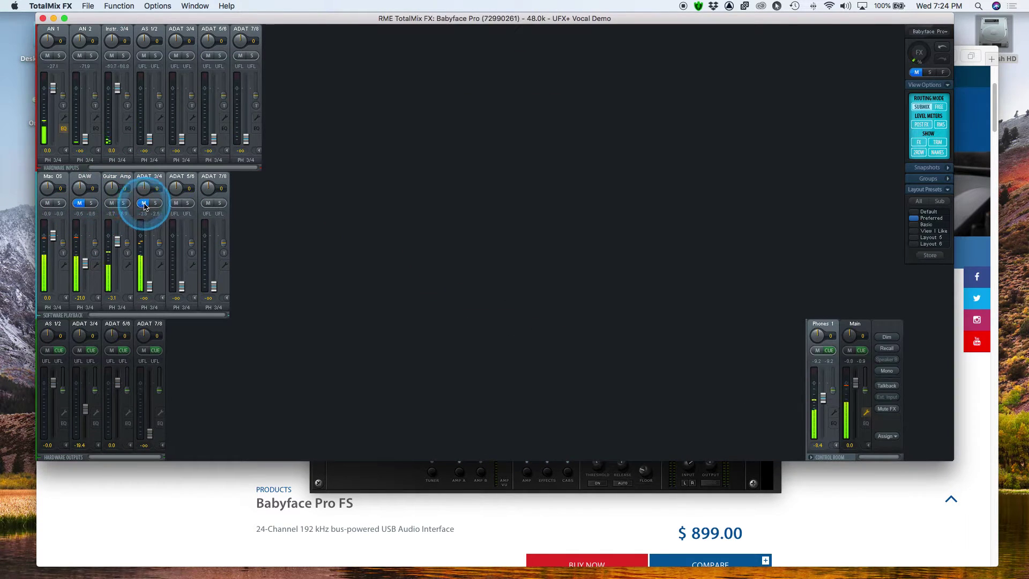
{"action": "left_click", "coordinate": [111, 204]}
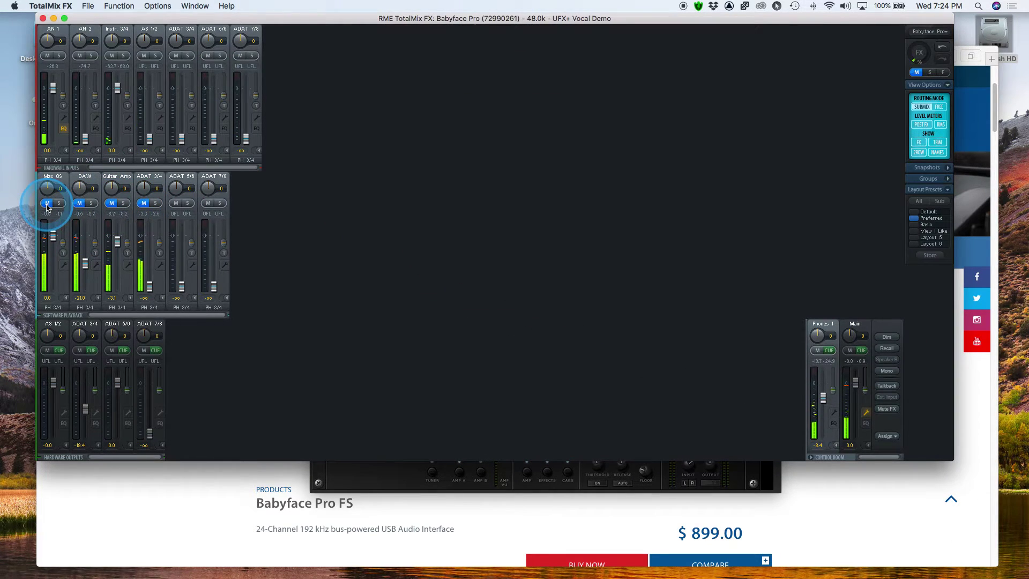
{"action": "left_click", "coordinate": [47, 204]}
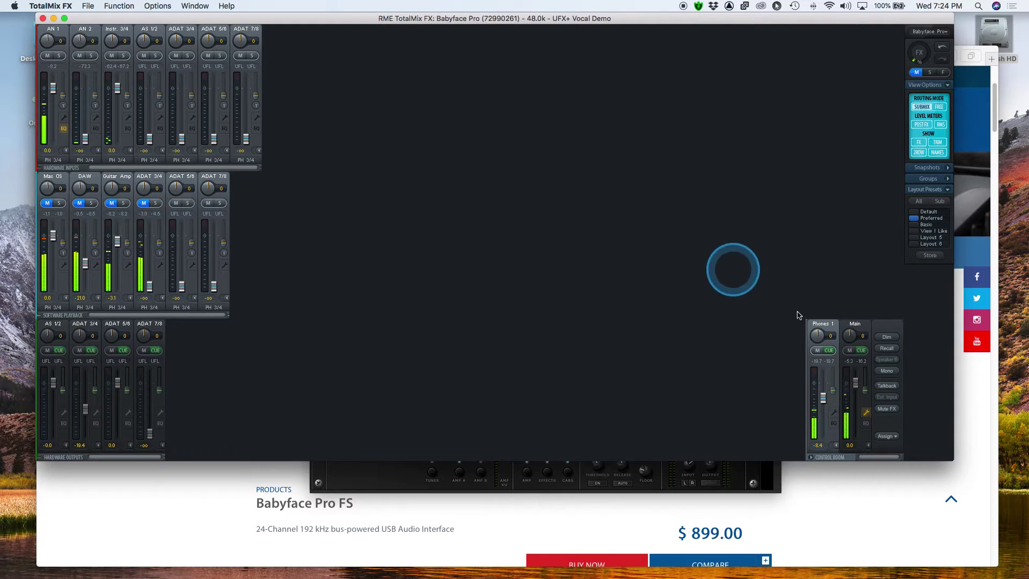
- Set the Main submix's playback faders to about -26 dB for Mac OS, -37 dB for Guitar Amp and -29 dB for ADAT 3/4
{"action": "left_click", "coordinate": [854, 326]}
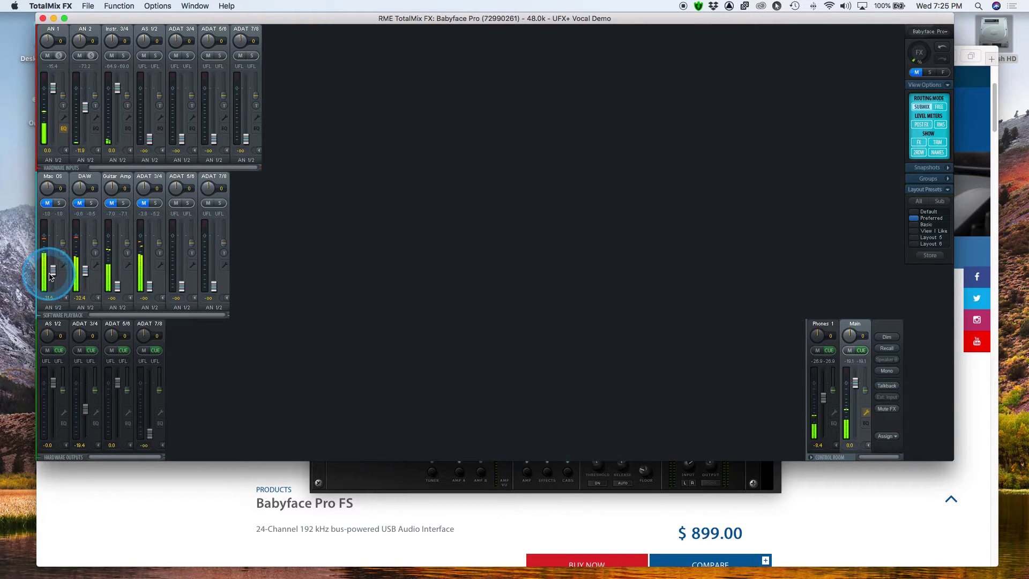
{"action": "left_click", "coordinate": [822, 325]}
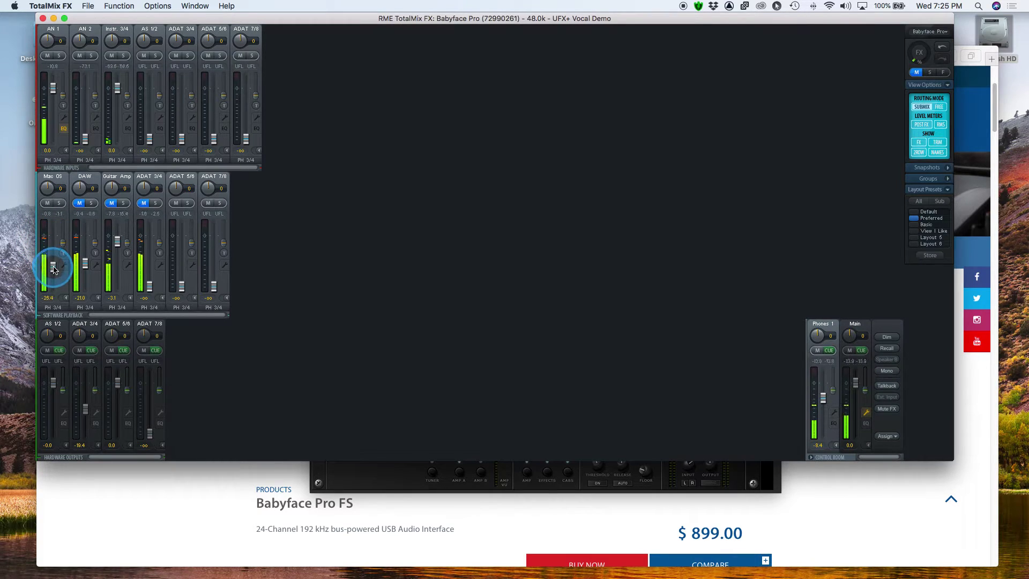
{"action": "left_click", "coordinate": [857, 325]}
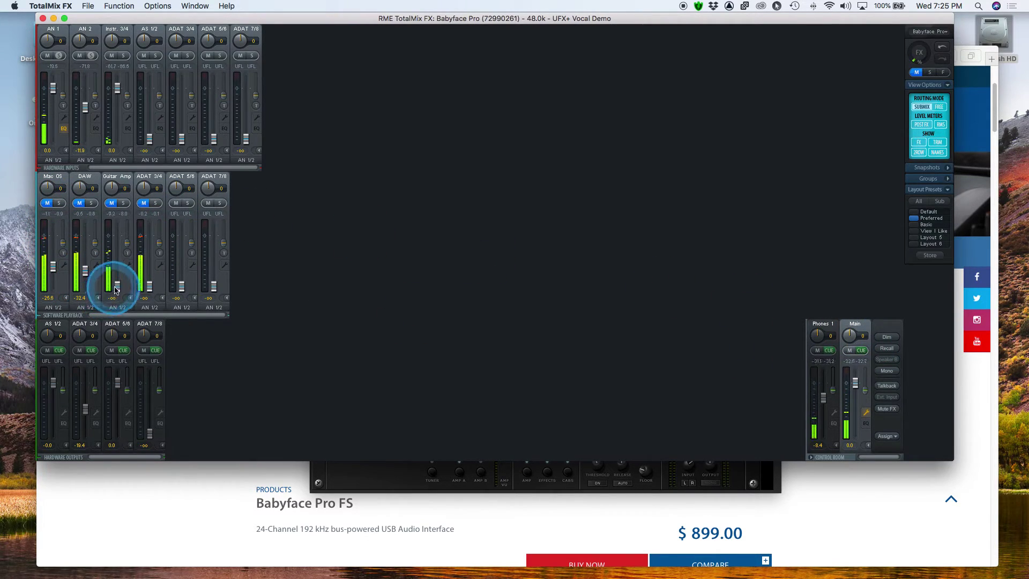
{"action": "left_click_drag", "start_coordinate": [149, 287], "coordinate": [150, 285]}
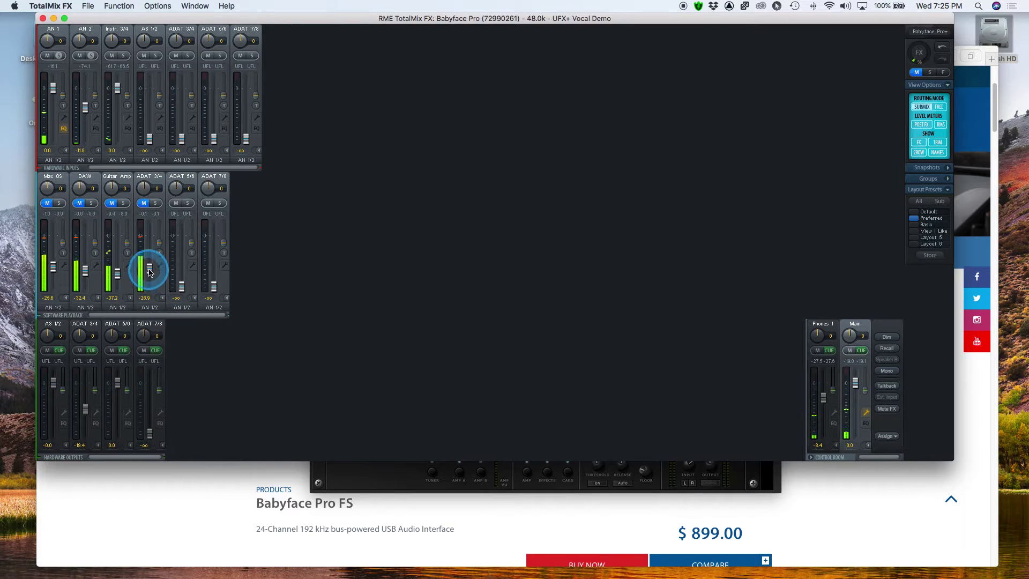
- Copy the Main output and make Phones 1 a mirror of output Main
{"action": "right_click", "coordinate": [866, 437]}
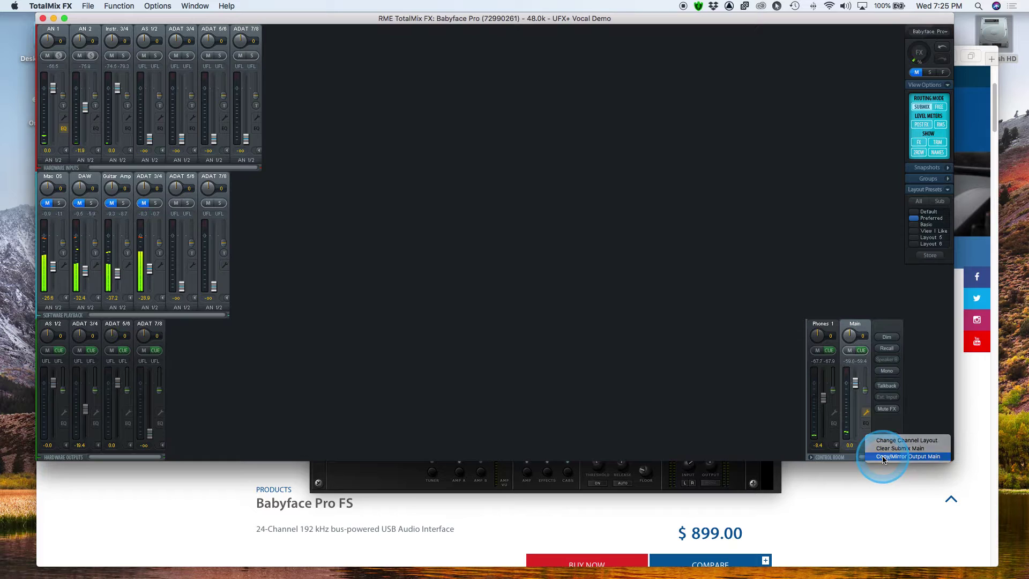
{"action": "right_click", "coordinate": [835, 433]}
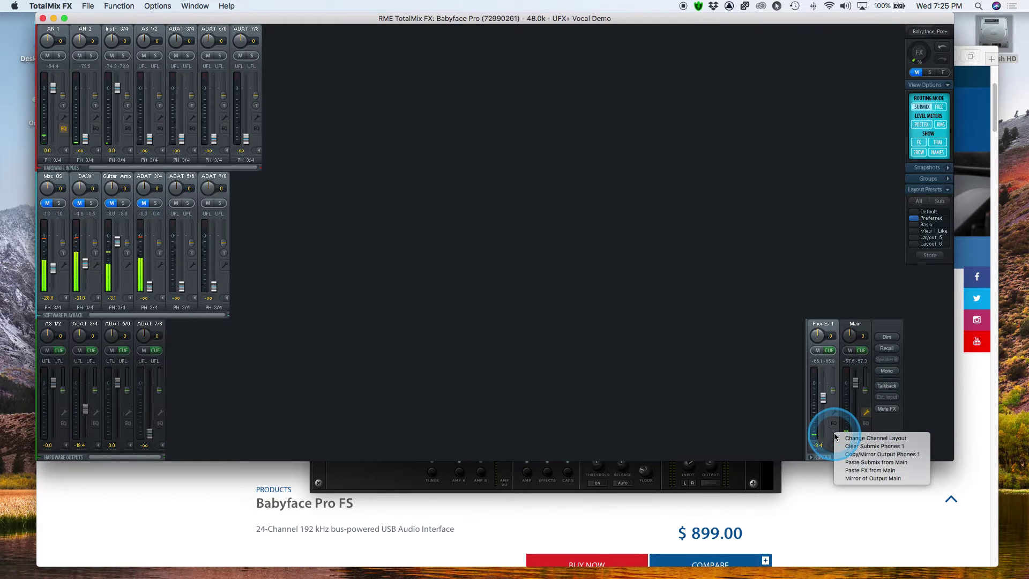
{"action": "left_click", "coordinate": [857, 478]}
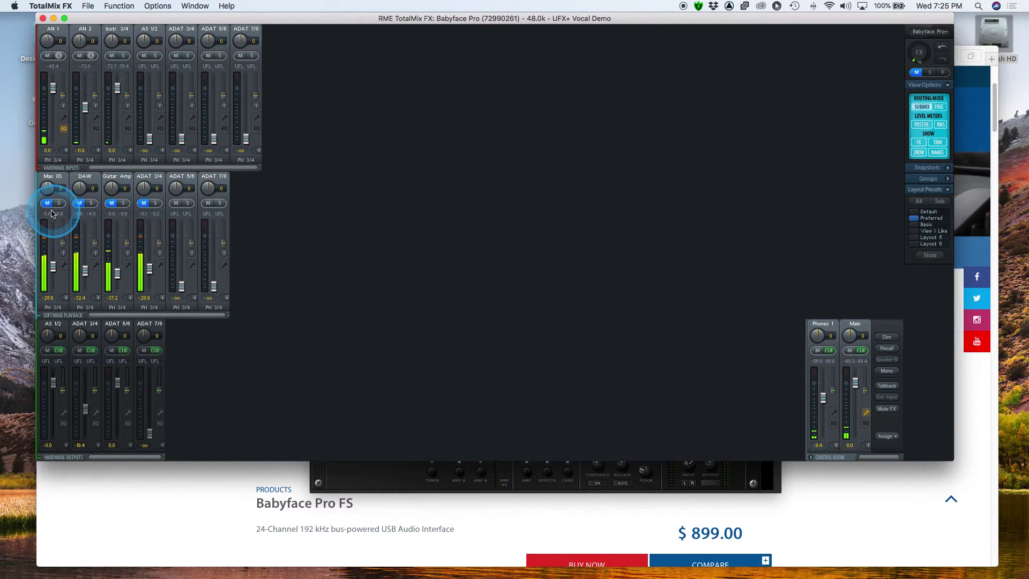
- Unmute the software playback channels in the mirrored submixes to hear them, and mute all four again
{"action": "left_click", "coordinate": [80, 202]}
{"action": "left_click", "coordinate": [111, 202]}
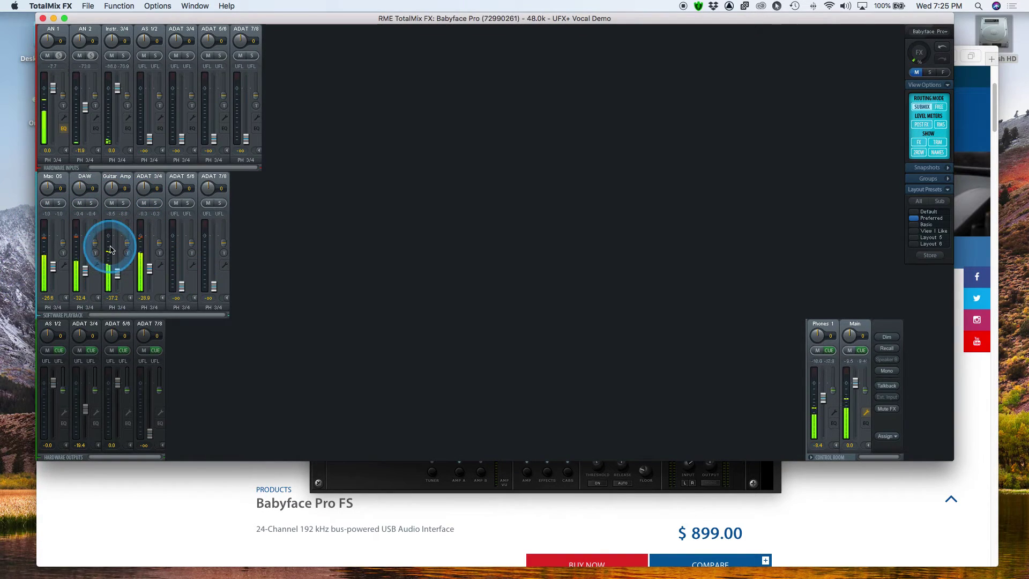
{"action": "left_click", "coordinate": [47, 203]}
{"action": "left_click", "coordinate": [80, 202]}
{"action": "left_click", "coordinate": [111, 202]}
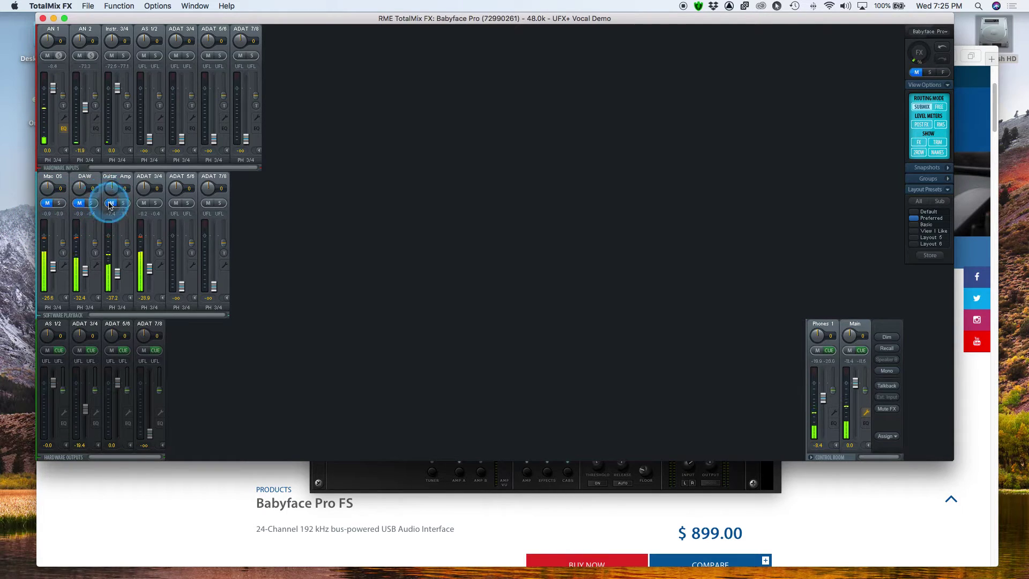
{"action": "left_click", "coordinate": [145, 203]}
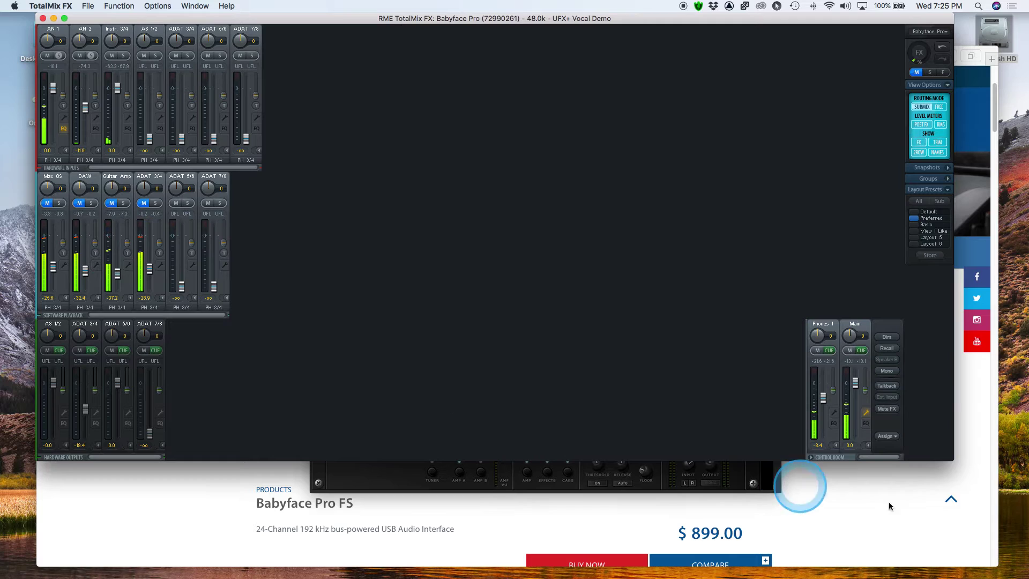
- Stop Phones 1 from mirroring the Main output and select the Main submix
{"action": "right_click", "coordinate": [837, 433]}
{"action": "left_click", "coordinate": [847, 453]}
{"action": "left_click", "coordinate": [856, 333]}
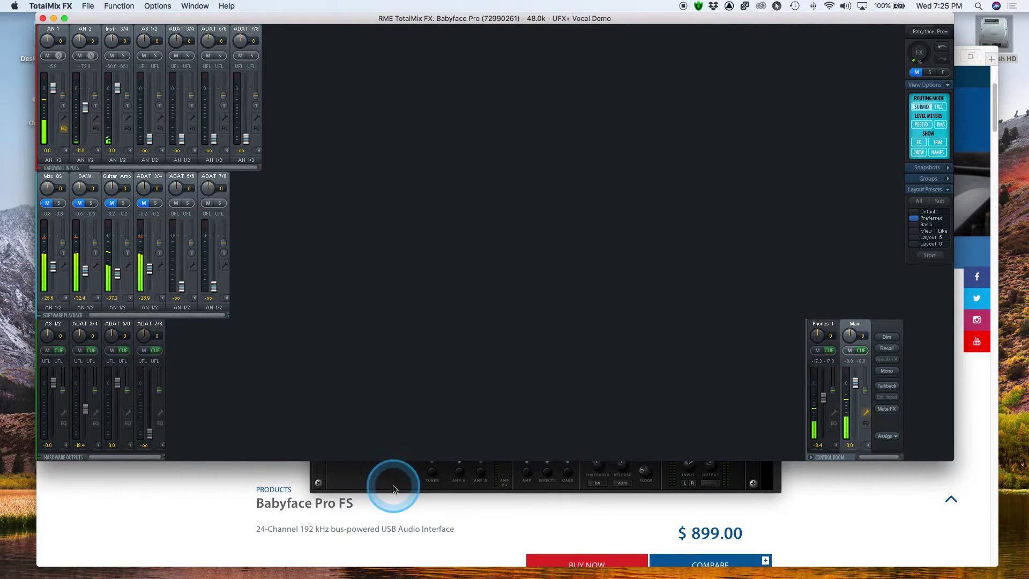
- Switch to REAPER, restore the ServeLink Test 8 Stereo Pgms project window and stop playback
{"action": "key", "text": "super+Tab"}
{"action": "left_click", "coordinate": [350, 6]}
{"action": "left_click", "coordinate": [375, 64]}
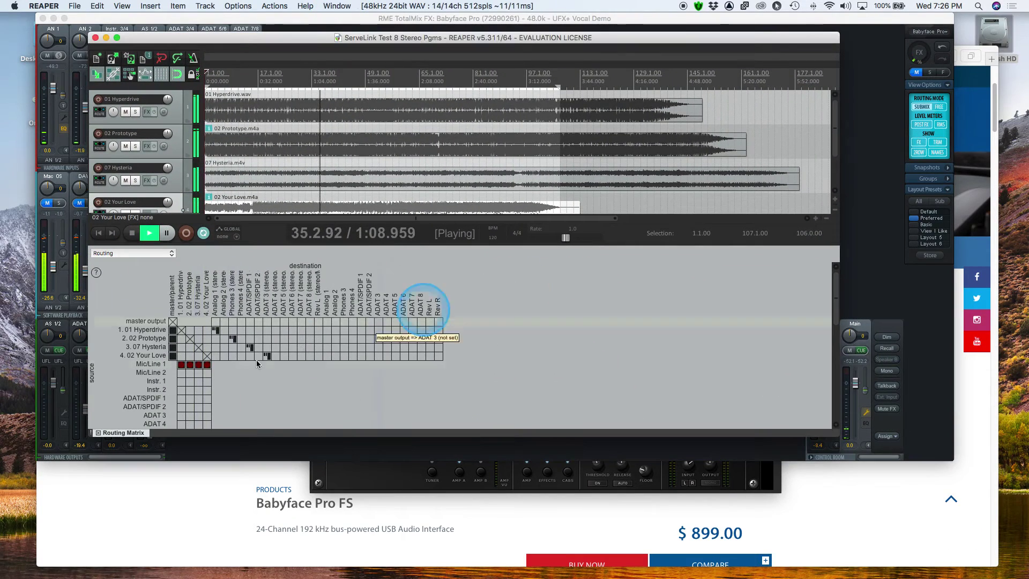
{"action": "left_click", "coordinate": [132, 233]}
- Create a new empty project and resize the REAPER window to uncover the TotalMix software playback channels behind it
{"action": "left_click", "coordinate": [74, 6]}
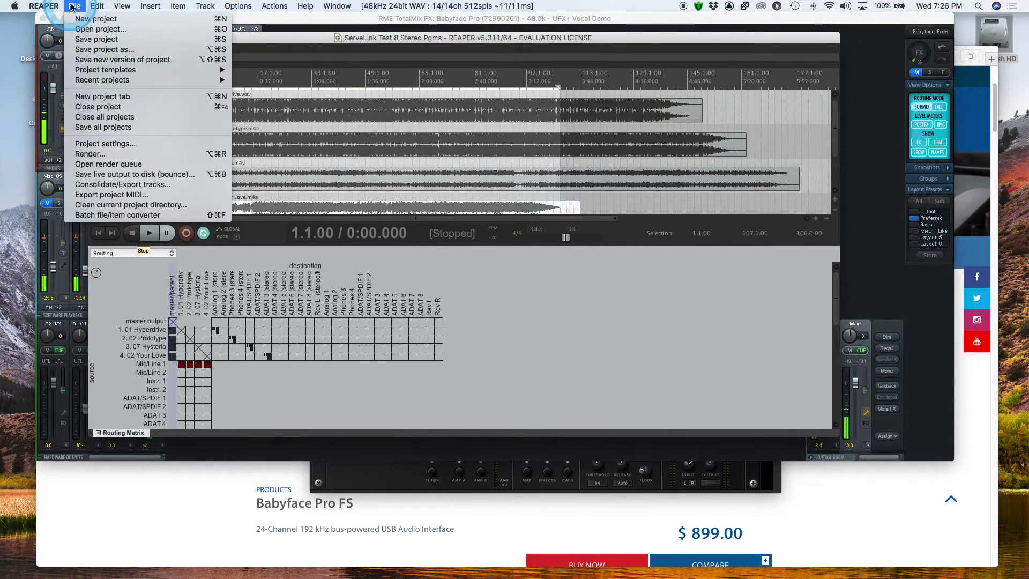
{"action": "left_click", "coordinate": [95, 18]}
{"action": "left_click", "coordinate": [480, 208]}
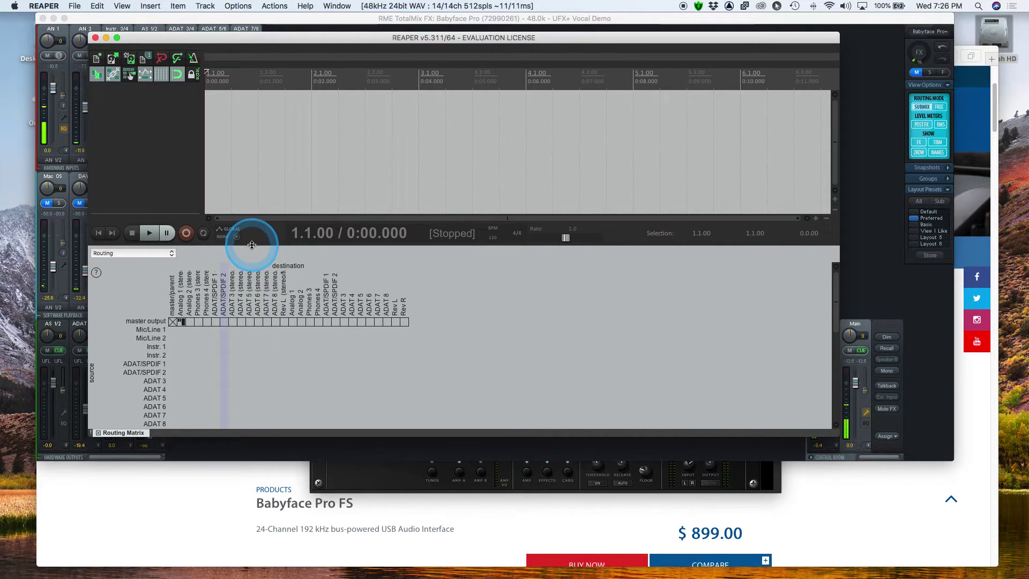
{"action": "left_click_drag", "start_coordinate": [250, 244], "coordinate": [275, 323]}
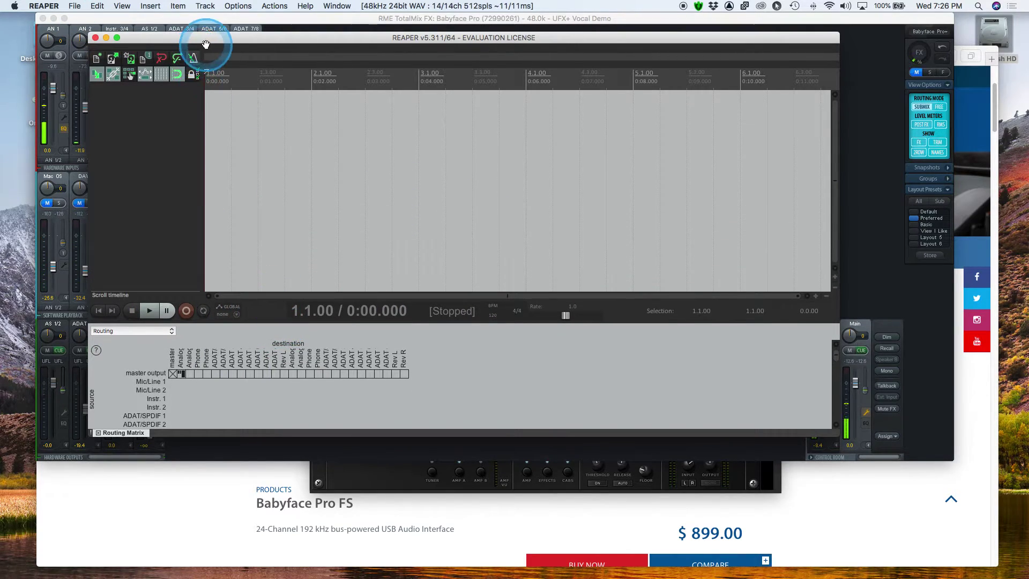
{"action": "left_click_drag", "start_coordinate": [88, 197], "coordinate": [282, 191]}
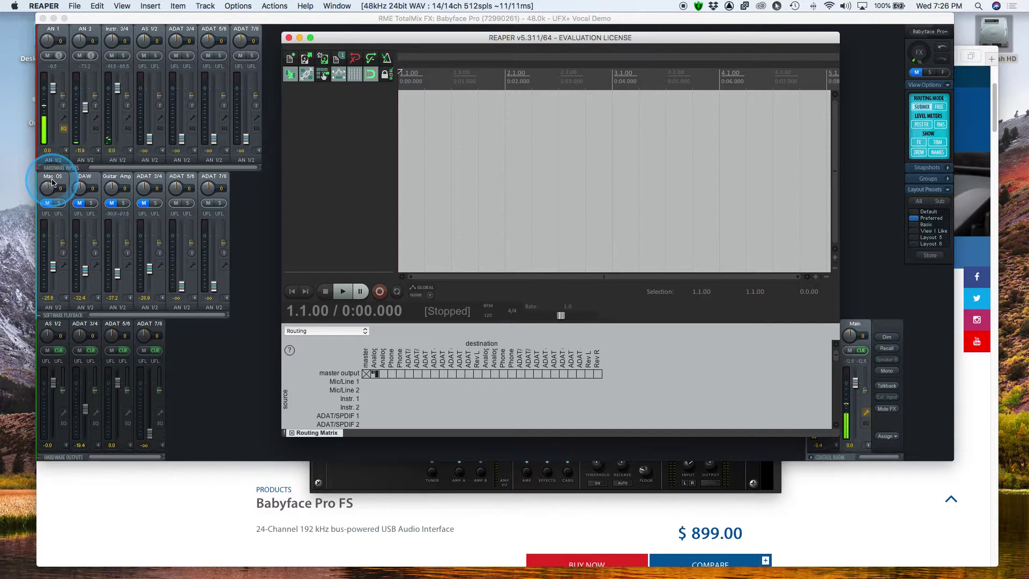
- In TotalMix FX, unmute the four playback channels, set the Mac OS fader to 0.0 dB and pull the other three fully down
{"action": "left_click", "coordinate": [50, 202]}
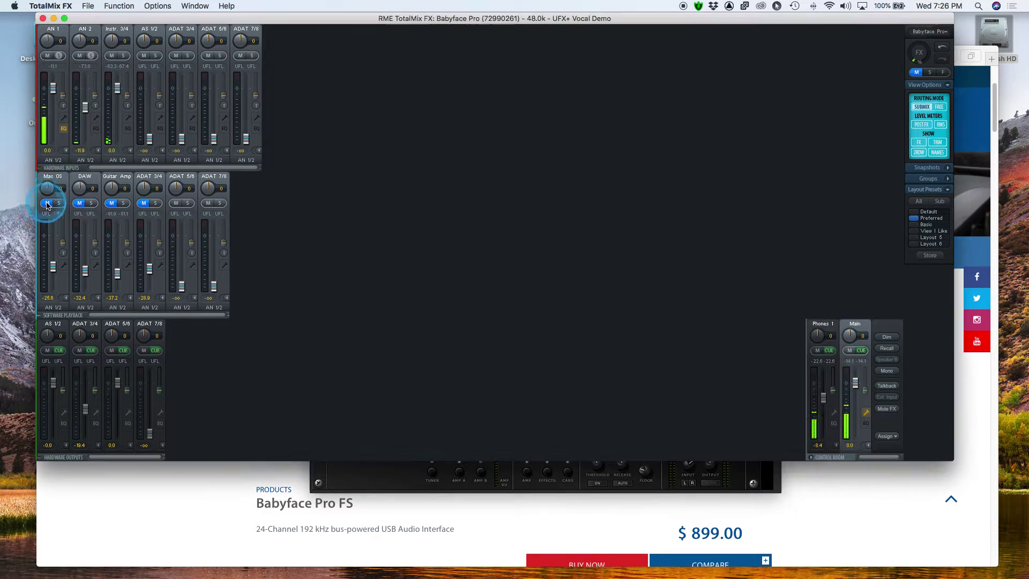
{"action": "left_click", "coordinate": [48, 203]}
{"action": "left_click", "coordinate": [81, 204]}
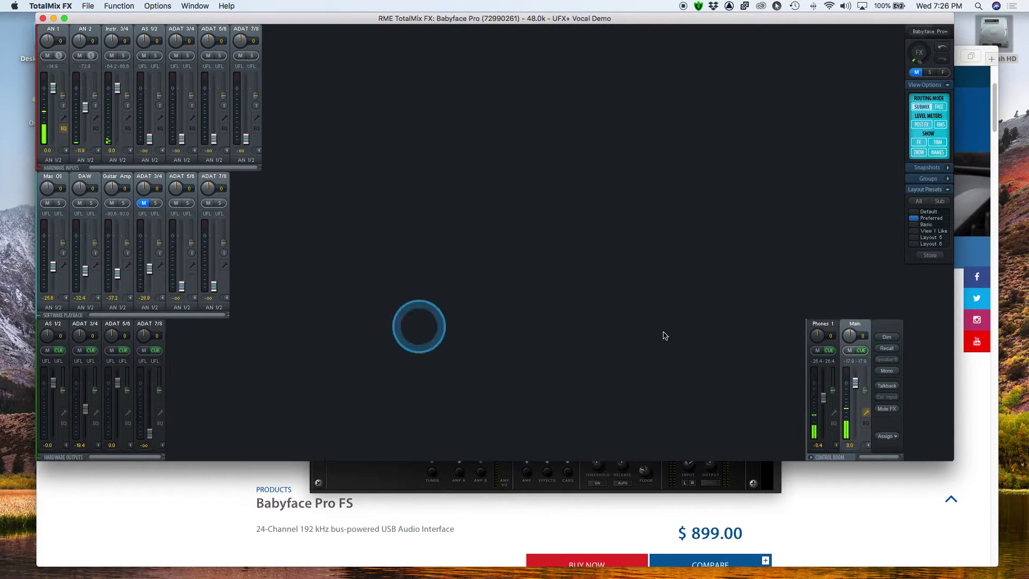
{"action": "left_click", "coordinate": [143, 203]}
{"action": "left_click_drag", "start_coordinate": [145, 268], "coordinate": [84, 287]}
{"action": "left_click", "coordinate": [60, 271], "text": "ctrl"}
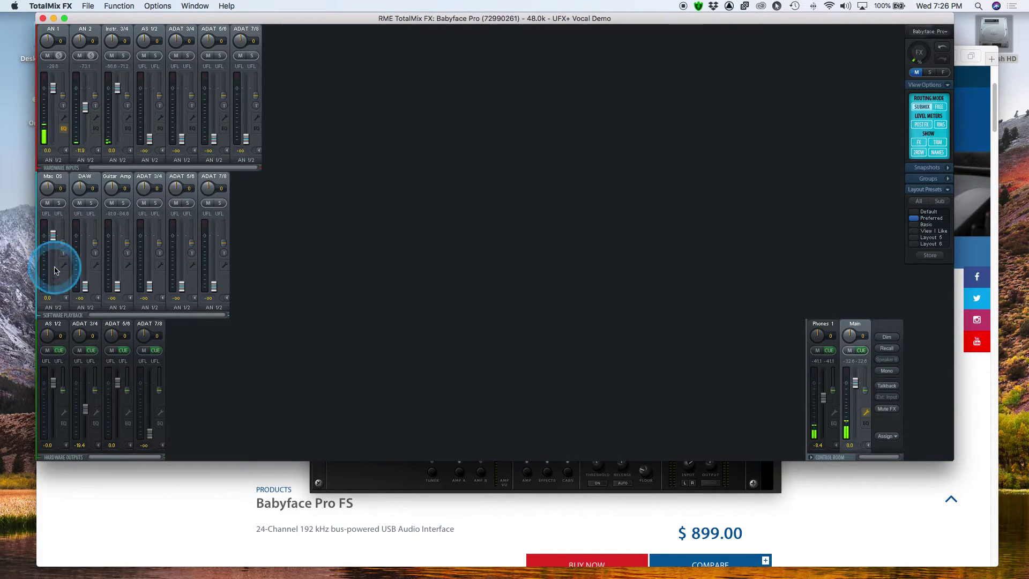
- Rename the Mac OS software playback channel to SKYPE
{"action": "double_click", "coordinate": [59, 177]}
{"action": "type", "text": "SKYPE"}
{"action": "key", "text": "Return"}
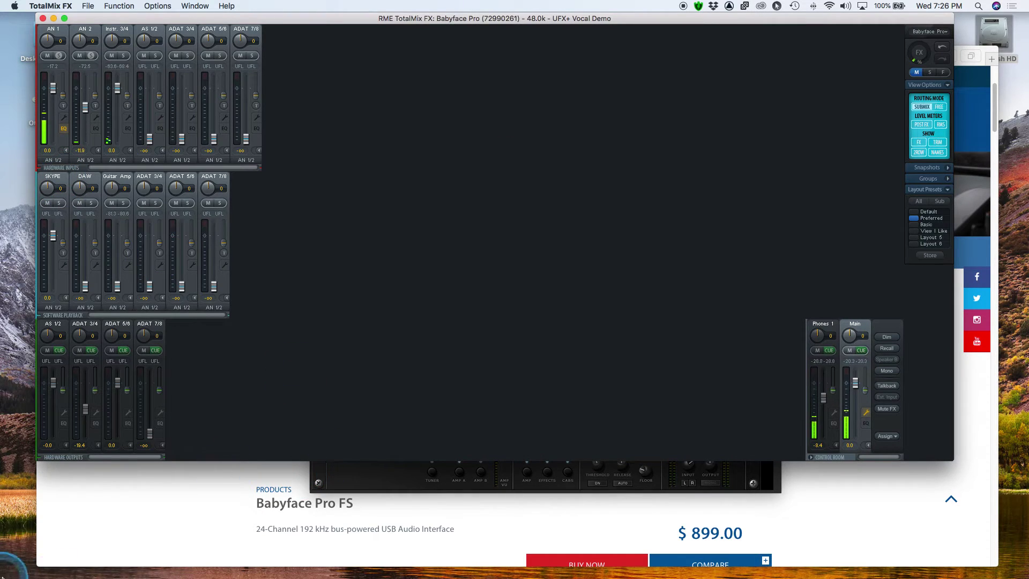
- Launch Skype from Launchpad and open its Audio & Video settings
{"action": "mouse_move", "coordinate": [101, 571]}
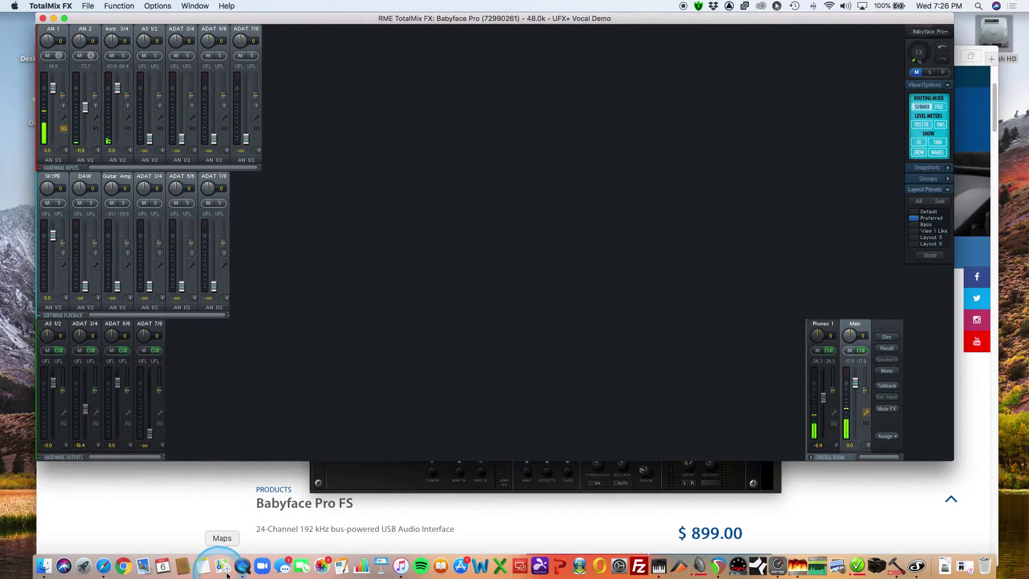
{"action": "left_click", "coordinate": [84, 566]}
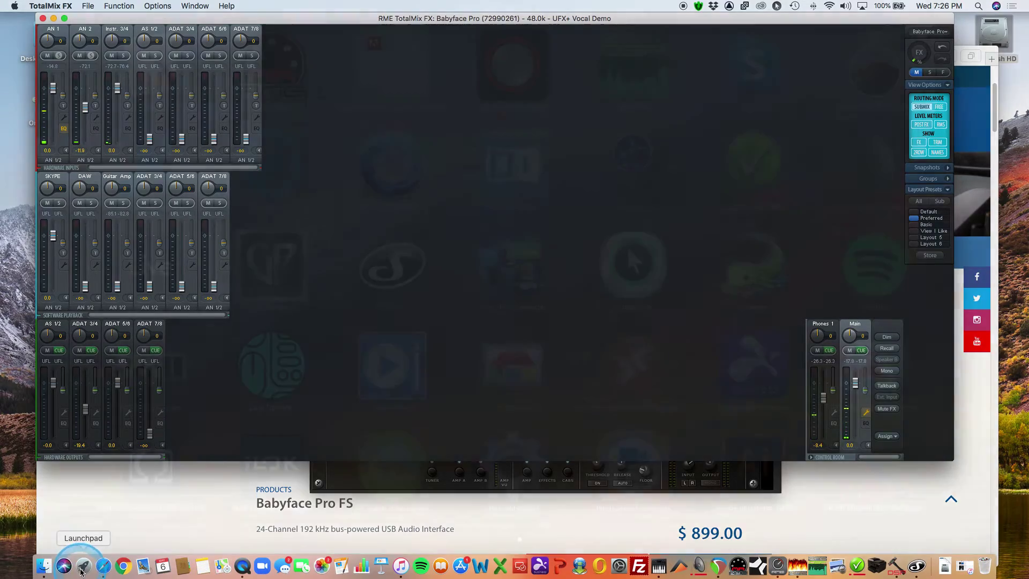
{"action": "left_click", "coordinate": [747, 71]}
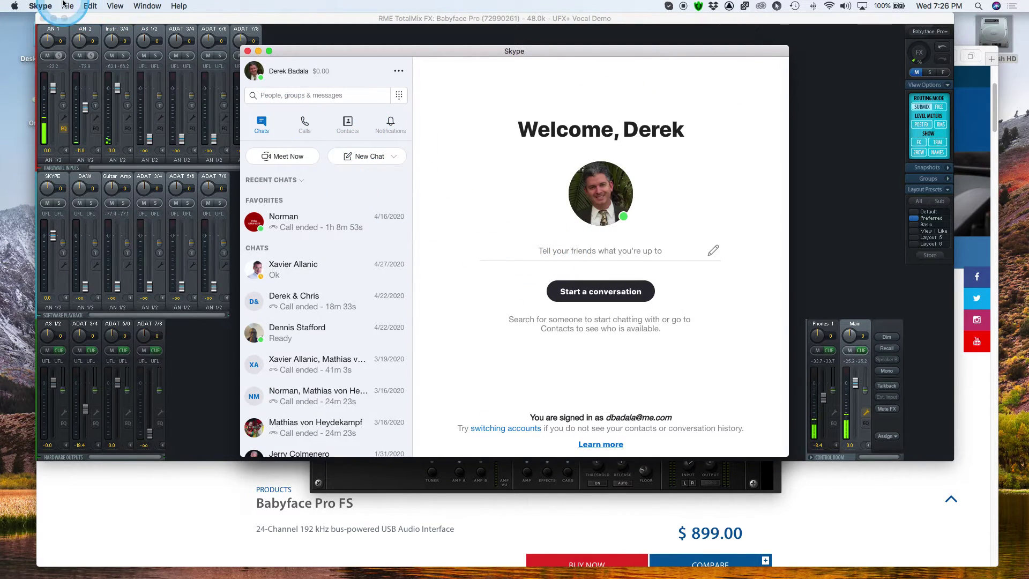
{"action": "left_click", "coordinate": [41, 6]}
{"action": "left_click", "coordinate": [53, 46]}
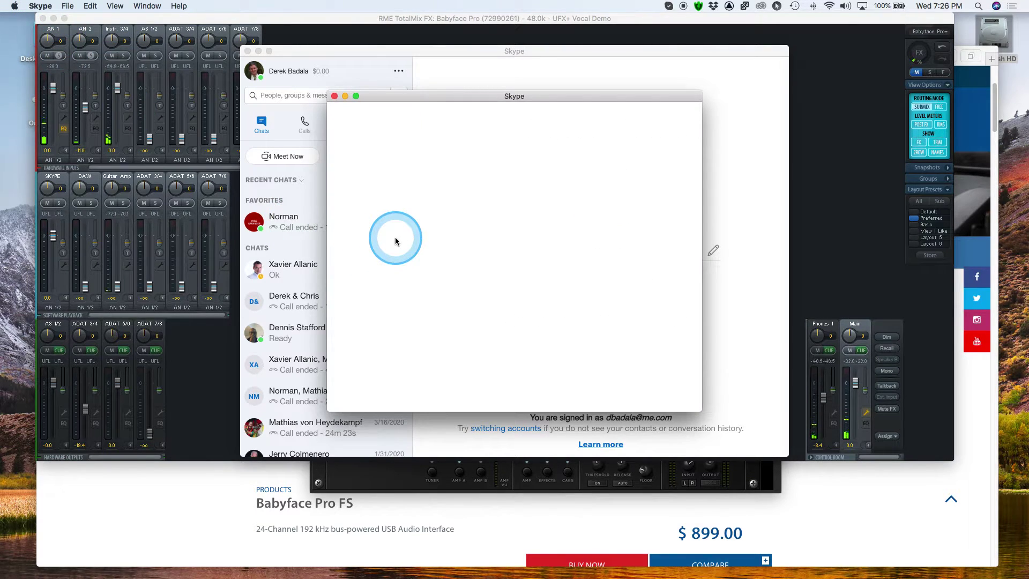
{"action": "left_click", "coordinate": [395, 241]}
- Enlarge the settings window, select Babyface Pro as the speaker device, and close Skype's settings and main windows
{"action": "scroll", "coordinate": [584, 351], "scroll_direction": "down", "scroll_amount": 2}
{"action": "scroll", "coordinate": [584, 349], "scroll_direction": "down", "scroll_amount": 1}
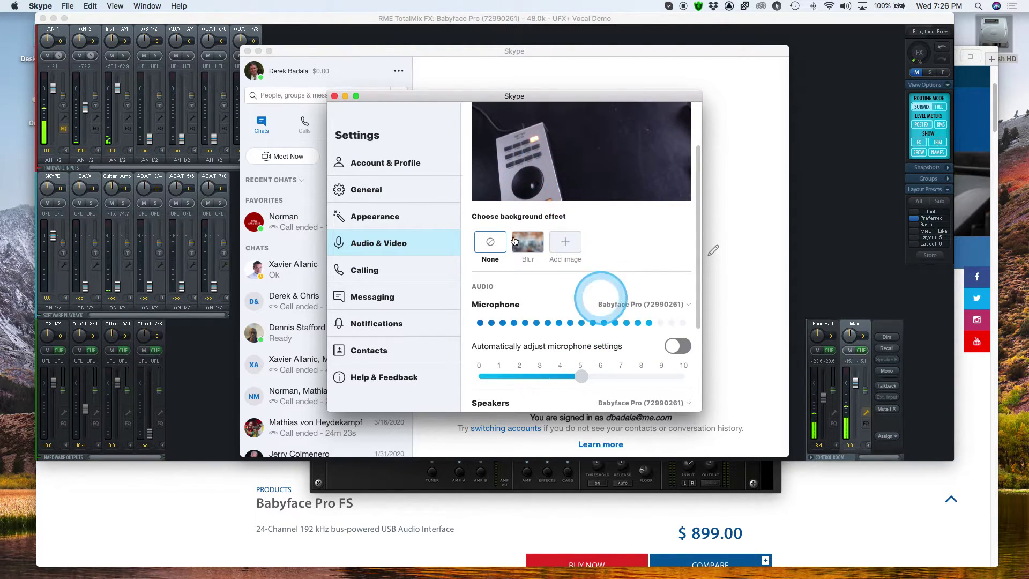
{"action": "scroll", "coordinate": [584, 315], "scroll_direction": "down", "scroll_amount": 1}
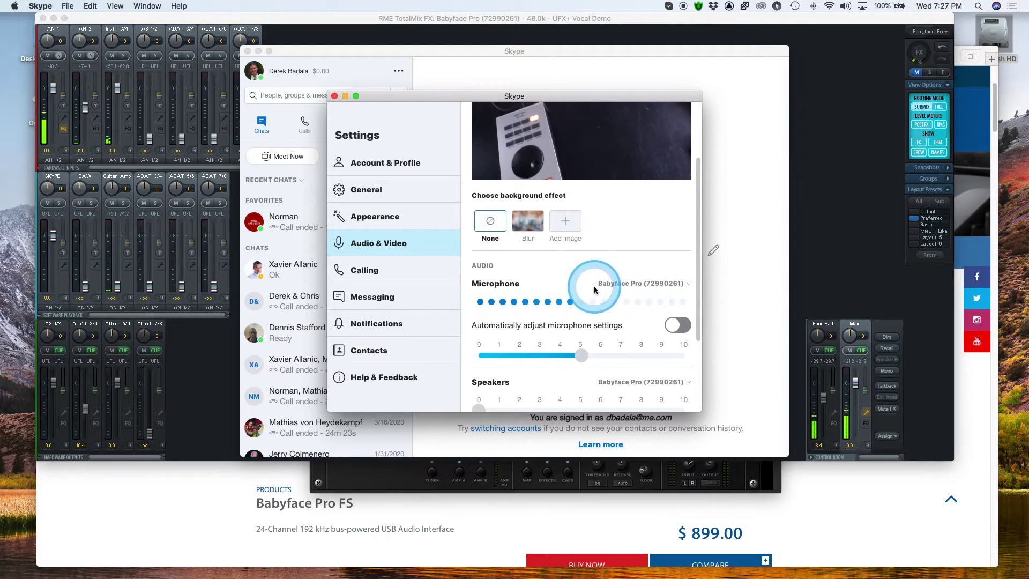
{"action": "scroll", "coordinate": [616, 301], "scroll_direction": "down", "scroll_amount": 3}
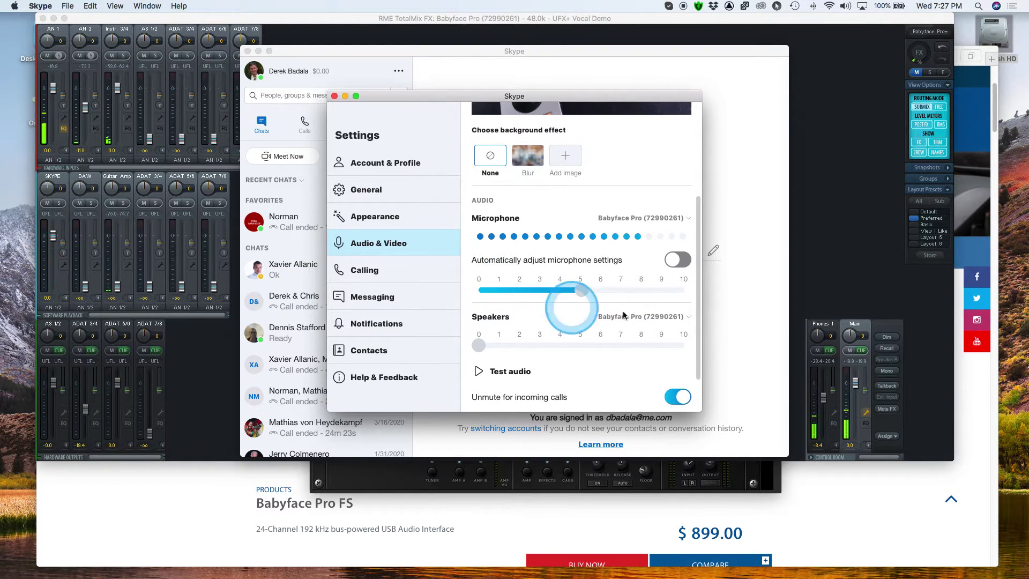
{"action": "left_click_drag", "start_coordinate": [692, 367], "coordinate": [816, 301]}
{"action": "left_click", "coordinate": [815, 301]}
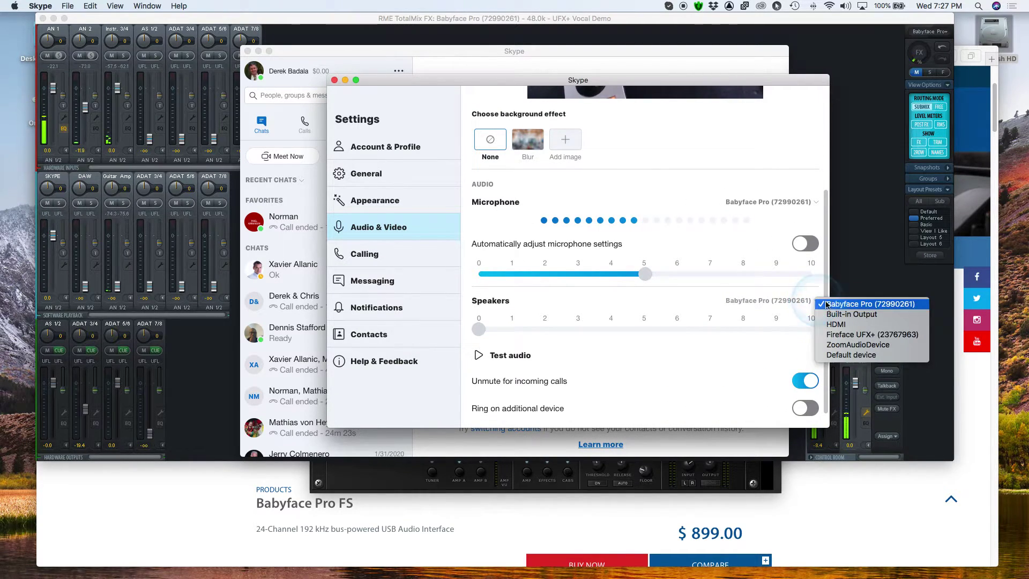
{"action": "left_click", "coordinate": [849, 304]}
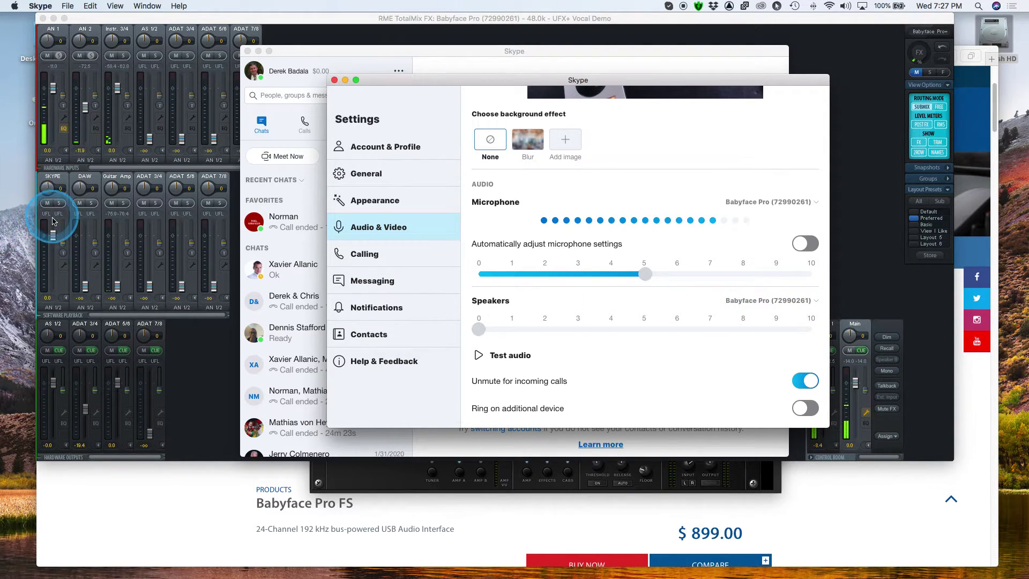
{"action": "left_click", "coordinate": [335, 80]}
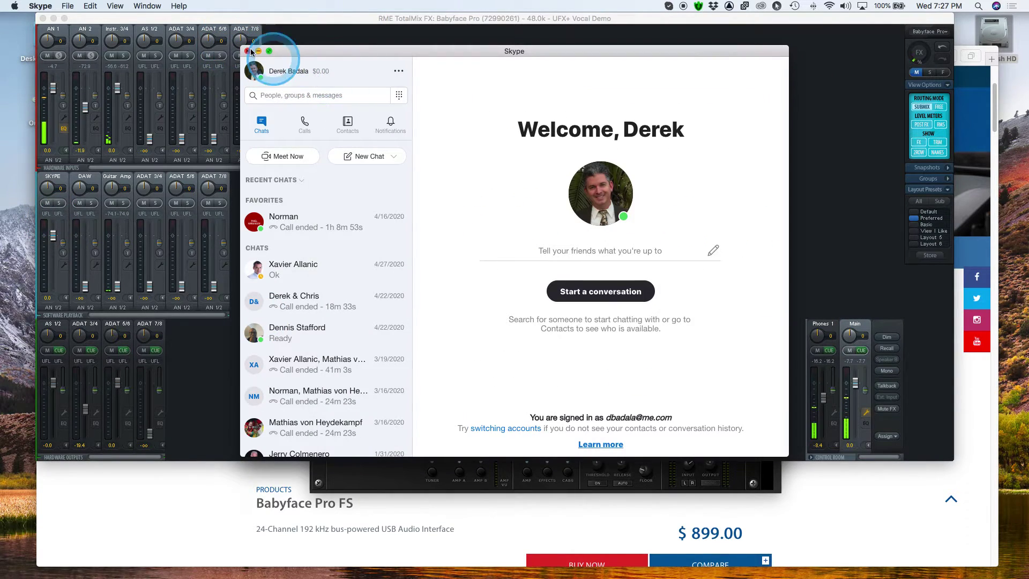
{"action": "left_click", "coordinate": [247, 51]}
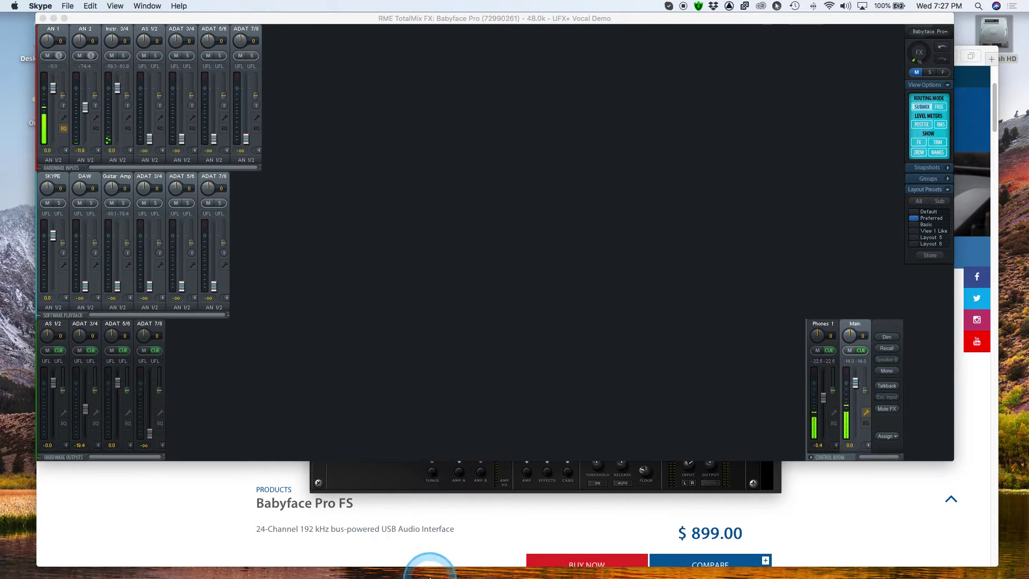
- Switch to iTunes, play the Soul Side of Town album, and minimize the iTunes window
{"action": "mouse_move", "coordinate": [430, 575]}
{"action": "left_click", "coordinate": [391, 567]}
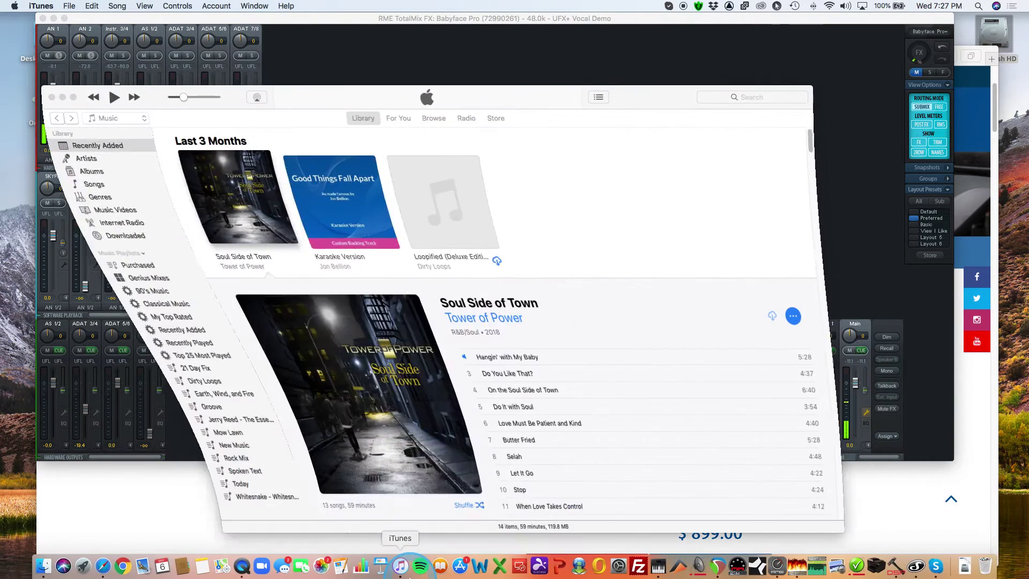
{"action": "left_click", "coordinate": [182, 229]}
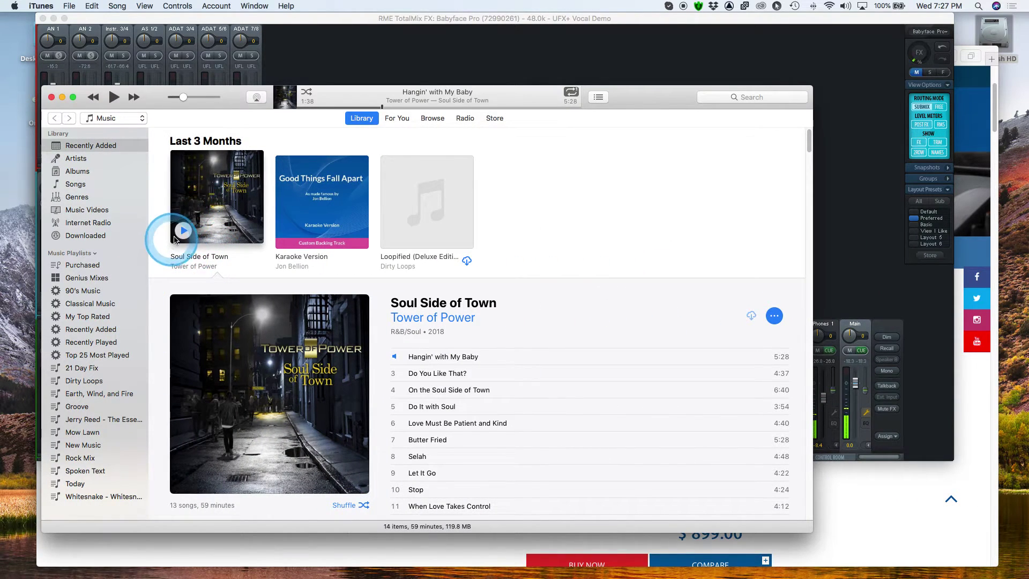
{"action": "left_click", "coordinate": [62, 97]}
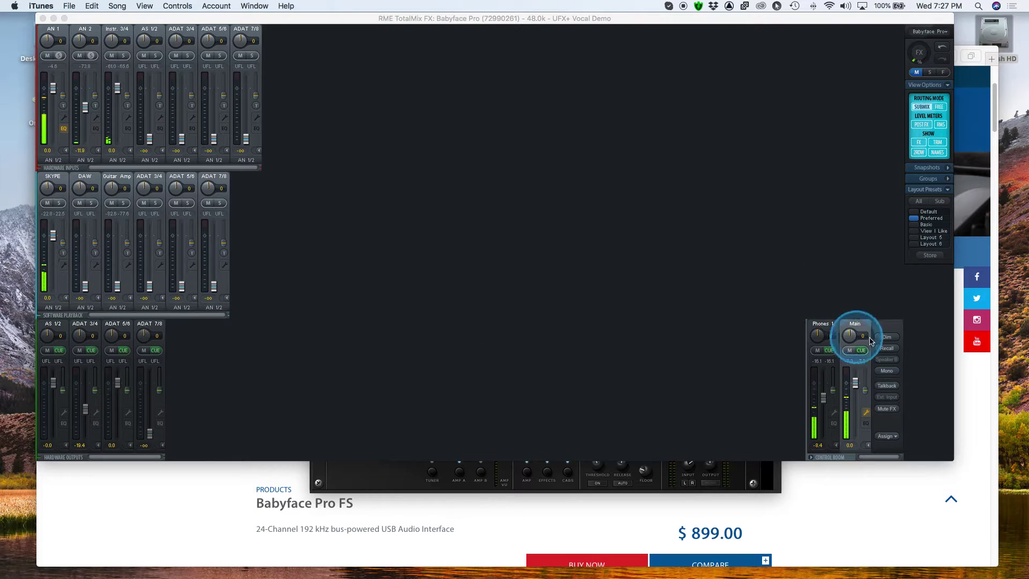
- In TotalMix FX, pull the SKYPE playback fader fully down for Main, check the Phones 1 submix, and return to the Main submix
{"action": "left_click", "coordinate": [59, 346]}
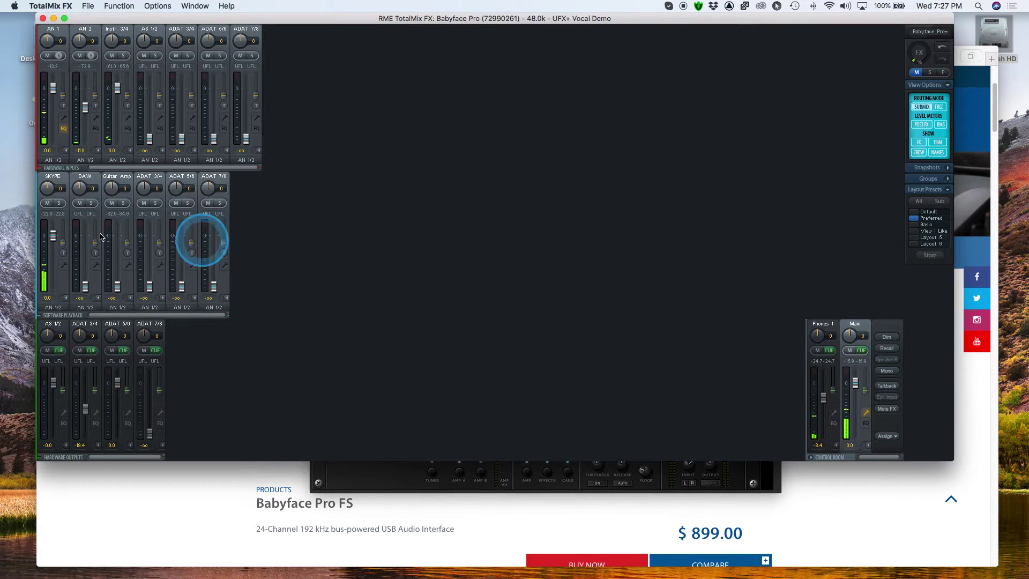
{"action": "left_click_drag", "start_coordinate": [52, 235], "coordinate": [60, 319]}
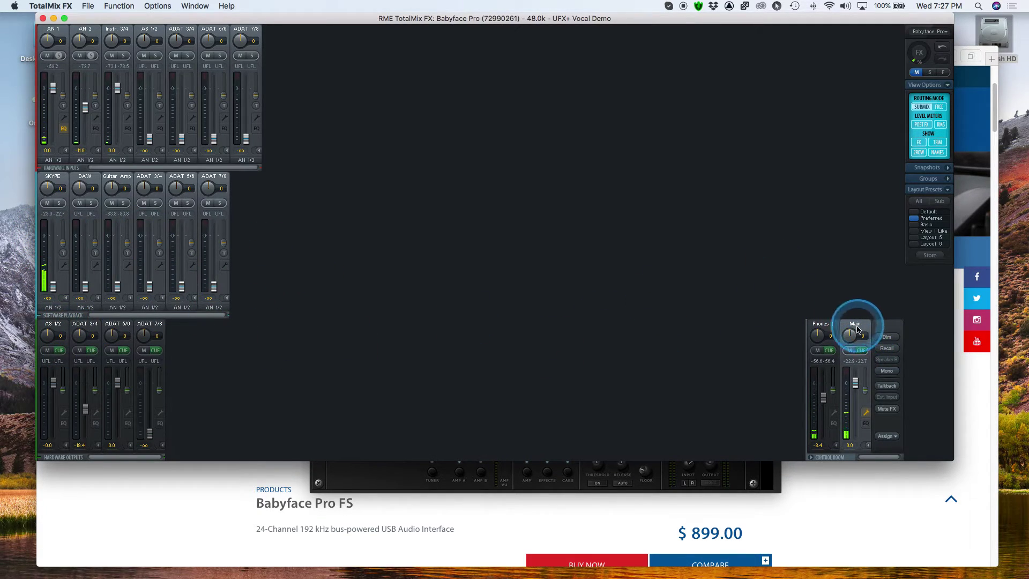
{"action": "left_click", "coordinate": [820, 324]}
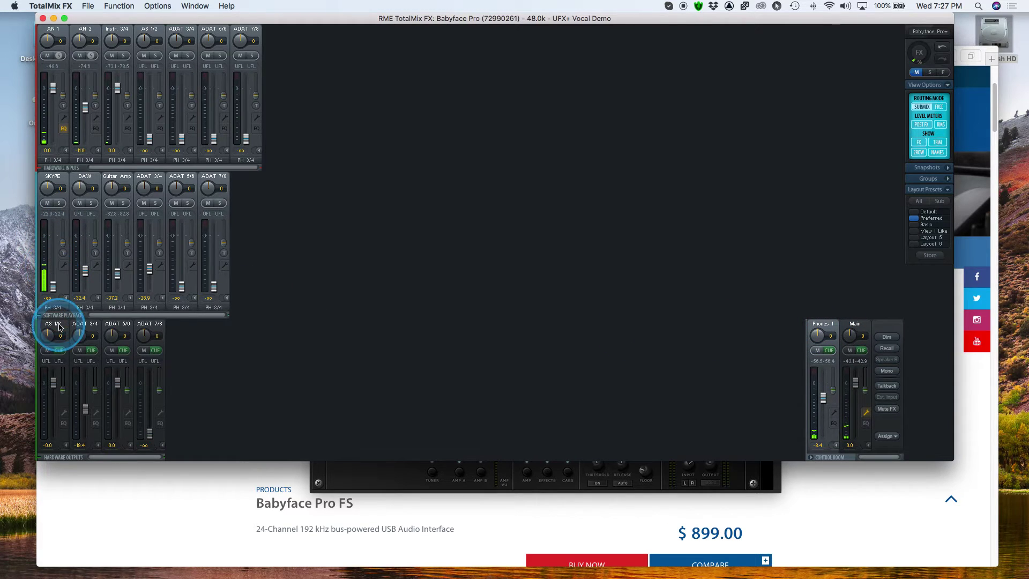
{"action": "left_click", "coordinate": [855, 324]}
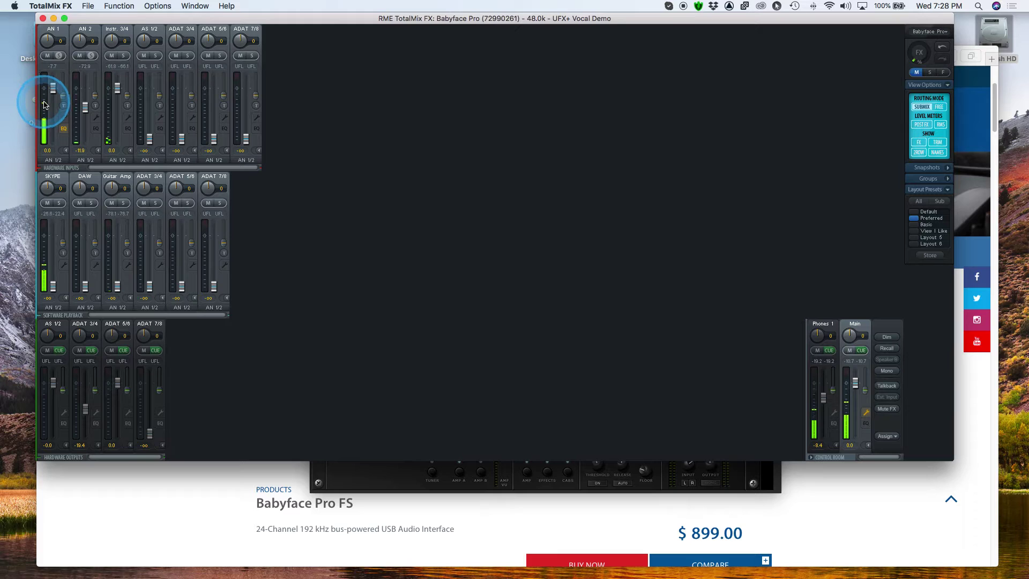
- Review the Main output's channel settings, including Loopback, with the original hardware channel names displayed
{"action": "left_click", "coordinate": [867, 414]}
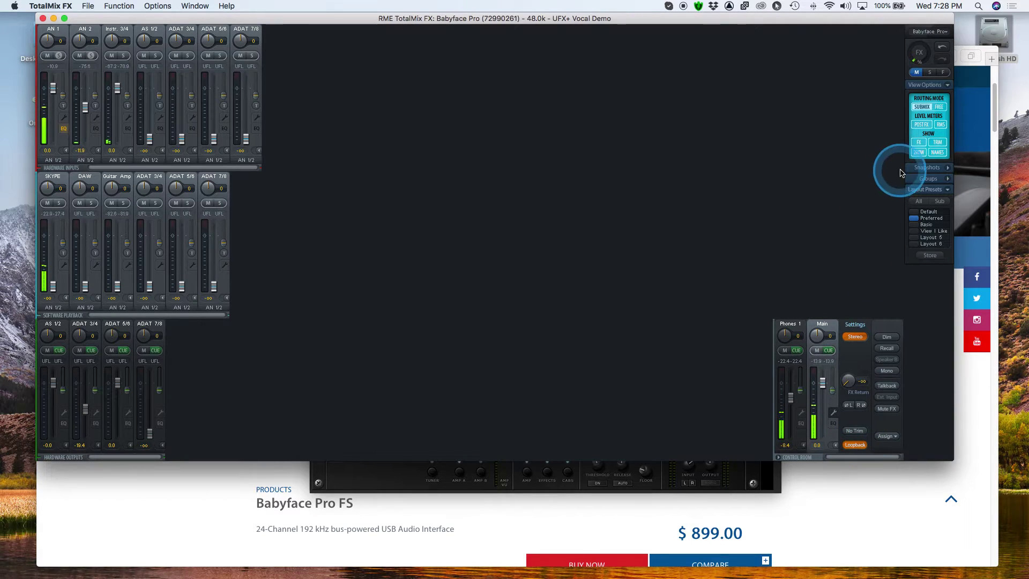
{"action": "left_click", "coordinate": [937, 152]}
{"action": "left_click", "coordinate": [856, 446]}
{"action": "left_click", "coordinate": [858, 446]}
{"action": "left_click", "coordinate": [822, 327]}
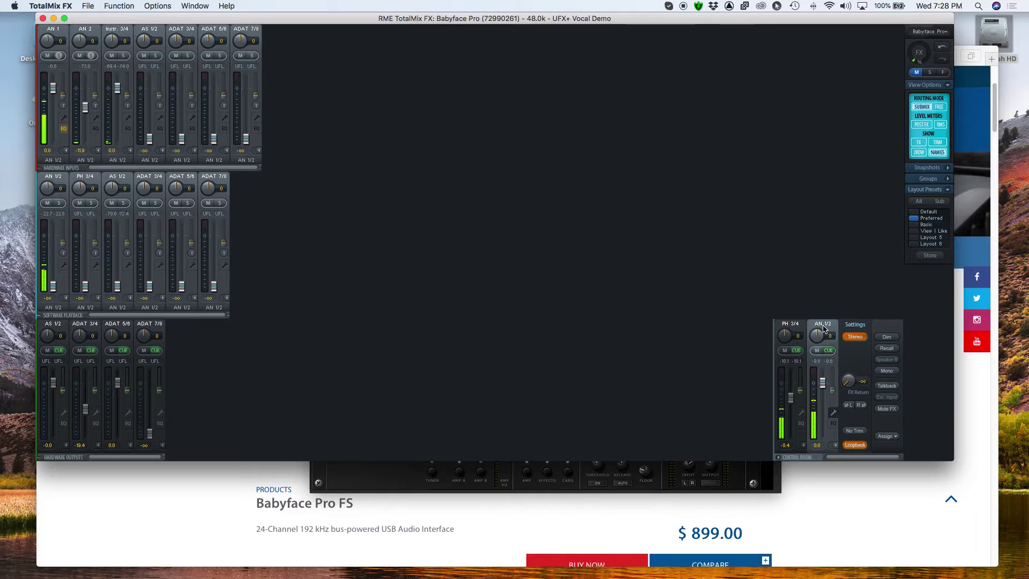
{"action": "left_click_drag", "start_coordinate": [833, 431], "coordinate": [822, 408]}
{"action": "left_click", "coordinate": [832, 412]}
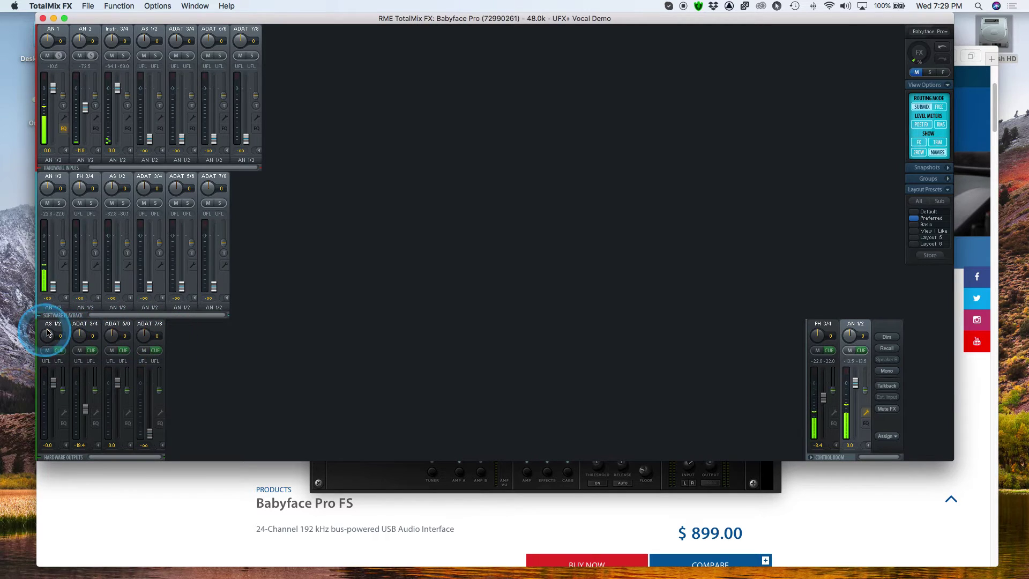
- Set the ADAT 7/8 output fader to 0.0 dB, pull the other three hardware output faders fully down, and select the ADAT 7/8 submix
{"action": "left_click", "coordinate": [157, 331]}
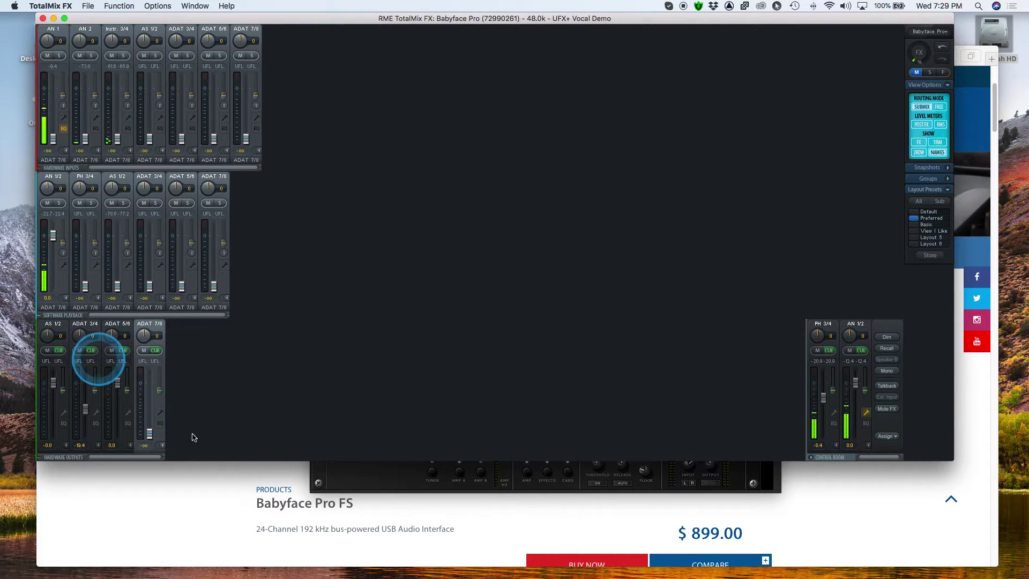
{"action": "left_click", "coordinate": [150, 436]}
{"action": "left_click_drag", "start_coordinate": [118, 382], "coordinate": [85, 437]}
{"action": "left_click_drag", "start_coordinate": [53, 382], "coordinate": [61, 471]}
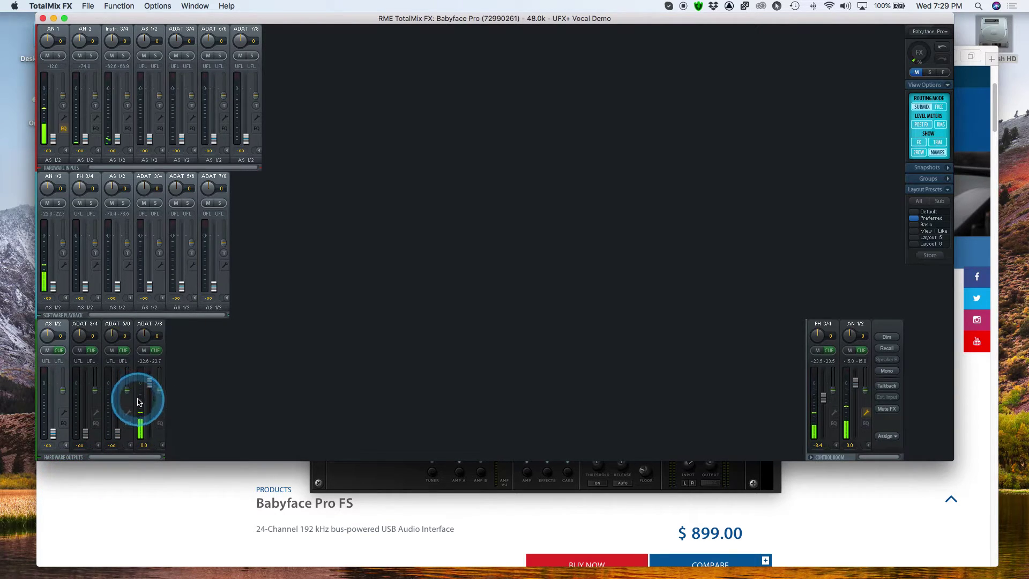
{"action": "left_click", "coordinate": [150, 326]}
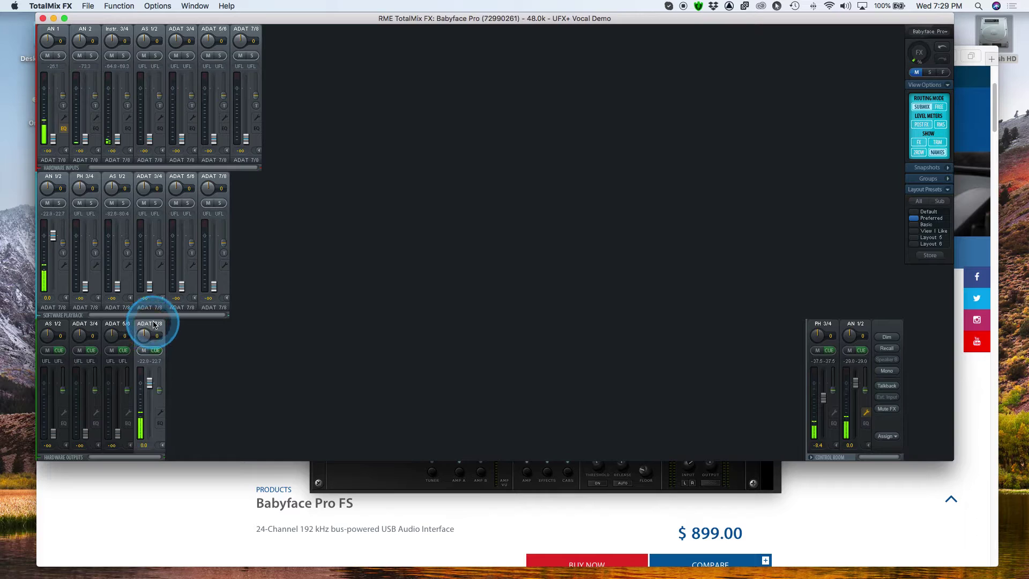
- Restore the custom channel names and rename the ADAT 7/8 hardware output as Guest
{"action": "left_click", "coordinate": [937, 152]}
{"action": "double_click", "coordinate": [150, 324]}
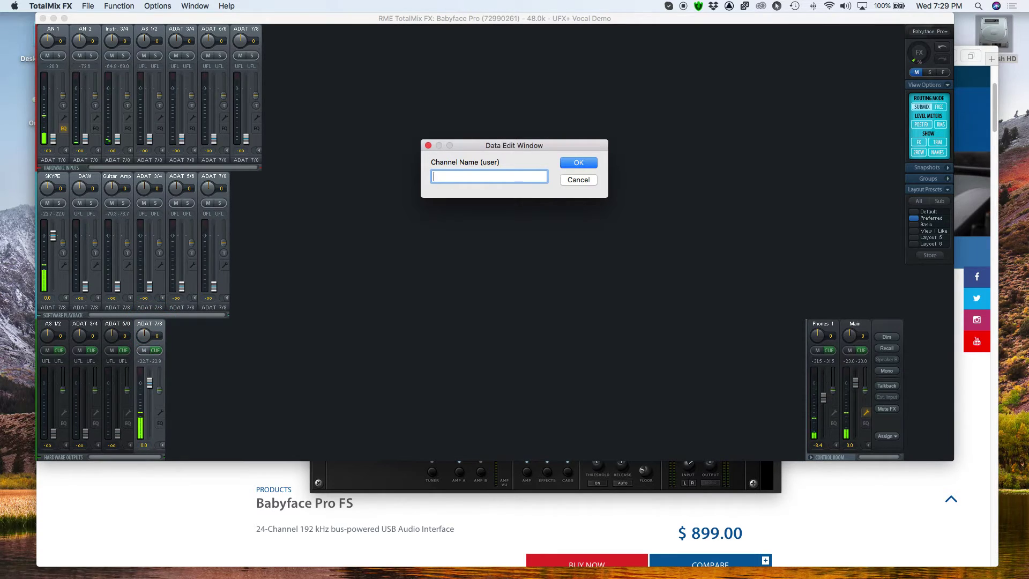
{"action": "type", "text": "Guest"}
{"action": "key", "text": "Return"}
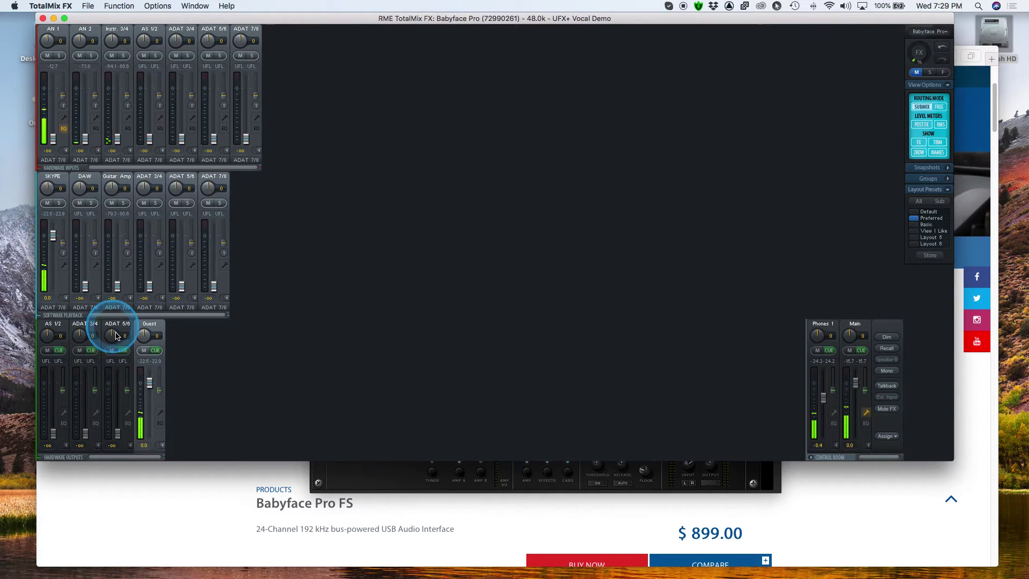
- Enable Loopback on the Guest output and close its channel settings
{"action": "left_click", "coordinate": [162, 416]}
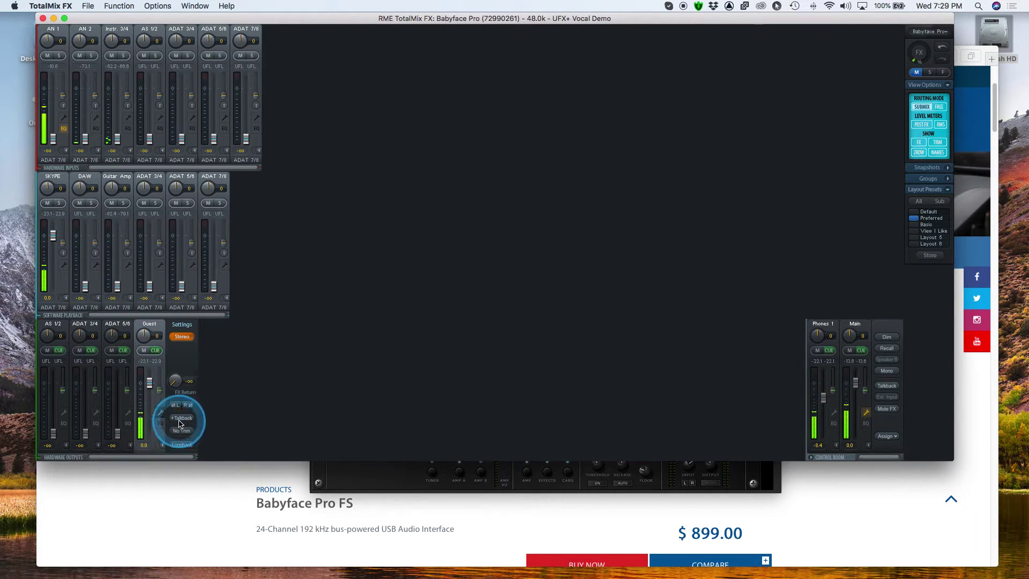
{"action": "left_click", "coordinate": [182, 445]}
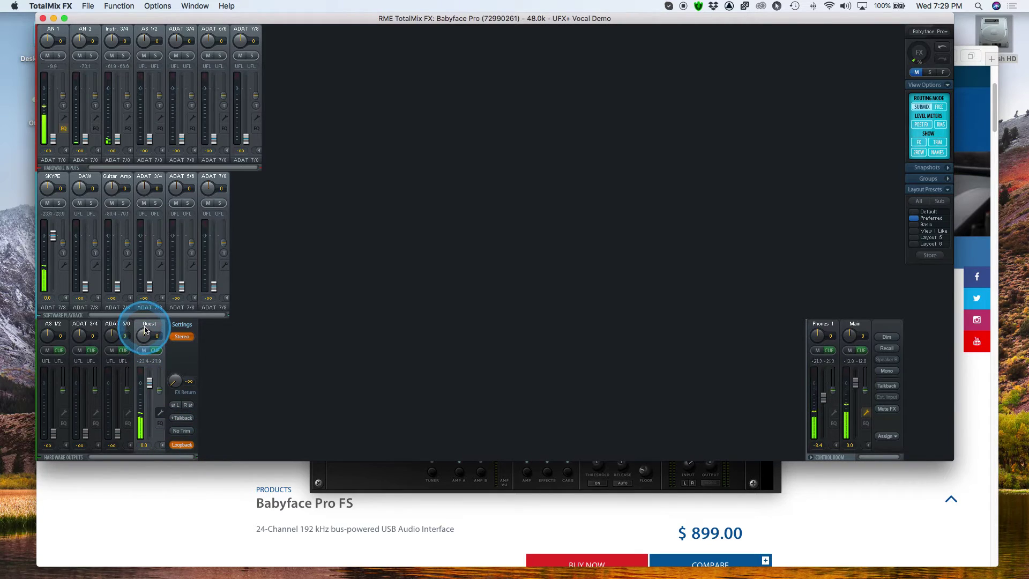
{"action": "left_click", "coordinate": [159, 412]}
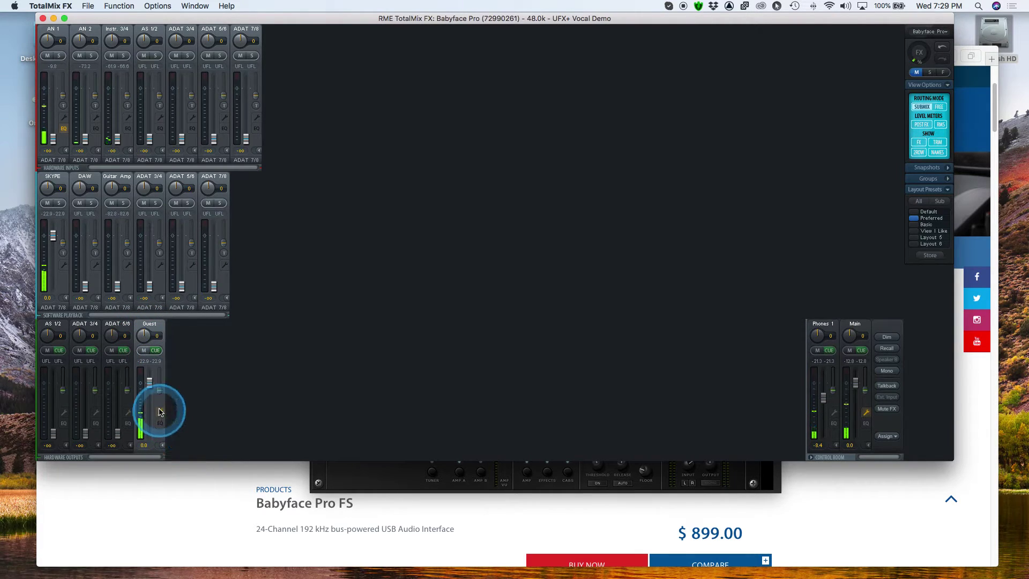
- Clear the custom name from the Guest hardware output
{"action": "double_click", "coordinate": [149, 323]}
{"action": "key", "text": "BackSpace"}
{"action": "key", "text": "Return"}
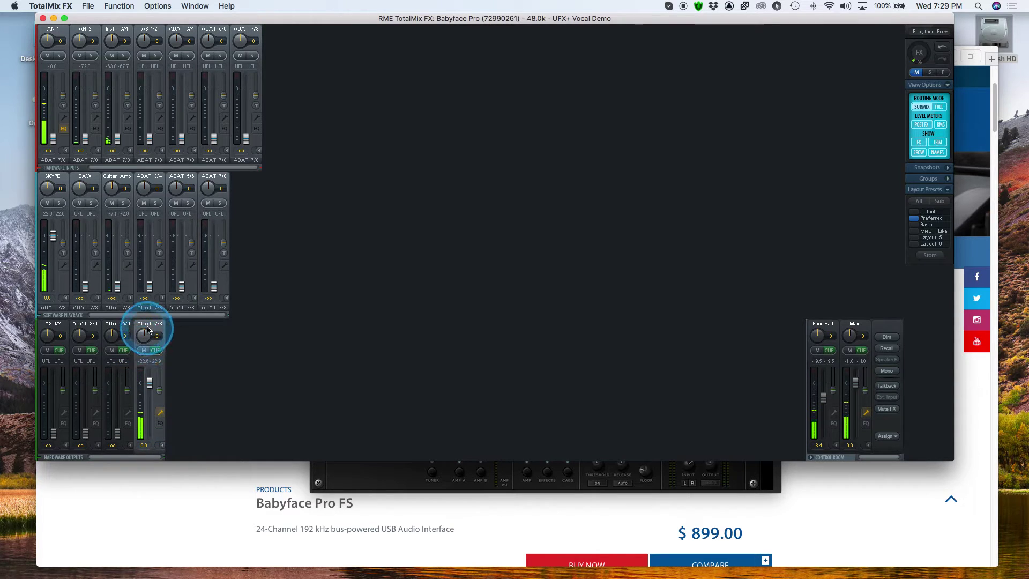
{"action": "left_click", "coordinate": [159, 411]}
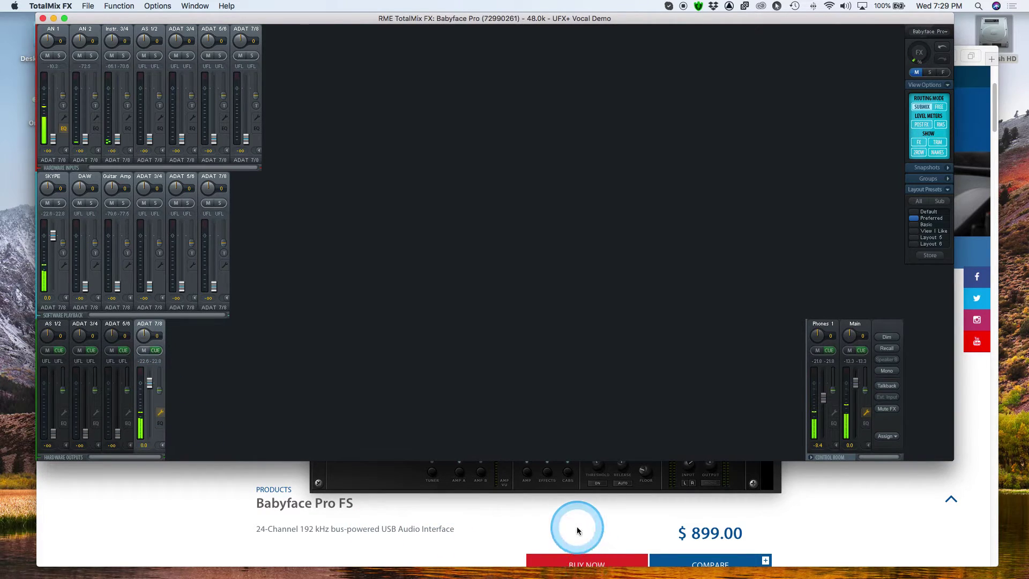
- Switch to REAPER and insert two new tracks
{"action": "key", "text": "super+Tab"}
{"action": "key", "text": "Tab"}
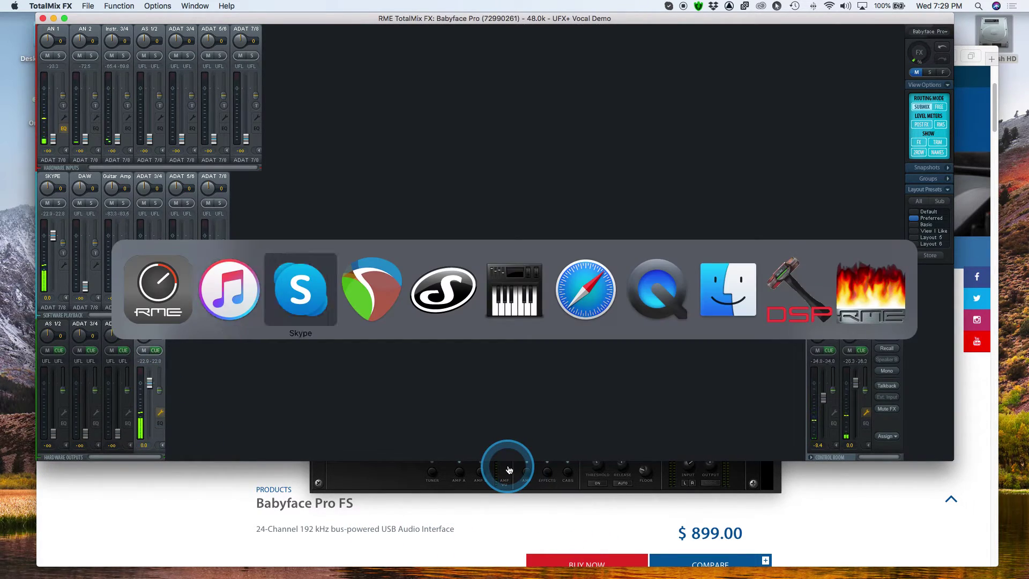
{"action": "key", "text": "shift+Tab"}
{"action": "key", "text": "shift+Tab"}
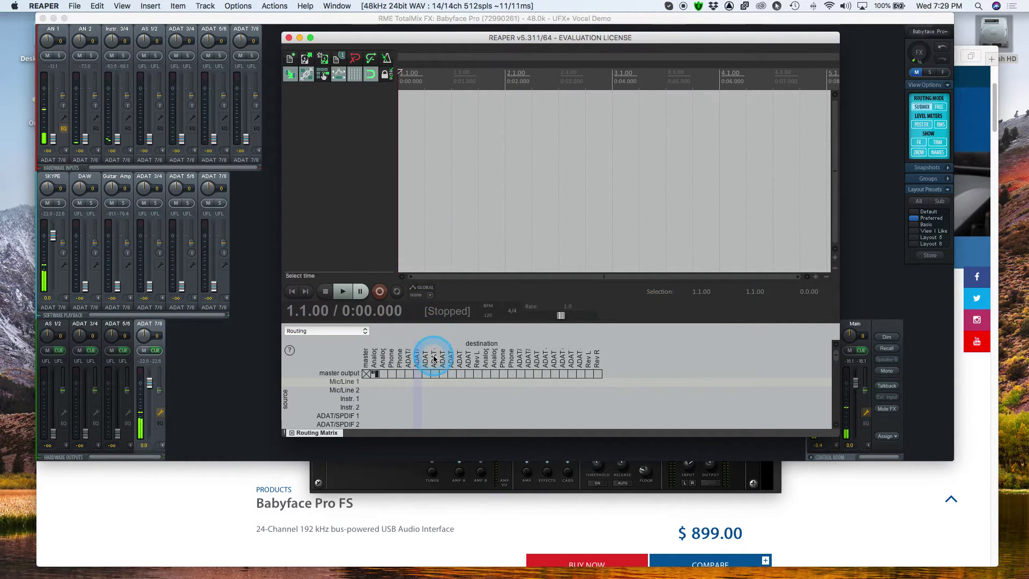
{"action": "left_click", "coordinate": [205, 6]}
{"action": "left_click", "coordinate": [207, 19]}
{"action": "left_click", "coordinate": [206, 6]}
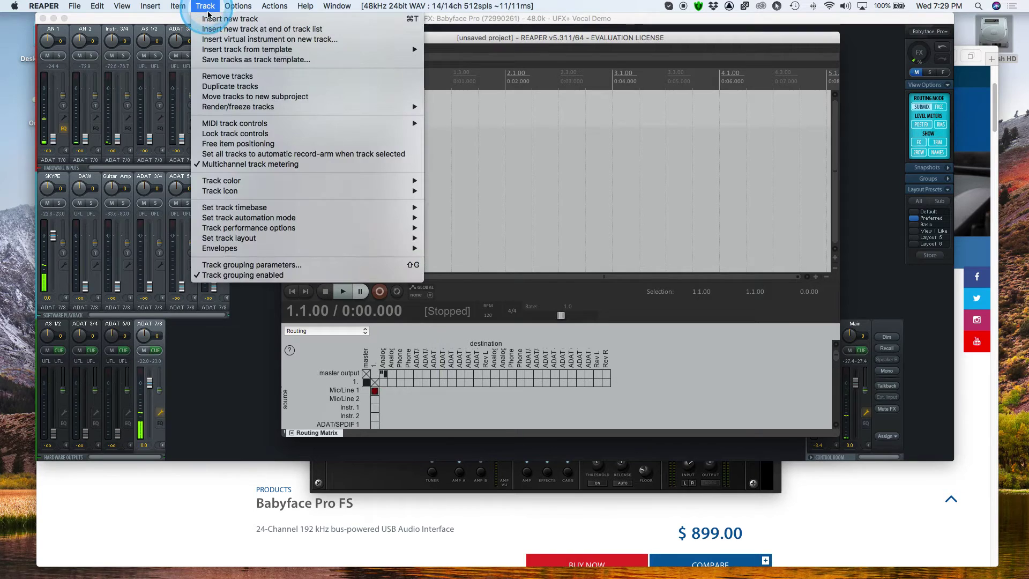
{"action": "left_click", "coordinate": [209, 18]}
{"action": "left_click_drag", "start_coordinate": [330, 126], "coordinate": [340, 210]}
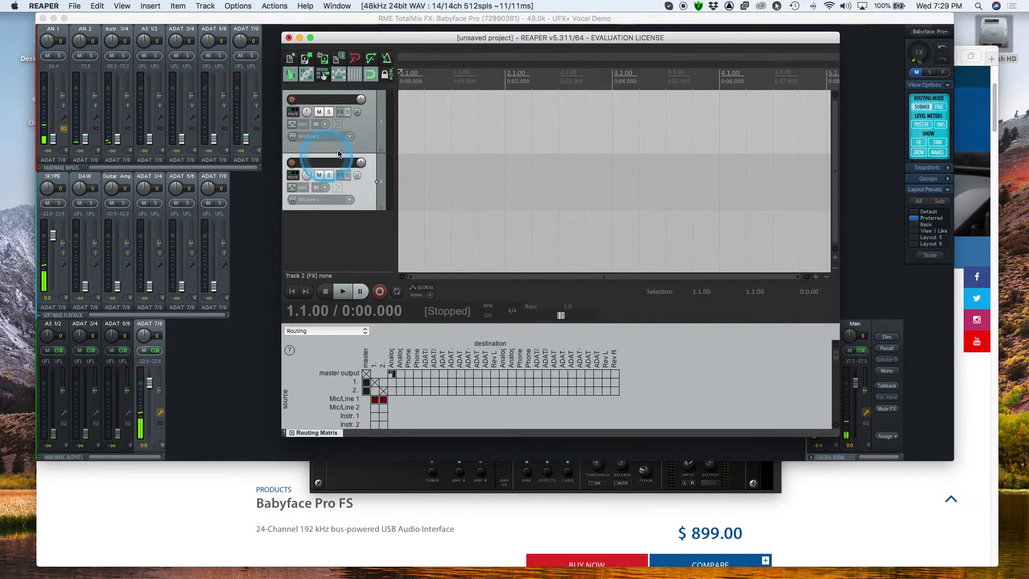
- Set the first track's record input to mono Mic/Line 1 and arm the track for recording
{"action": "left_click", "coordinate": [348, 136]}
{"action": "mouse_move", "coordinate": [410, 143]}
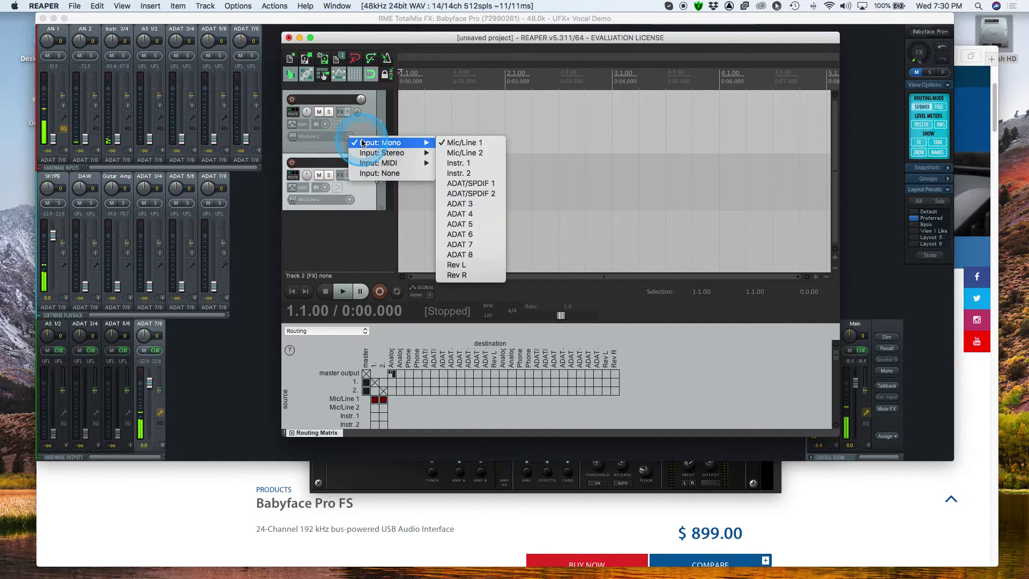
{"action": "left_click", "coordinate": [468, 144]}
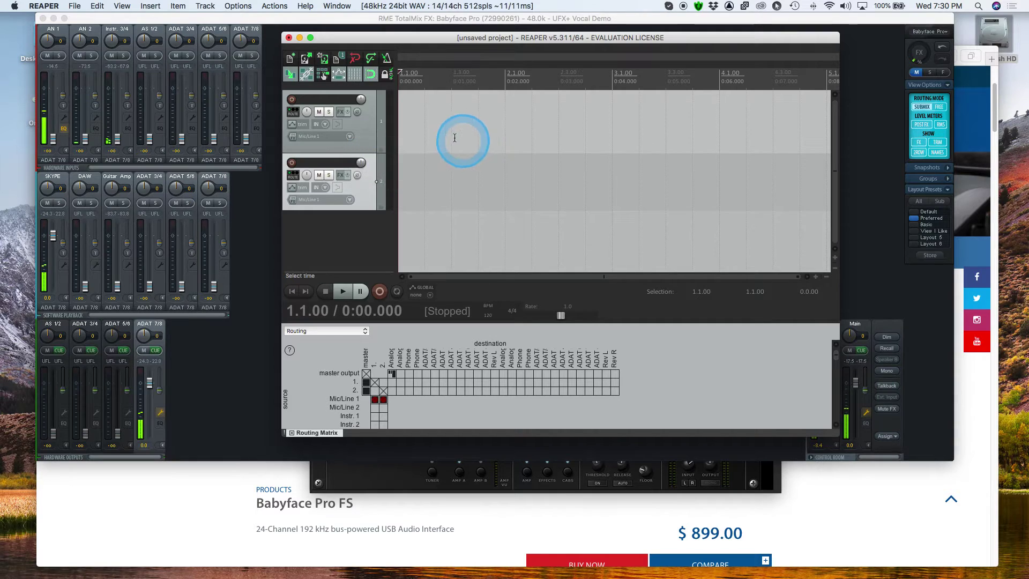
{"action": "left_click", "coordinate": [292, 101]}
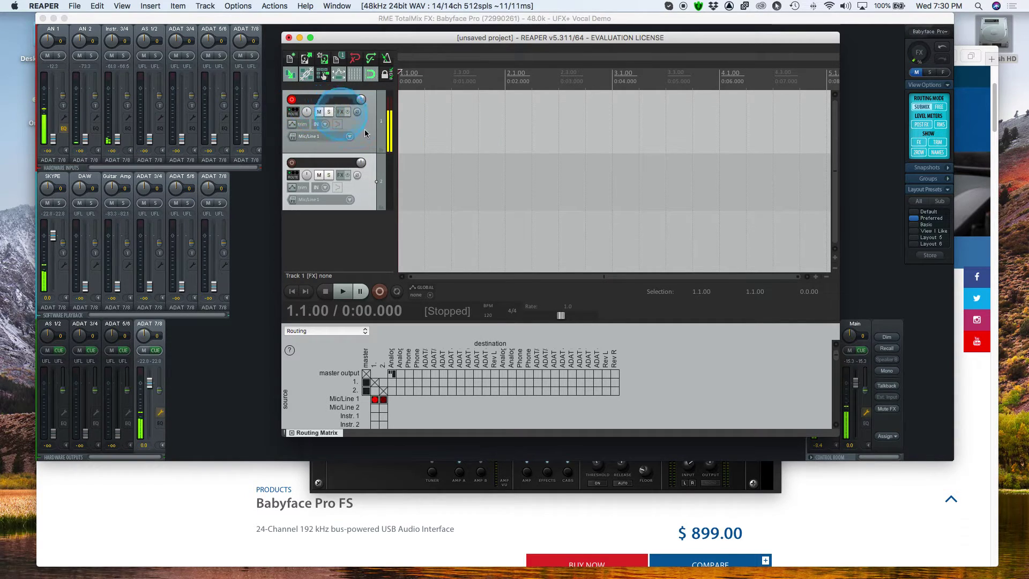
- Set the second track's record input to mono ADAT 7 and arm the track for recording
{"action": "left_click", "coordinate": [337, 179]}
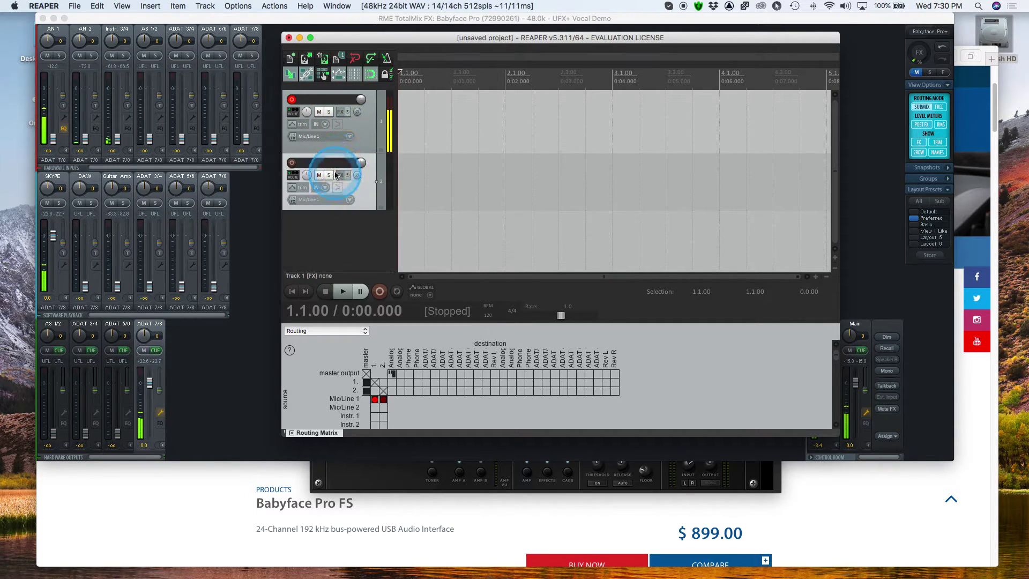
{"action": "left_click", "coordinate": [347, 199]}
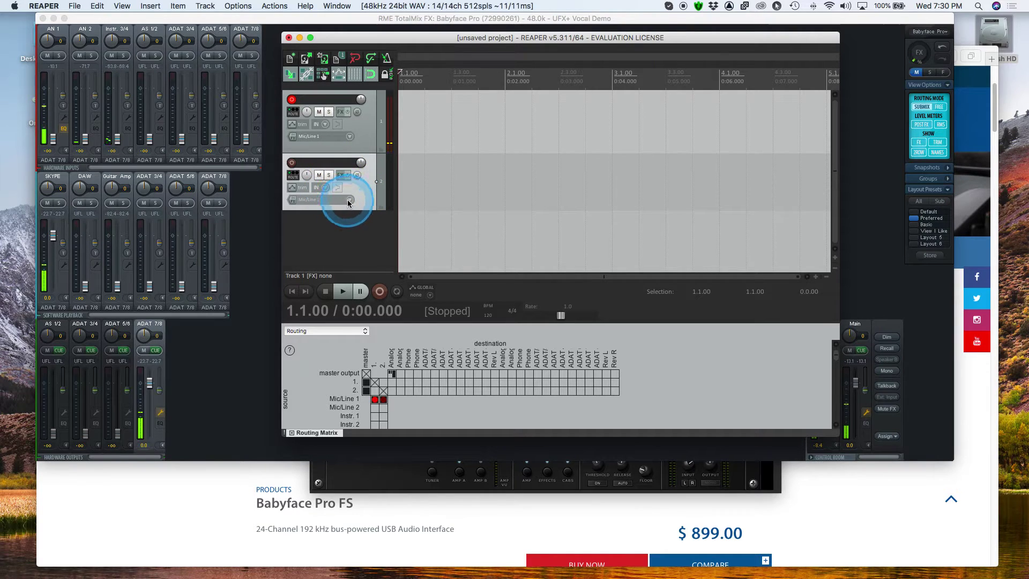
{"action": "left_click", "coordinate": [349, 200]}
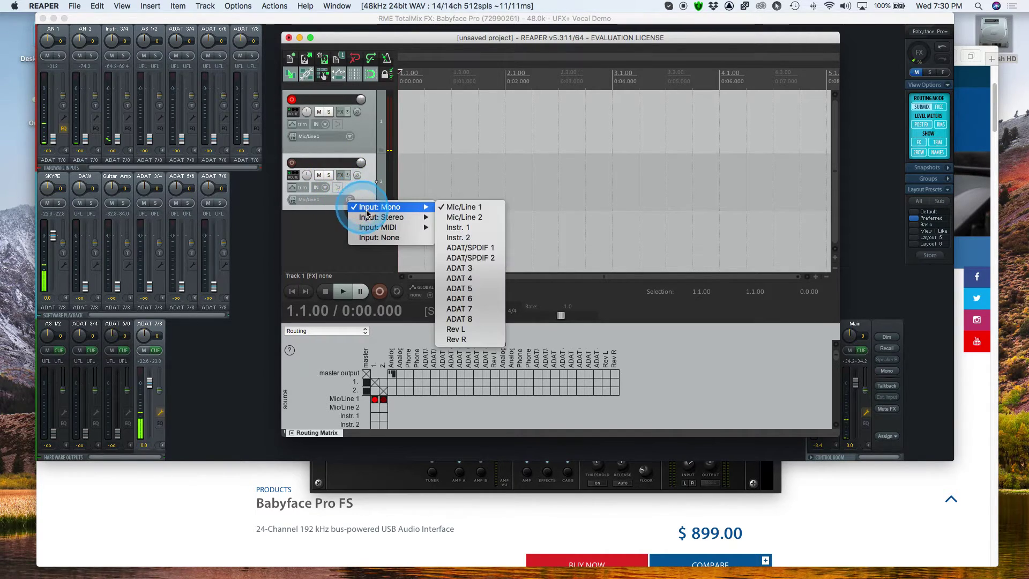
{"action": "left_click", "coordinate": [369, 216]}
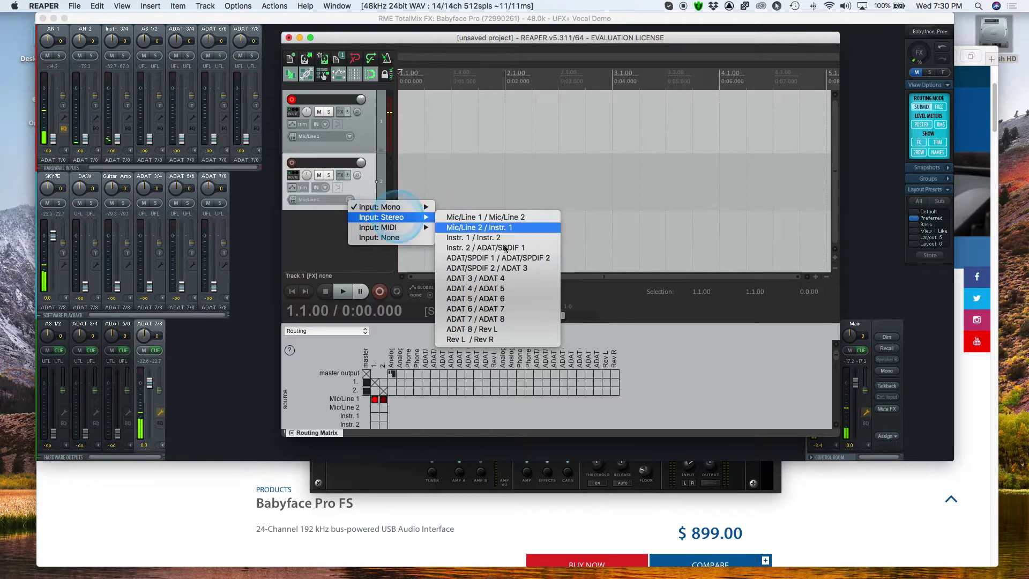
{"action": "left_click", "coordinate": [516, 318]}
{"action": "left_click_drag", "start_coordinate": [517, 319], "coordinate": [487, 310]}
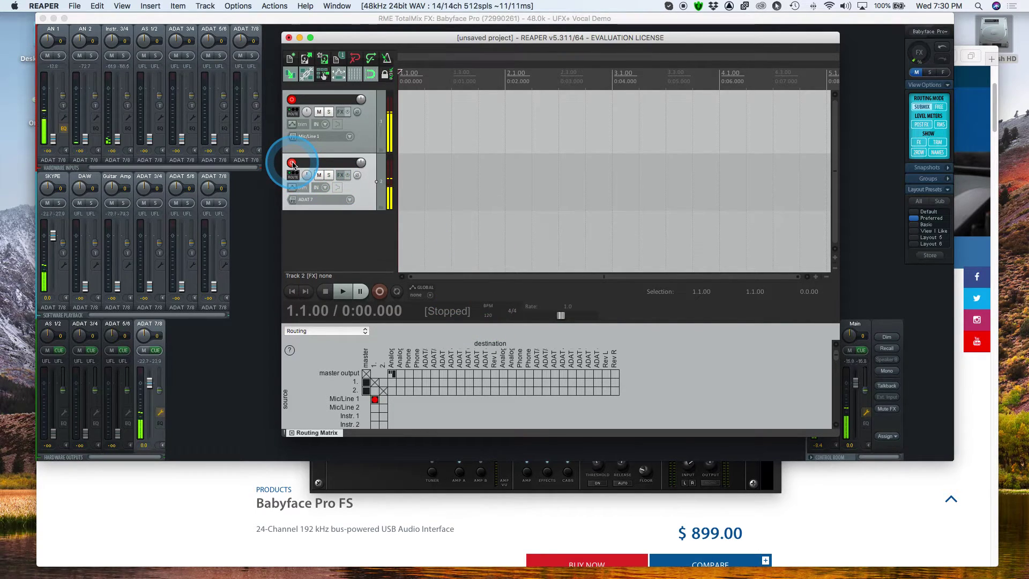
- Record a short take on both armed tracks, stop the recording, and keep the recorded clips
{"action": "left_click_drag", "start_coordinate": [380, 280], "coordinate": [383, 296]}
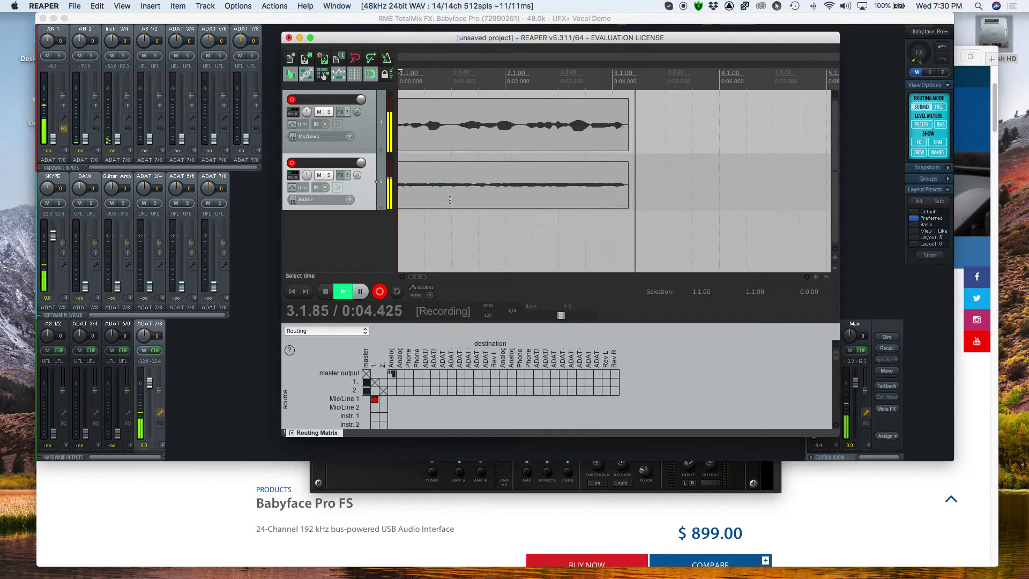
{"action": "left_click", "coordinate": [327, 294]}
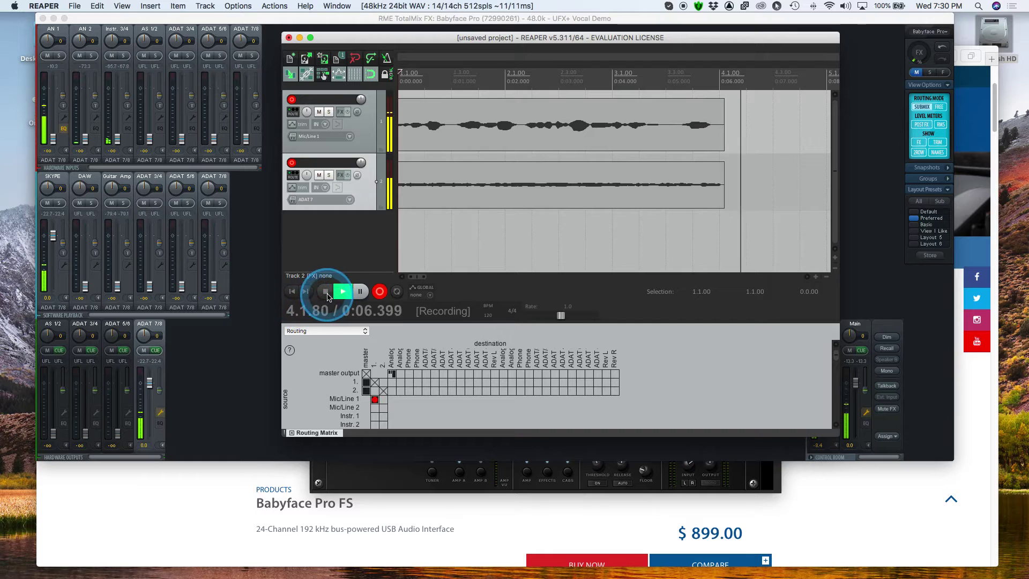
{"action": "left_click", "coordinate": [630, 271]}
{"action": "left_click", "coordinate": [439, 269]}
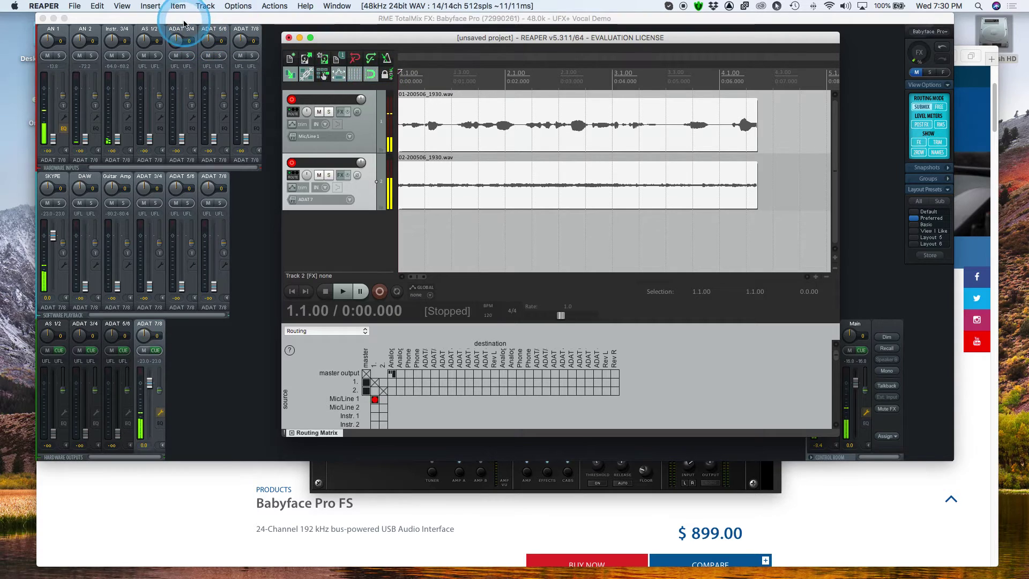
- Switch to TotalMix FX, look over the Workspace Quick Select list, and close it without loading a workspace
{"action": "left_click", "coordinate": [79, 174]}
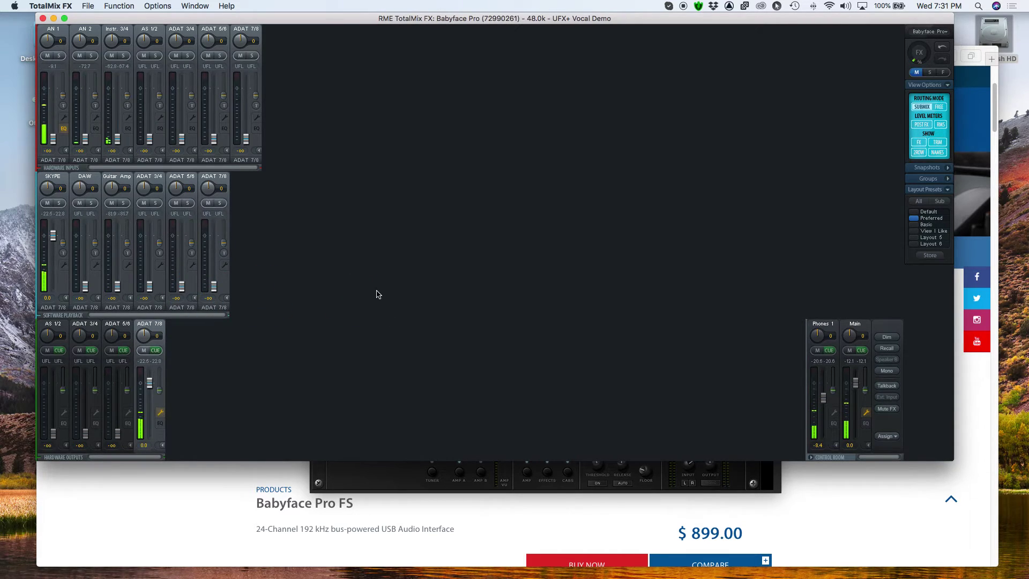
{"action": "key", "text": "super+w"}
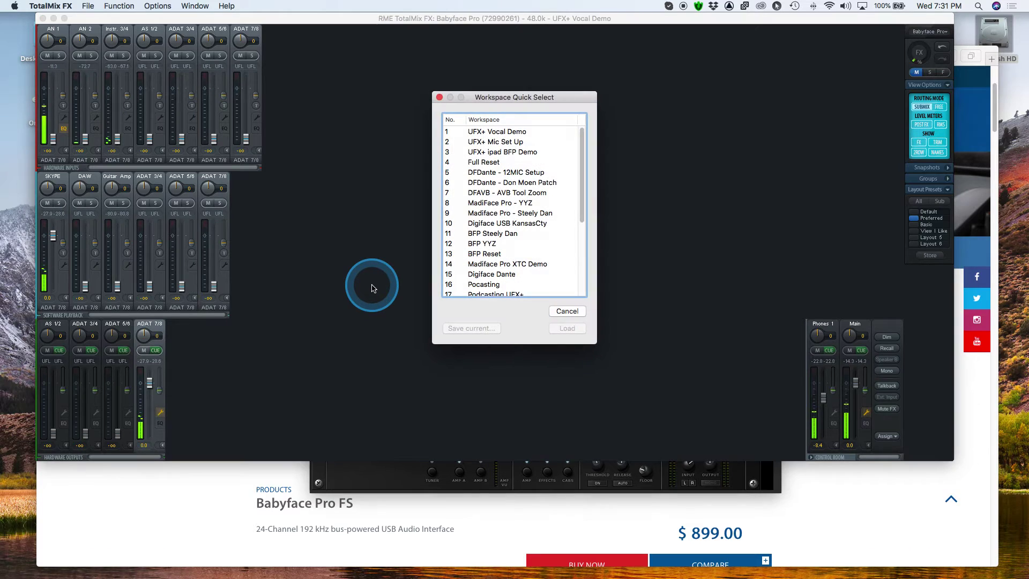
{"action": "left_click", "coordinate": [567, 310]}
- Save the current workspace as Skype Interview.tmws in the Podcast TMFX Templates folder
{"action": "left_click", "coordinate": [87, 6]}
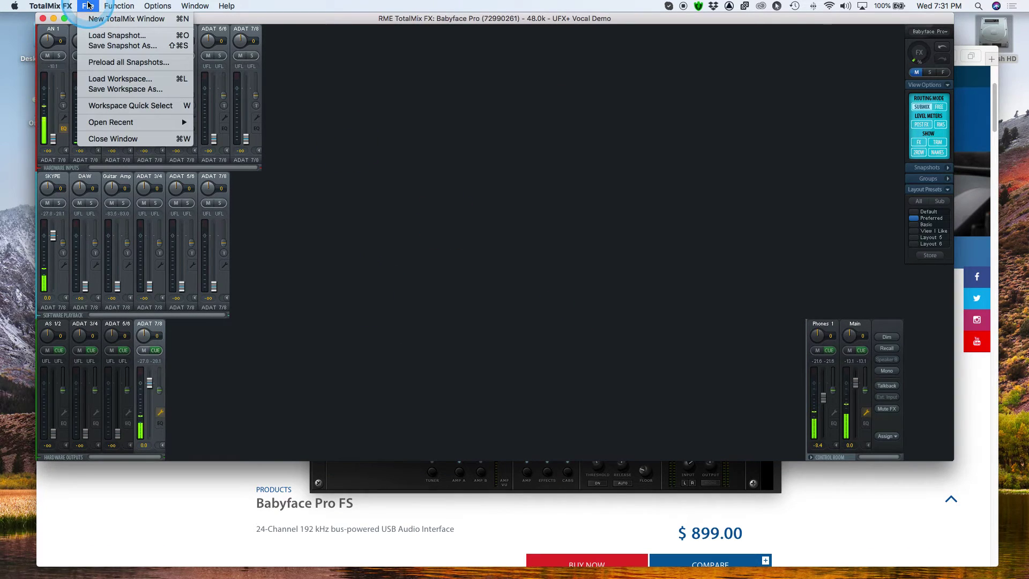
{"action": "left_click", "coordinate": [112, 90]}
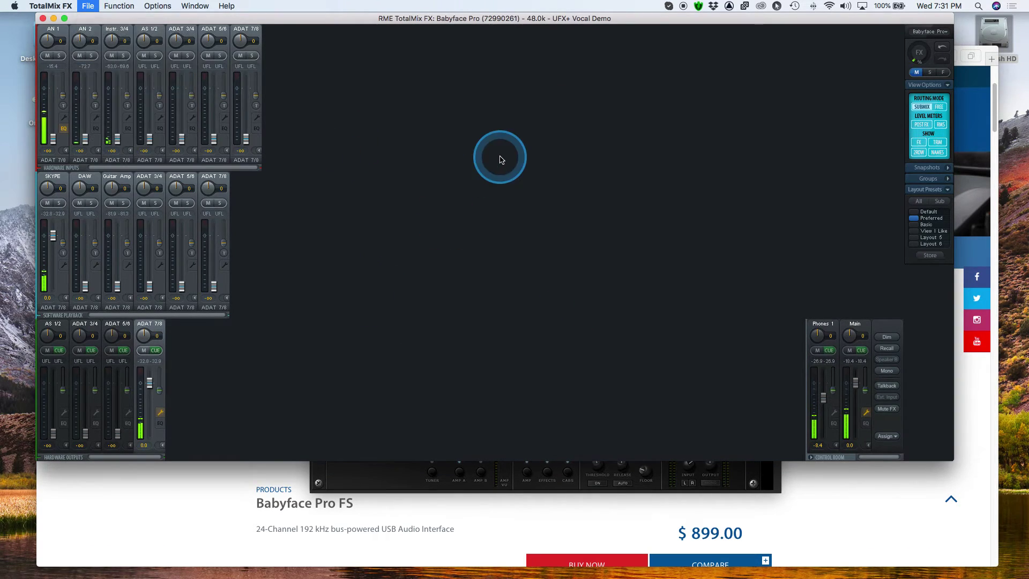
{"action": "type", "text": "Skype "}
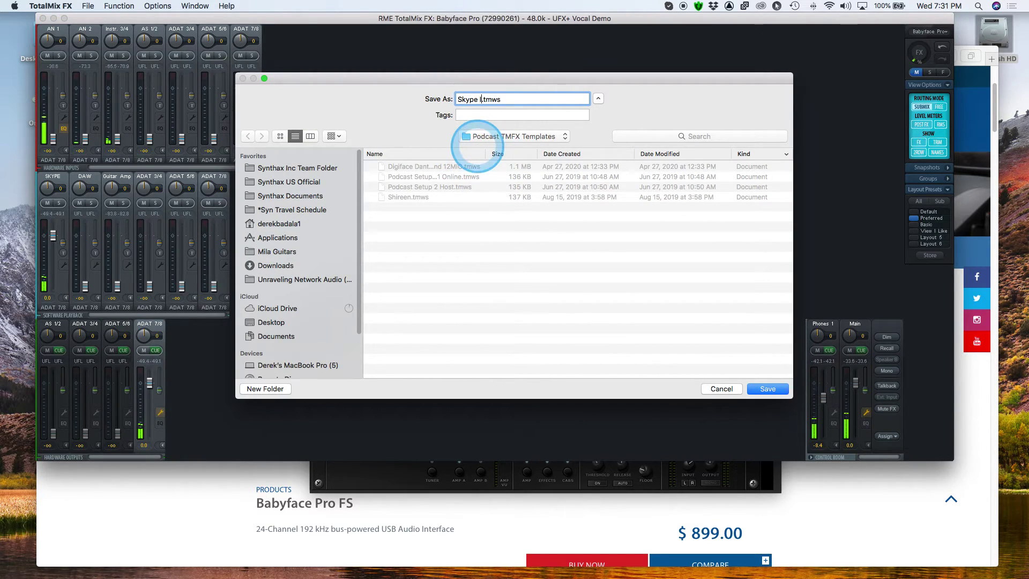
{"action": "type", "text": "Interview"}
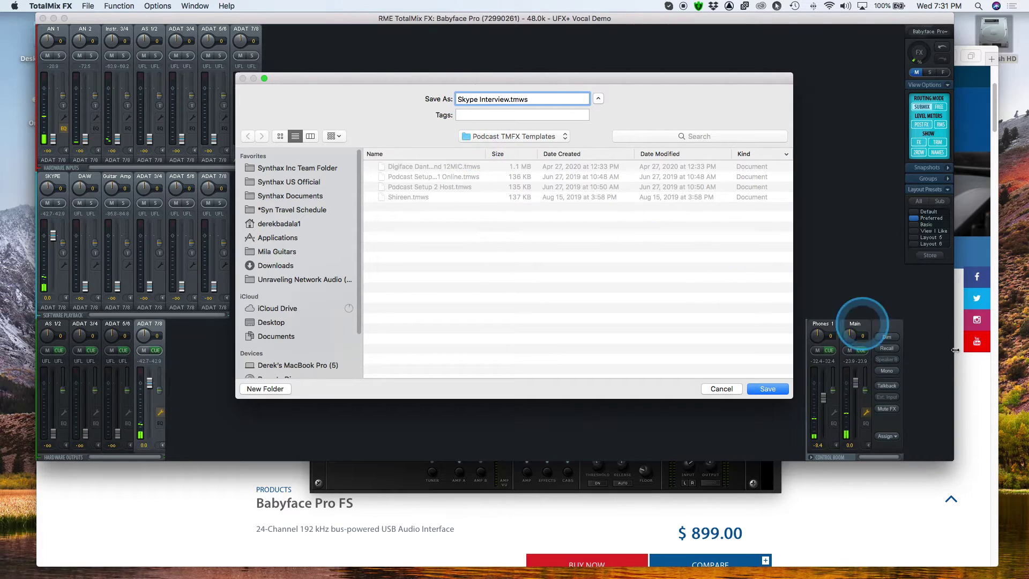
{"action": "left_click", "coordinate": [767, 390]}
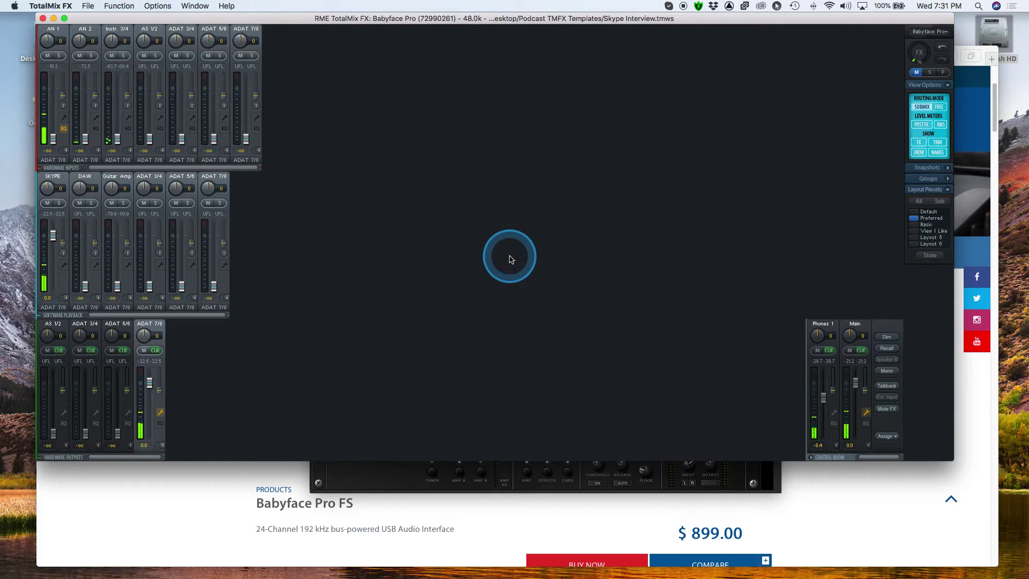
- Look through the workspace files available for loading and close the file list without opening any
{"action": "left_click", "coordinate": [88, 6]}
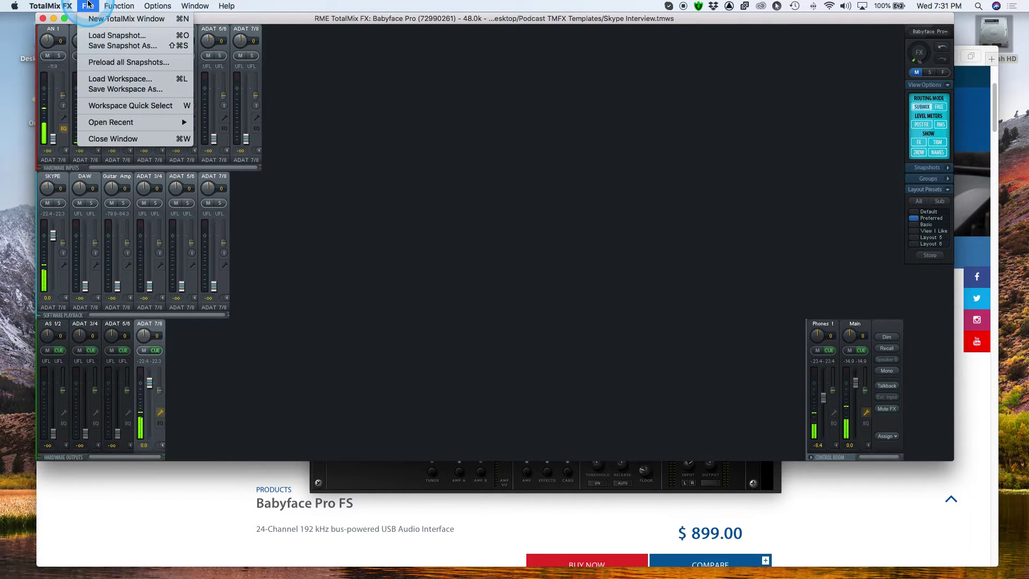
{"action": "left_click", "coordinate": [119, 79]}
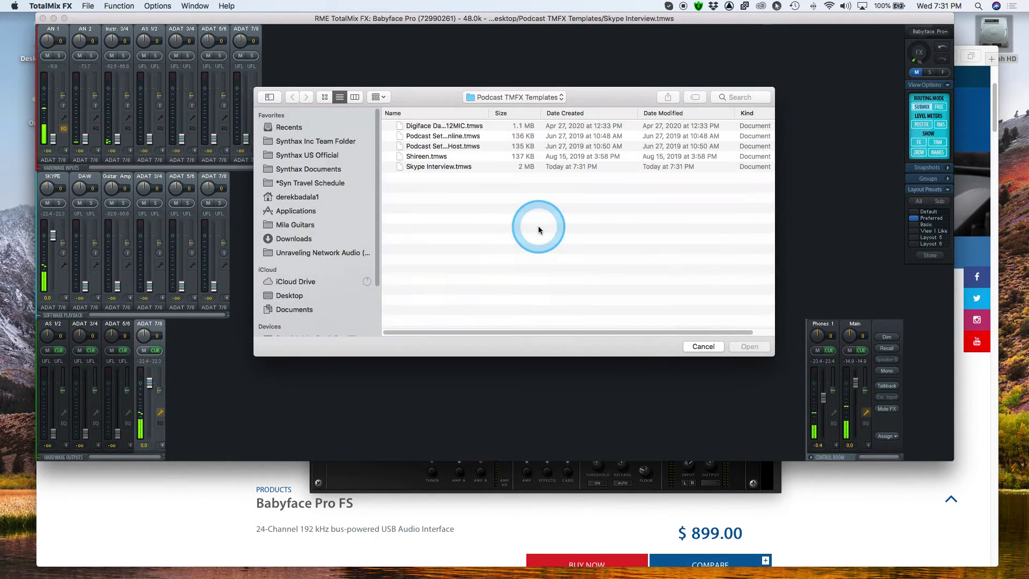
{"action": "left_click", "coordinate": [716, 349]}
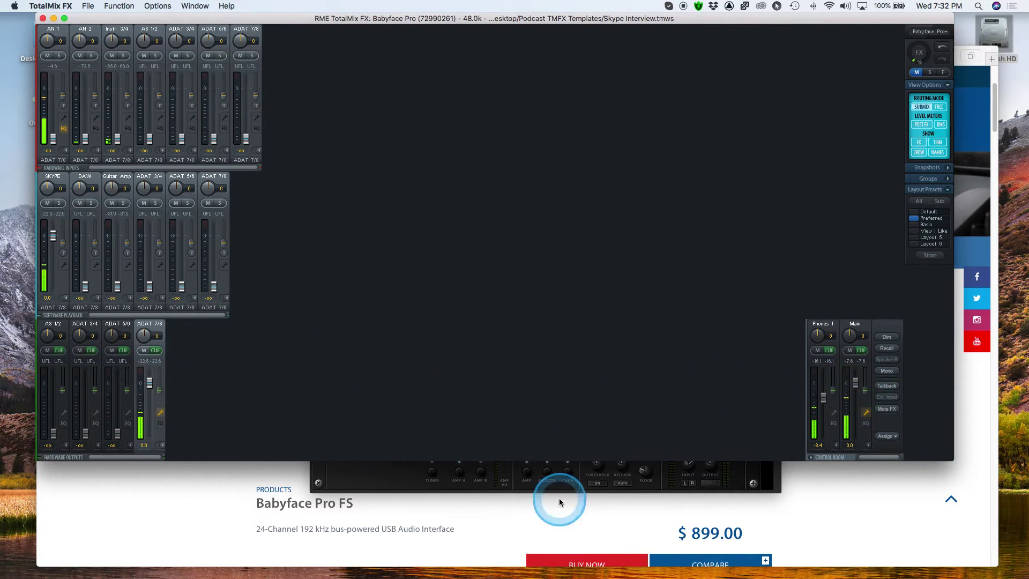
- Switch to iTunes and quit the application
{"action": "key", "text": "super+Tab"}
{"action": "key", "text": "super+Tab"}
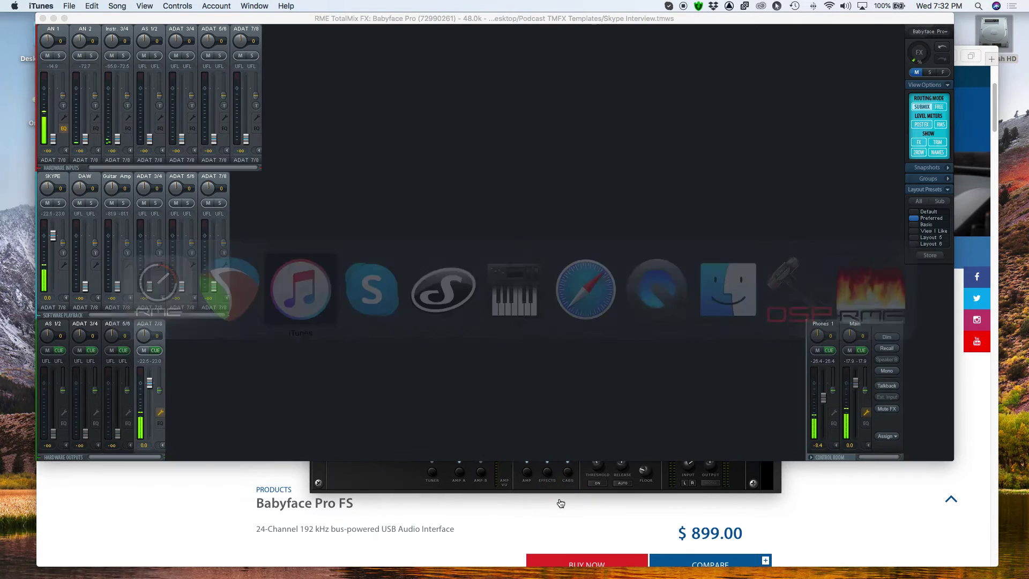
{"action": "left_click", "coordinate": [254, 6]}
{"action": "left_click", "coordinate": [254, 6]}
{"action": "left_click", "coordinate": [41, 6]}
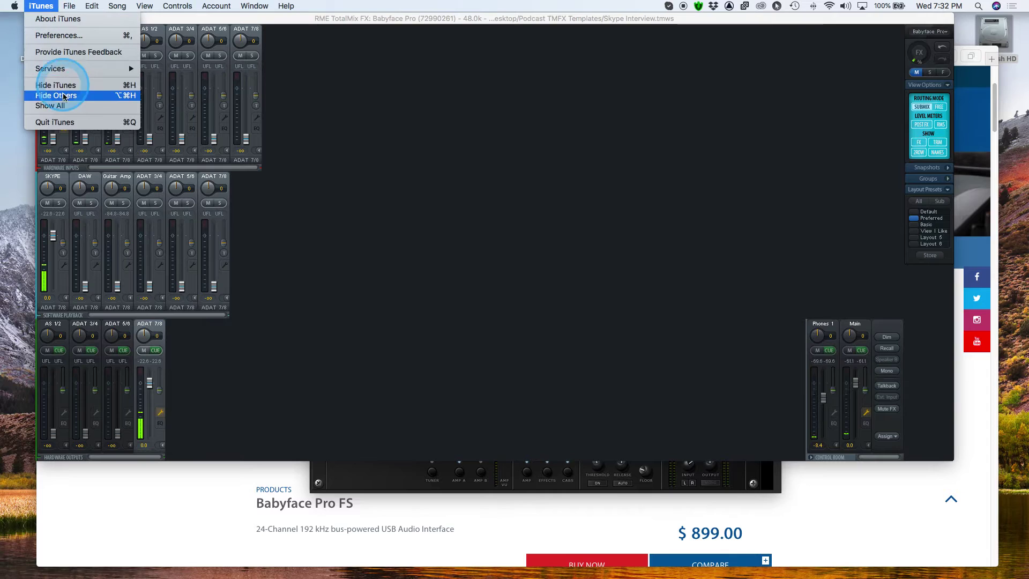
{"action": "left_click", "coordinate": [41, 120]}
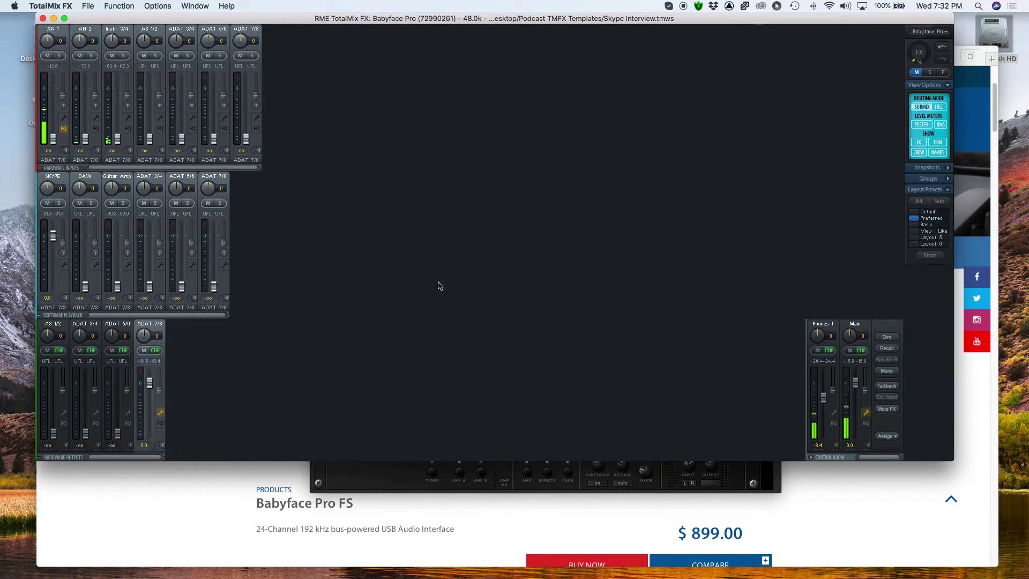
- Switch to REAPER and quit the application
{"action": "left_click", "coordinate": [438, 285]}
{"action": "key", "text": "super+Tab"}
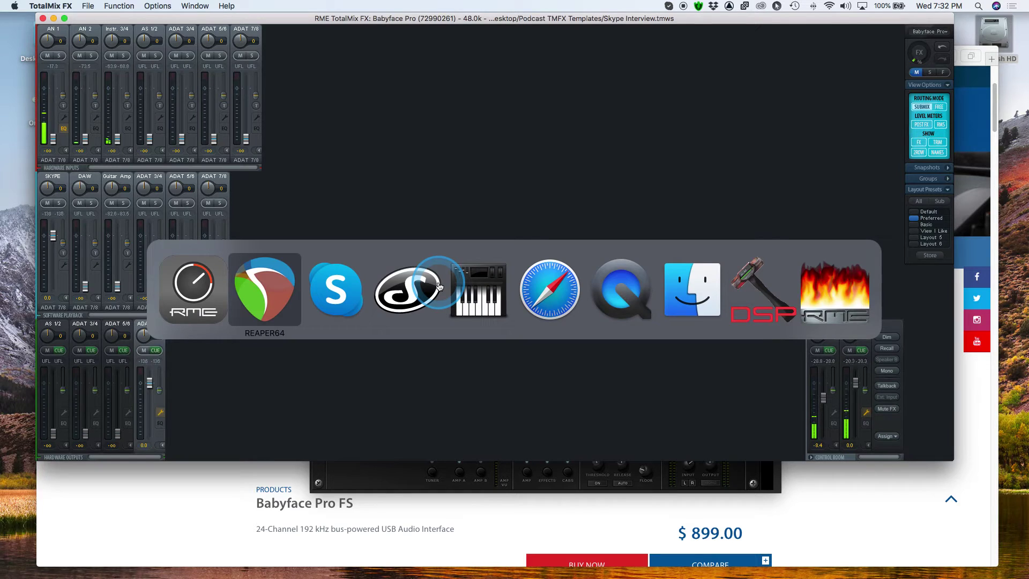
{"action": "left_click", "coordinate": [336, 184]}
{"action": "left_click", "coordinate": [333, 281]}
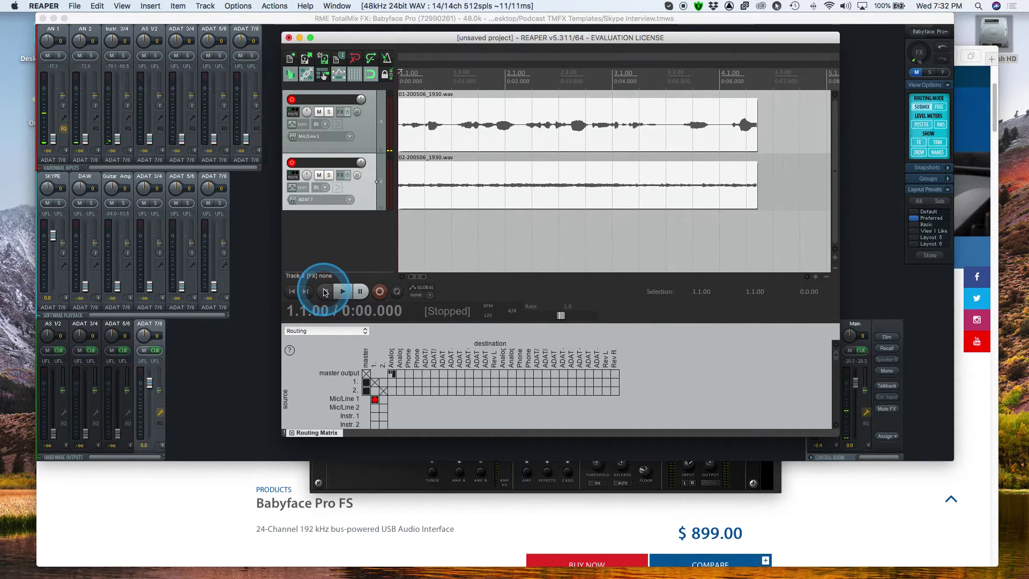
{"action": "left_click", "coordinate": [45, 6]}
{"action": "left_click", "coordinate": [57, 106]}
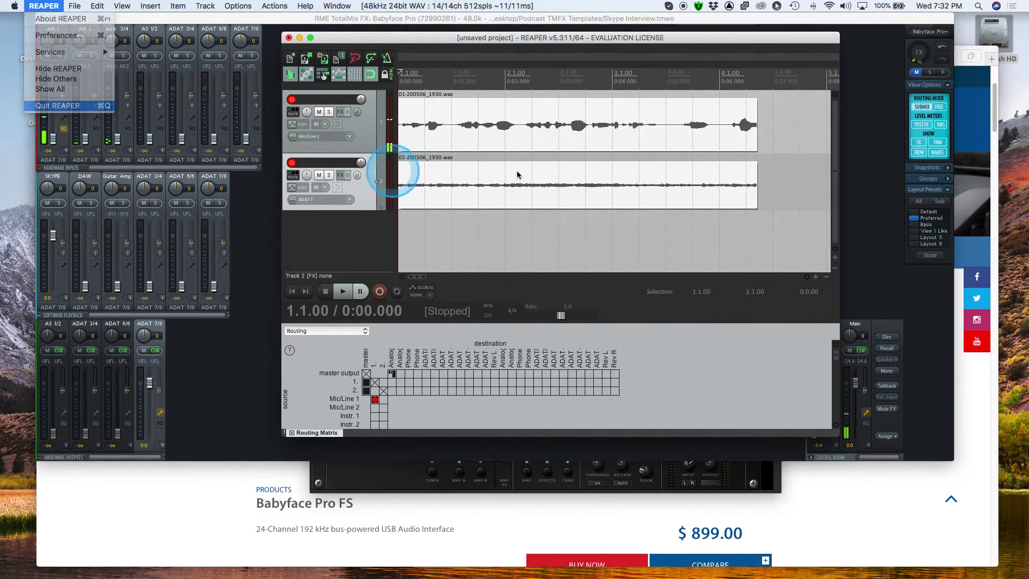
{"action": "left_click", "coordinate": [504, 207]}
{"action": "left_click", "coordinate": [549, 200]}
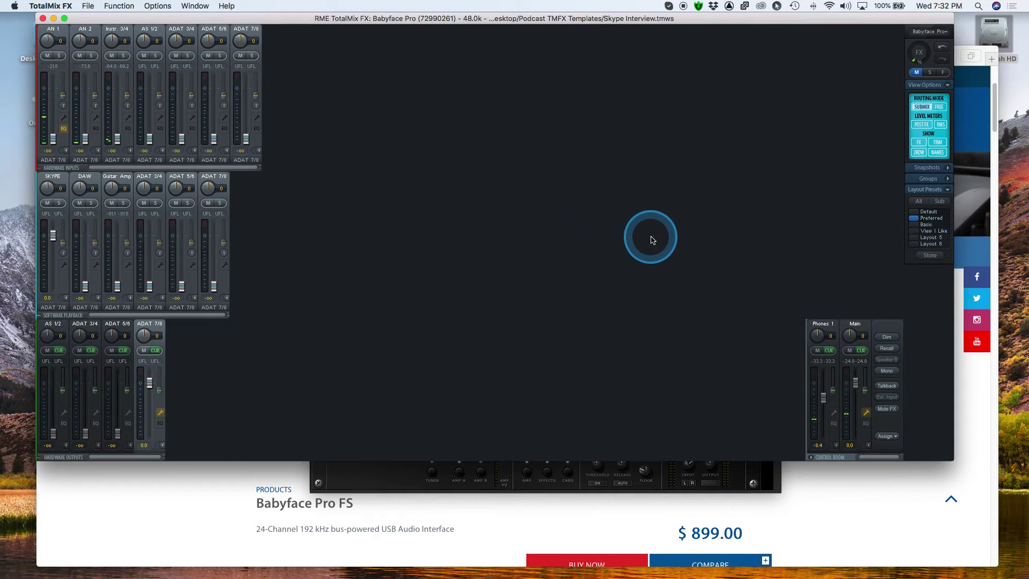
- Show the reverb and echo effects section, then raise the FX send of the AN 1 input with its channel settings expanded
{"action": "left_click", "coordinate": [920, 56]}
{"action": "left_click", "coordinate": [920, 57]}
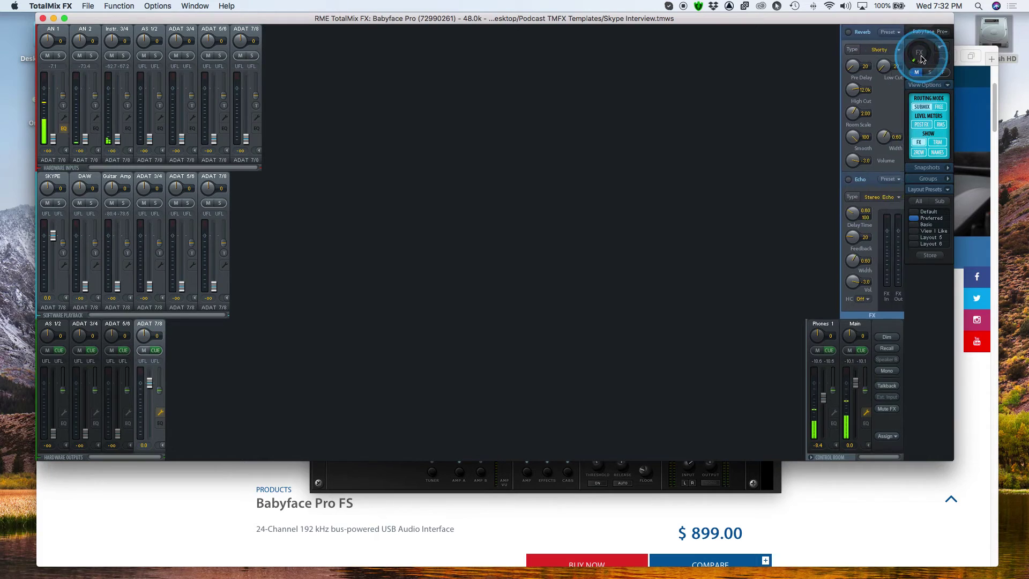
{"action": "left_click", "coordinate": [921, 56]}
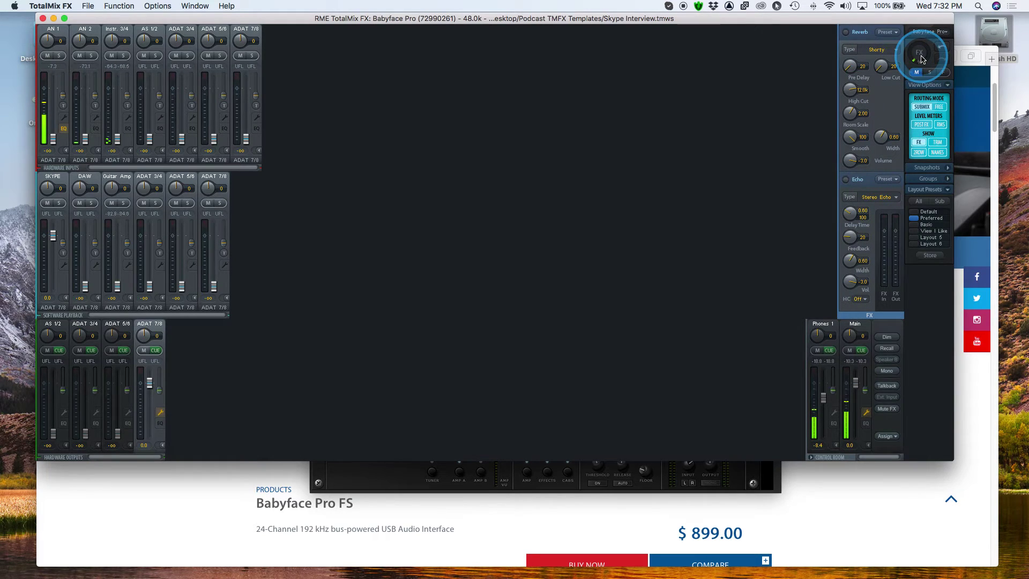
{"action": "left_click_drag", "start_coordinate": [63, 98], "coordinate": [65, 87]}
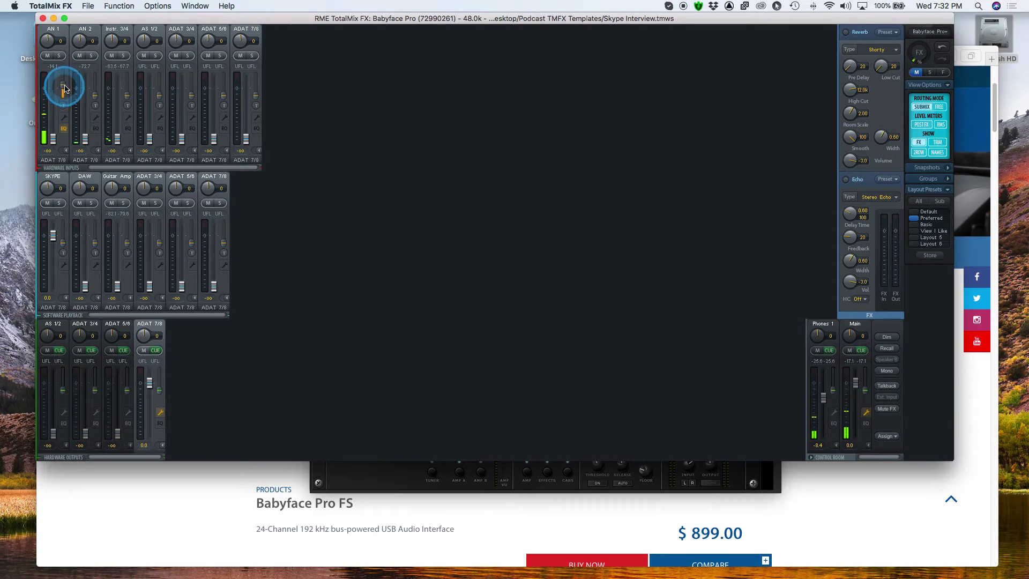
{"action": "left_click", "coordinate": [64, 119]}
{"action": "left_click_drag", "start_coordinate": [91, 109], "coordinate": [60, 90]}
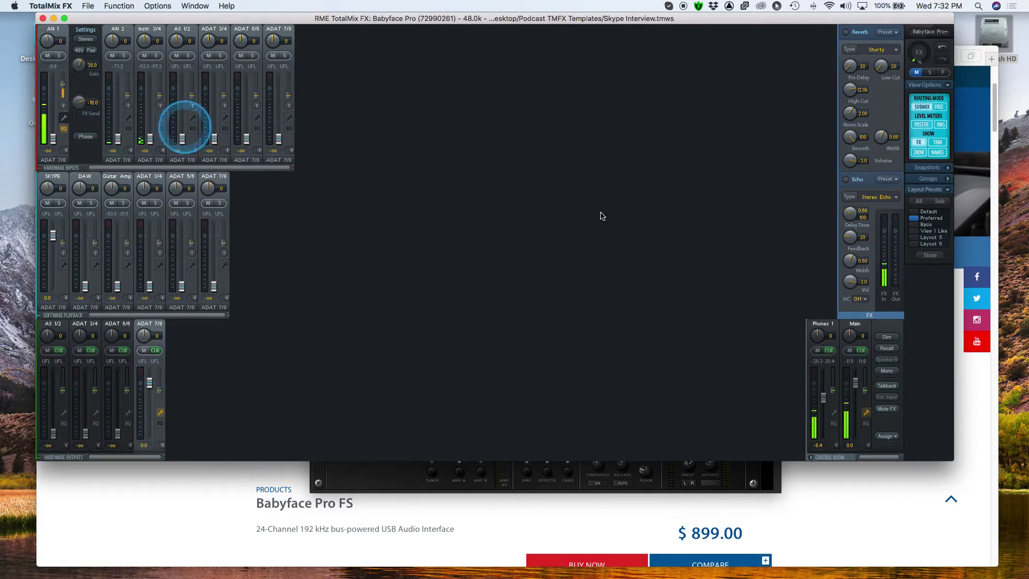
{"action": "left_click_drag", "start_coordinate": [866, 275], "coordinate": [884, 277]}
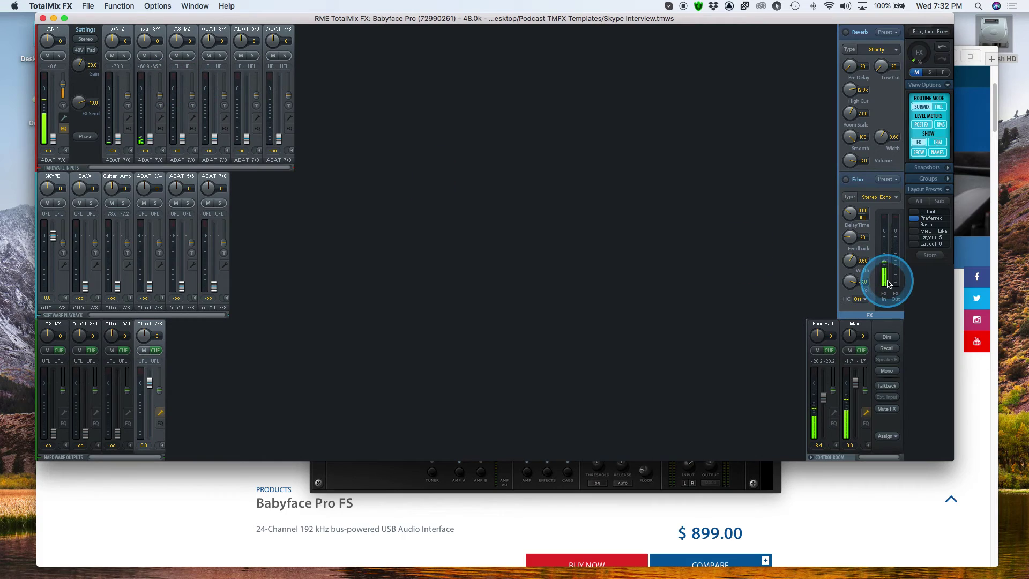
- Raise the FX return on the Main output and on the Phones 1 output
{"action": "left_click", "coordinate": [867, 395]}
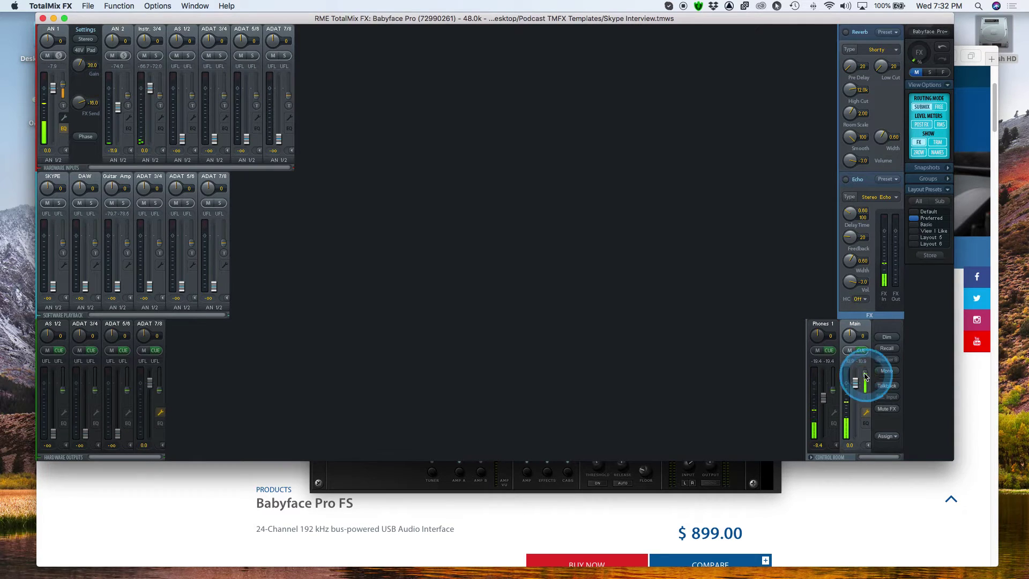
{"action": "right_click", "coordinate": [868, 446]}
{"action": "left_click", "coordinate": [835, 426]}
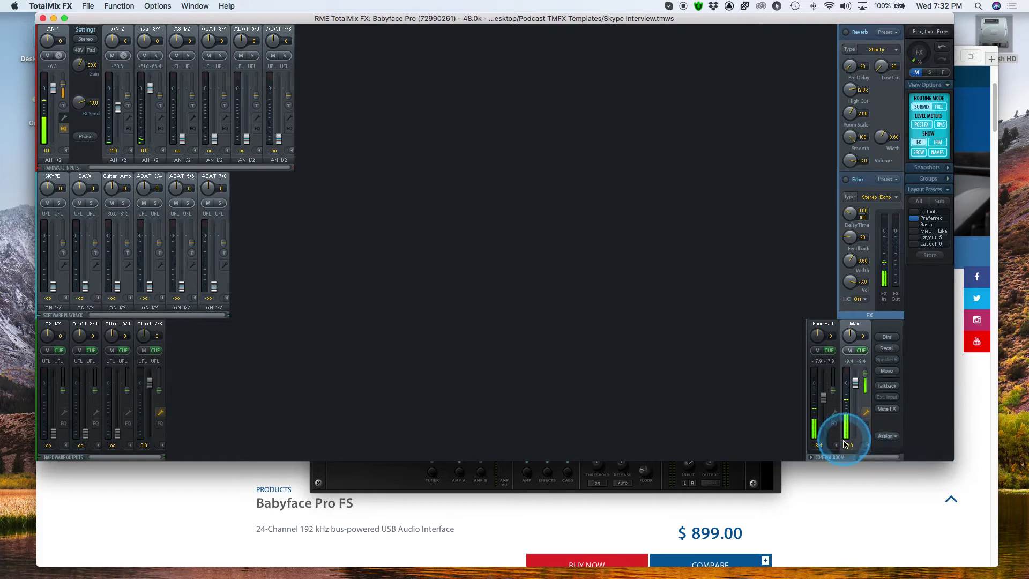
{"action": "right_click", "coordinate": [836, 439]}
{"action": "left_click", "coordinate": [855, 475]}
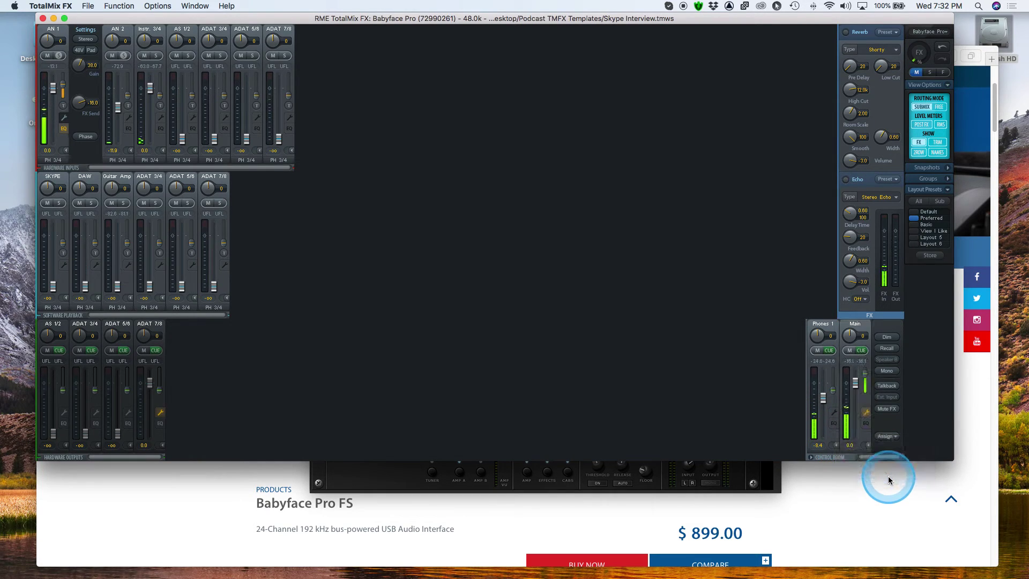
{"action": "left_click_drag", "start_coordinate": [832, 390], "coordinate": [833, 381]}
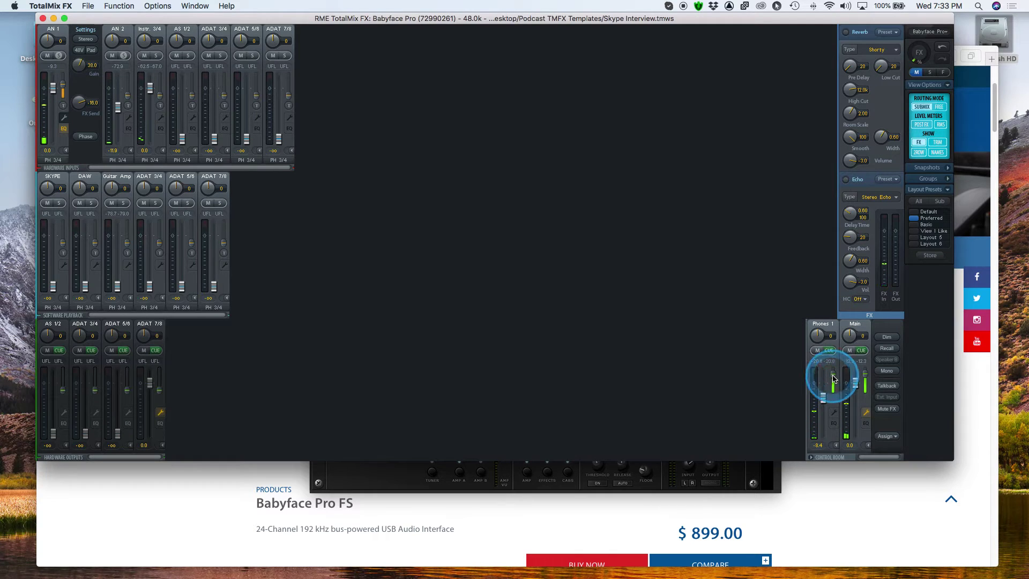
- Turn on the reverb, set its pre-delay to 222, and change its type to Medium Room
{"action": "left_click", "coordinate": [846, 33]}
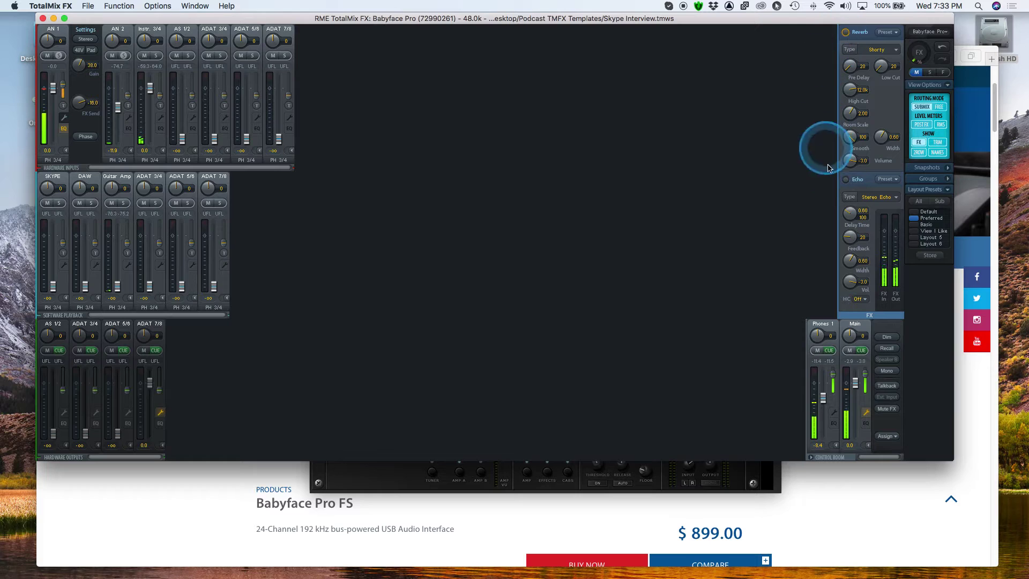
{"action": "left_click", "coordinate": [893, 41]}
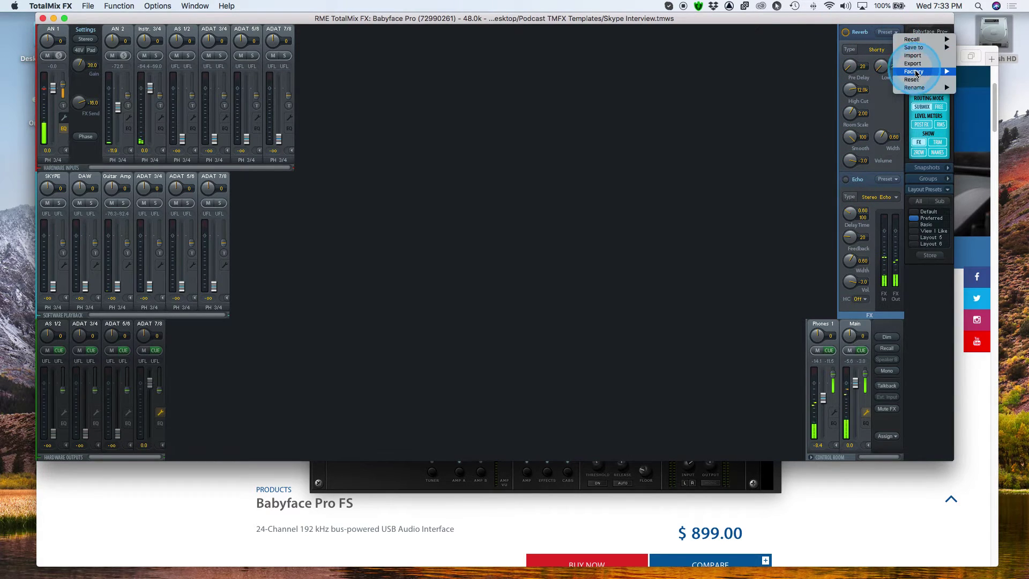
{"action": "left_click", "coordinate": [872, 128]}
{"action": "left_click_drag", "start_coordinate": [849, 72], "coordinate": [864, 125]}
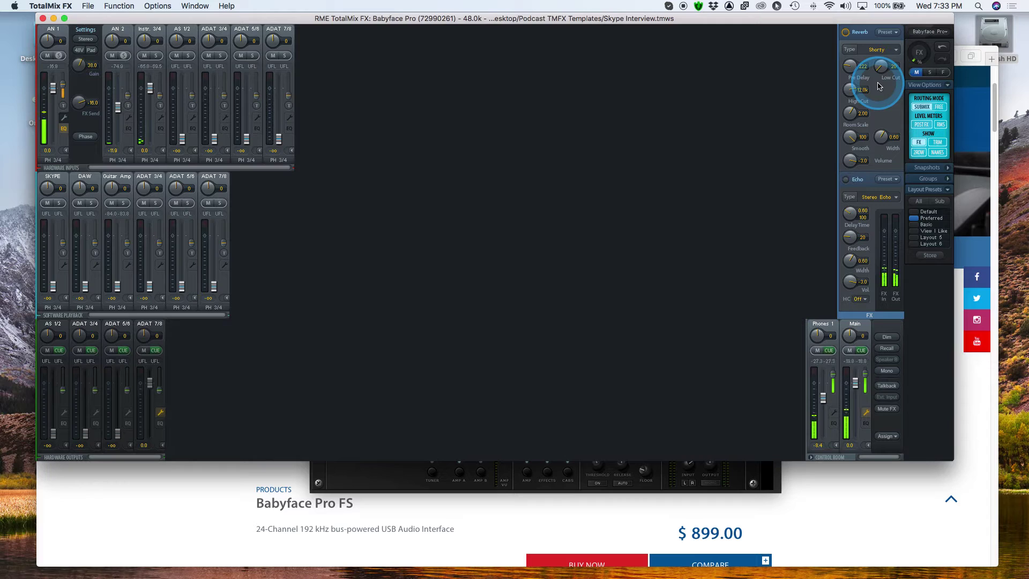
{"action": "left_click", "coordinate": [893, 50]}
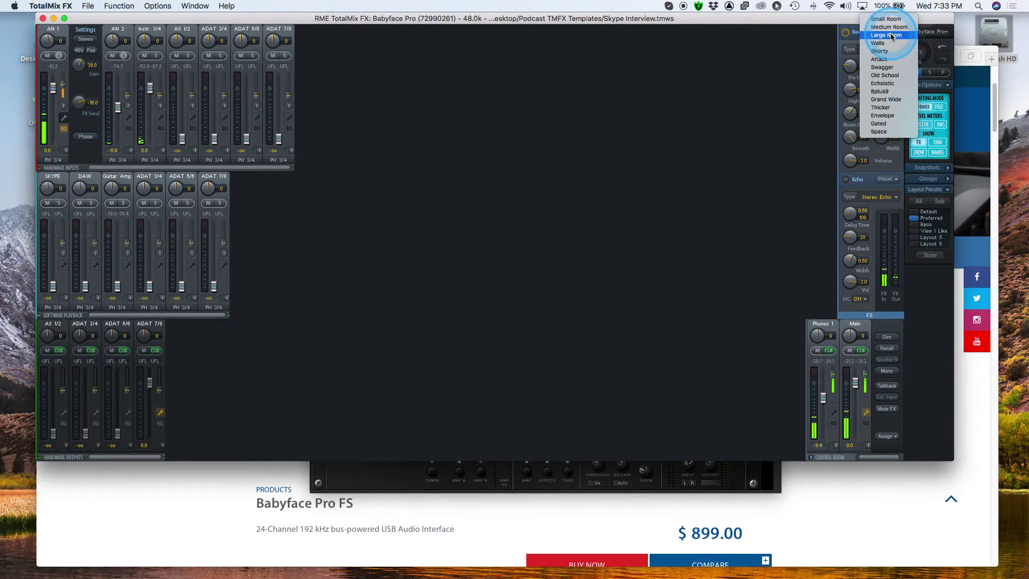
{"action": "left_click", "coordinate": [893, 51]}
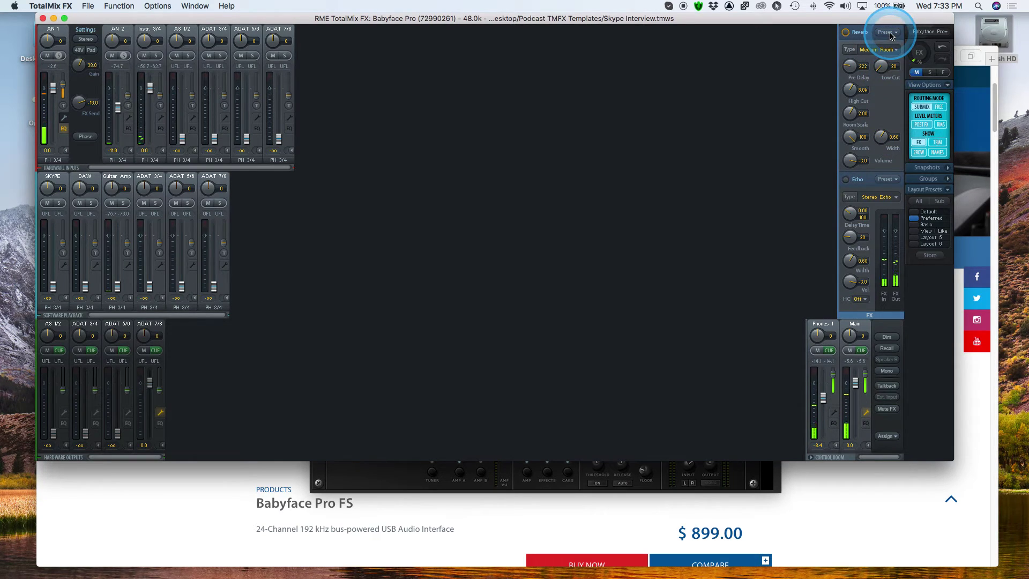
- Leave both reverb and echo switched off after a brief echo test, and hide the effects section
{"action": "left_click", "coordinate": [846, 32]}
{"action": "left_click", "coordinate": [845, 182]}
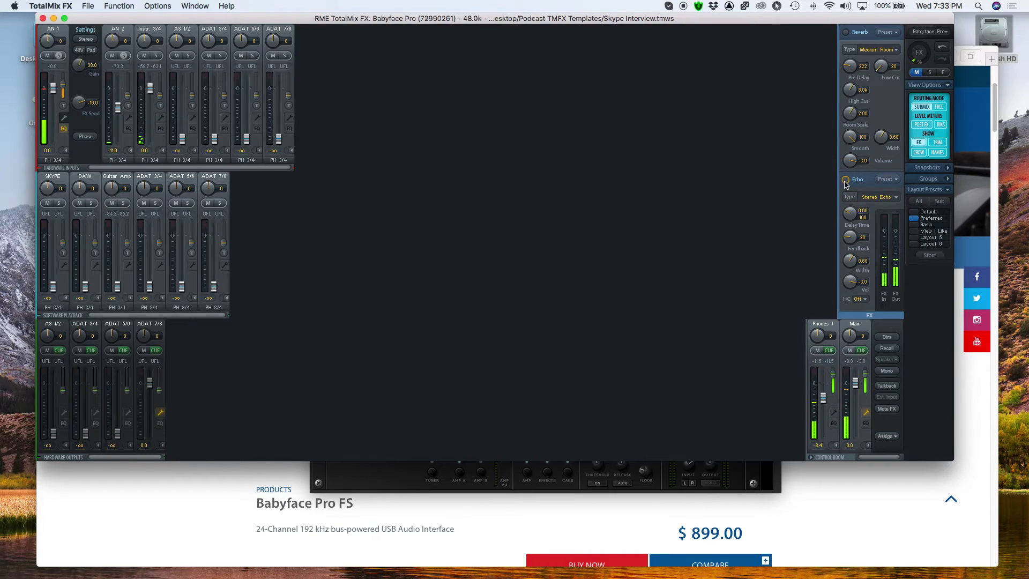
{"action": "left_click", "coordinate": [846, 182]}
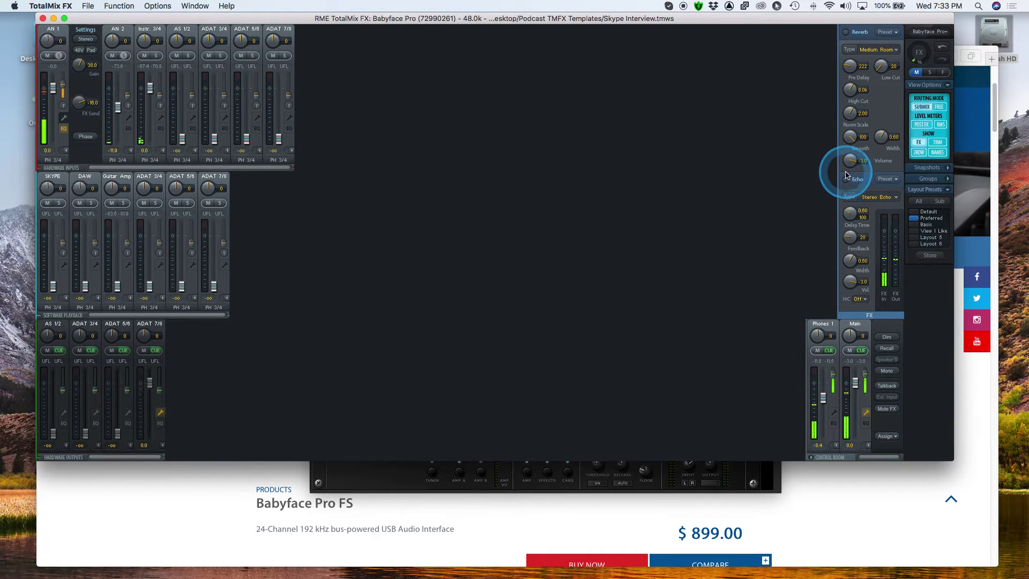
{"action": "left_click", "coordinate": [919, 52]}
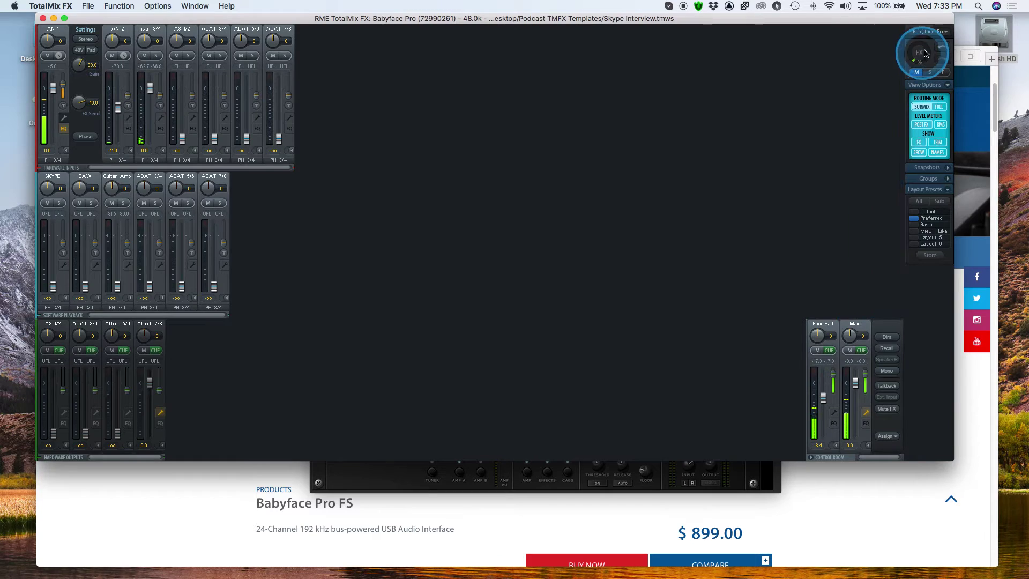
{"action": "left_click", "coordinate": [910, 54]}
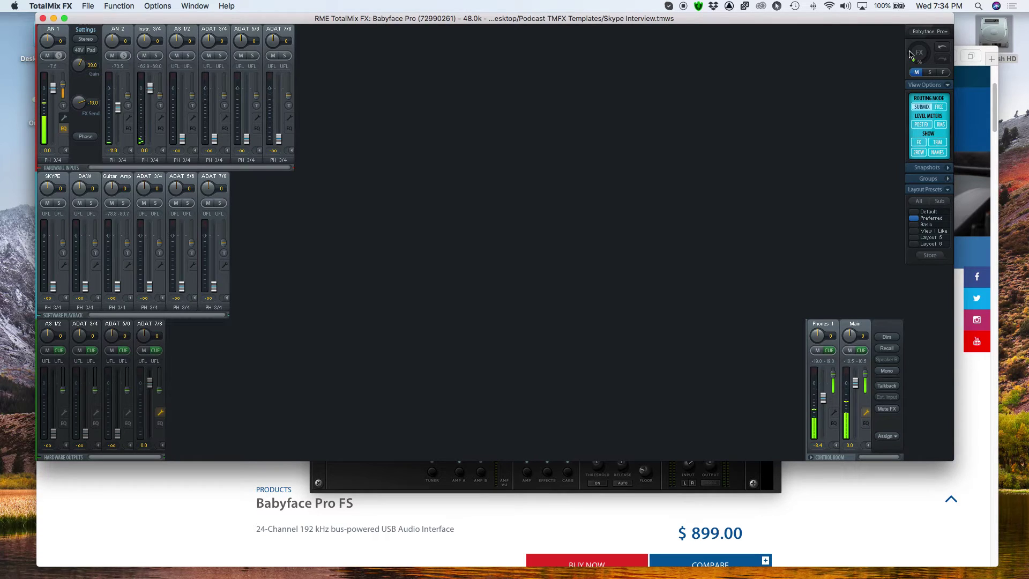
- Remove the Main mirror from Phones 1 and lower its FX return, with the AN 1 FX send raised to -5.0
{"action": "right_click", "coordinate": [839, 438]}
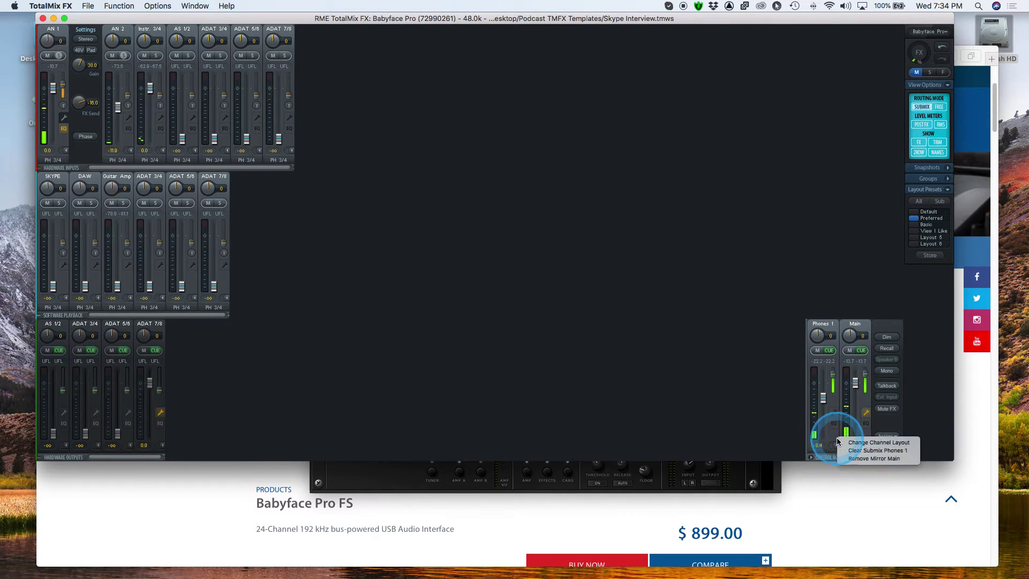
{"action": "left_click", "coordinate": [852, 459]}
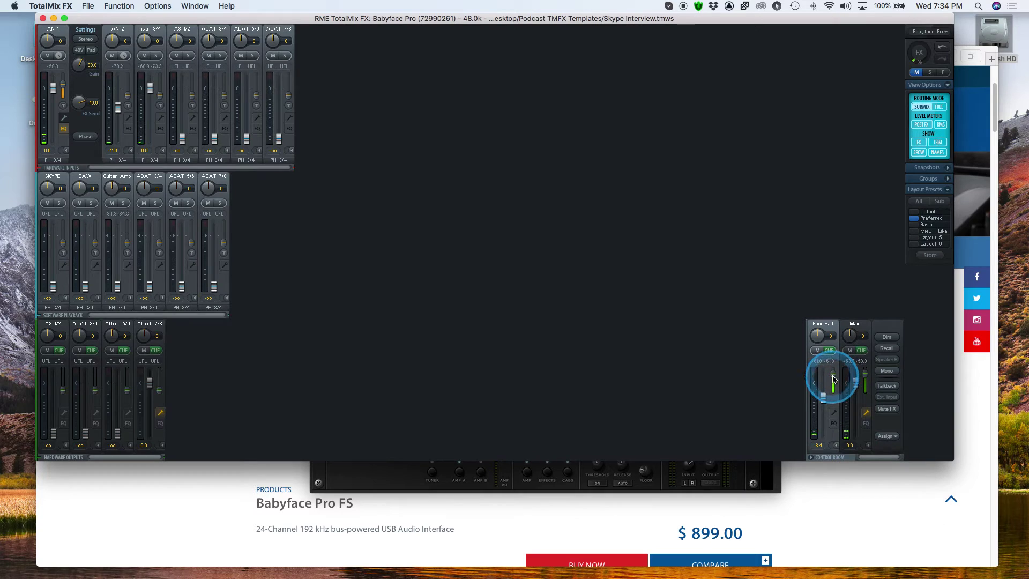
{"action": "left_click_drag", "start_coordinate": [75, 101], "coordinate": [61, 82]}
- Show the effects section with the reverb turned on, and enable Mute FX with the Main output selected
{"action": "left_click", "coordinate": [919, 52]}
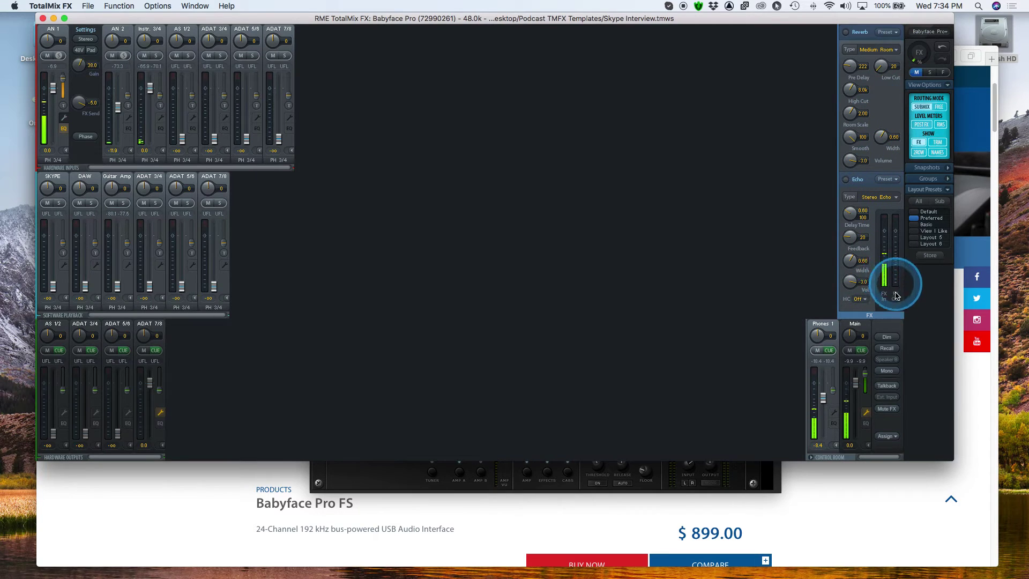
{"action": "left_click", "coordinate": [845, 33]}
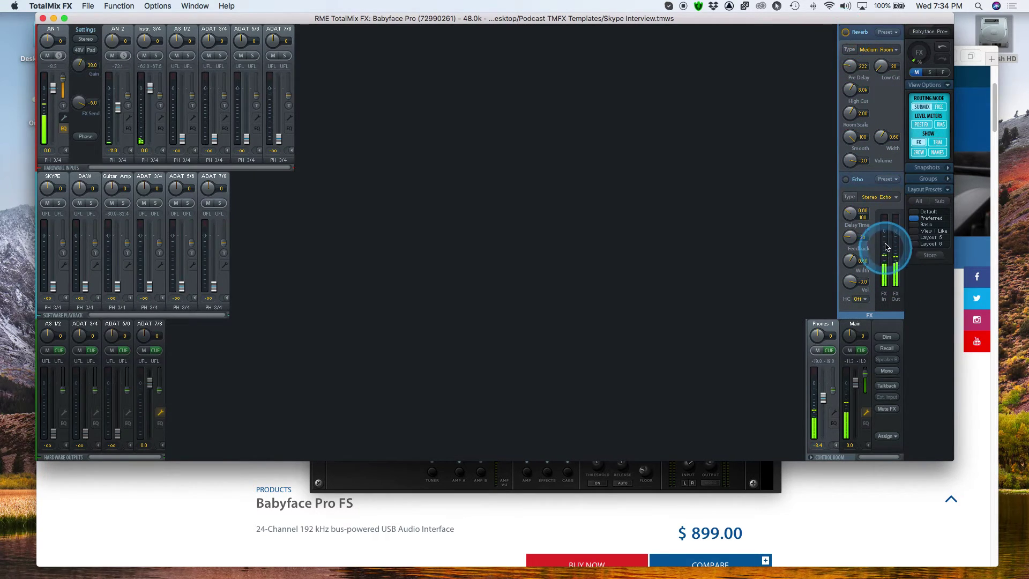
{"action": "left_click", "coordinate": [864, 331]}
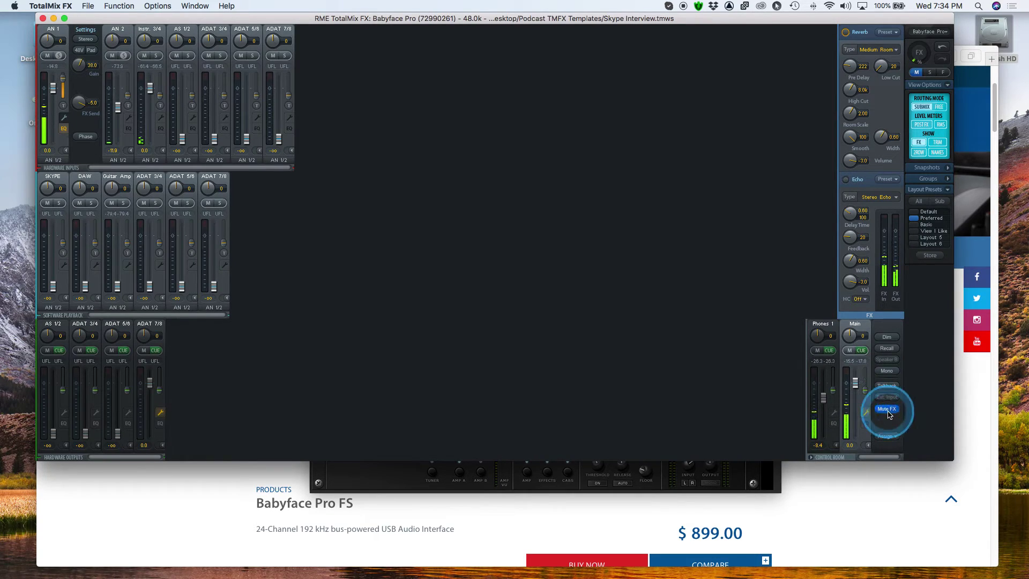
- Try the reverb through the Phones 1 FX return, finishing with the return lowered, the reverb off and the effects section hidden
{"action": "left_click", "coordinate": [825, 370]}
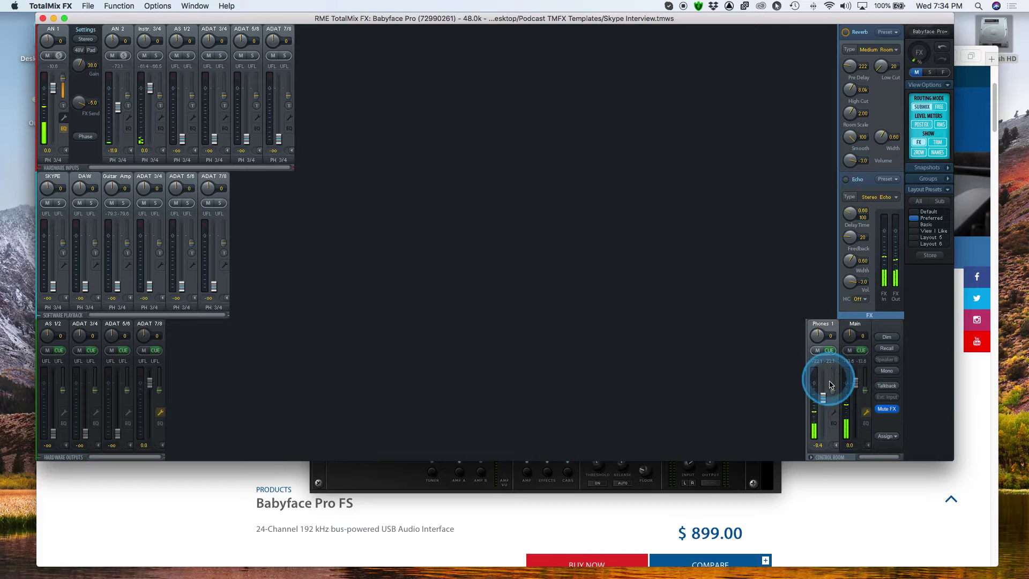
{"action": "left_click_drag", "start_coordinate": [834, 396], "coordinate": [833, 376]}
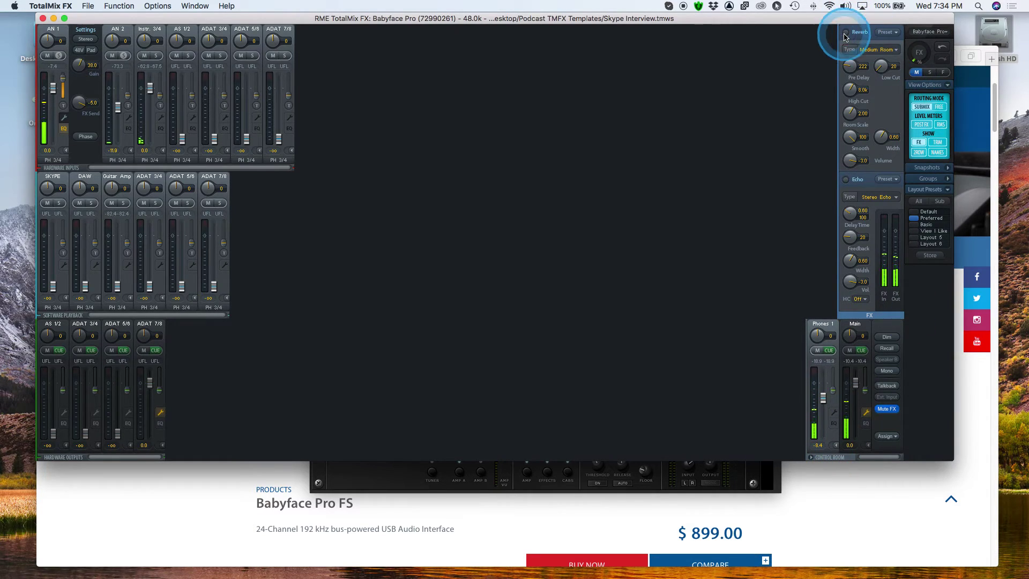
{"action": "left_click", "coordinate": [924, 54]}
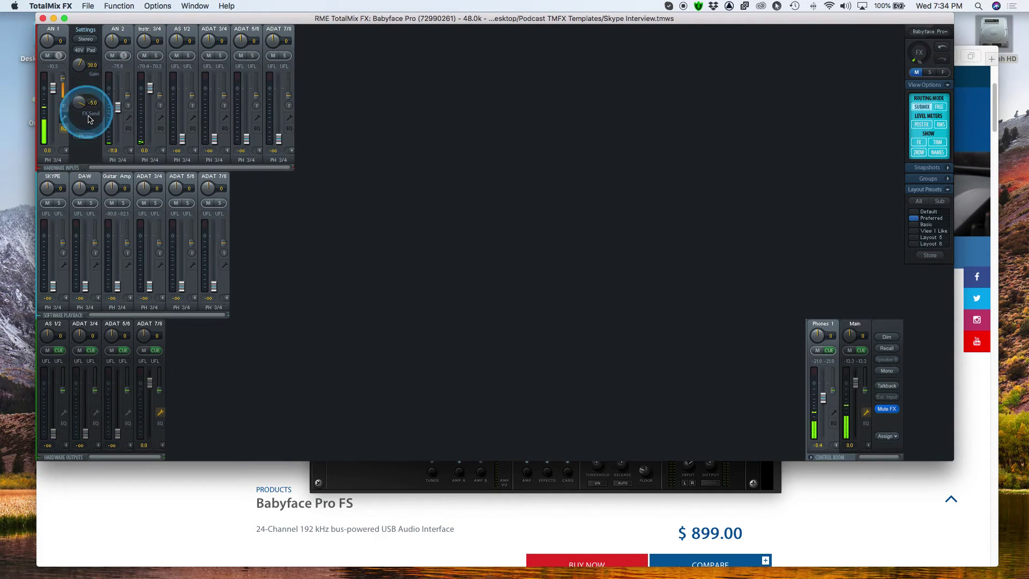
- Show the AN 1 input's EQ, select the Main submix, and load the factory EQ preset Cymbals (LC+EQ)
{"action": "left_click", "coordinate": [64, 129]}
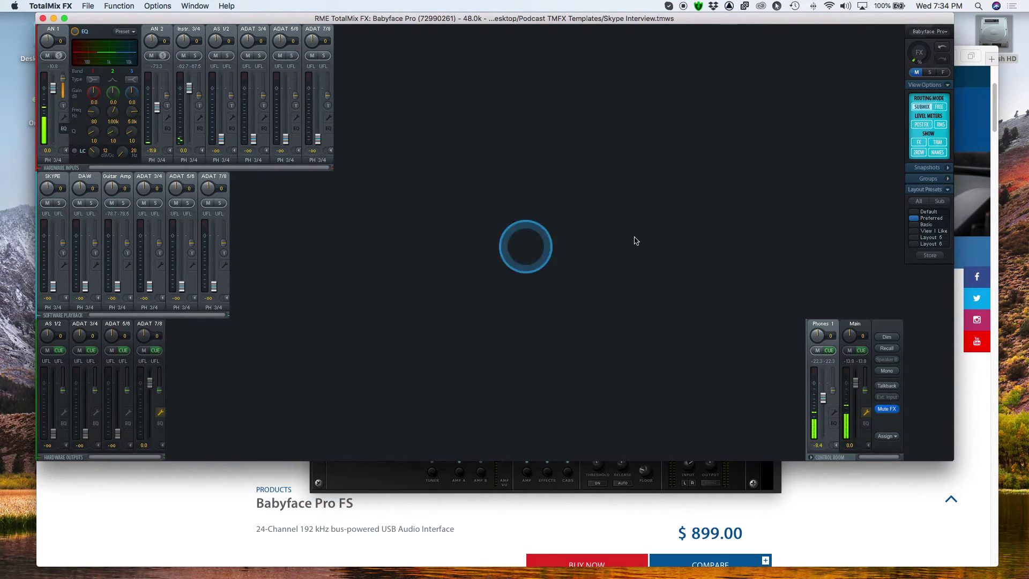
{"action": "left_click", "coordinate": [857, 331]}
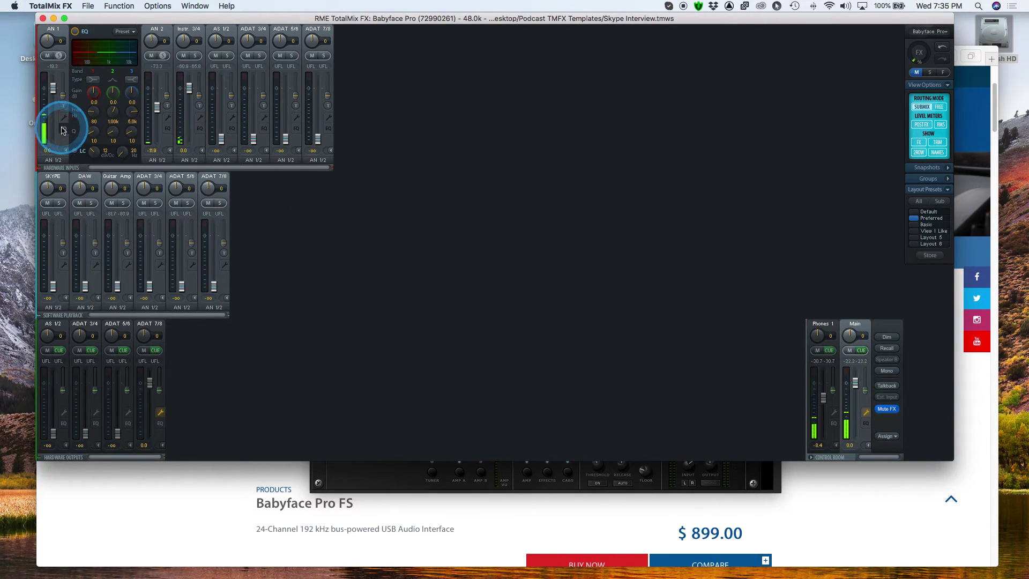
{"action": "left_click", "coordinate": [125, 31]}
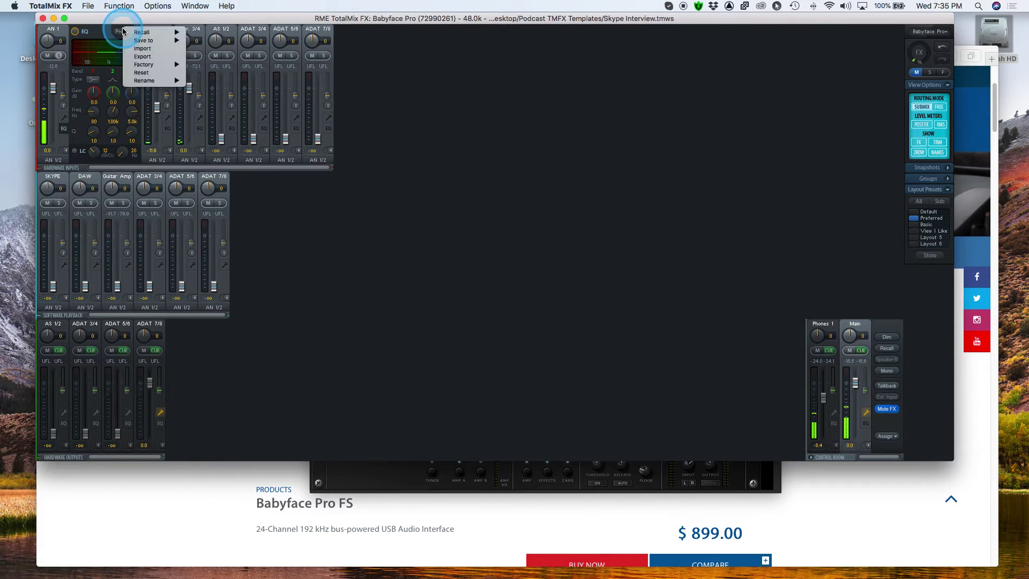
{"action": "mouse_move", "coordinate": [140, 68]}
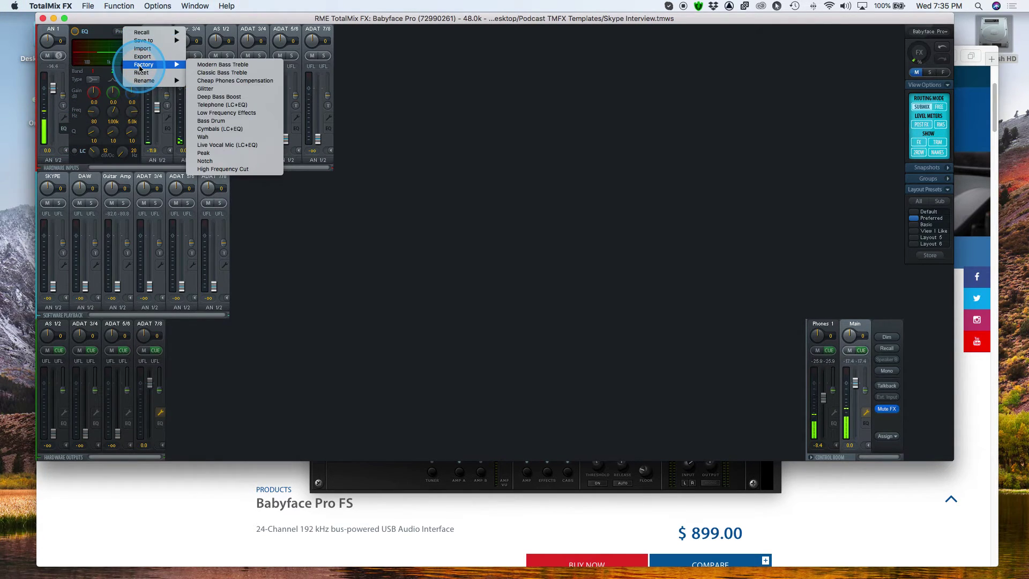
{"action": "left_click", "coordinate": [235, 130]}
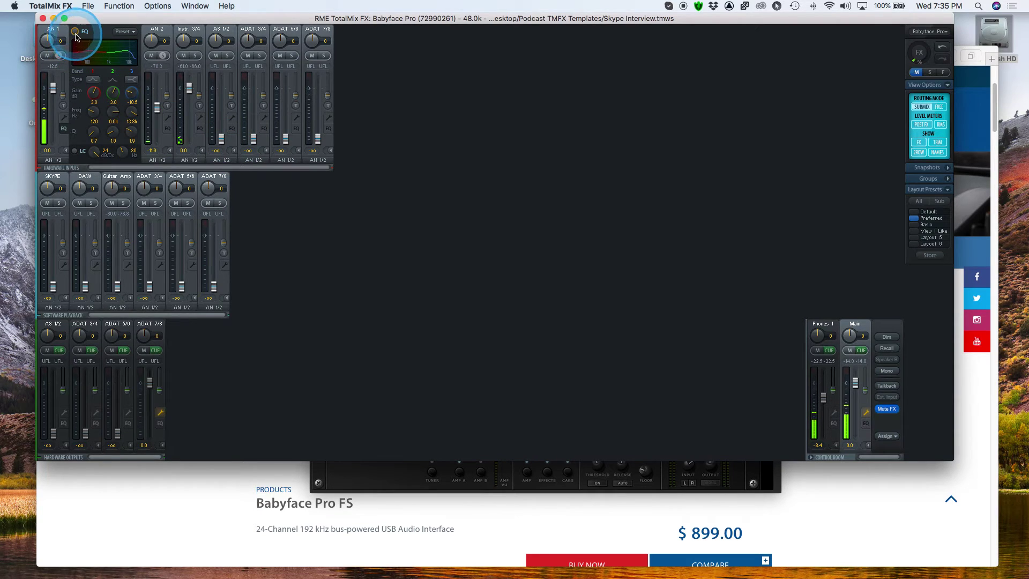
- Load the factory preset Telephone (LC+EQ) into the AN 1 EQ and leave the EQ switched off
{"action": "left_click", "coordinate": [124, 33]}
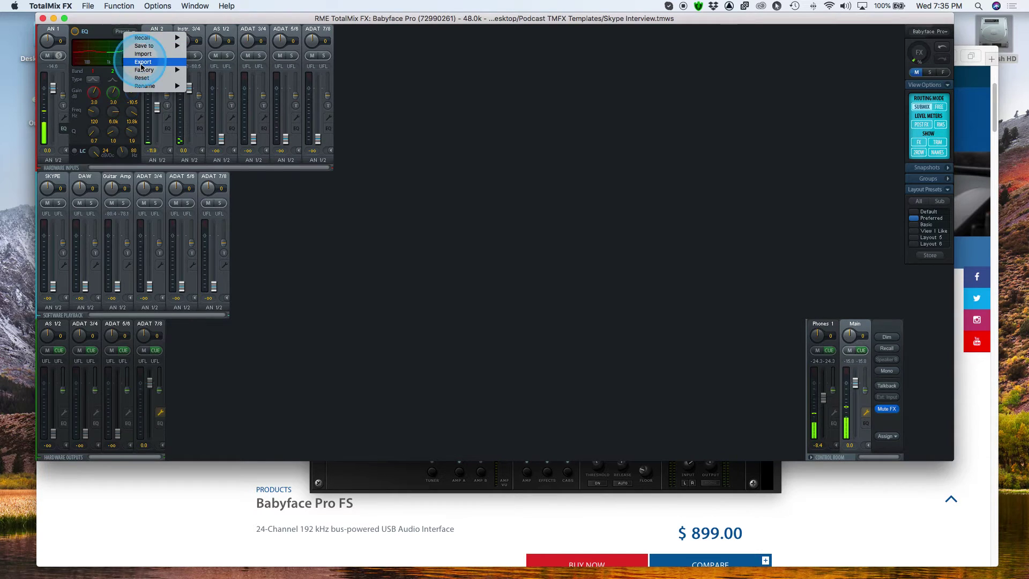
{"action": "mouse_move", "coordinate": [150, 70]}
{"action": "left_click", "coordinate": [240, 117]}
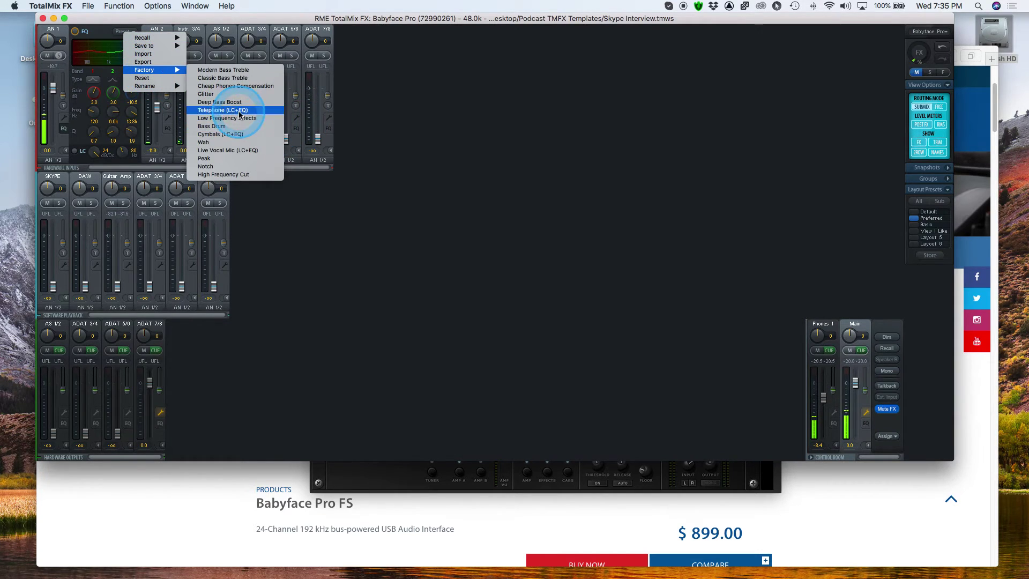
{"action": "left_click", "coordinate": [239, 114]}
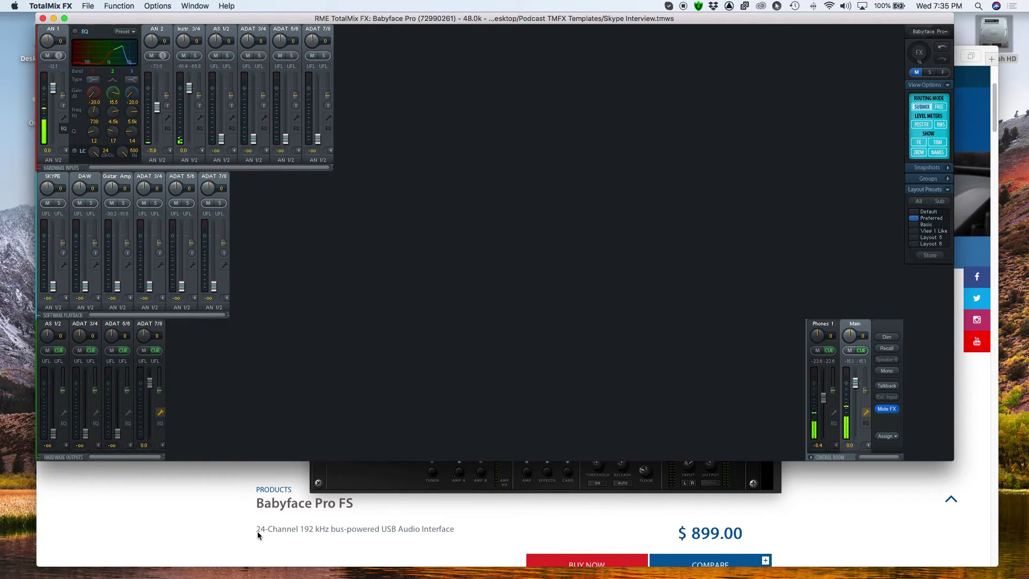
- Switch to Fireface USB Settings, enable EQ for Record on the Babyface Pro, and close the settings window
{"action": "mouse_move", "coordinate": [847, 571]}
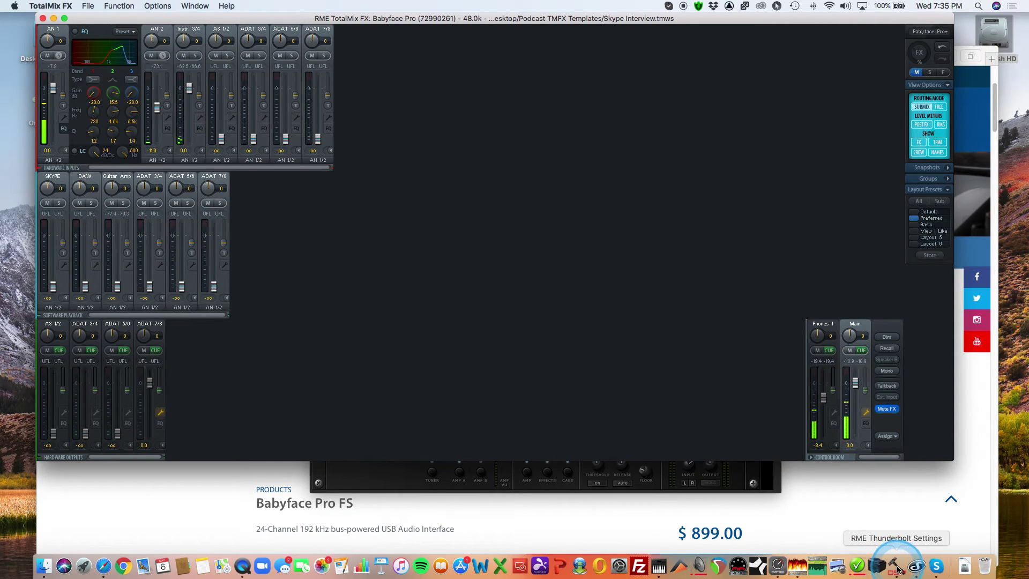
{"action": "left_click", "coordinate": [799, 569]}
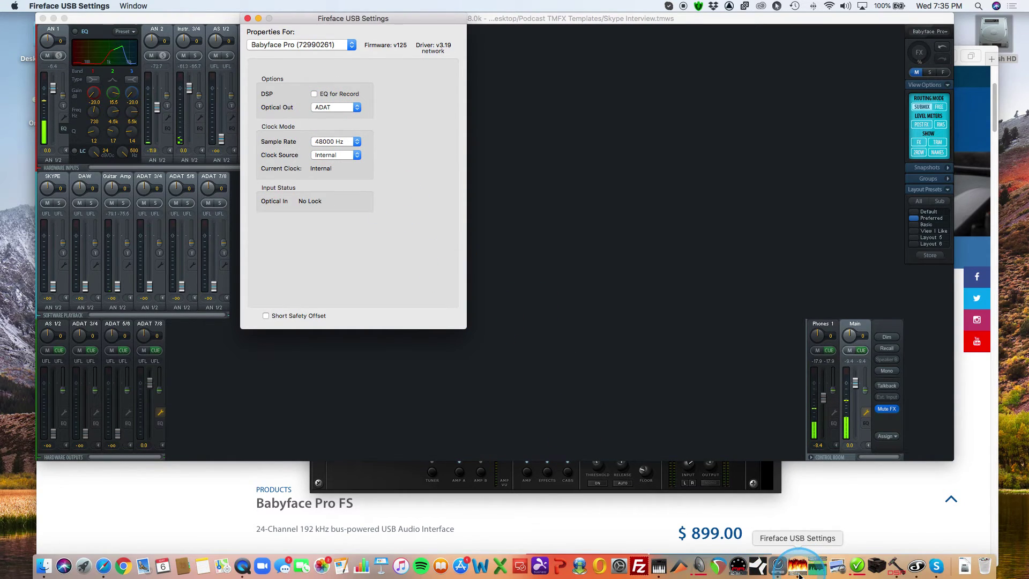
{"action": "left_click", "coordinate": [321, 99]}
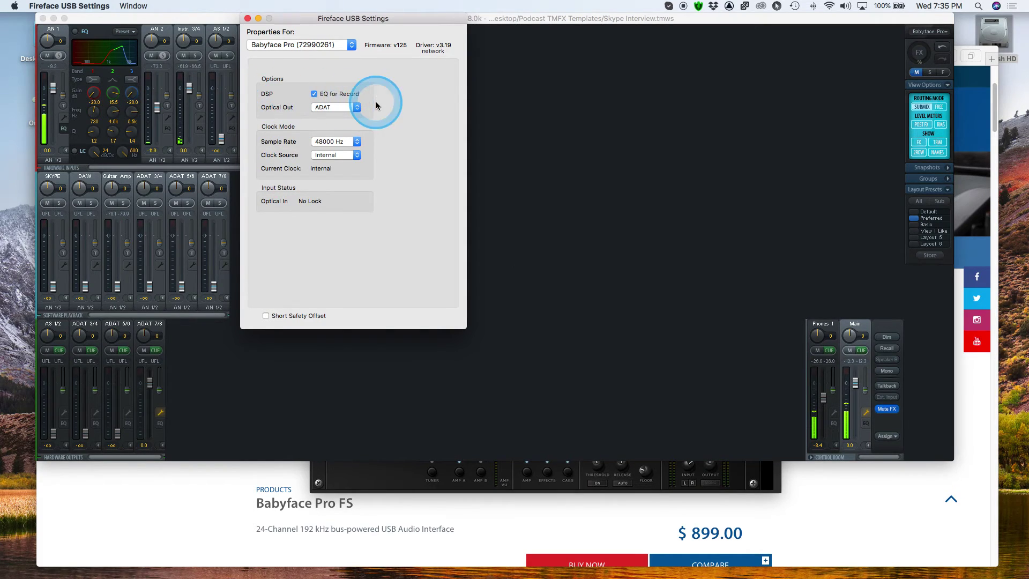
{"action": "left_click", "coordinate": [351, 45]}
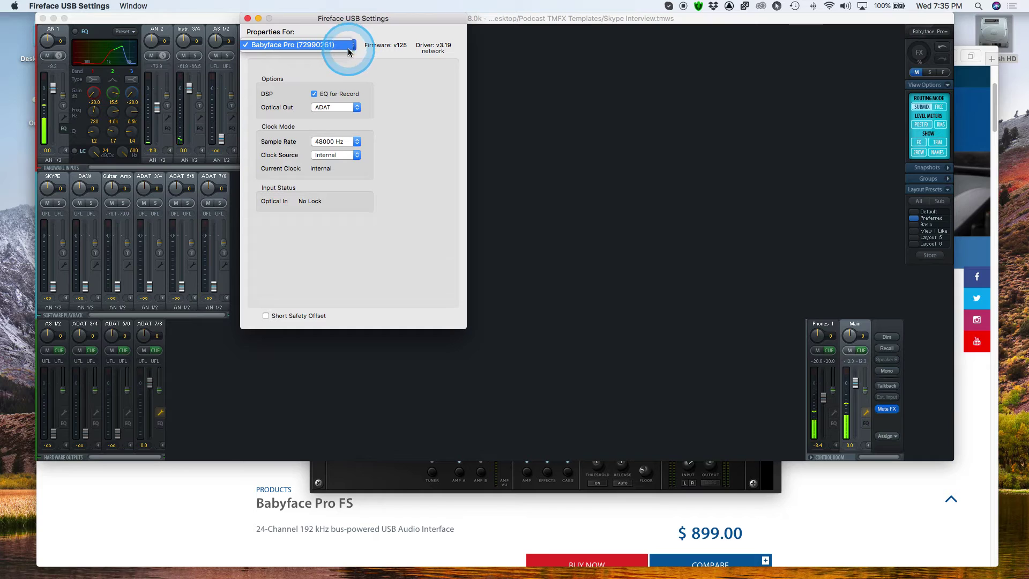
{"action": "left_click", "coordinate": [348, 47]}
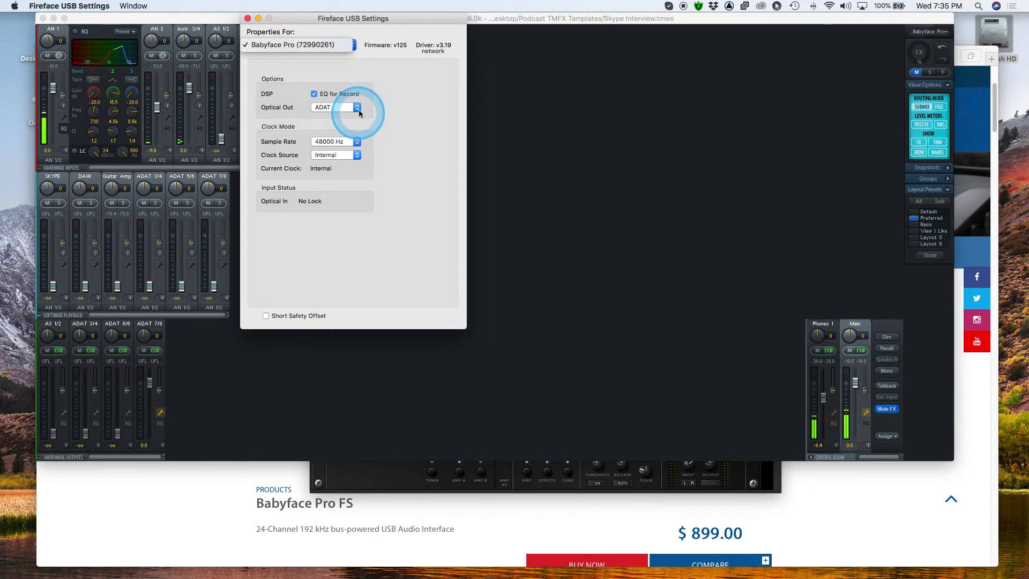
{"action": "left_click", "coordinate": [301, 99]}
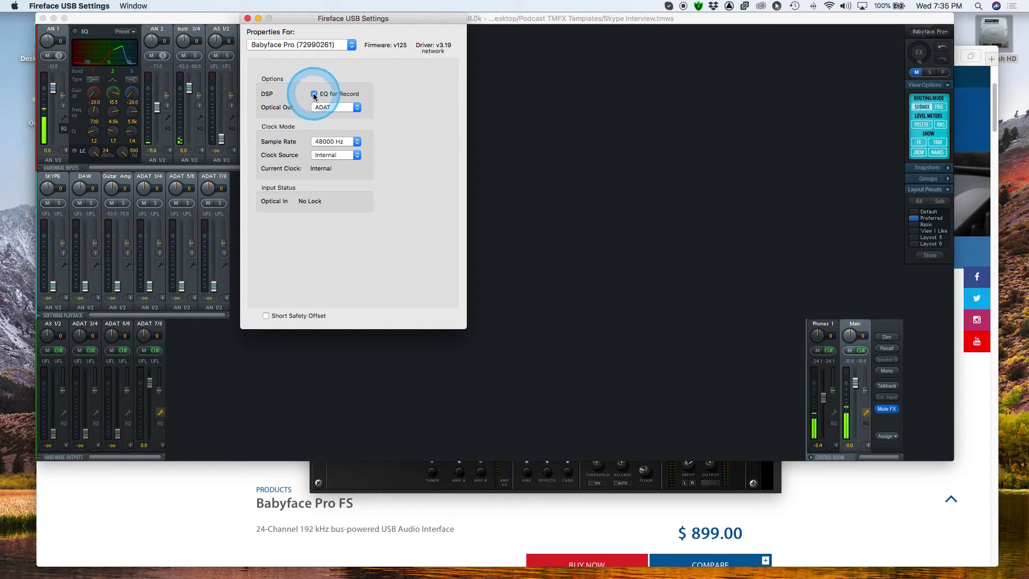
{"action": "left_click", "coordinate": [248, 19]}
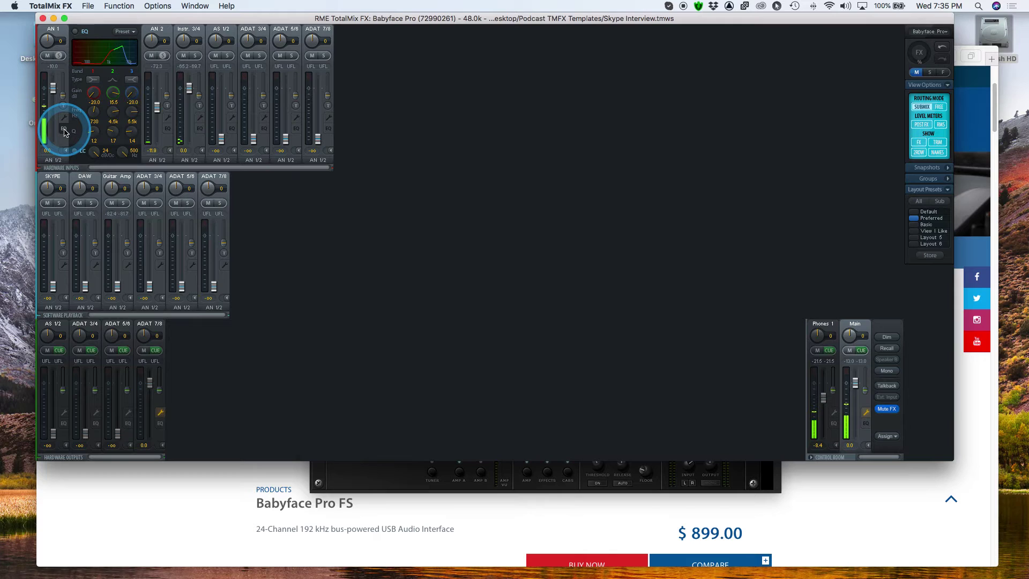
- Show the EQ of the AN 2 and Instr. 3/4 inputs and of the AS 1/2, ADAT 3/4 and ADAT 5/6 outputs
{"action": "left_click", "coordinate": [167, 130]}
{"action": "left_click", "coordinate": [272, 130]}
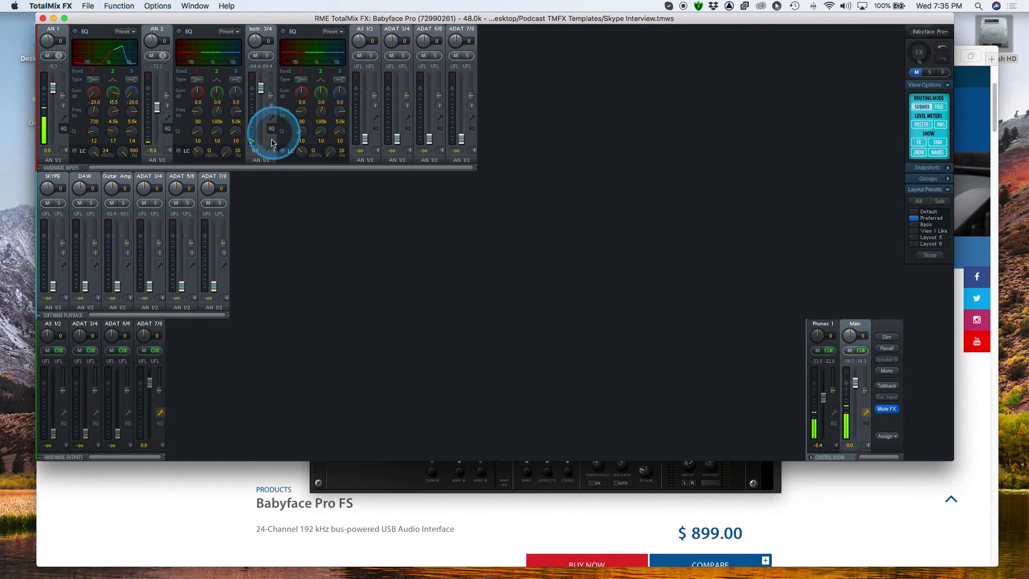
{"action": "left_click", "coordinate": [63, 425]}
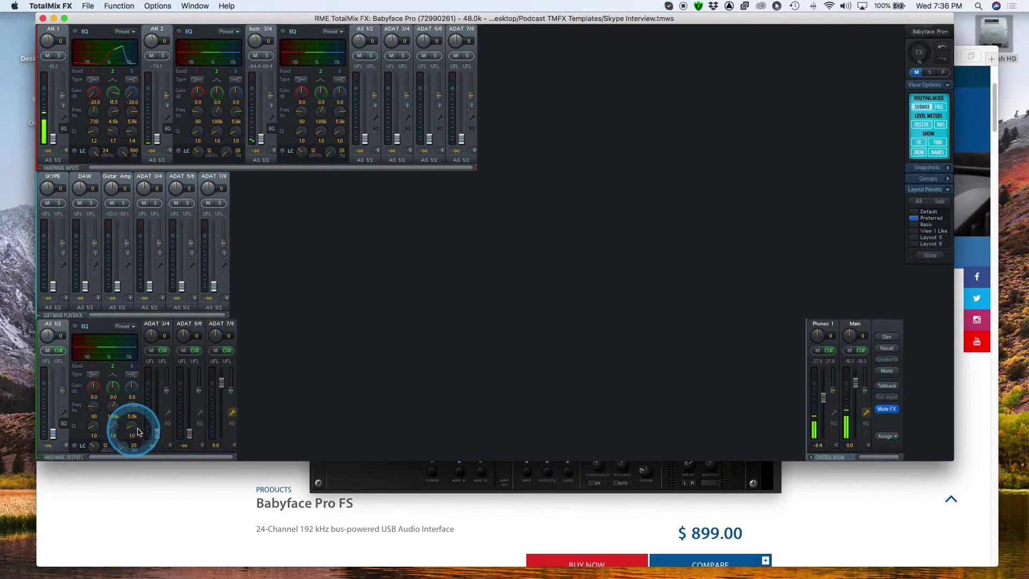
{"action": "left_click", "coordinate": [169, 425]}
{"action": "left_click", "coordinate": [271, 424]}
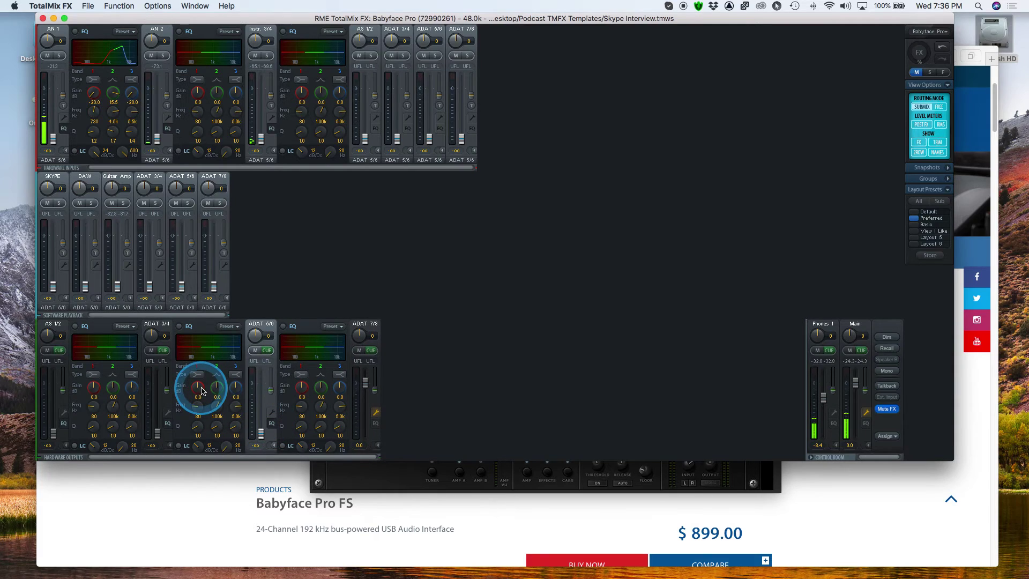
{"action": "left_click", "coordinate": [34, 113]}
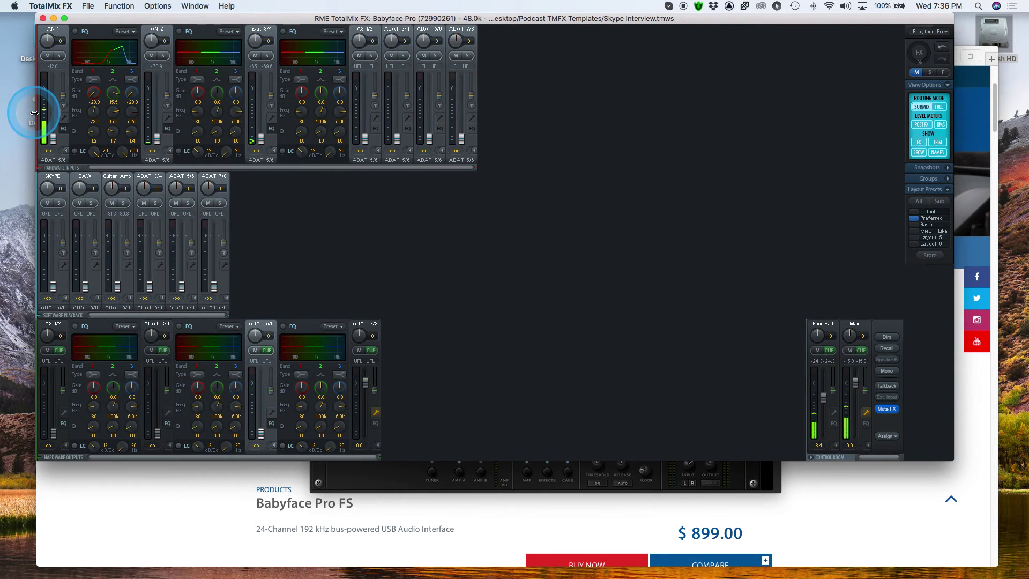
{"action": "left_click", "coordinate": [67, 47]}
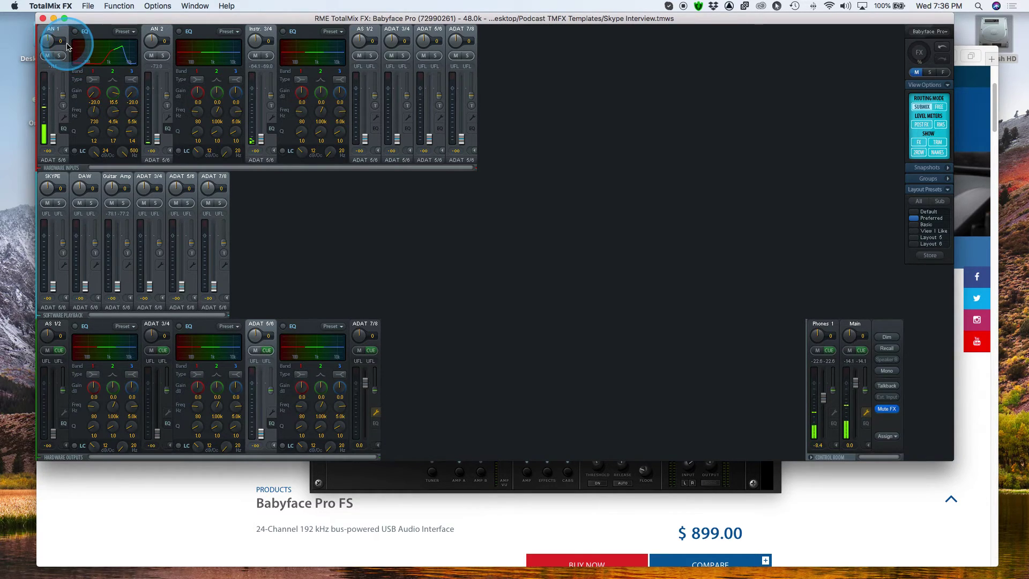
- Hide all the open EQ sections on the hardware outputs and the hardware inputs
{"action": "left_click", "coordinate": [64, 425]}
{"action": "left_click", "coordinate": [96, 426]}
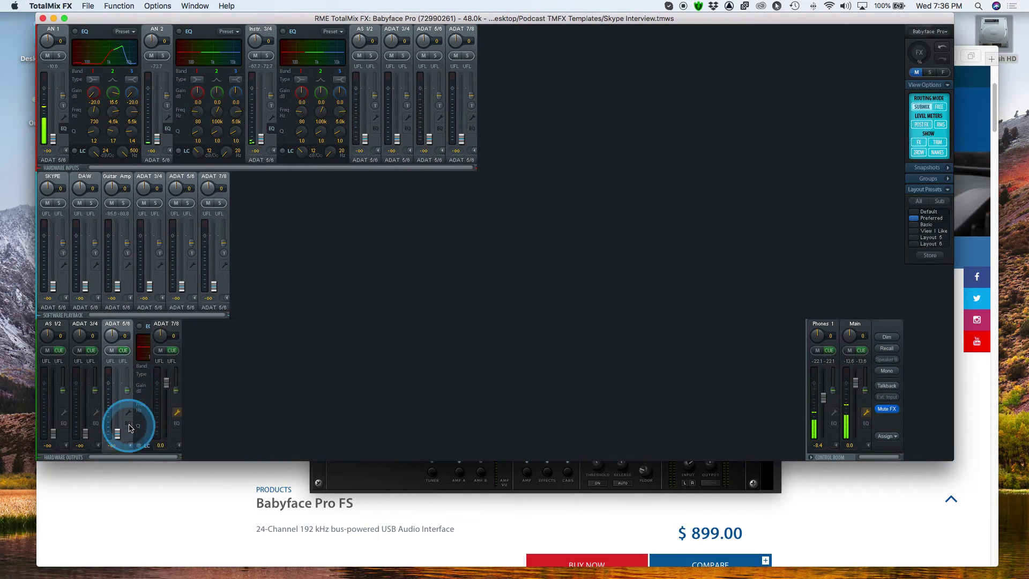
{"action": "left_click", "coordinate": [128, 424]}
{"action": "left_click", "coordinate": [63, 128]}
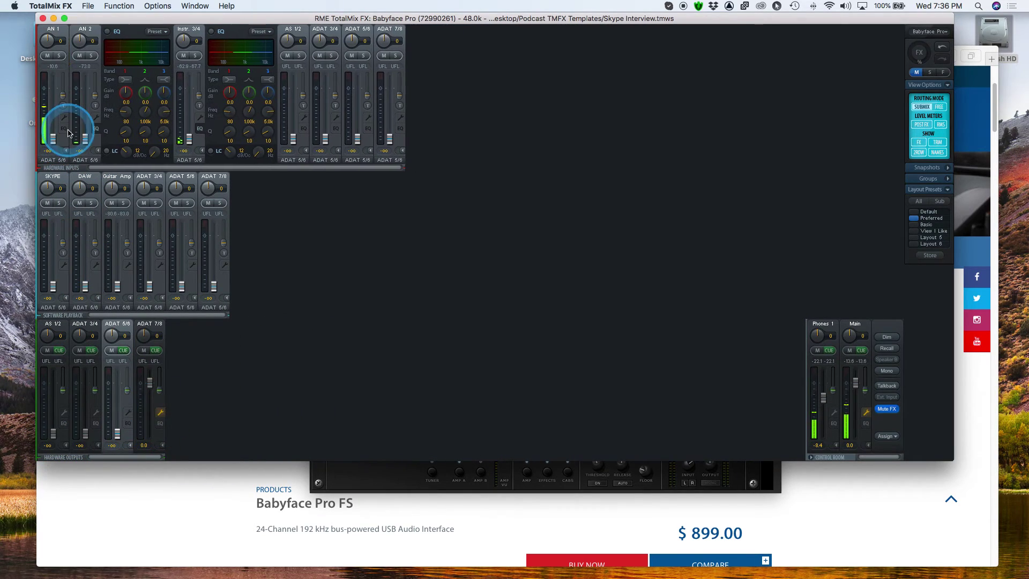
{"action": "left_click", "coordinate": [97, 129]}
{"action": "left_click", "coordinate": [128, 131]}
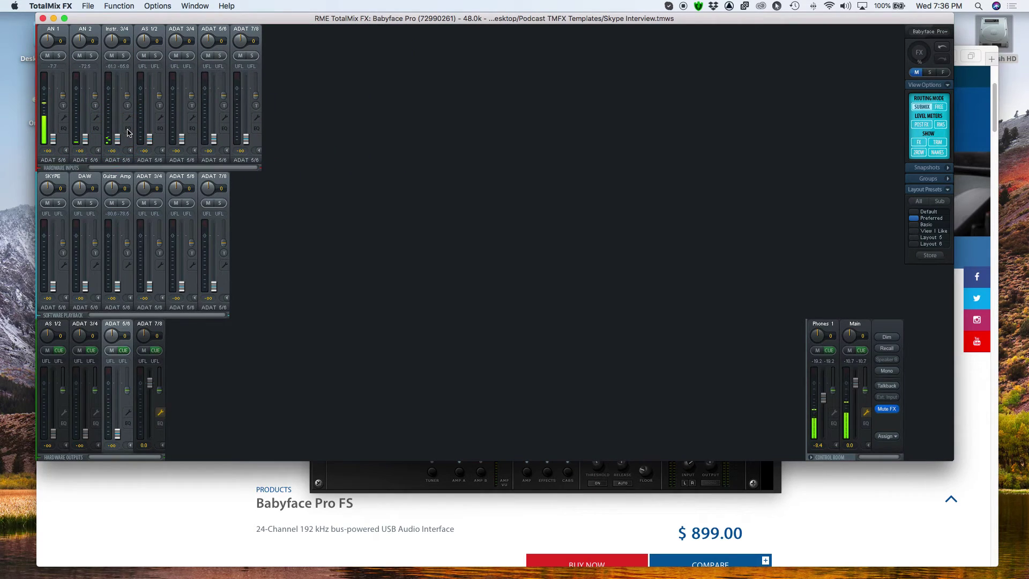
- Check the AN 1 channel settings under the Main and Phones 1 submixes, and hide the settings with Phones 1 selected
{"action": "left_click", "coordinate": [63, 118]}
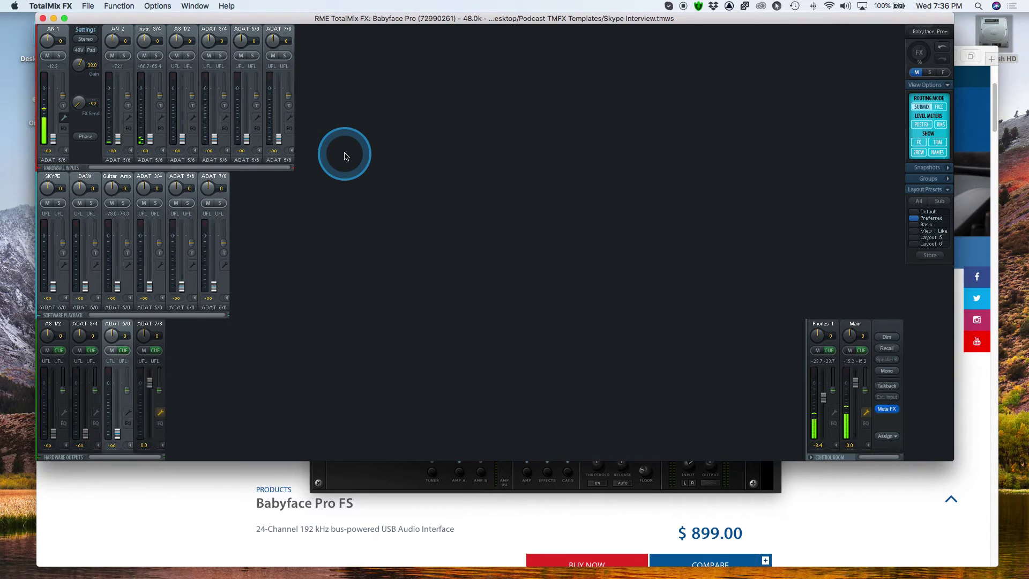
{"action": "left_click", "coordinate": [855, 324]}
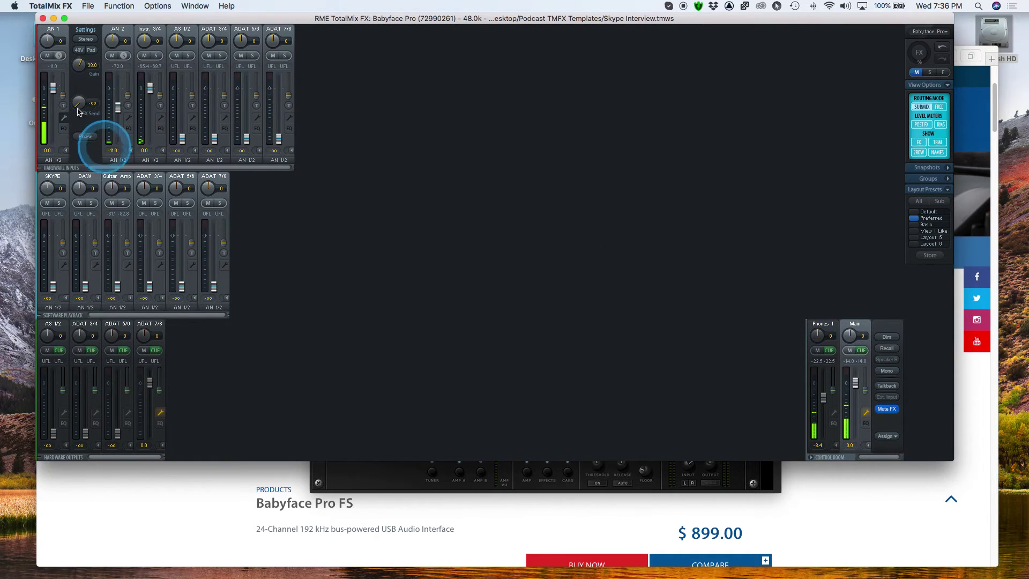
{"action": "left_click", "coordinate": [821, 325]}
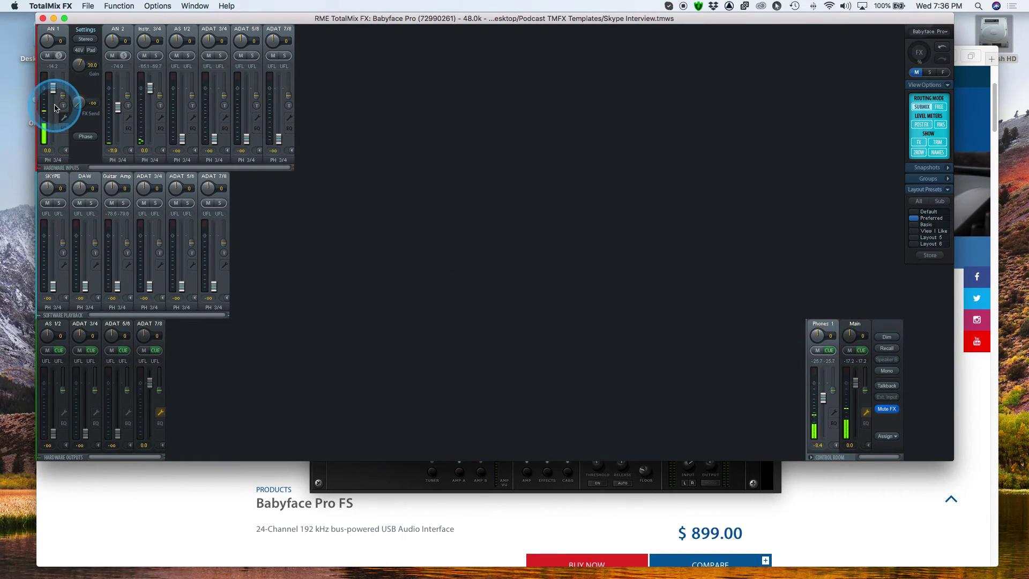
{"action": "left_click", "coordinate": [64, 117]}
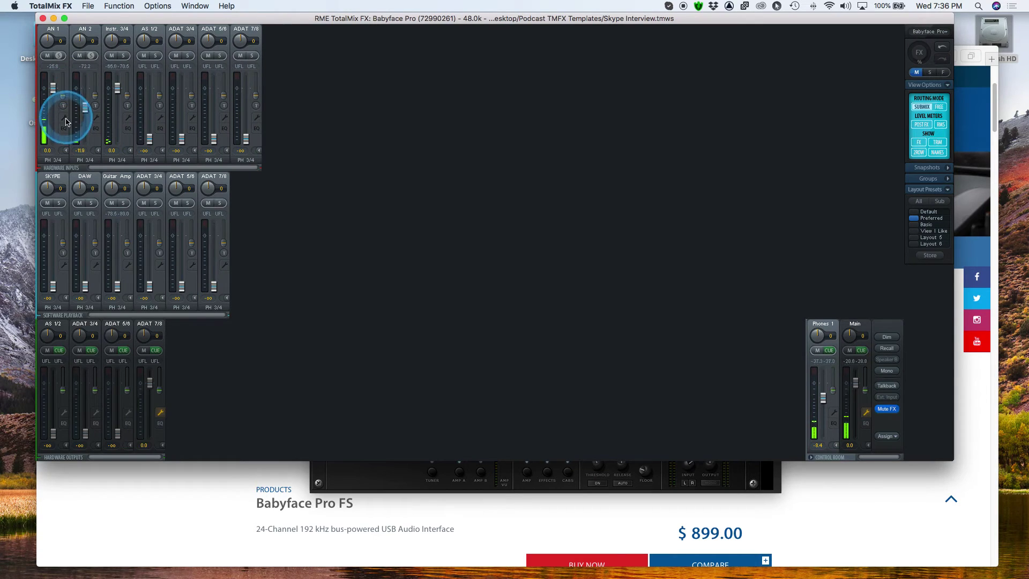
- Show the AN 1 channel settings, select the Main submix, and switch the mixer to the Fireface UFX+
{"action": "left_click", "coordinate": [64, 117]}
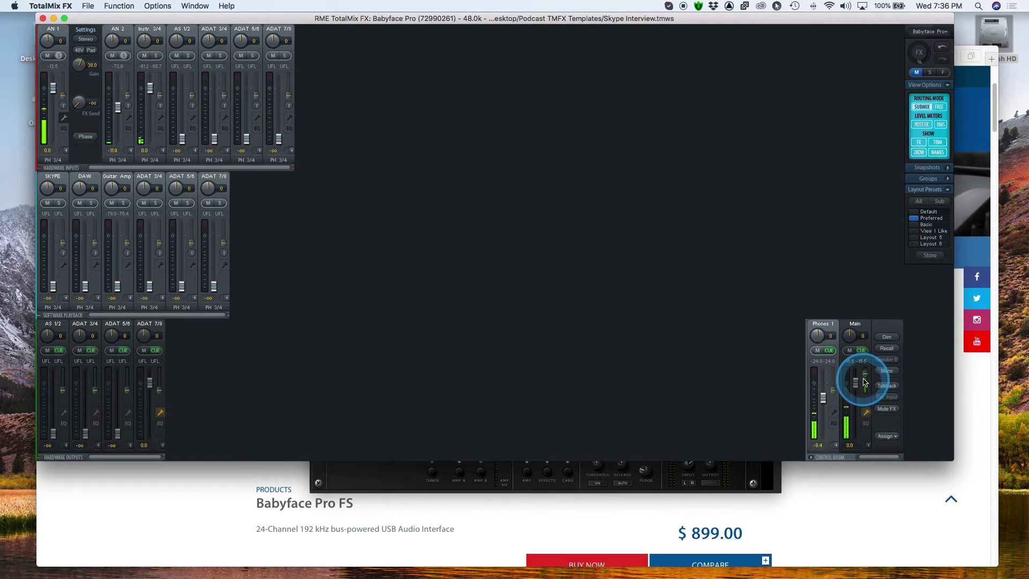
{"action": "left_click", "coordinate": [867, 394]}
{"action": "left_click", "coordinate": [933, 32]}
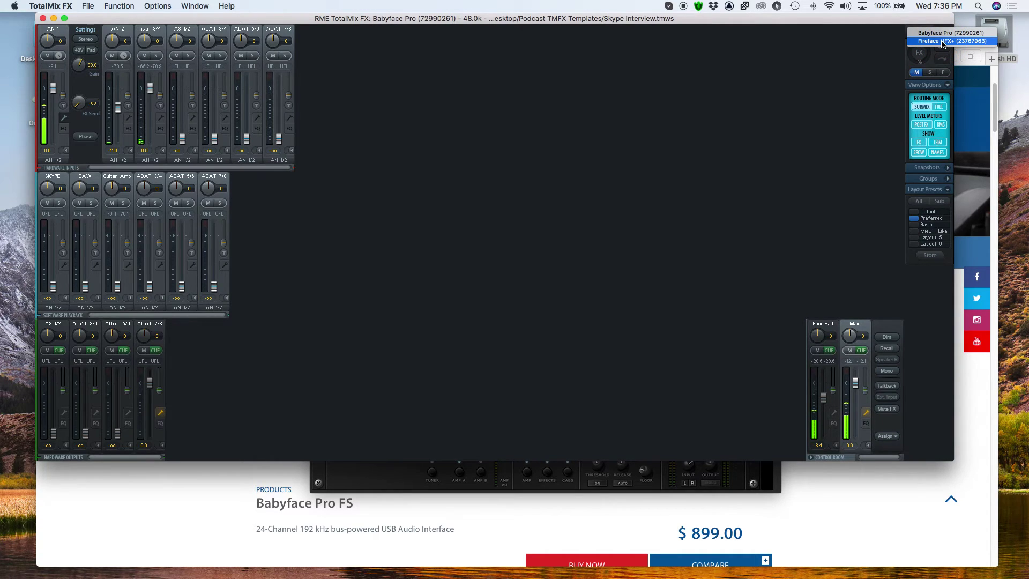
{"action": "left_click", "coordinate": [942, 42]}
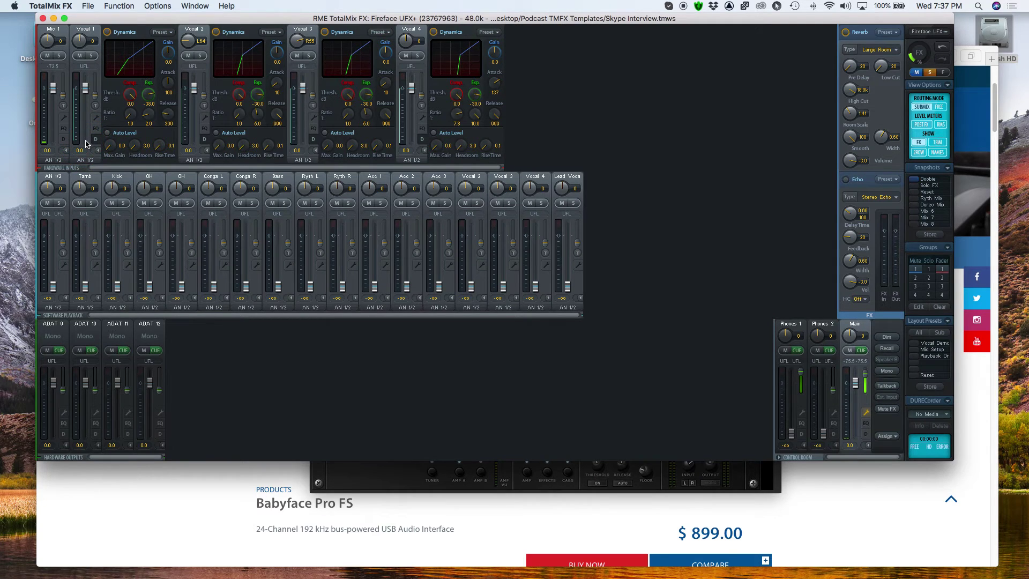
- Switch to Safari, open the Fireface UFX+ product page, and examine the mic inputs on the unit's front panel
{"action": "left_click", "coordinate": [207, 529]}
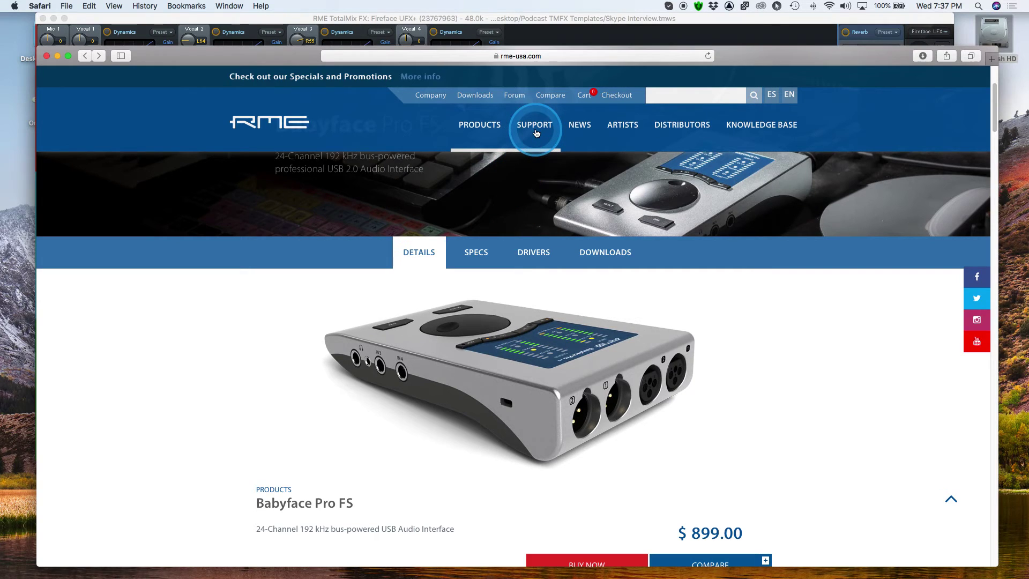
{"action": "mouse_move", "coordinate": [478, 129]}
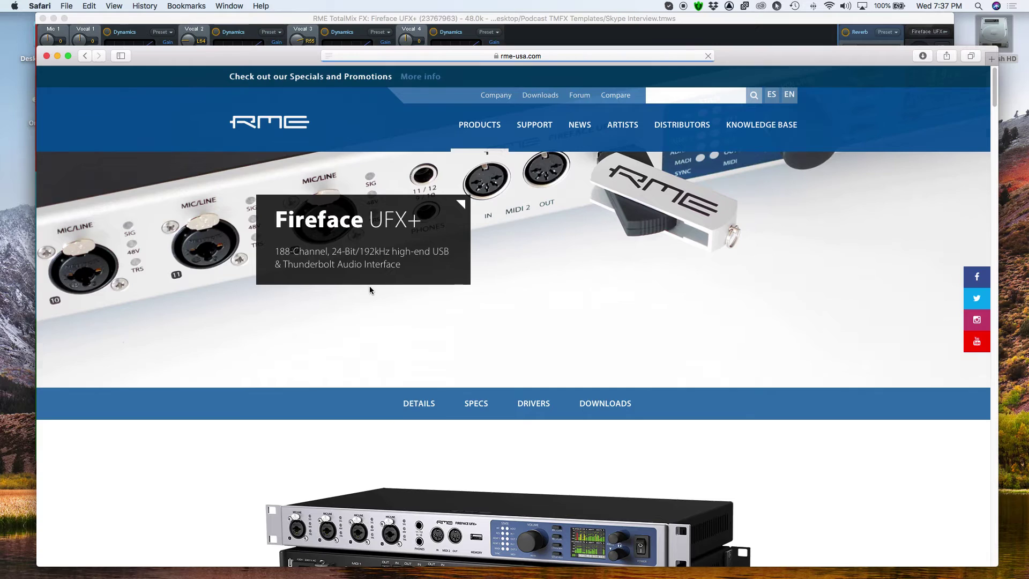
{"action": "left_click", "coordinate": [460, 341]}
{"action": "scroll", "coordinate": [547, 382], "scroll_direction": "down", "scroll_amount": 3}
{"action": "left_click", "coordinate": [555, 384]}
{"action": "scroll", "coordinate": [556, 384], "scroll_direction": "down", "scroll_amount": 2}
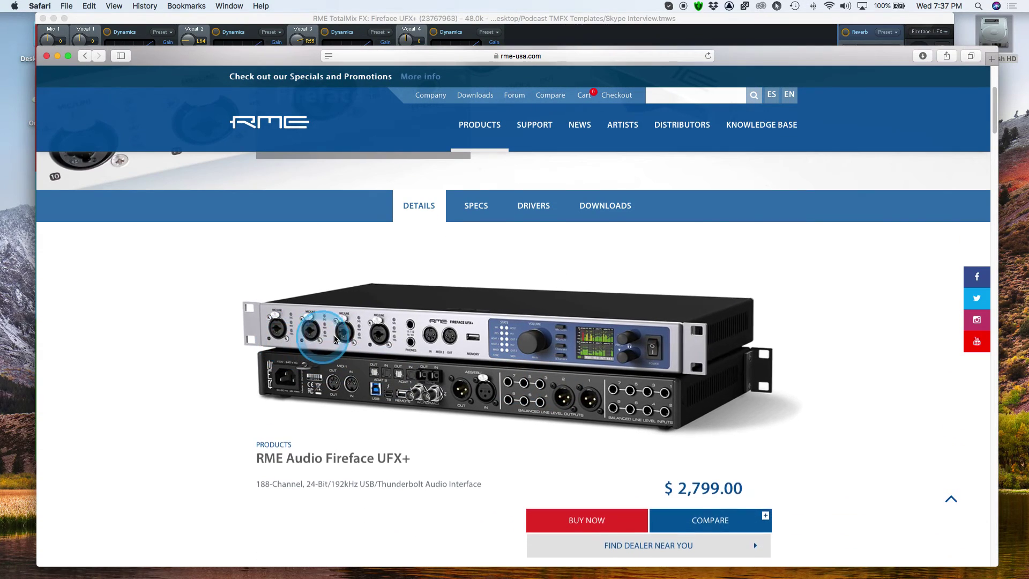
{"action": "left_click", "coordinate": [380, 336]}
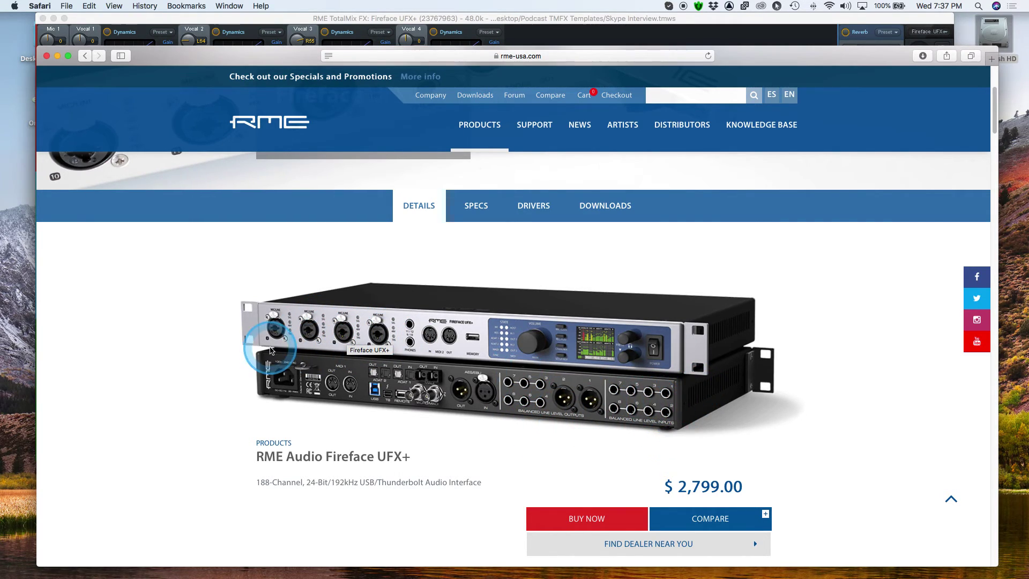
- Close the Safari window, then close the S-Gear preferences and quit S-Gear
{"action": "left_click", "coordinate": [244, 34]}
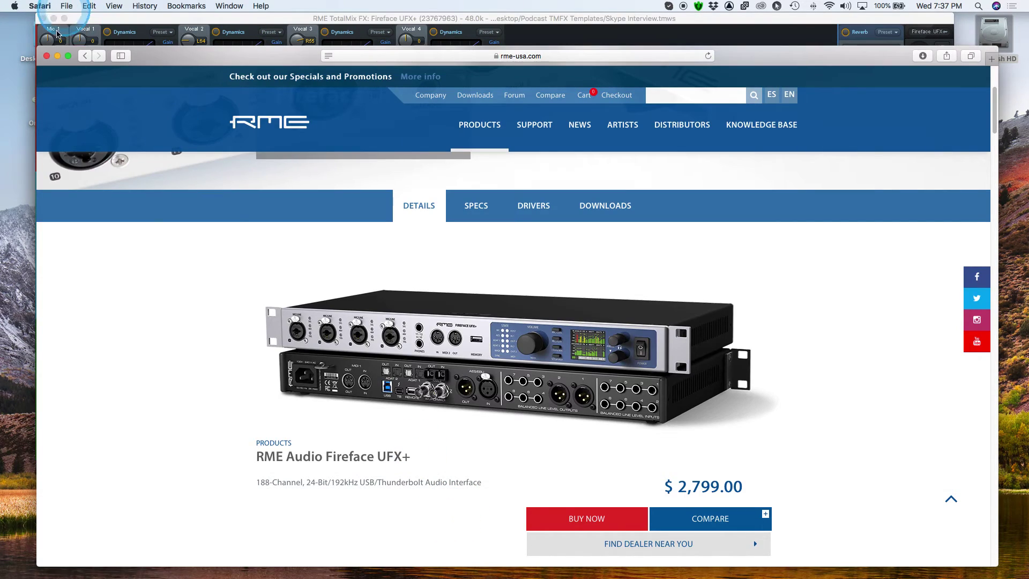
{"action": "left_click", "coordinate": [57, 56]}
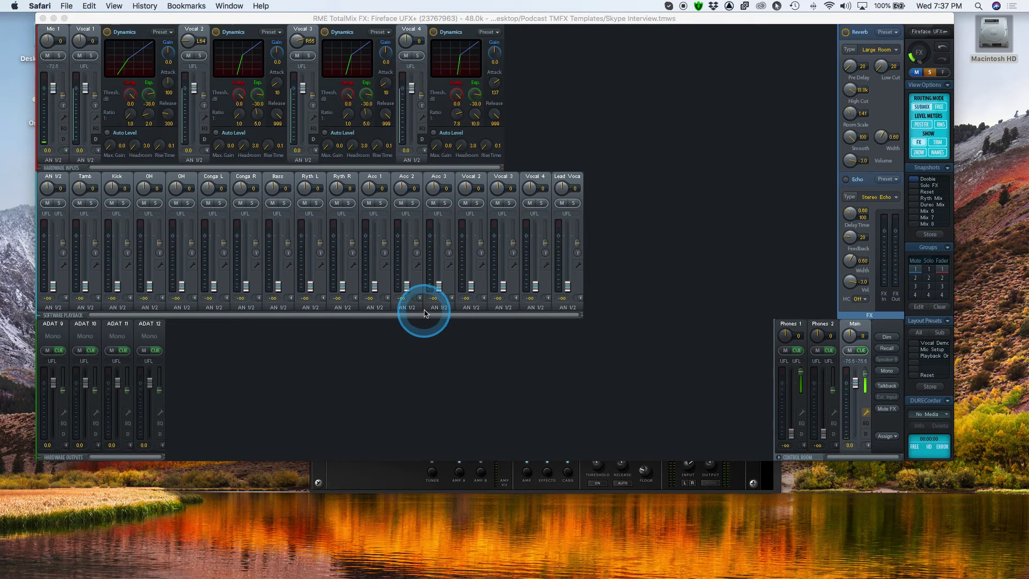
{"action": "left_click", "coordinate": [338, 485]}
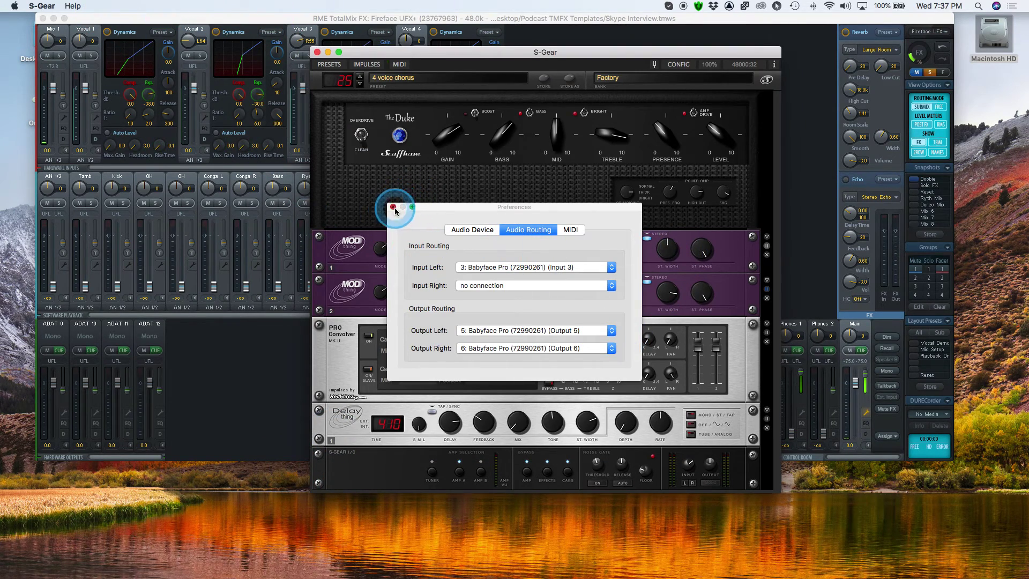
{"action": "left_click", "coordinate": [393, 207]}
{"action": "left_click", "coordinate": [42, 6]}
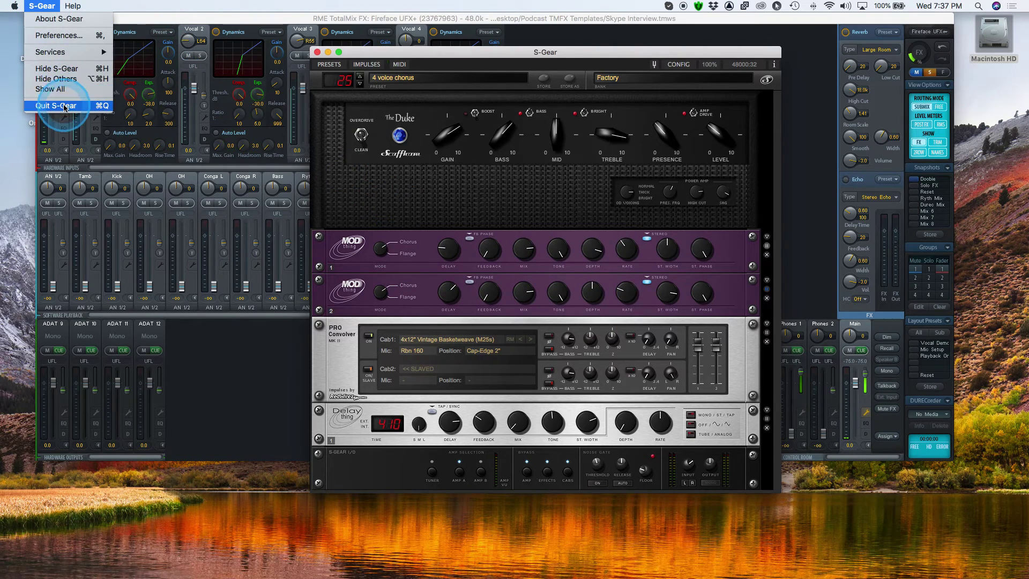
{"action": "left_click", "coordinate": [56, 105]}
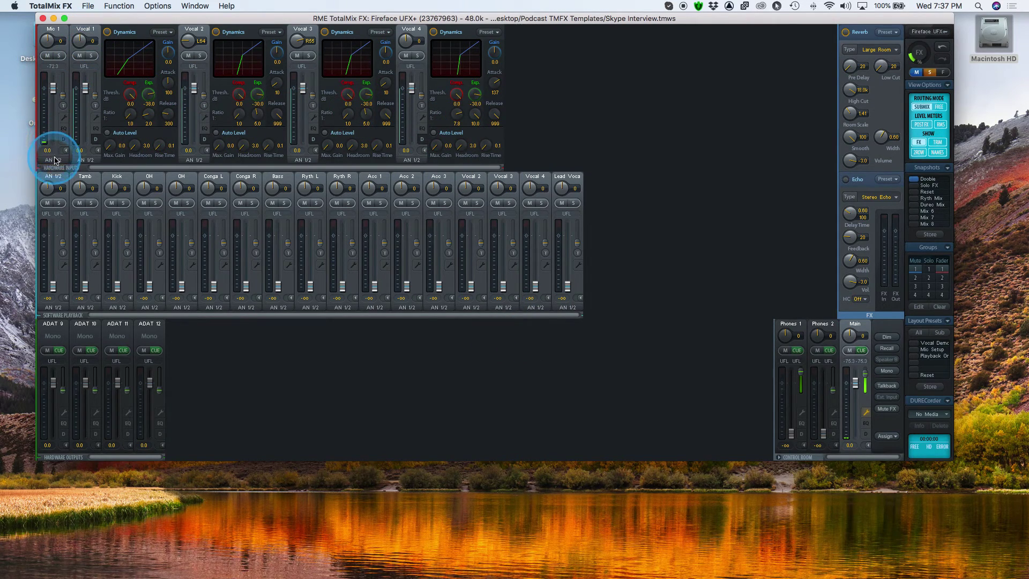
- Hide the Mic 9 input channel (Mic 1) in Mixer/Matrix through the Channel Layout settings
{"action": "left_click", "coordinate": [156, 6]}
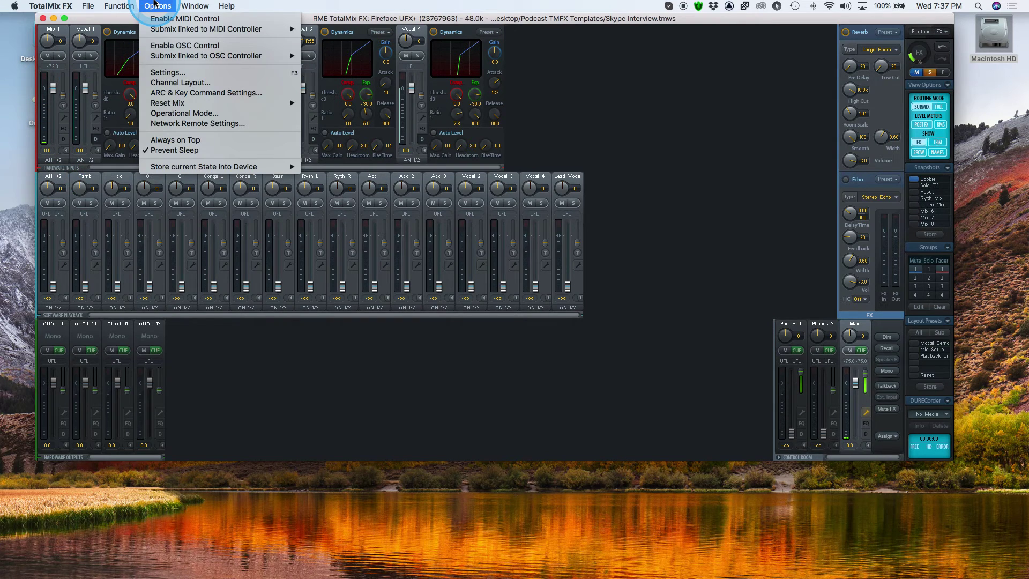
{"action": "left_click", "coordinate": [177, 81]}
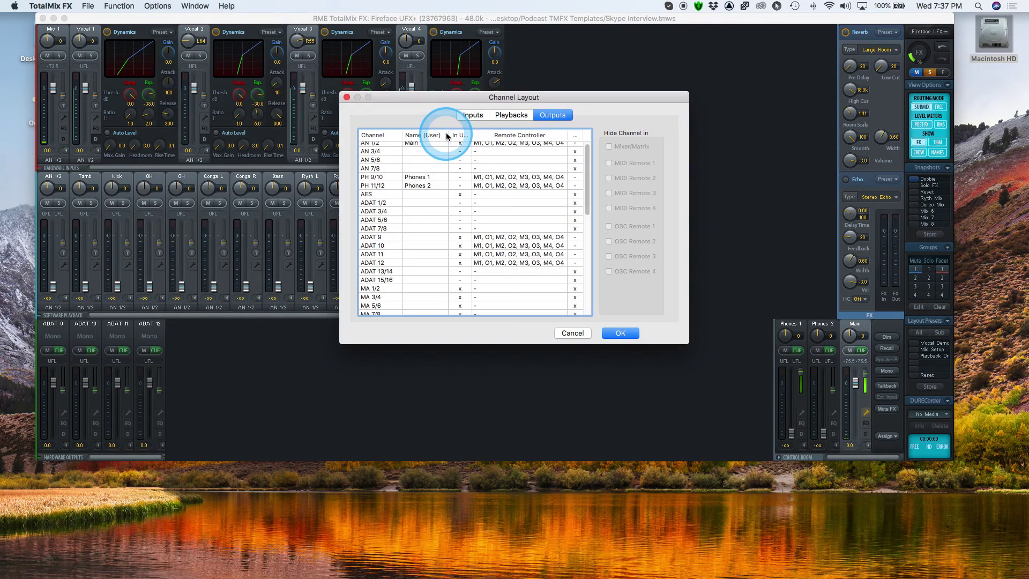
{"action": "left_click", "coordinate": [474, 116]}
{"action": "left_click", "coordinate": [432, 214]}
{"action": "left_click", "coordinate": [609, 146]}
{"action": "left_click", "coordinate": [620, 333]}
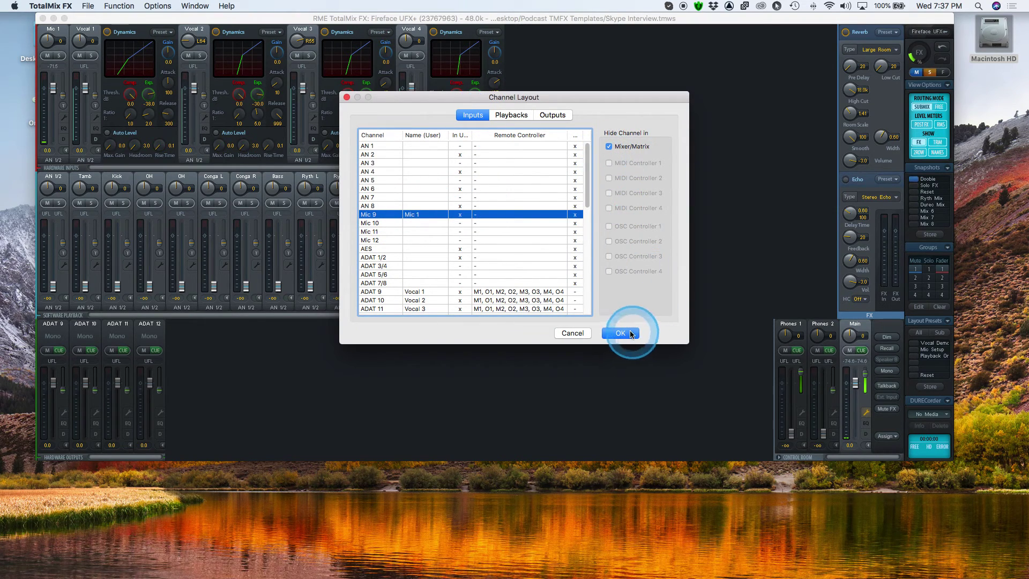
{"action": "left_click", "coordinate": [42, 91]}
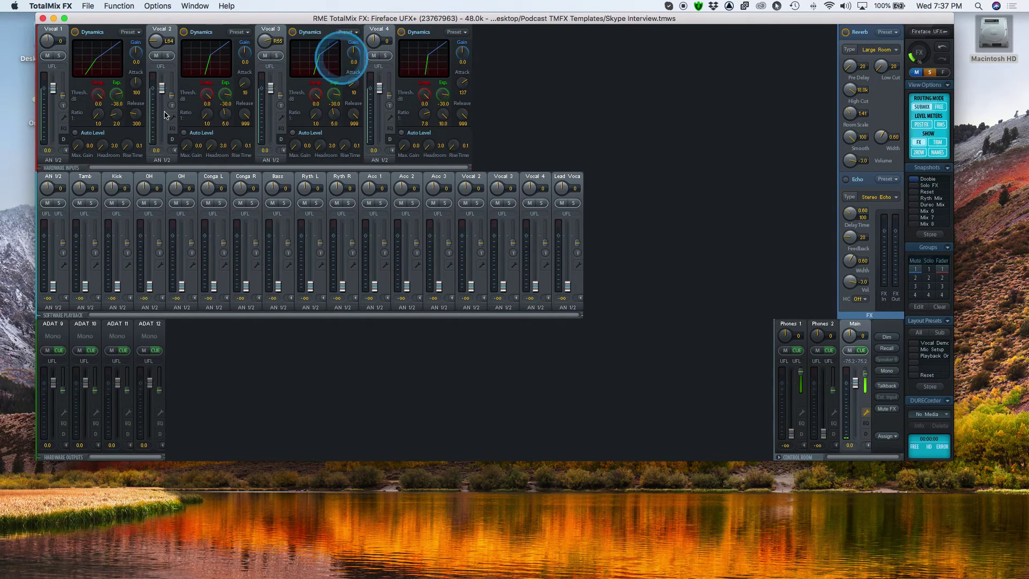
- Show the channel settings and EQ of the Vocal 1 input, and return to its Dynamics section
{"action": "left_click", "coordinate": [64, 138]}
{"action": "left_click", "coordinate": [64, 118]}
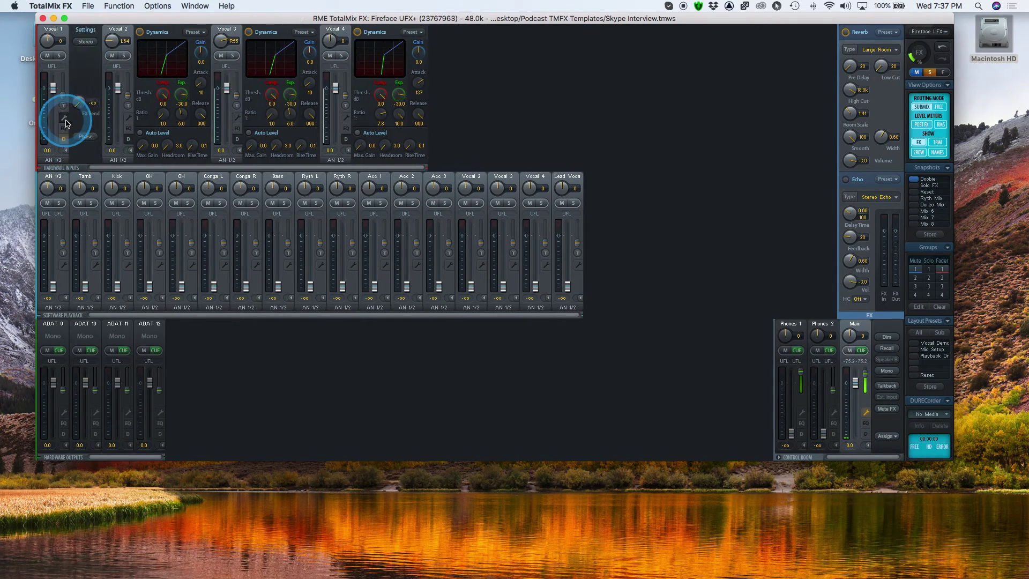
{"action": "left_click", "coordinate": [65, 129]}
{"action": "left_click", "coordinate": [66, 132]}
{"action": "left_click", "coordinate": [65, 130]}
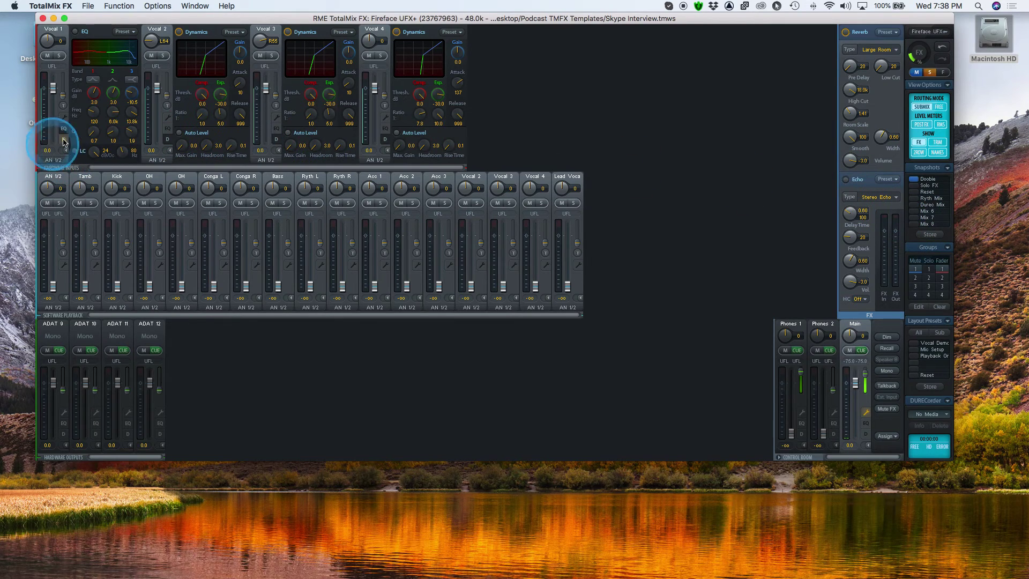
{"action": "left_click", "coordinate": [66, 141]}
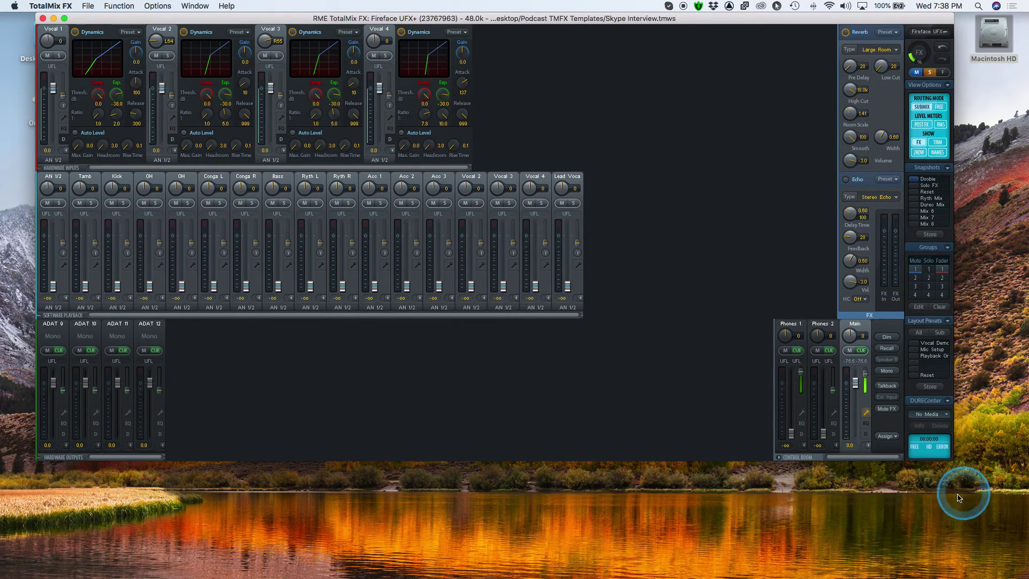
- Launch REAPER and dismiss its About window
{"action": "mouse_move", "coordinate": [370, 576]}
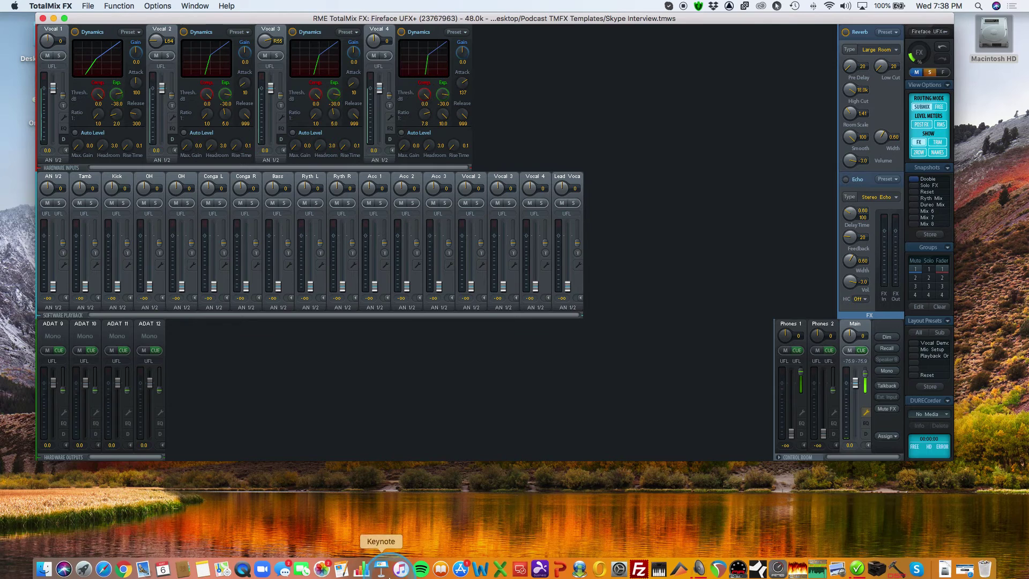
{"action": "left_click", "coordinate": [719, 565]}
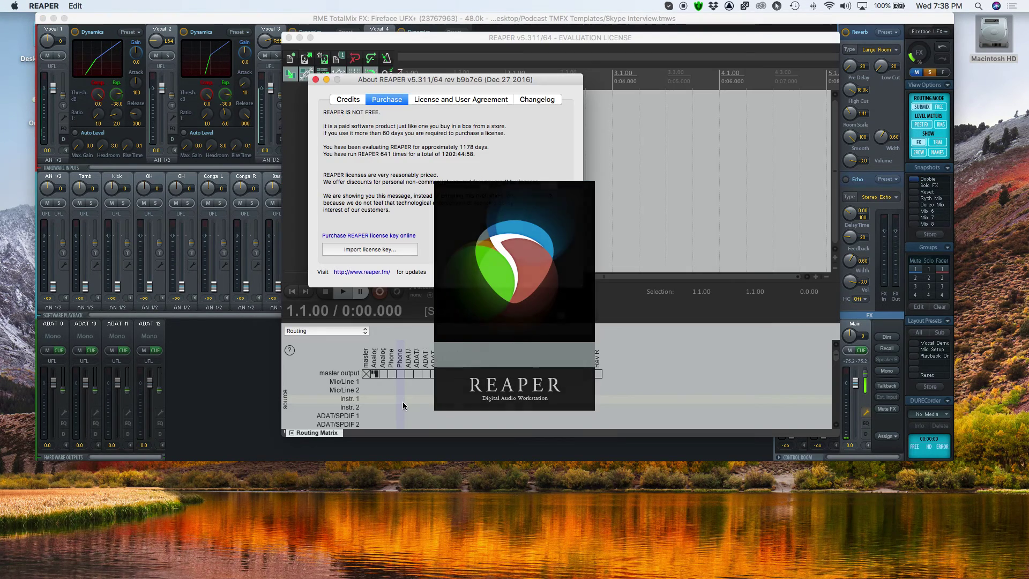
{"action": "left_click", "coordinate": [44, 6]}
{"action": "mouse_move", "coordinate": [75, 5]}
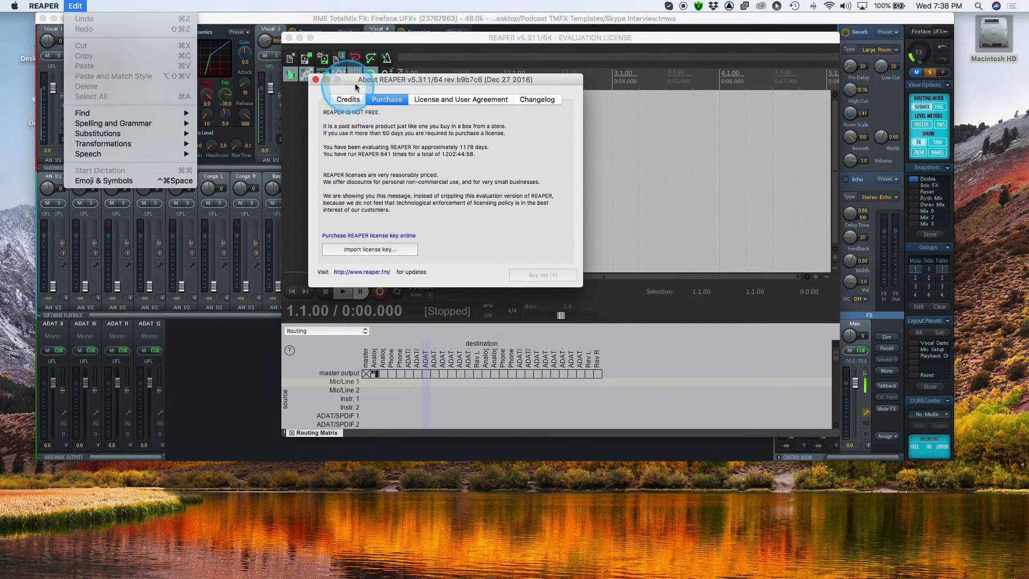
{"action": "left_click", "coordinate": [315, 79]}
{"action": "left_click", "coordinate": [316, 79]}
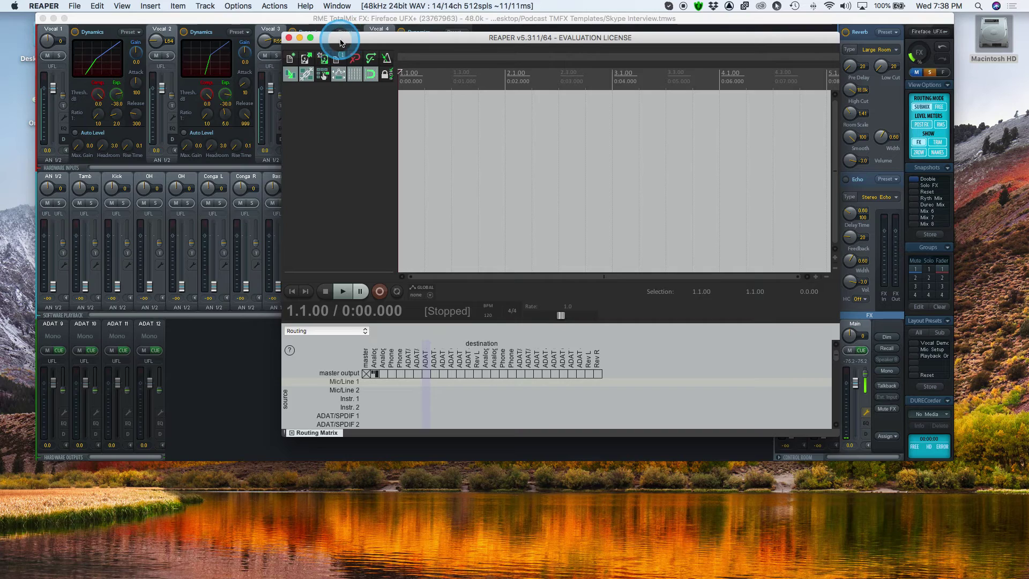
- Reposition and widen the REAPER window, and open the recent project Doobie UFX + A32 + myMix.RPP
{"action": "left_click_drag", "start_coordinate": [343, 38], "coordinate": [142, 40]}
{"action": "left_click_drag", "start_coordinate": [637, 261], "coordinate": [860, 260]}
{"action": "left_click", "coordinate": [75, 6]}
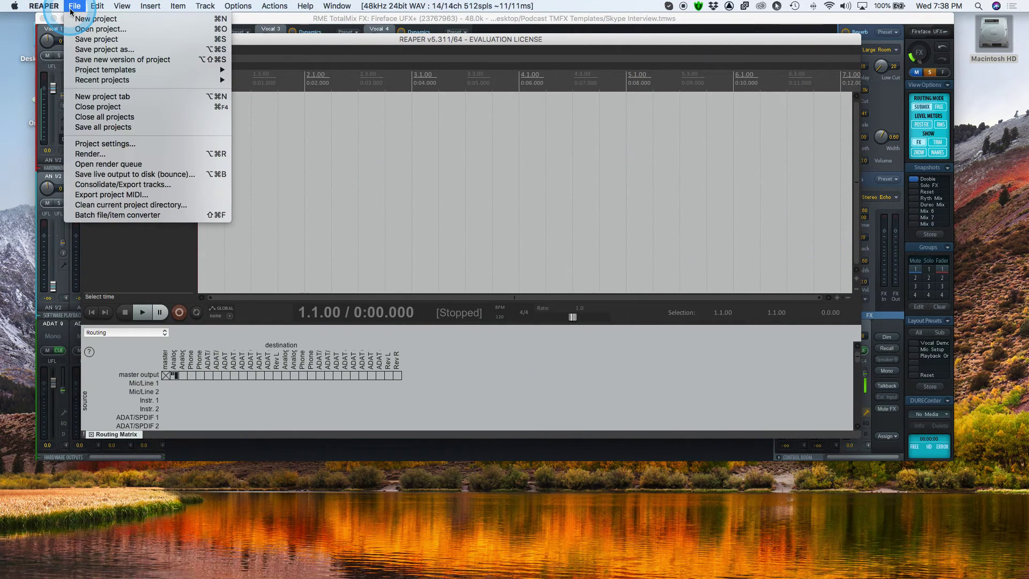
{"action": "mouse_move", "coordinate": [134, 80]}
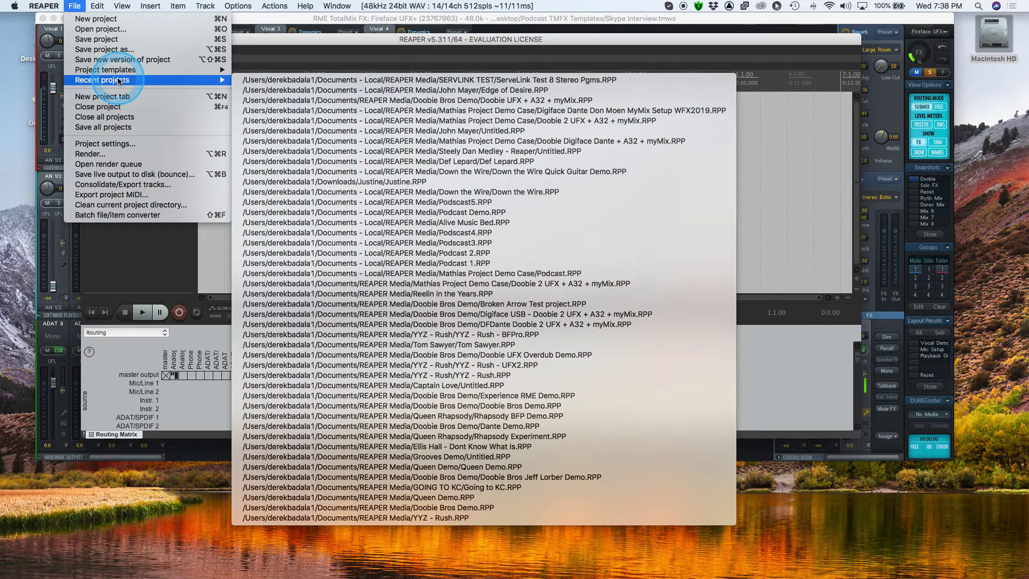
{"action": "left_click", "coordinate": [350, 100]}
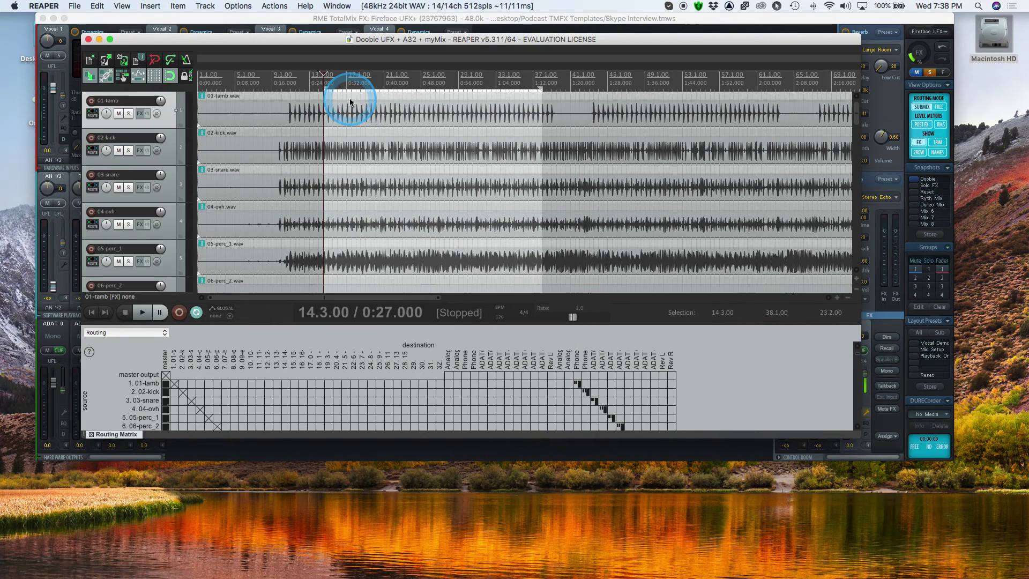
- Enlarge the Routing Matrix area upward to show more of the track-to-output routing
{"action": "left_click", "coordinate": [278, 234]}
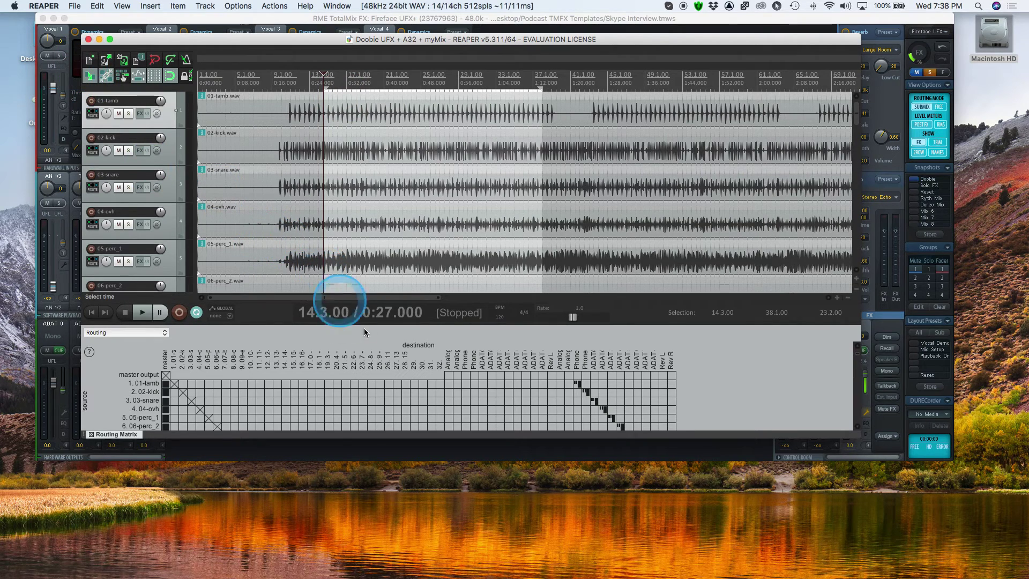
{"action": "left_click_drag", "start_coordinate": [497, 328], "coordinate": [499, 171]}
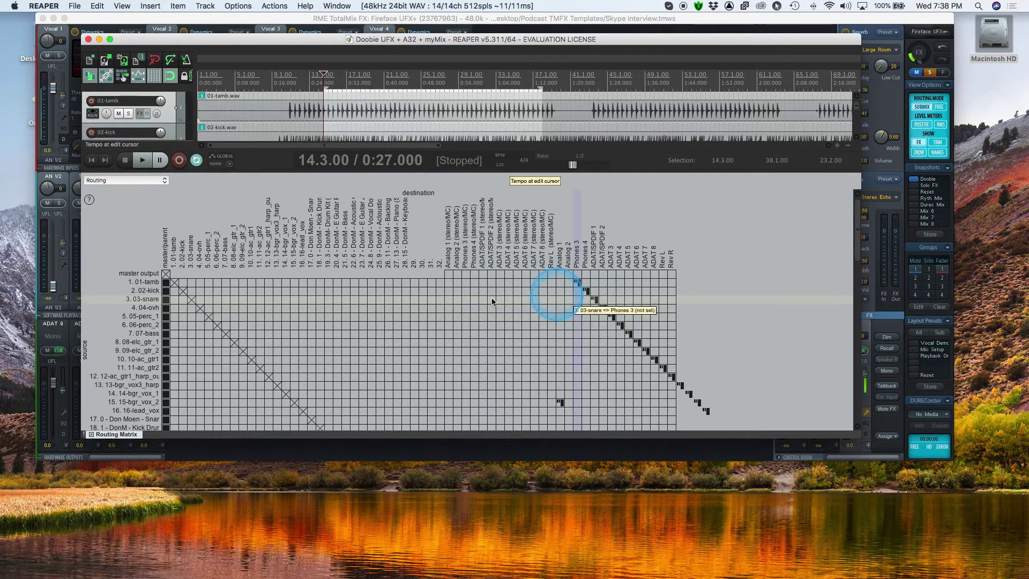
{"action": "left_click", "coordinate": [149, 109]}
- Set REAPER's audio device to the Fireface UFX+ in the preferences, and apply the change
{"action": "left_click", "coordinate": [74, 6]}
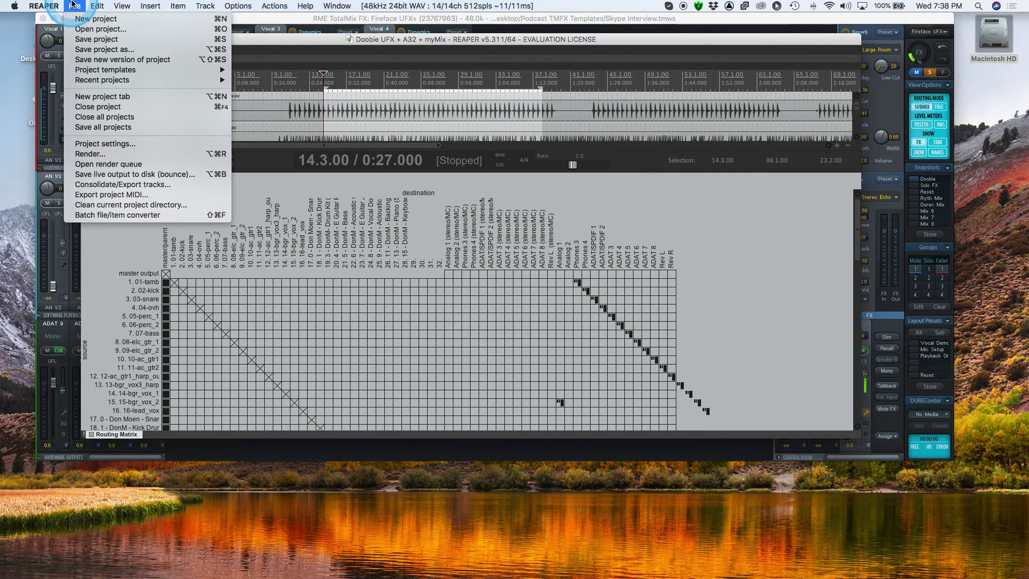
{"action": "mouse_move", "coordinate": [44, 6]}
{"action": "left_click", "coordinate": [56, 37]}
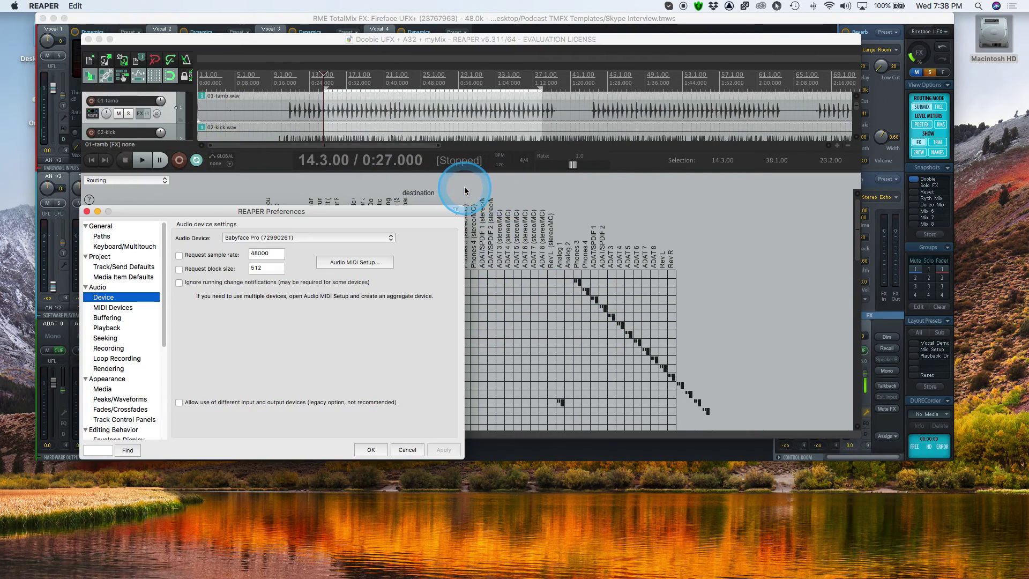
{"action": "left_click", "coordinate": [246, 238]}
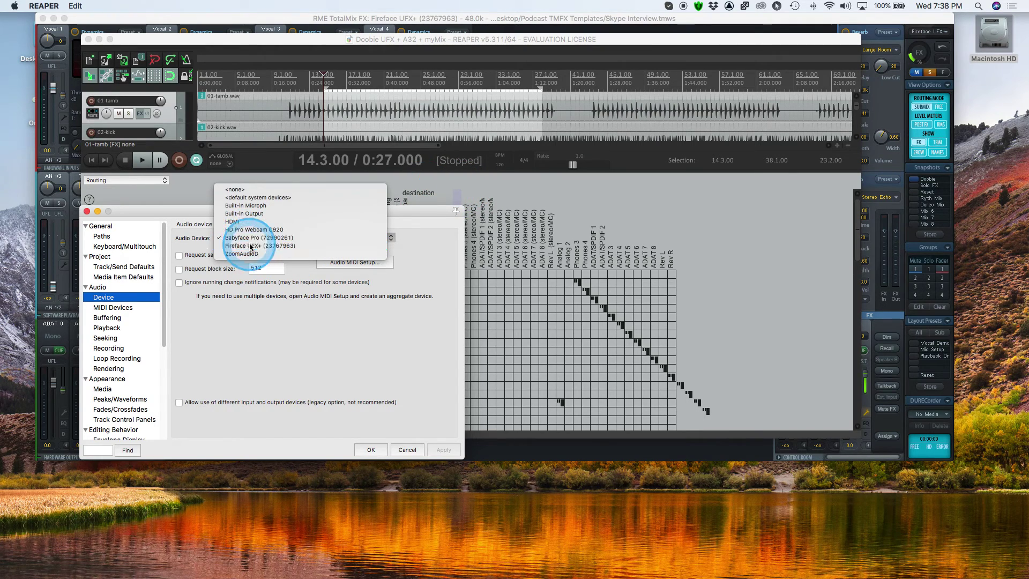
{"action": "left_click", "coordinate": [252, 246]}
{"action": "left_click", "coordinate": [437, 451]}
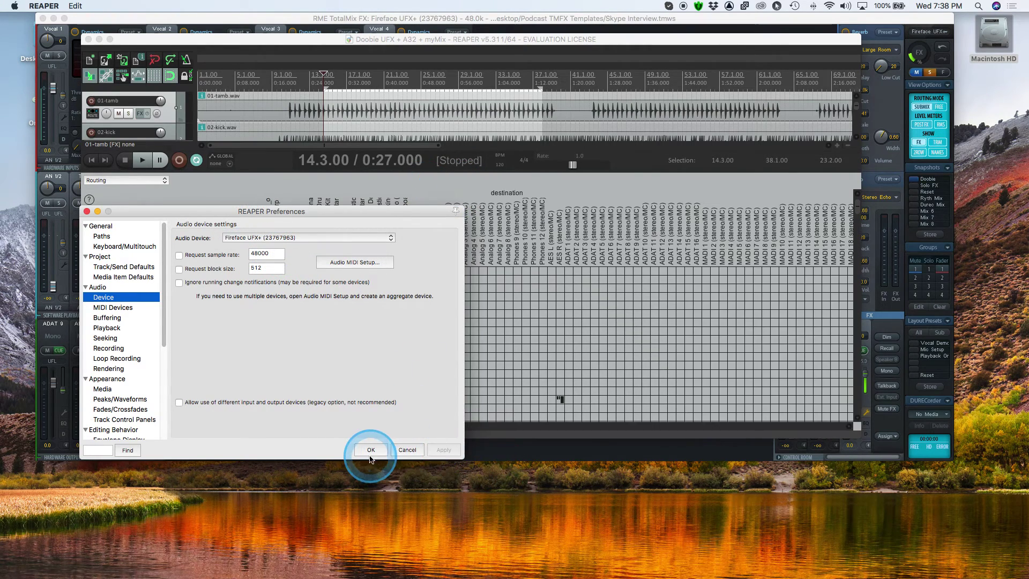
{"action": "left_click", "coordinate": [371, 450]}
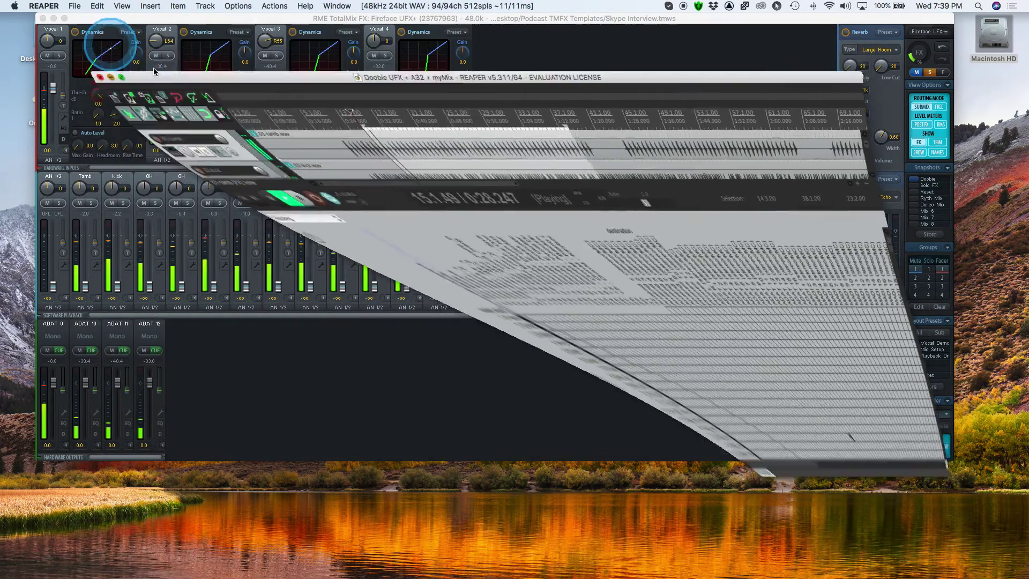
- Minimize the REAPER window during playback and switch TotalMix FX to the Babyface Pro mixer
{"action": "left_click", "coordinate": [99, 39]}
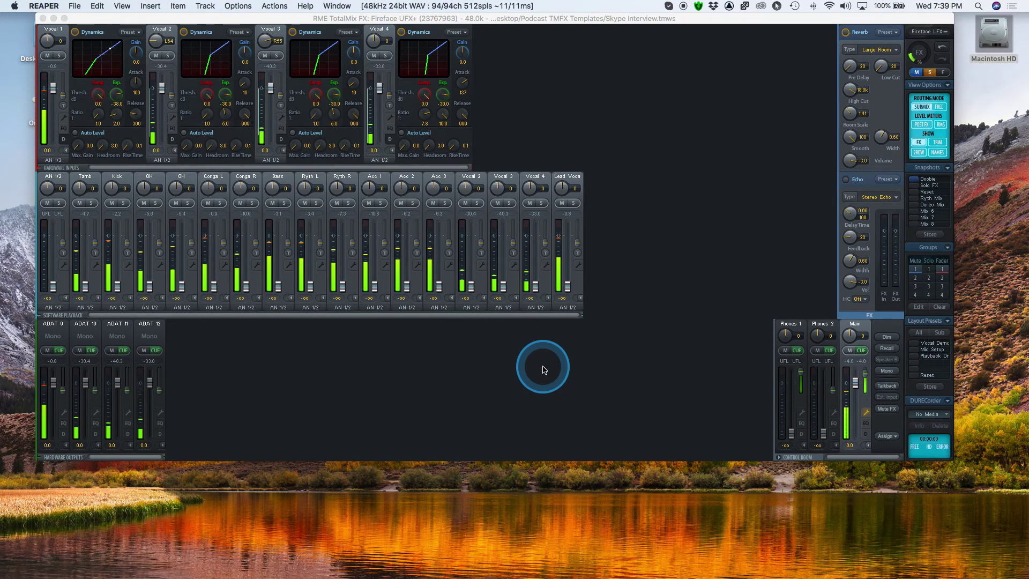
{"action": "left_click", "coordinate": [936, 33]}
{"action": "left_click", "coordinate": [937, 32]}
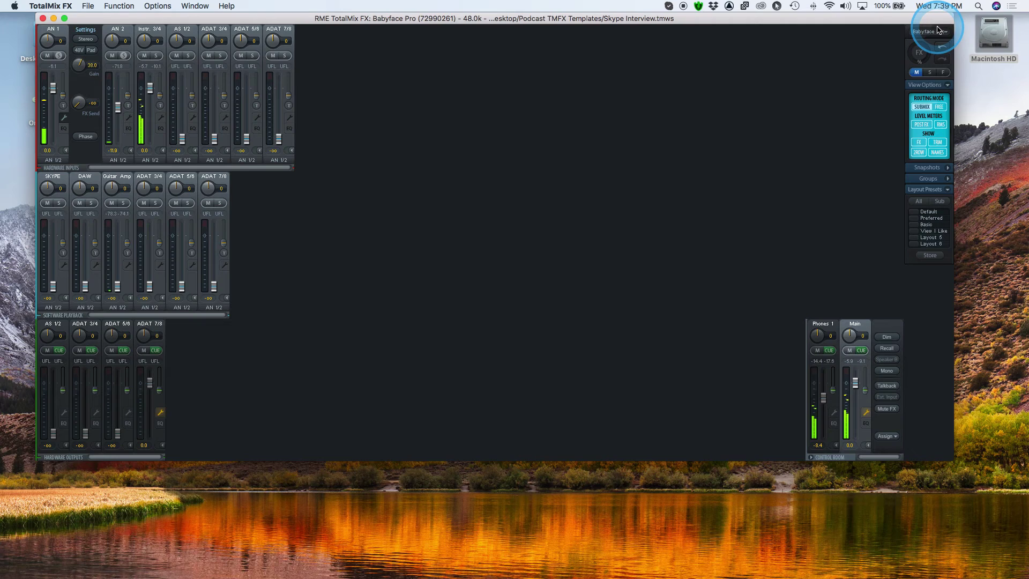
- Select the Phones 1 submix, lower its level to -21.0 dB, and switch the mixer to the Fireface UFX+
{"action": "left_click", "coordinate": [819, 325]}
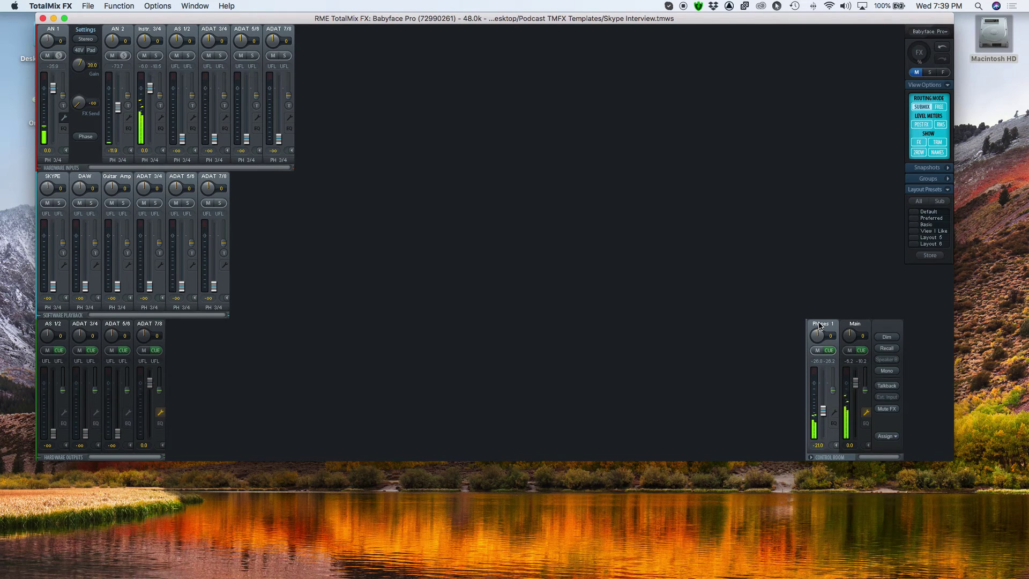
{"action": "left_click", "coordinate": [930, 31]}
{"action": "left_click", "coordinate": [932, 42]}
{"action": "left_click", "coordinate": [441, 204]}
{"action": "left_click", "coordinate": [244, 333]}
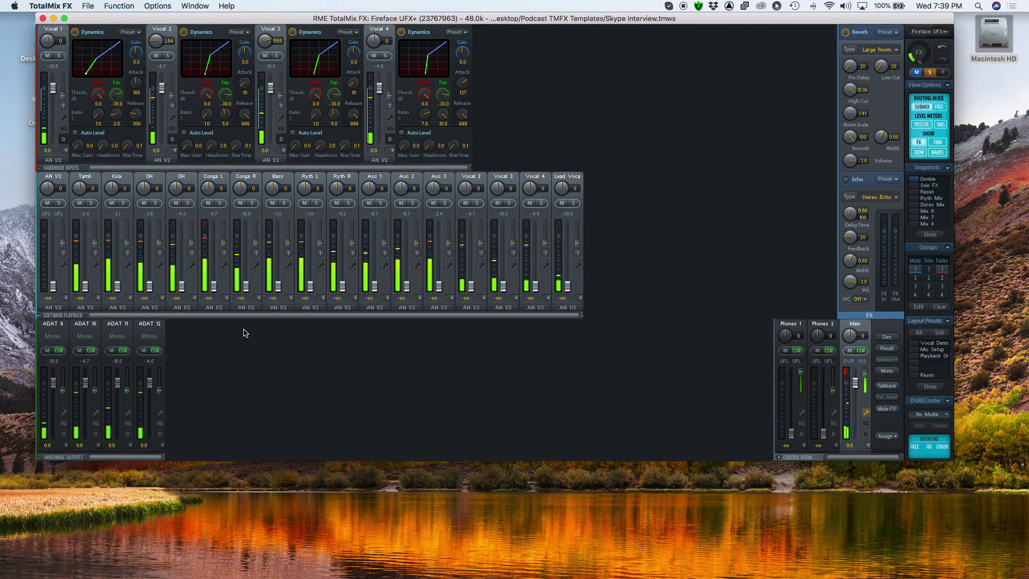
{"action": "left_click", "coordinate": [42, 125]}
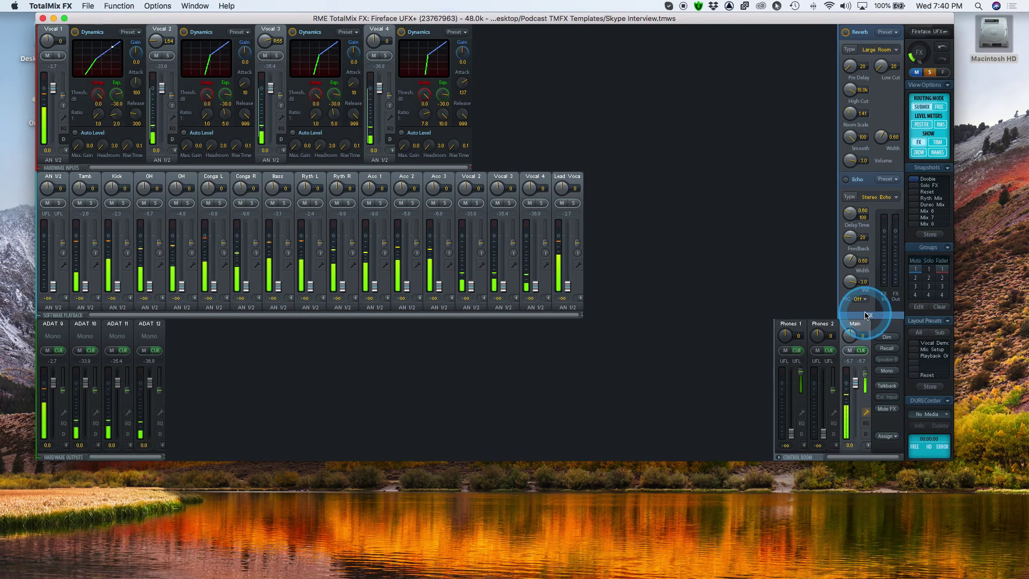
- Raise the Vocal 1 channel's FX send close to maximum, and recall the Doobie snapshot
{"action": "left_click_drag", "start_coordinate": [62, 99], "coordinate": [63, 77]}
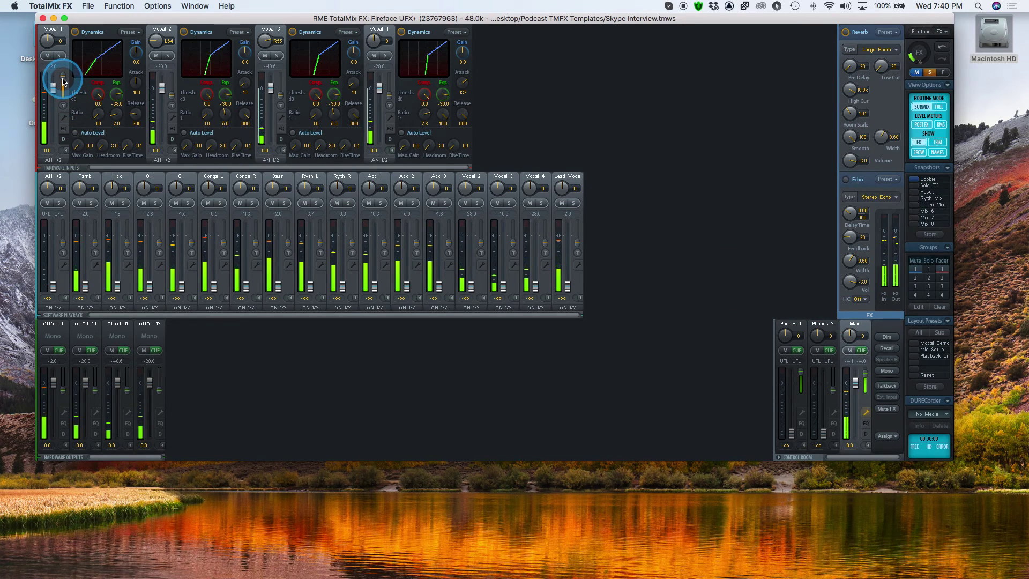
{"action": "left_click_drag", "start_coordinate": [63, 81], "coordinate": [63, 82]}
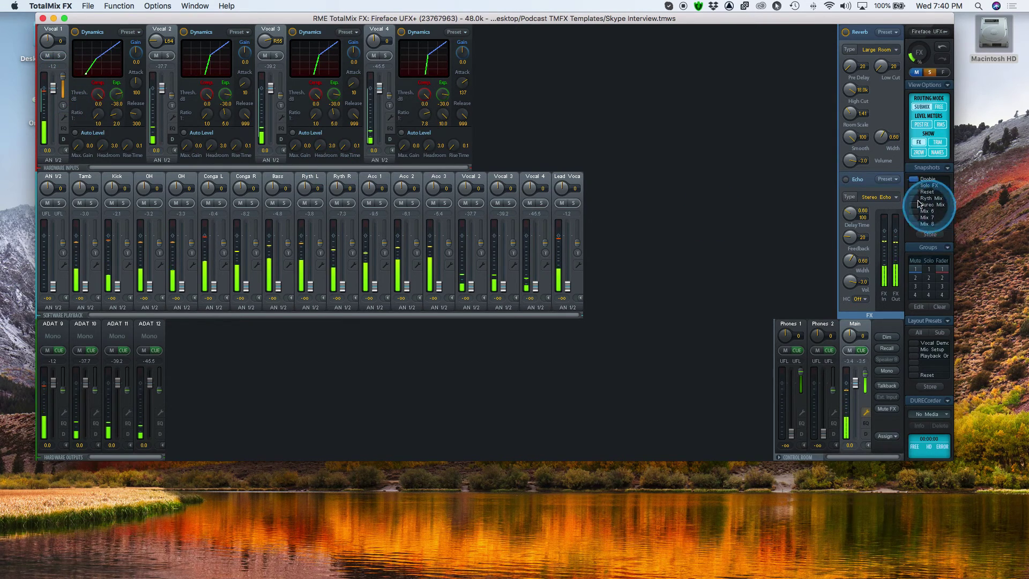
{"action": "left_click", "coordinate": [914, 180]}
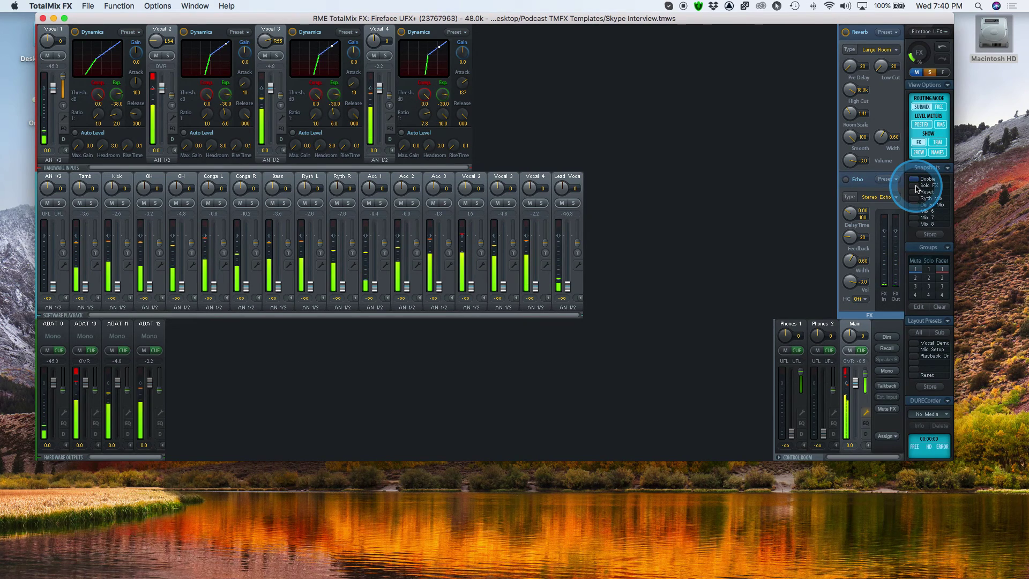
- Recall the Solo FX snapshot to bring up the effect sends on the vocal input channels
{"action": "left_click", "coordinate": [914, 186]}
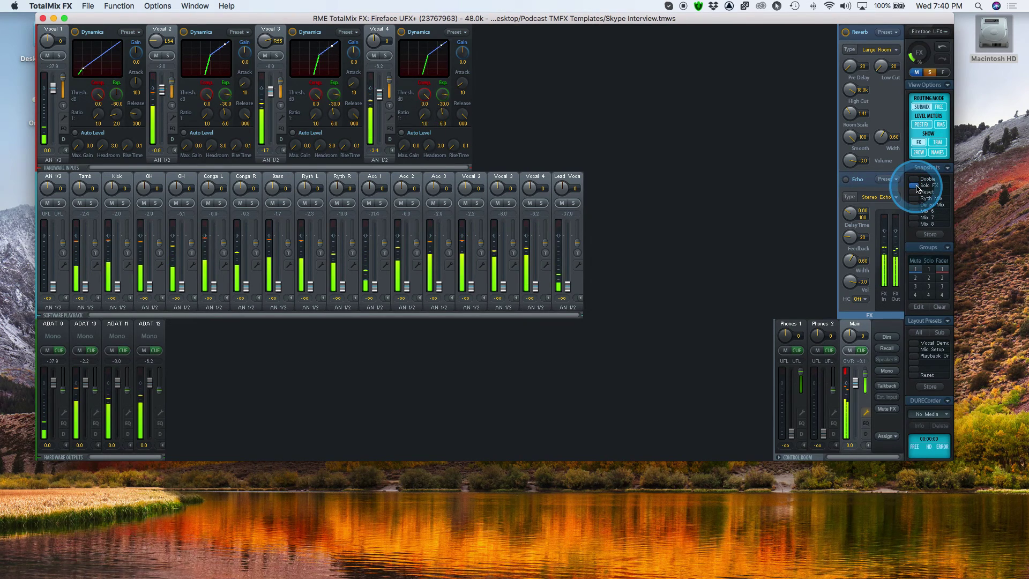
{"action": "left_click", "coordinate": [926, 188]}
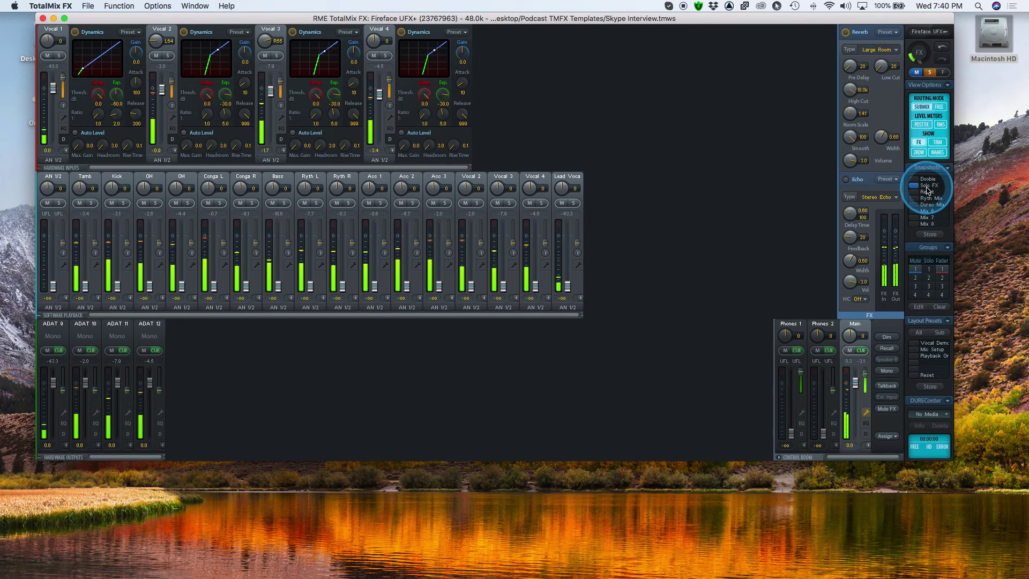
{"action": "left_click", "coordinate": [920, 188]}
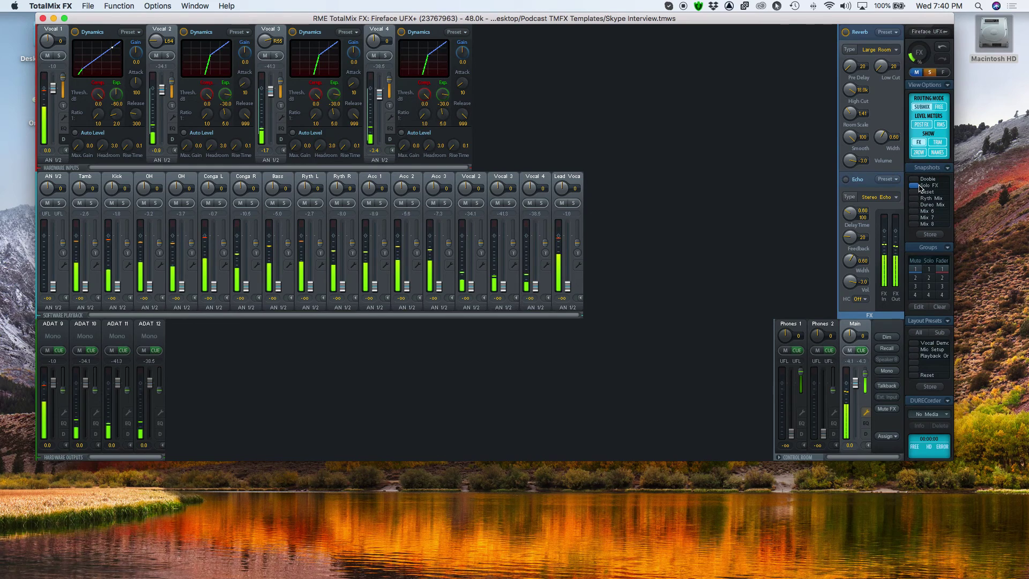
{"action": "left_click", "coordinate": [955, 199]}
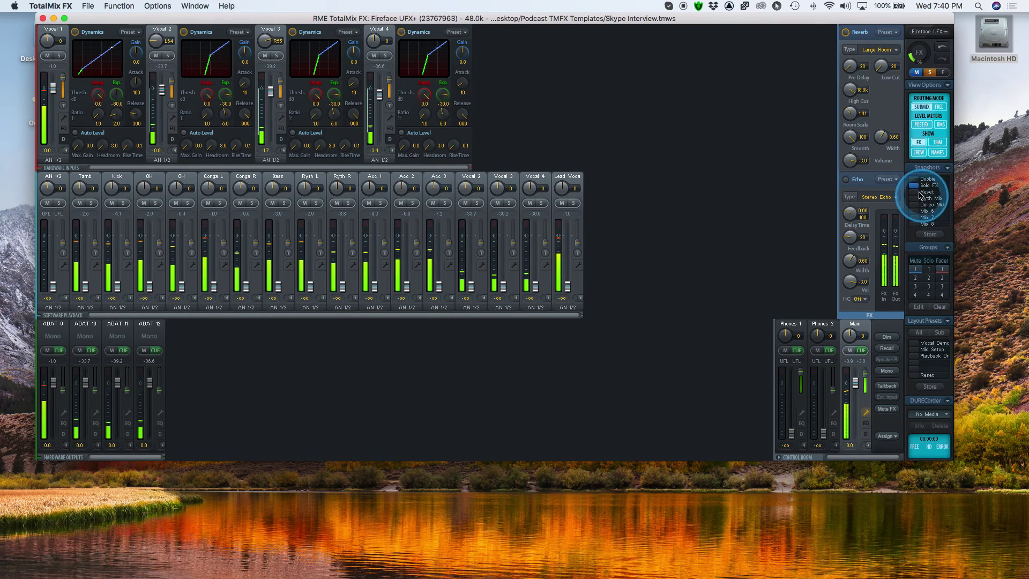
{"action": "left_click", "coordinate": [853, 234]}
{"action": "left_click", "coordinate": [924, 198]}
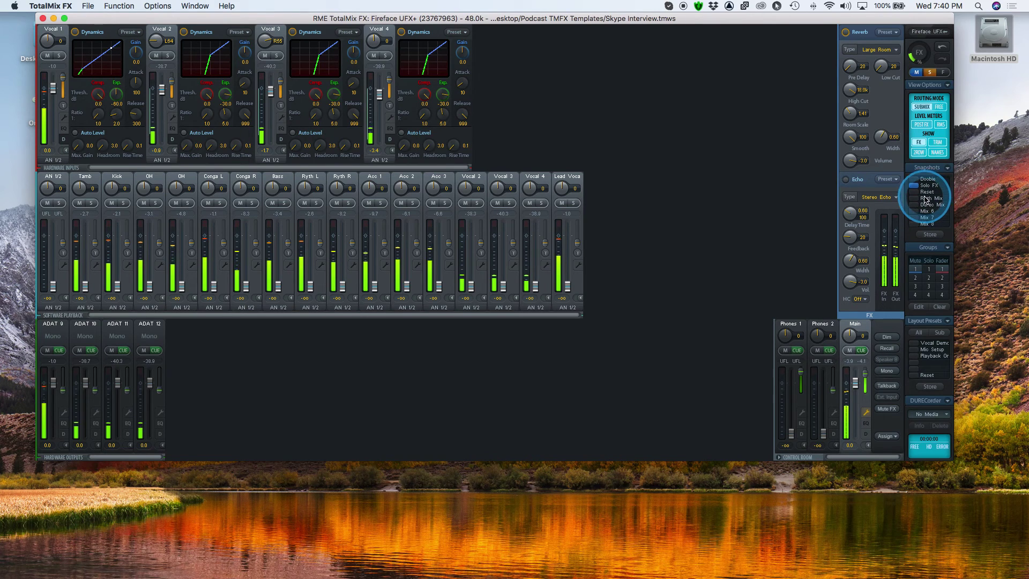
- Raise the Ryth L and Ryth R playback faders to about -23 and -25 dB, and pan them L100 and R100
{"action": "left_click", "coordinate": [179, 241]}
{"action": "left_click", "coordinate": [75, 276]}
{"action": "left_click", "coordinate": [178, 276]}
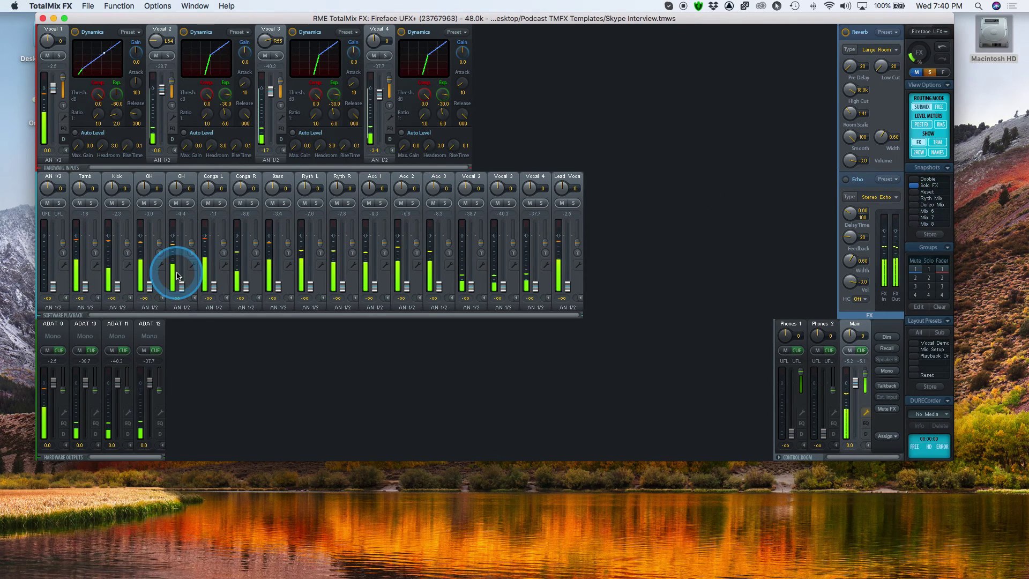
{"action": "left_click", "coordinate": [345, 273]}
{"action": "left_click_drag", "start_coordinate": [310, 286], "coordinate": [344, 261]}
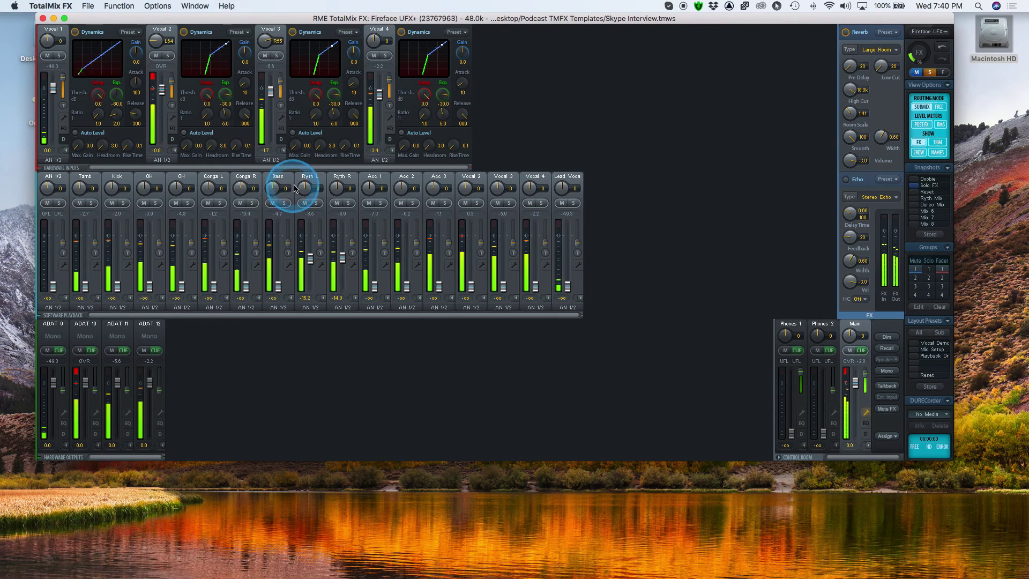
{"action": "left_click_drag", "start_coordinate": [301, 195], "coordinate": [344, 363]}
{"action": "left_click_drag", "start_coordinate": [334, 185], "coordinate": [359, 269]}
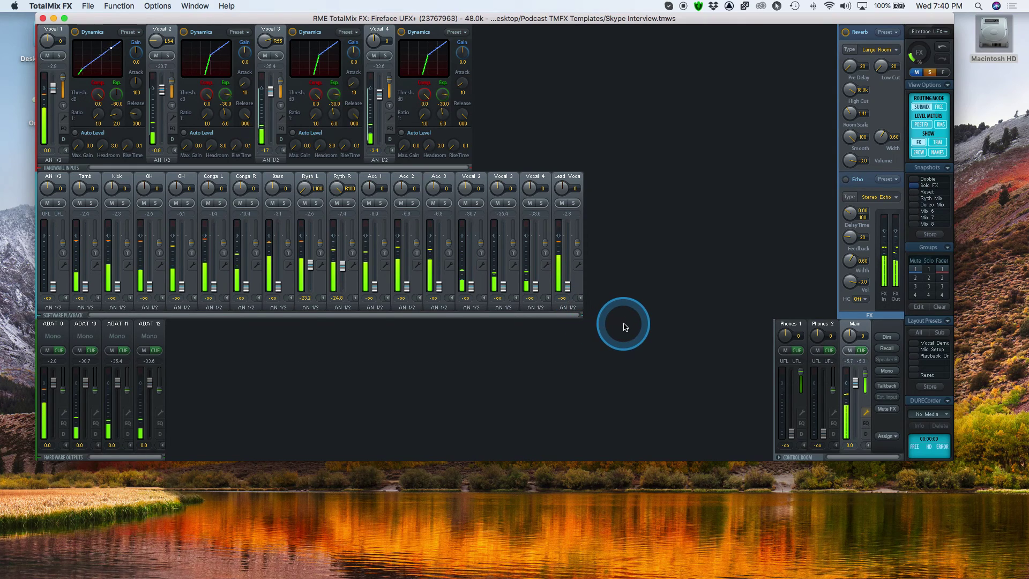
- Recall the Reset snapshot to replace the current mix of the software playback channels
{"action": "left_click", "coordinate": [914, 188]}
{"action": "left_click", "coordinate": [914, 193]}
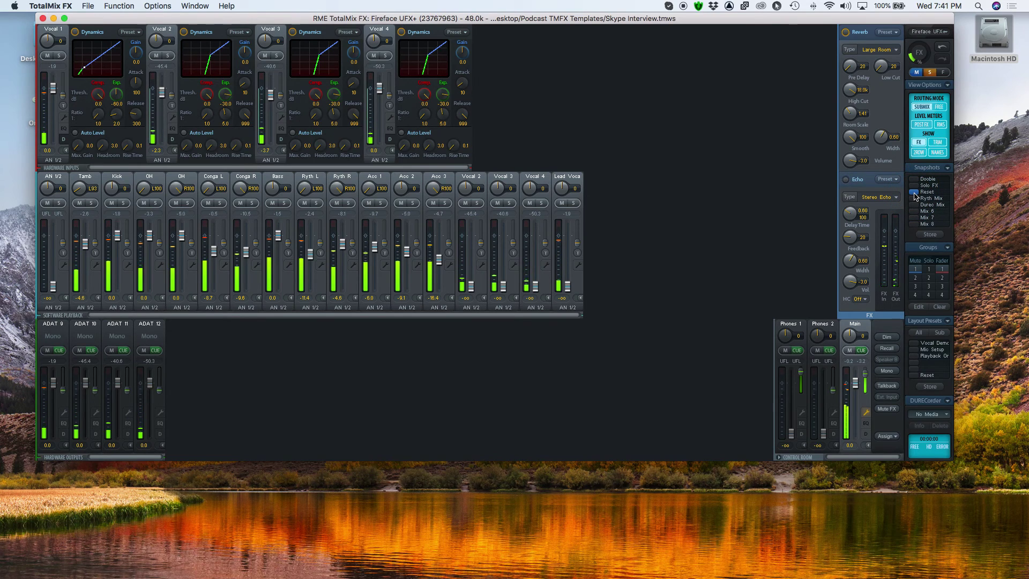
- Recall the Doobie snapshot and mute the Main output
{"action": "left_click", "coordinate": [914, 180]}
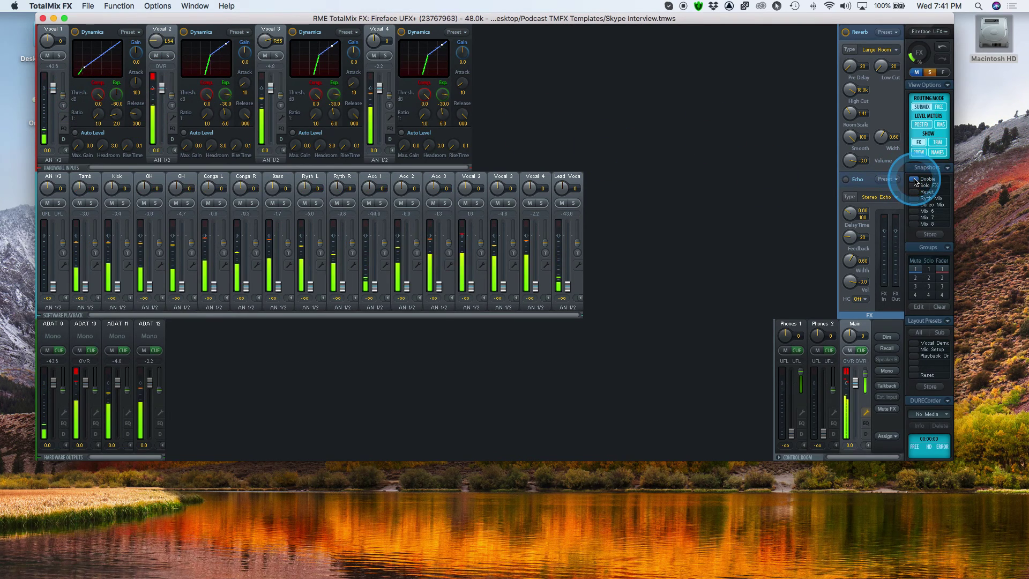
{"action": "left_click", "coordinate": [915, 180]}
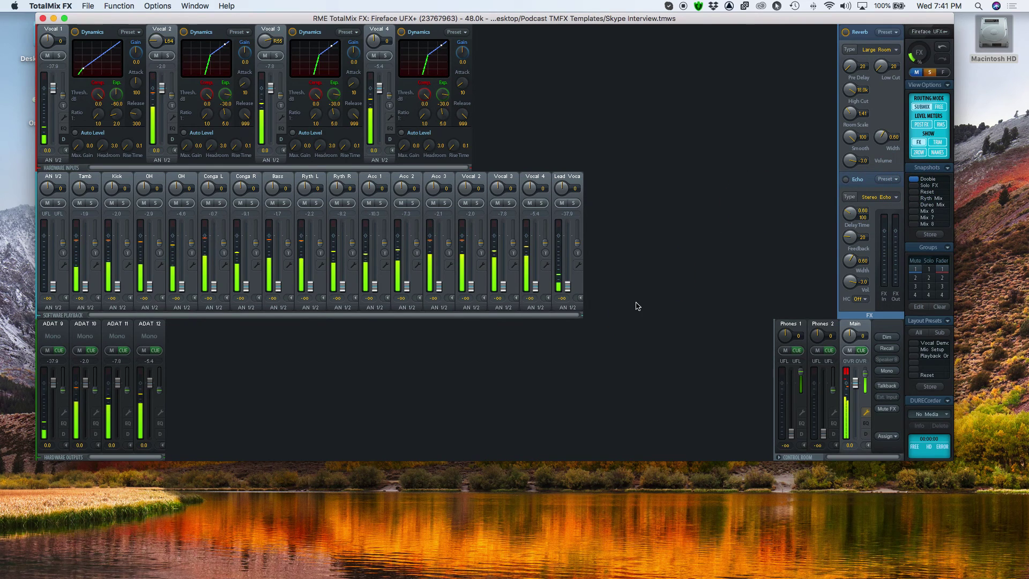
{"action": "left_click", "coordinate": [849, 351]}
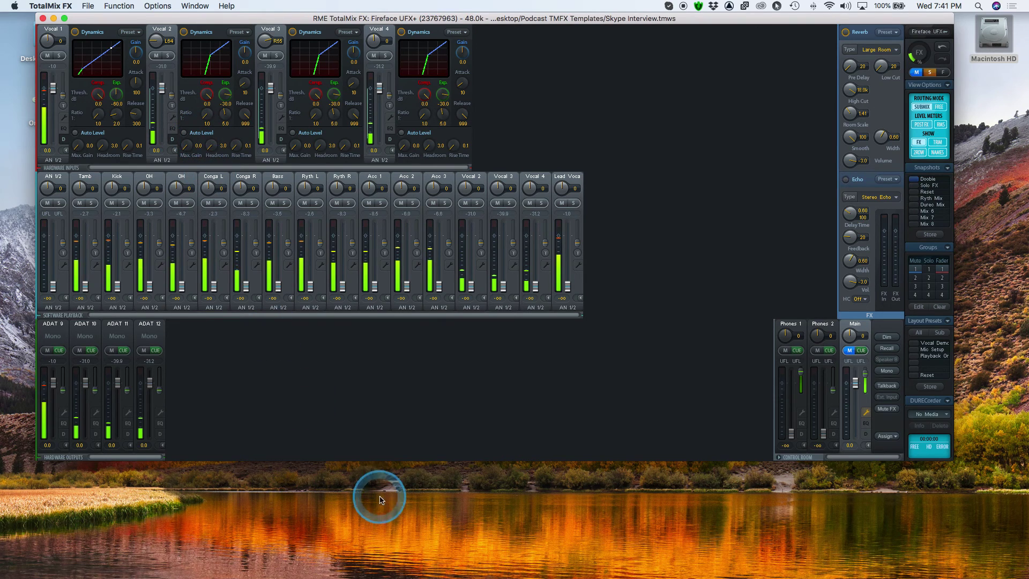
- Enable the DSP Record EQ+D option in RME Thunderbolt Settings for the Fireface UFX+, turn it off again, and close the settings
{"action": "mouse_move", "coordinate": [905, 564]}
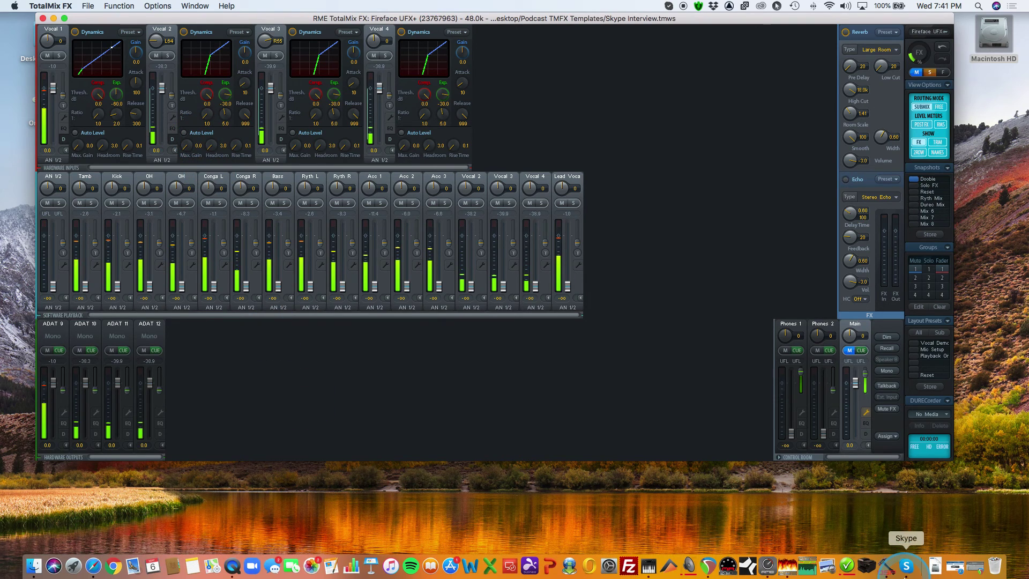
{"action": "left_click", "coordinate": [892, 572]}
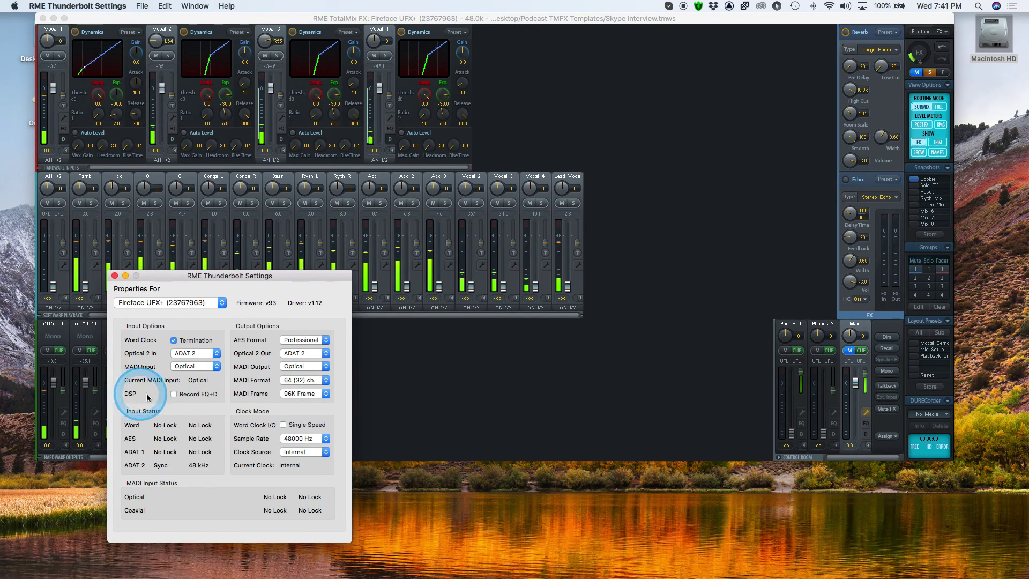
{"action": "left_click", "coordinate": [174, 395]}
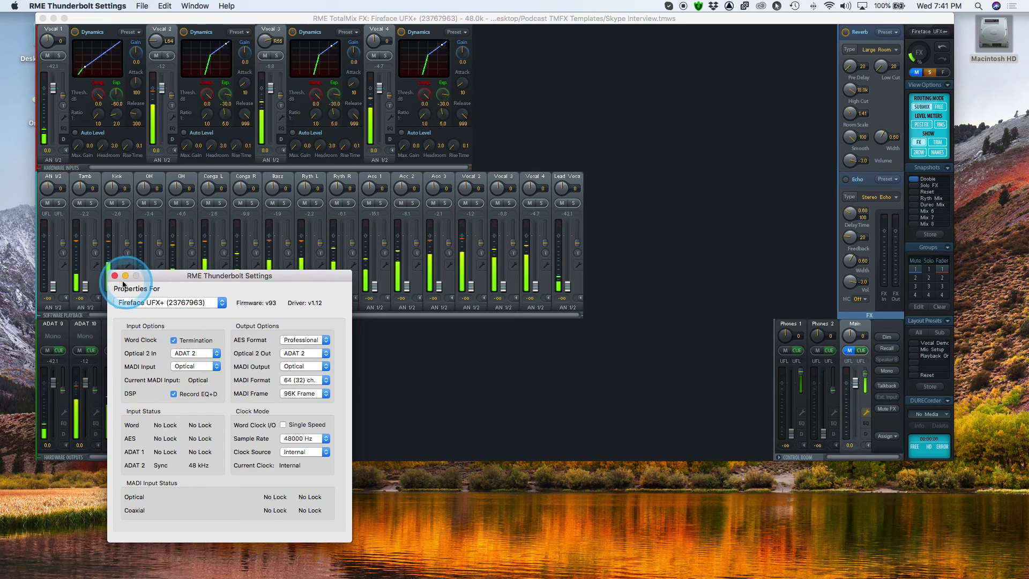
{"action": "left_click", "coordinate": [174, 394]}
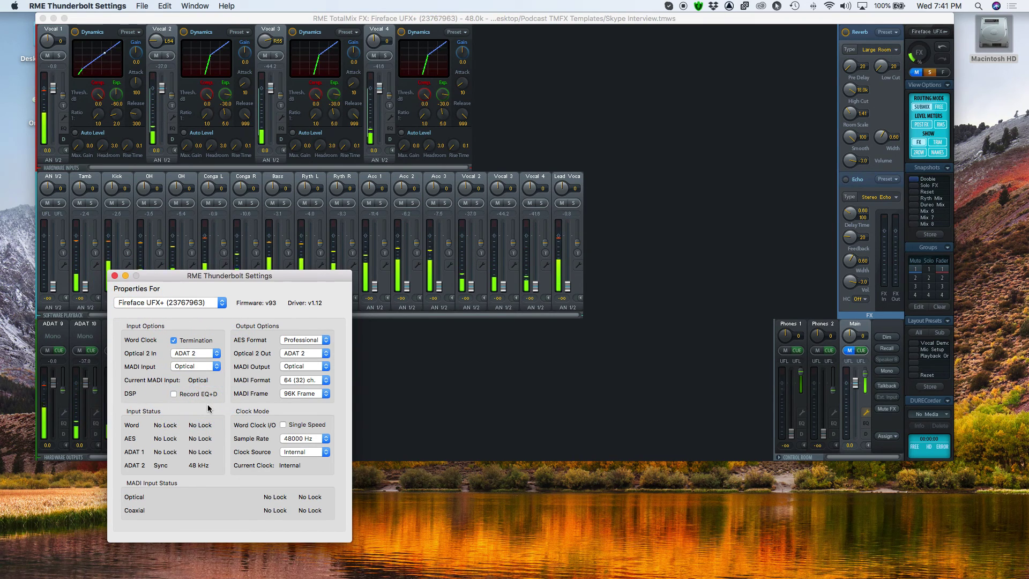
{"action": "left_click", "coordinate": [114, 276]}
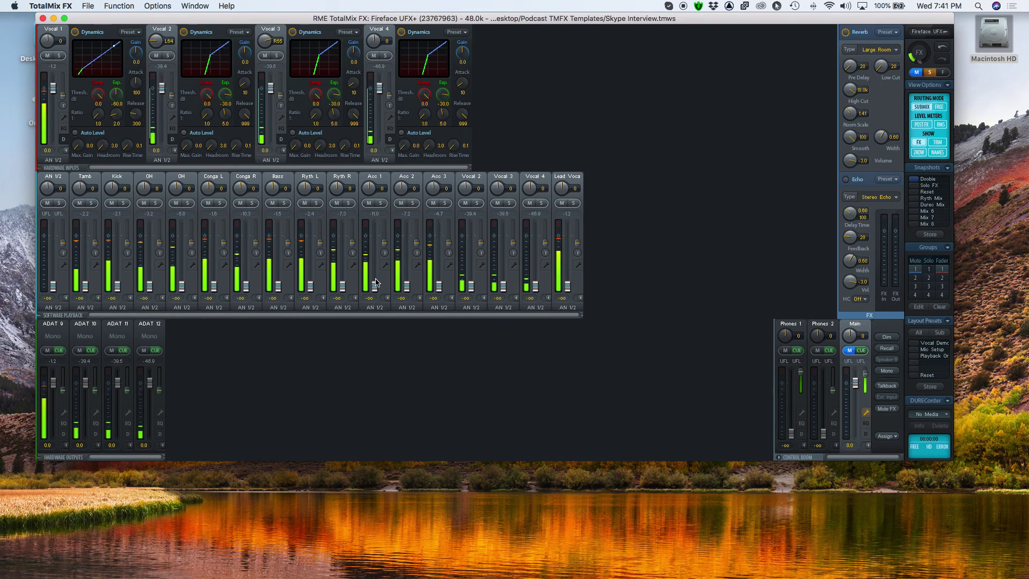
- Switch TotalMix FX back to the Babyface Pro mixer
{"action": "left_click", "coordinate": [937, 32]}
{"action": "left_click", "coordinate": [787, 178]}
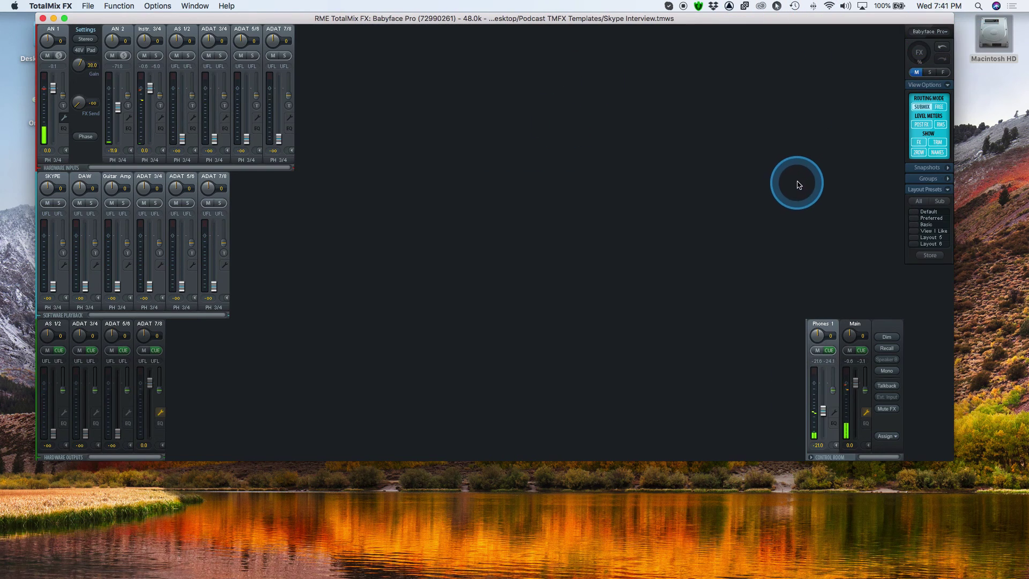